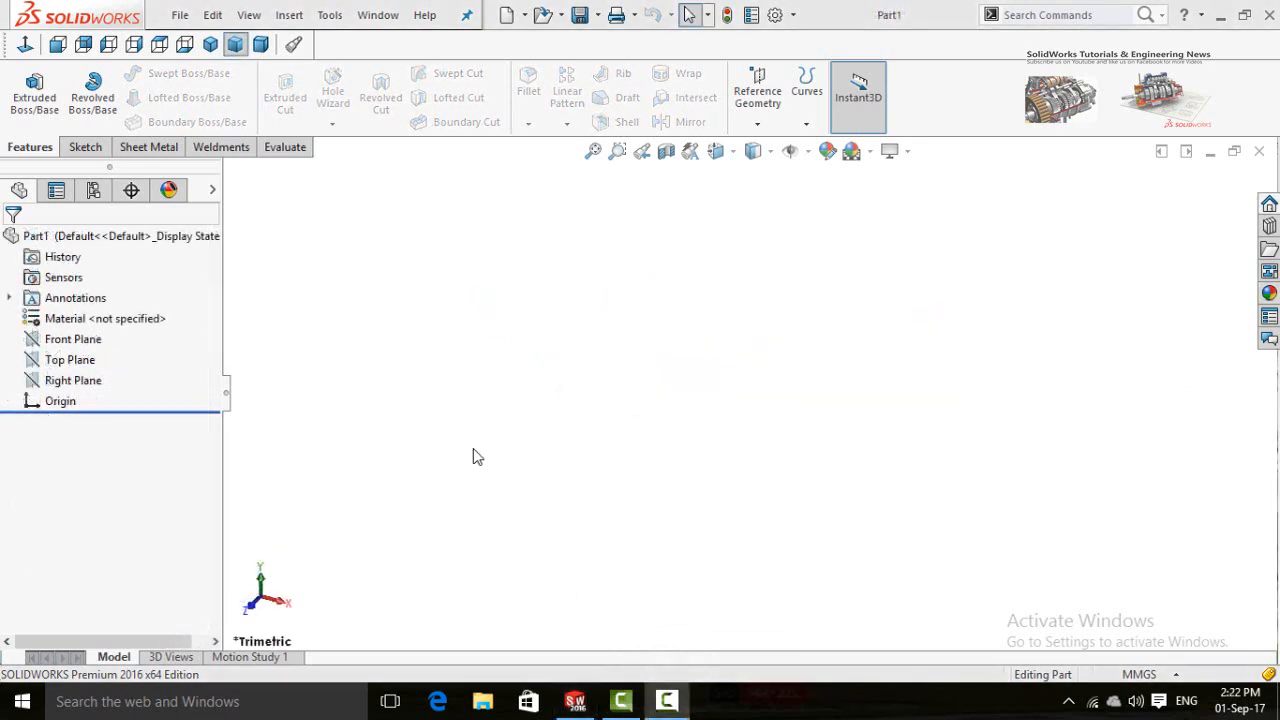
Start a sketch on the Front Plane and draw a corner rectangle from the origin, about 154 mm long and 40 mm high.
click(77, 343)
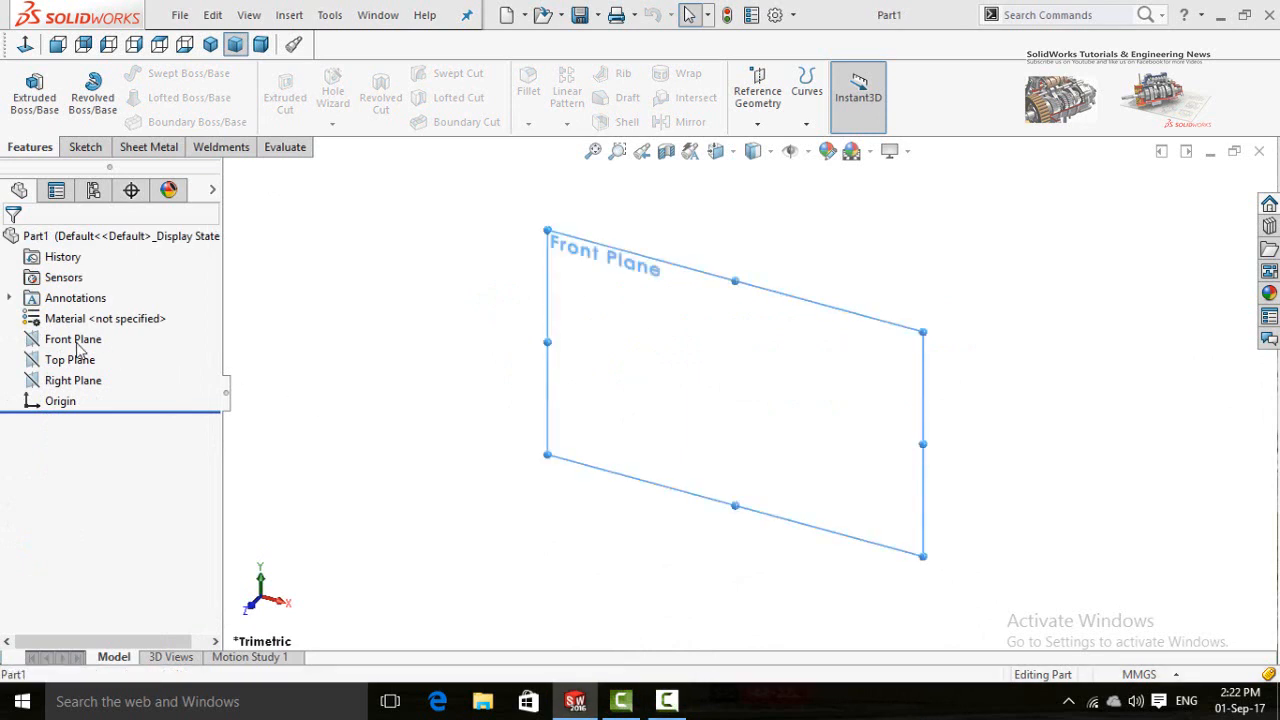
click(94, 316)
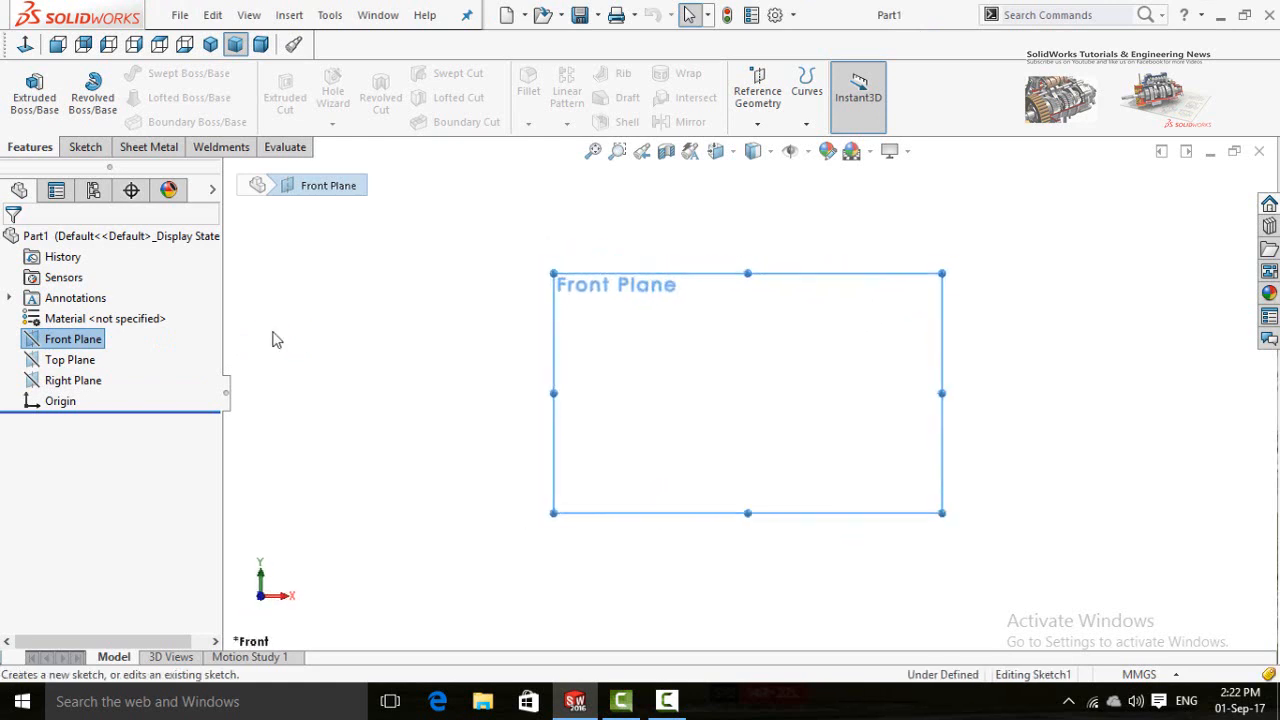
click(141, 97)
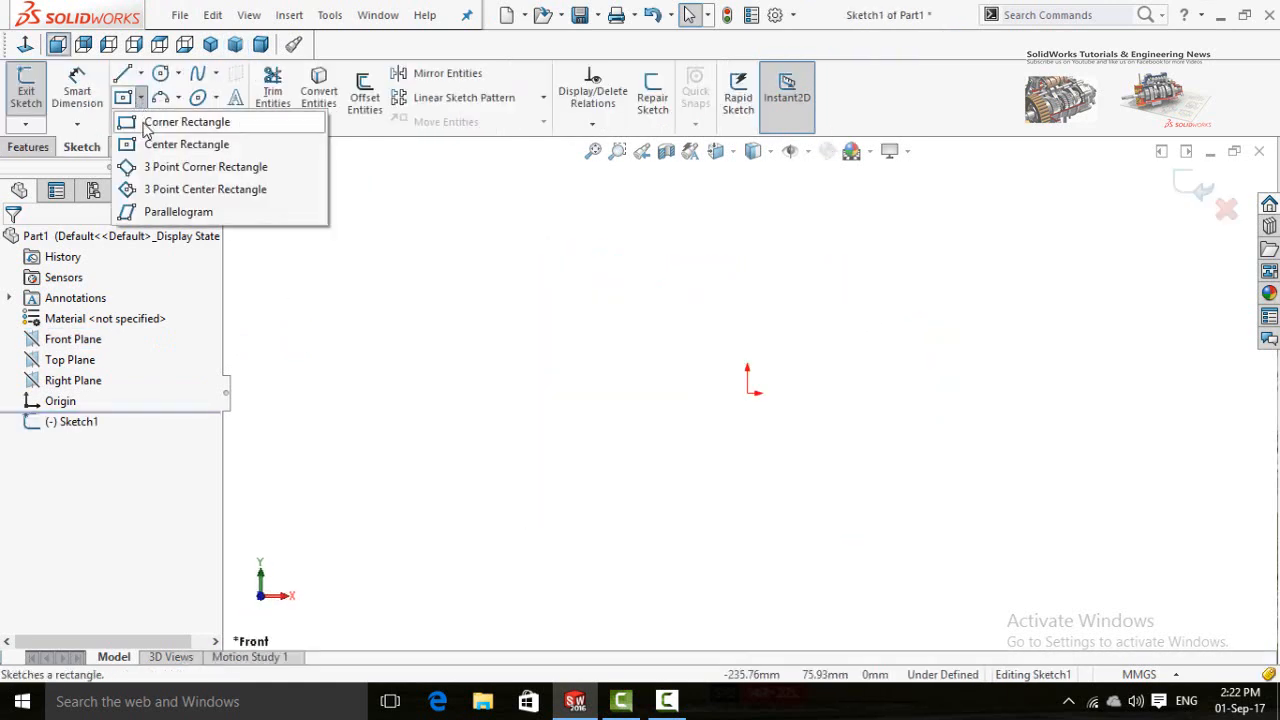
click(150, 122)
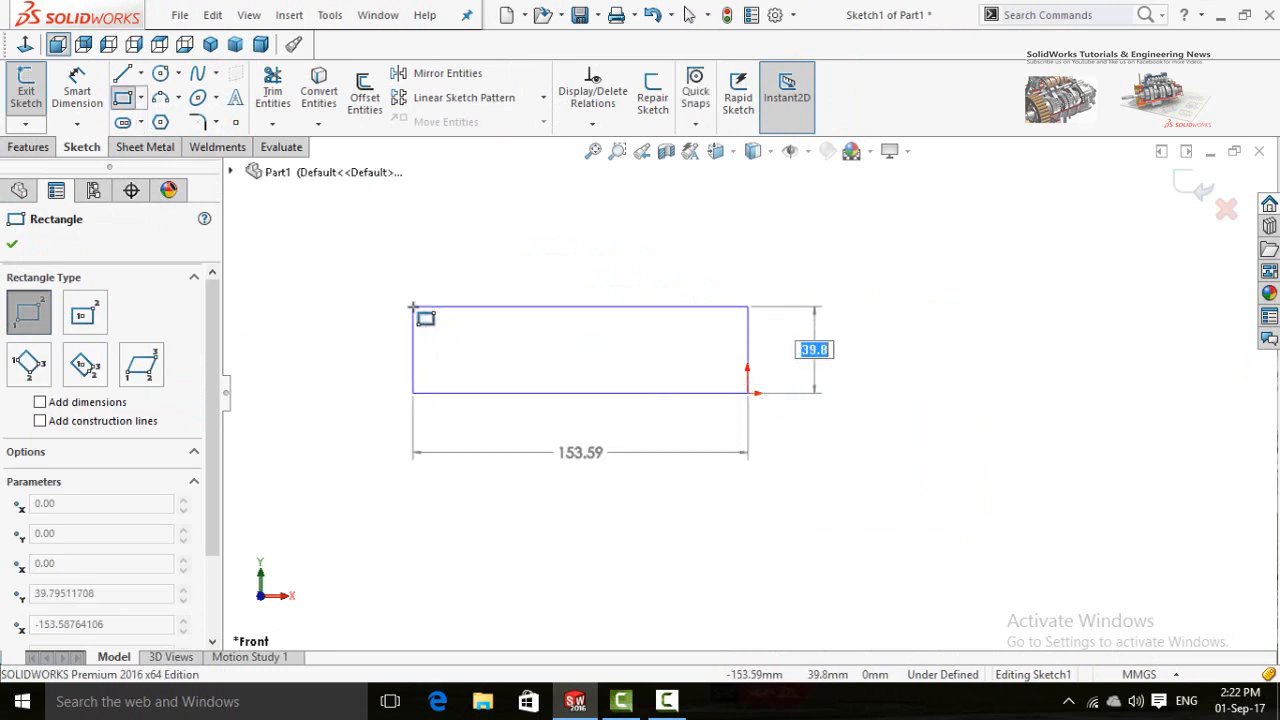
key(Return)
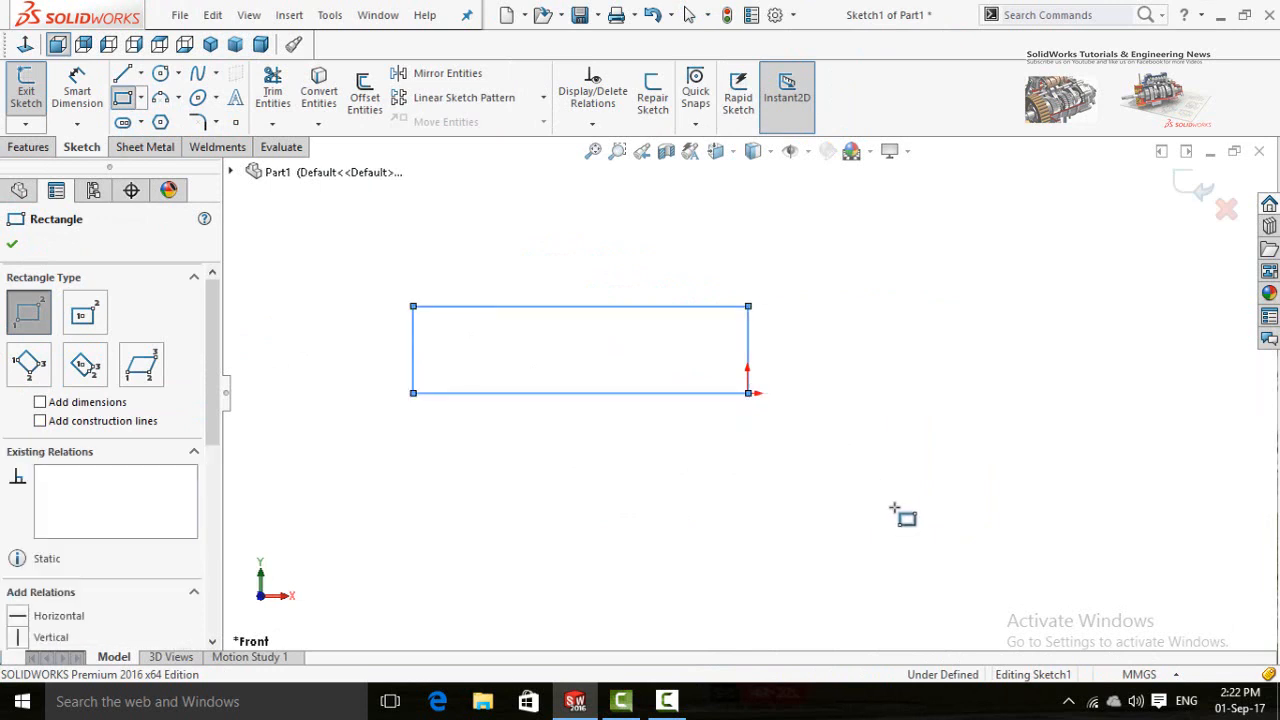
Dimension the rectangle's vertical edge at the origin and try to set its height to 3 in.
right_drag(896, 428, 893, 421)
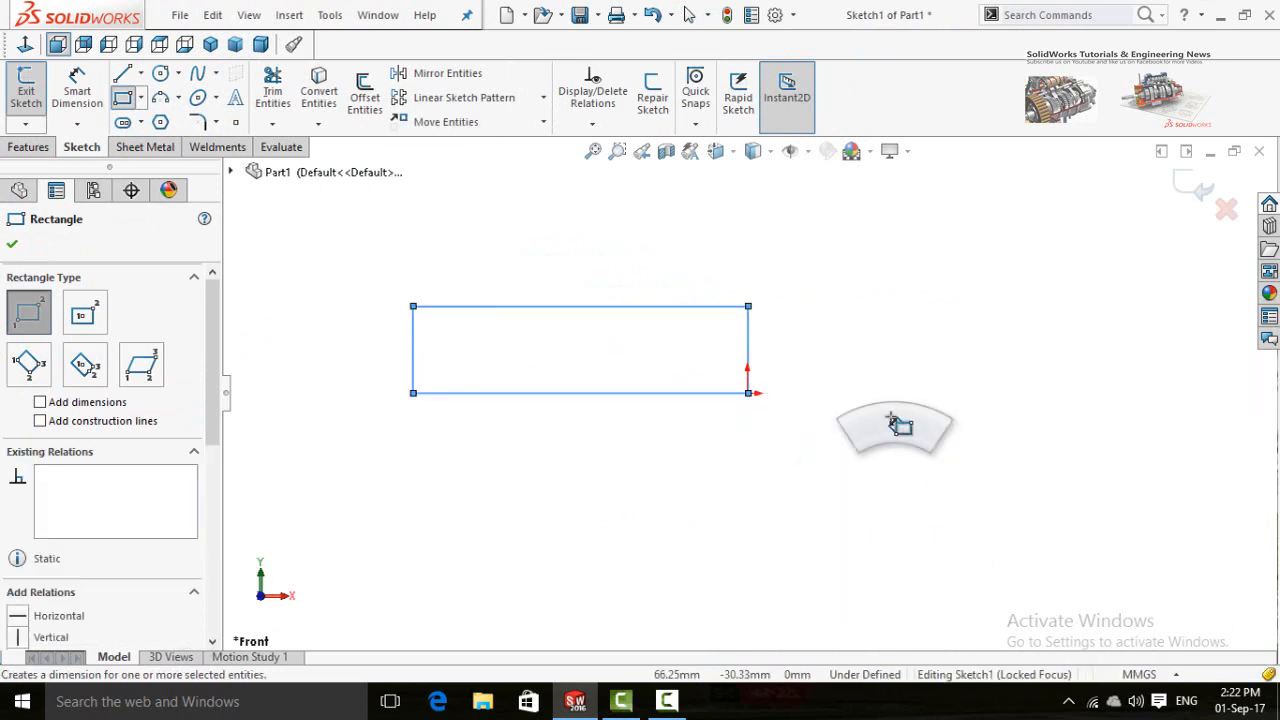
click(748, 330)
click(845, 462)
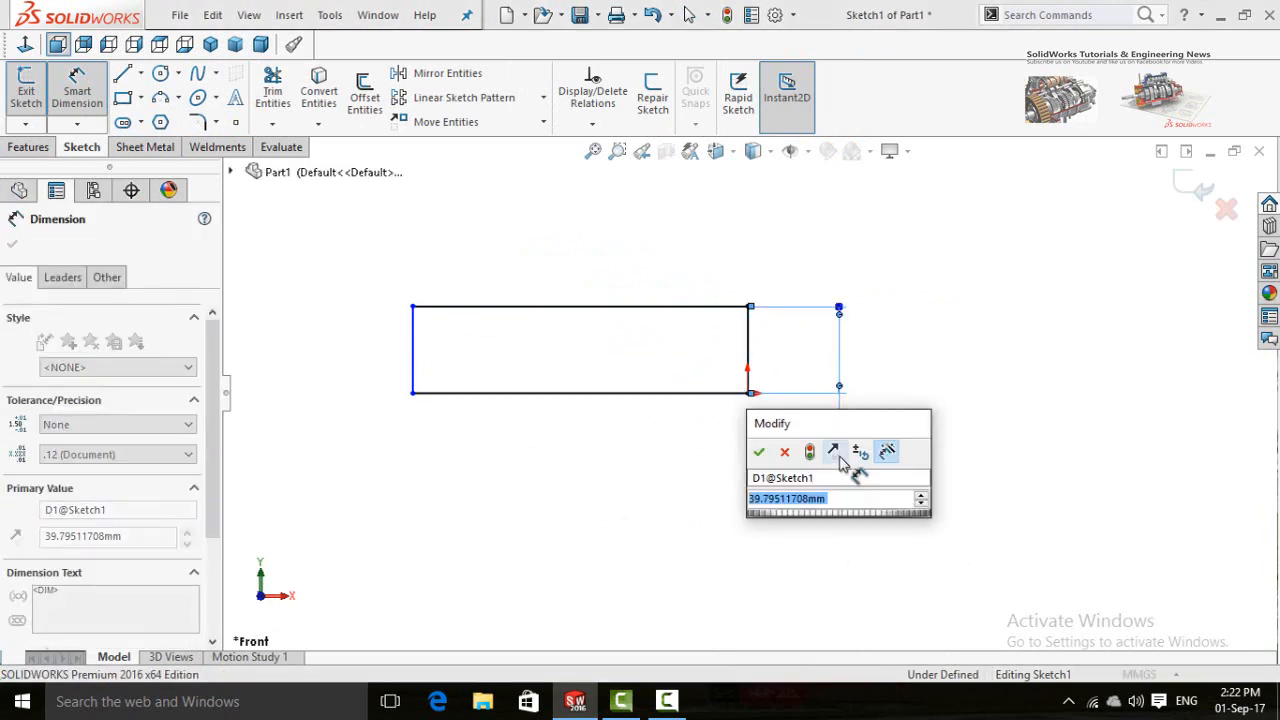
text(3in)
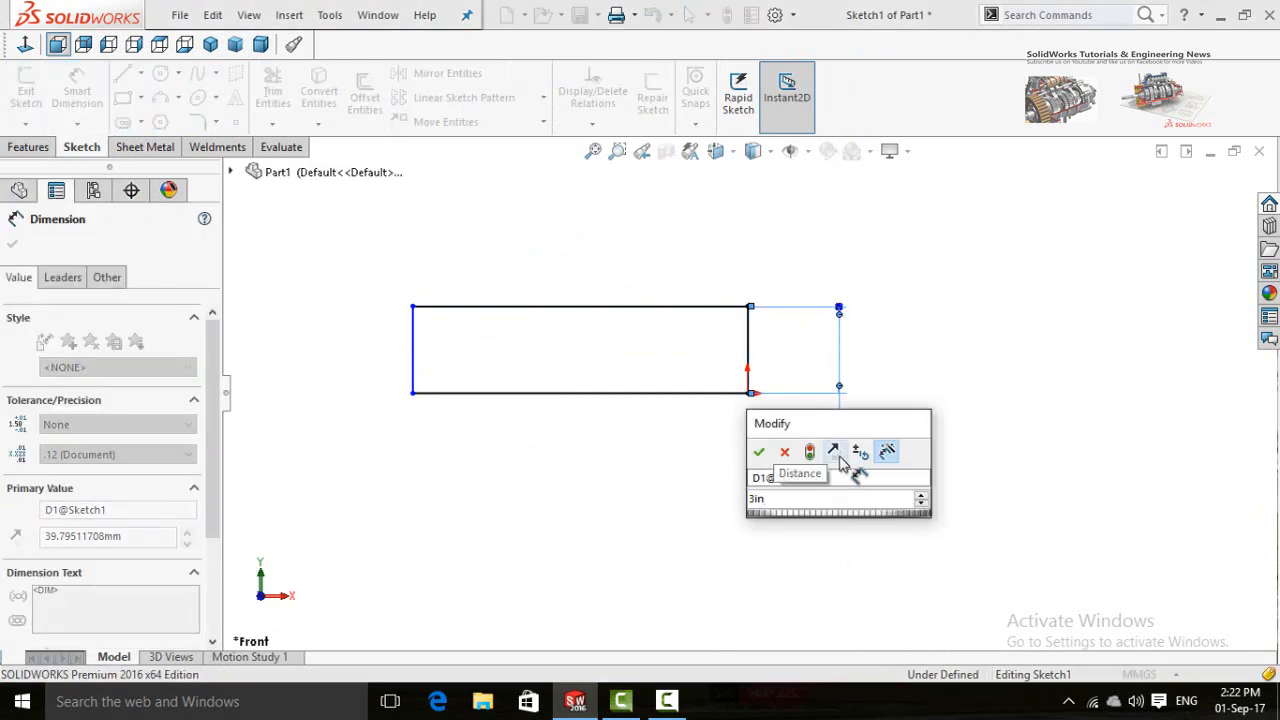
key(Return)
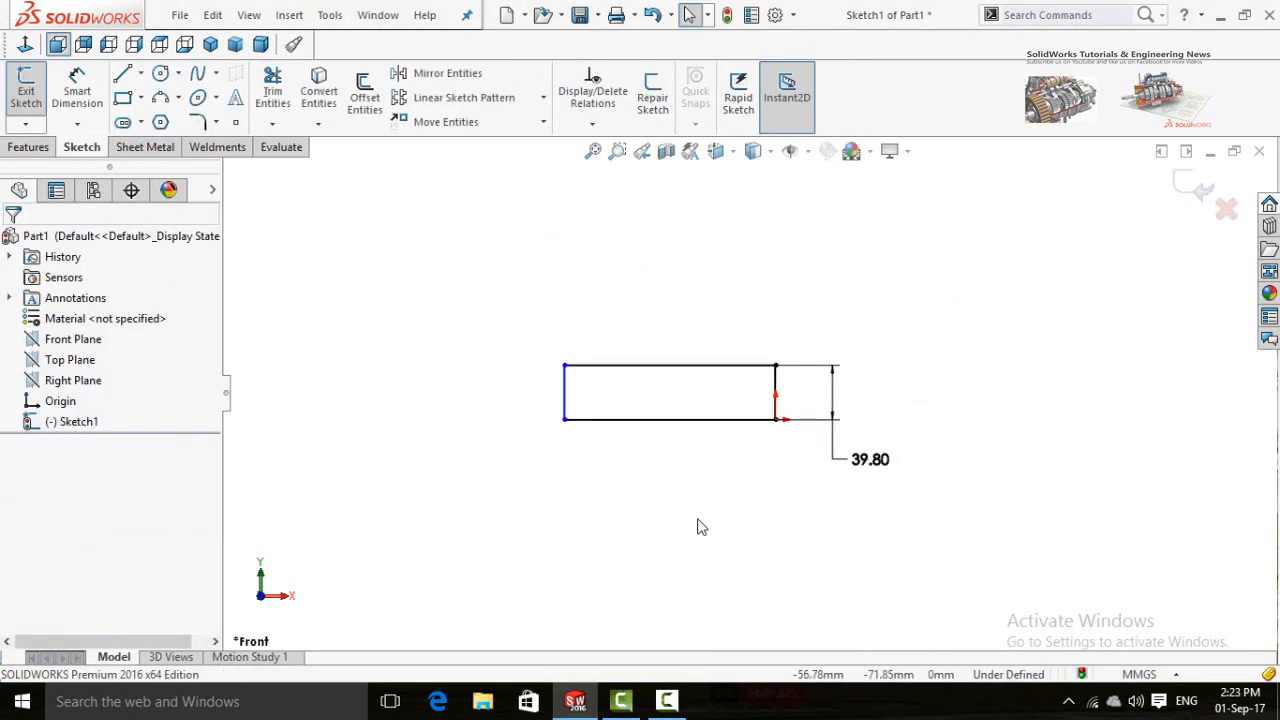
Dimension the rectangle's lower edge and set its length to 12 in.
right_drag(698, 518, 697, 421)
scroll(697, 470, down, 2)
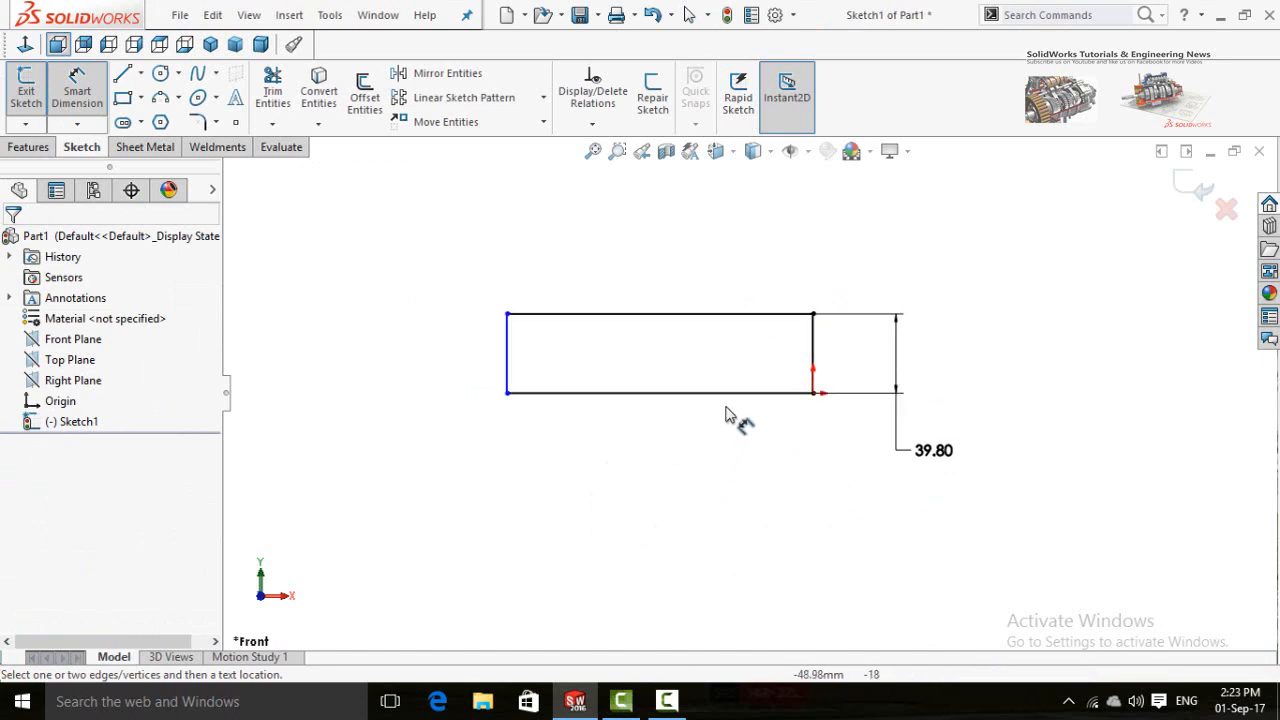
scroll(735, 400, down, 2)
click(710, 376)
click(684, 465)
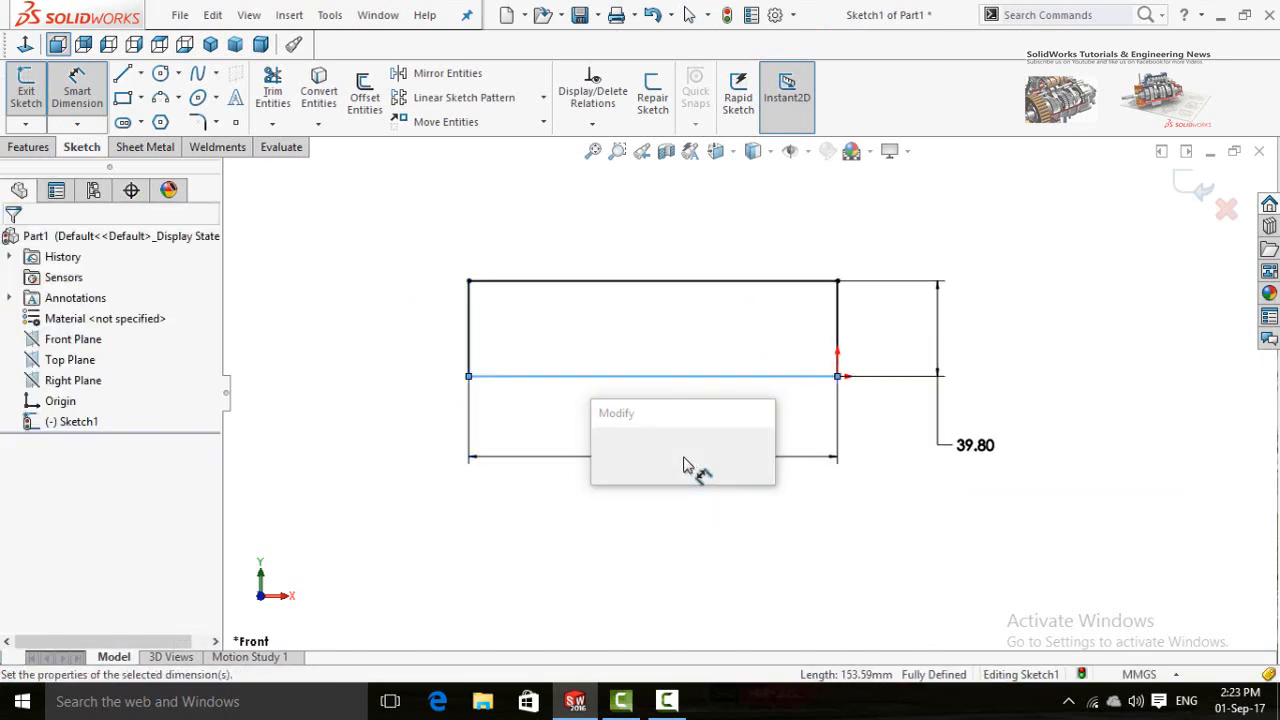
text(12in)
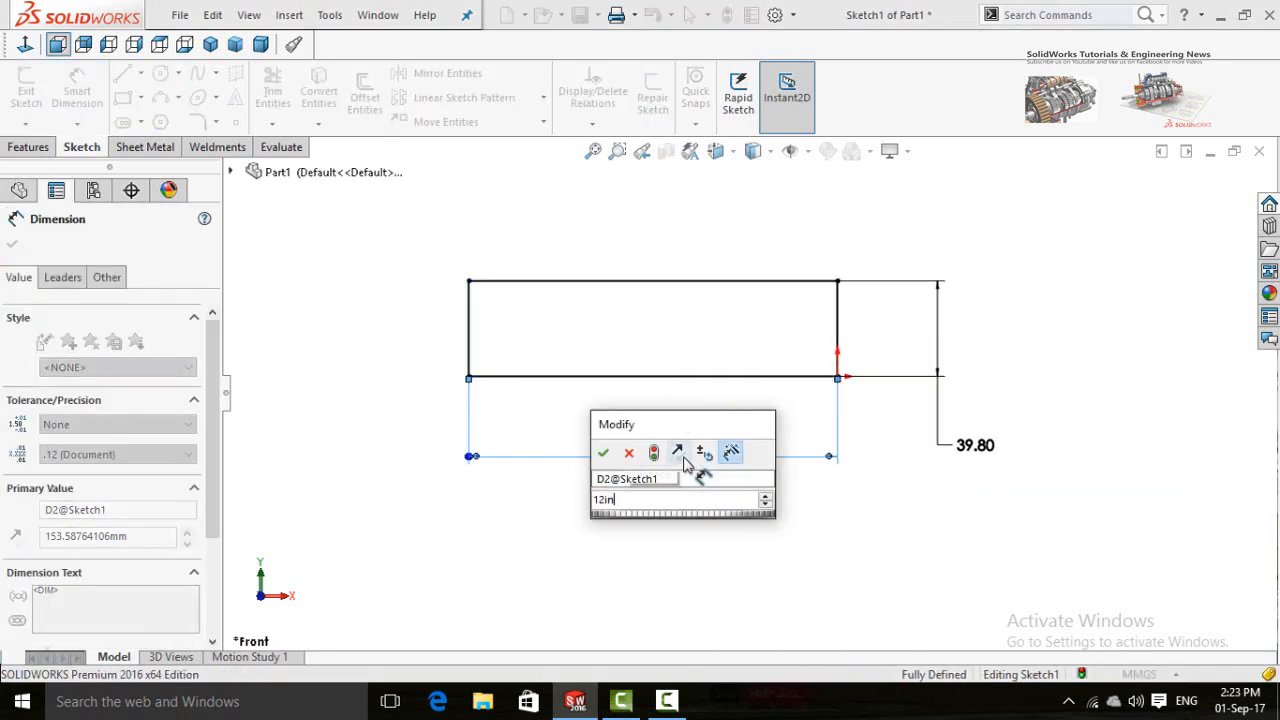
key(Return)
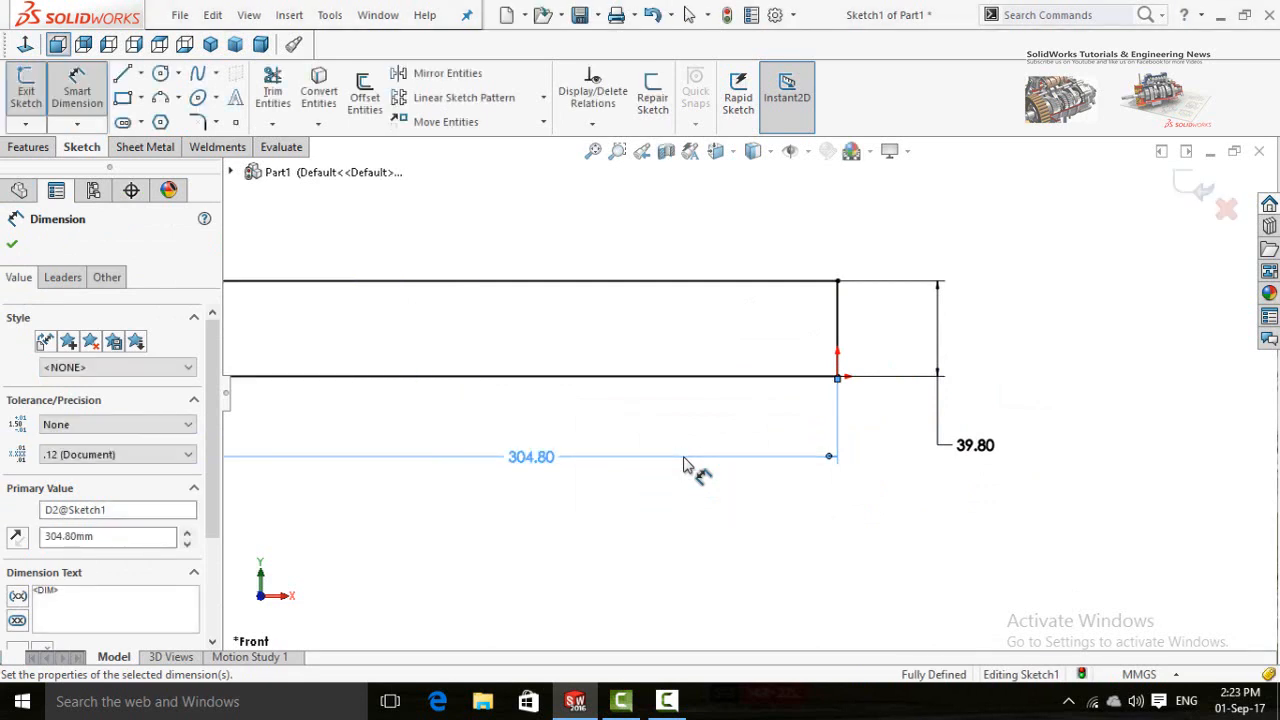
Draw a horizontal centerline through the rectangle, joining the midpoints of its two short edges.
key(f)
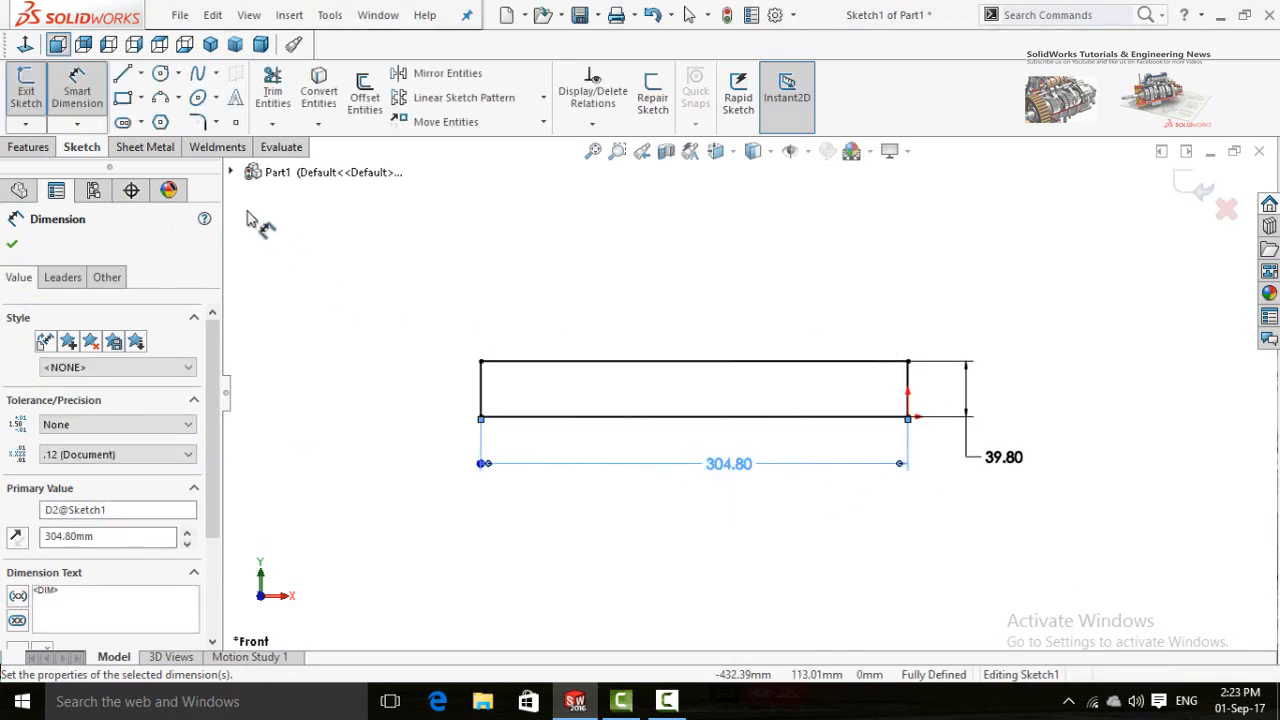
click(142, 75)
click(142, 124)
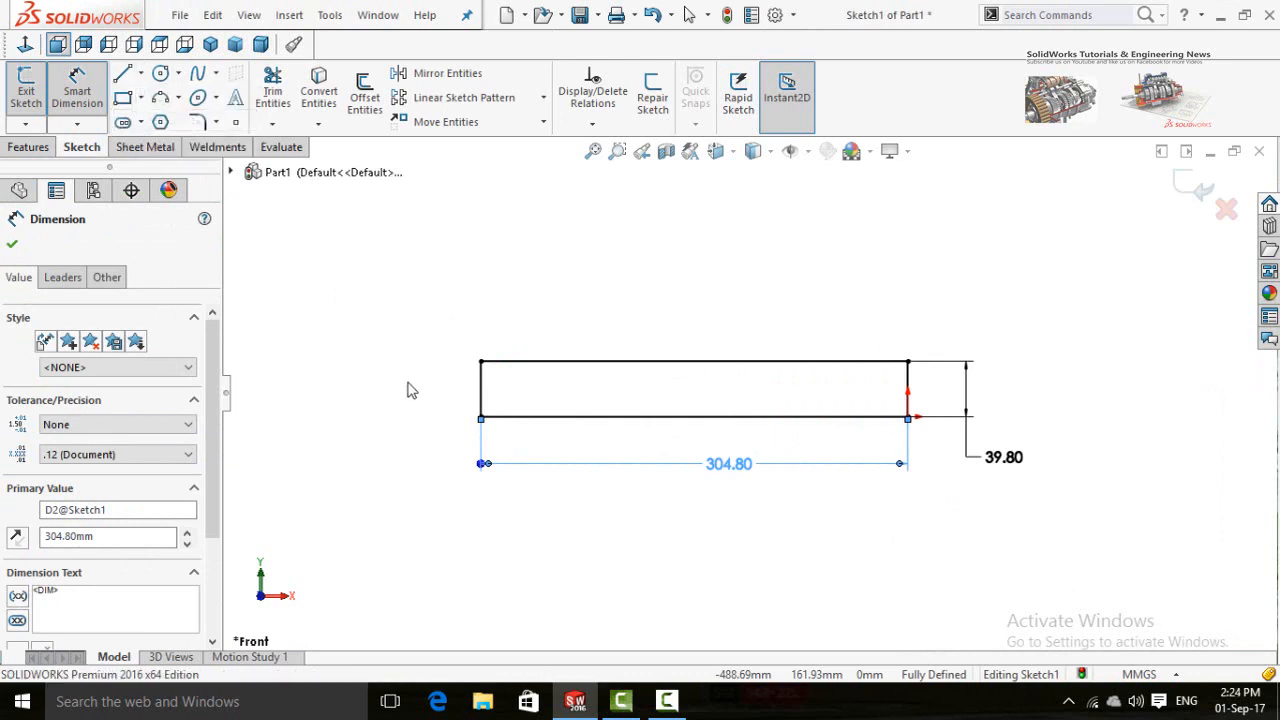
scroll(506, 380, down, 3)
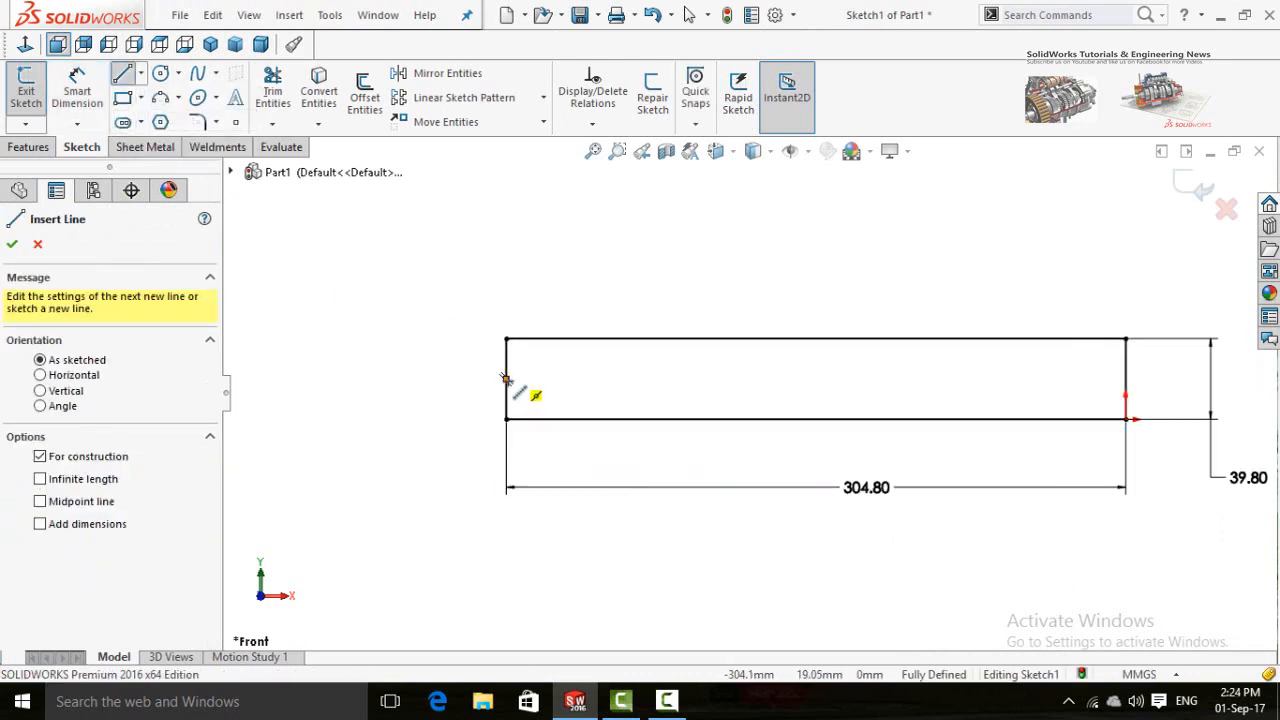
click(506, 380)
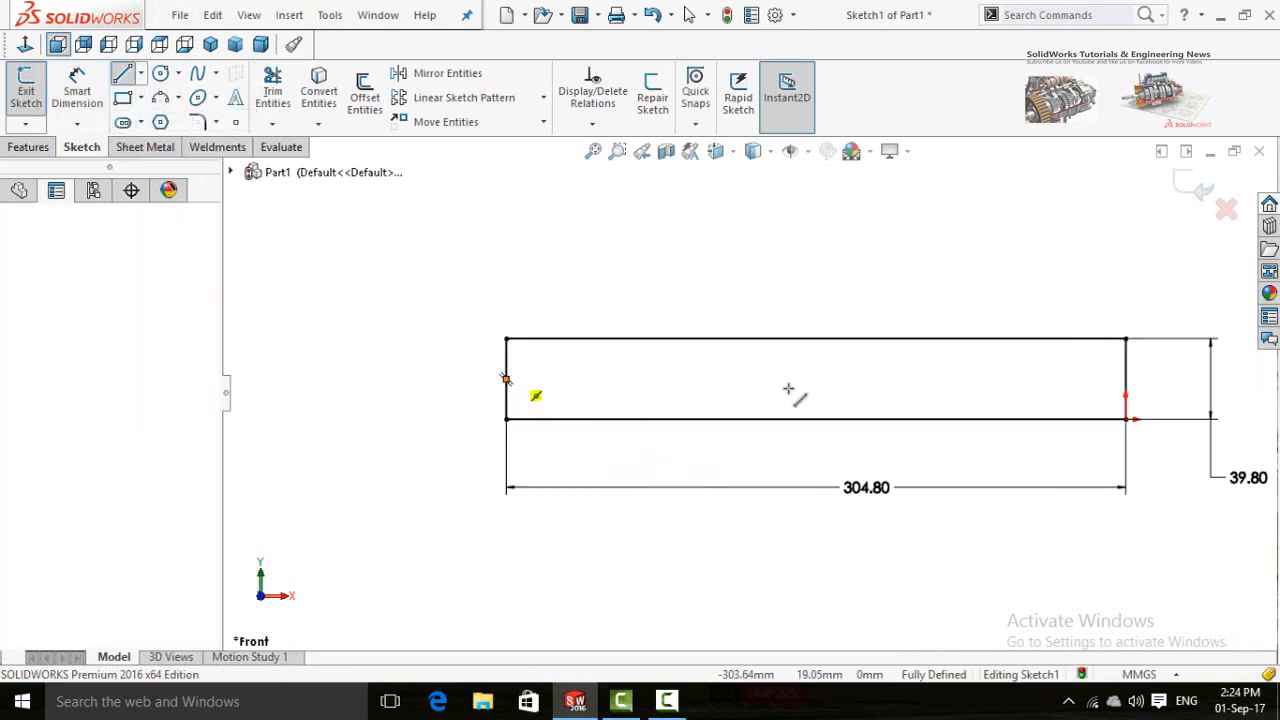
click(1125, 378)
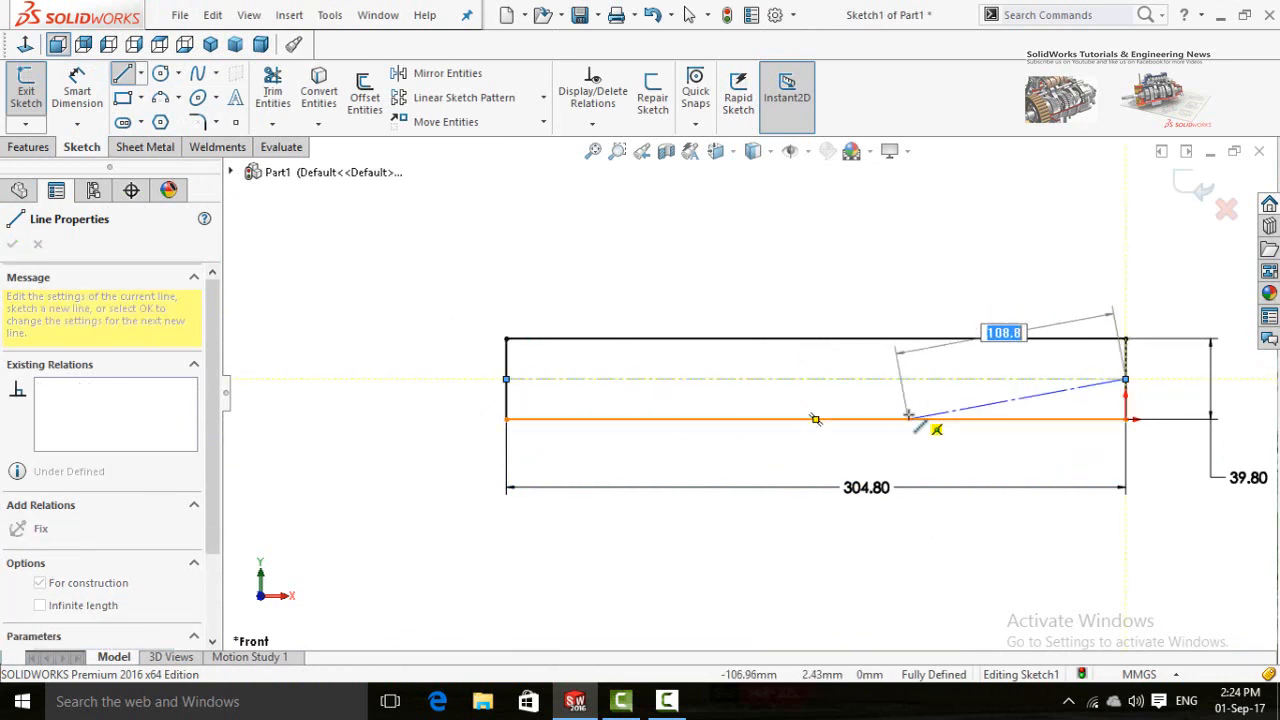
key(Escape)
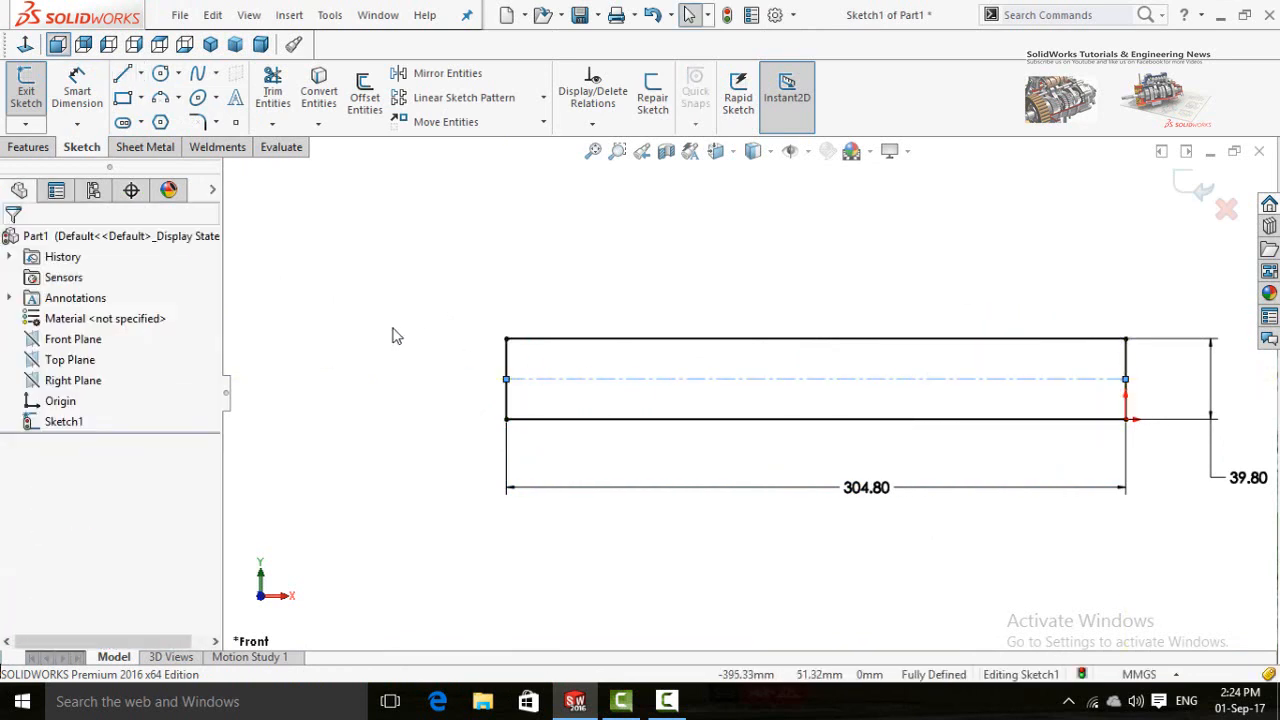
Sketch a center rectangle about 32 by 21 mm on the centerline, centered about 30 mm from the end opposite the origin.
key(f)
click(140, 97)
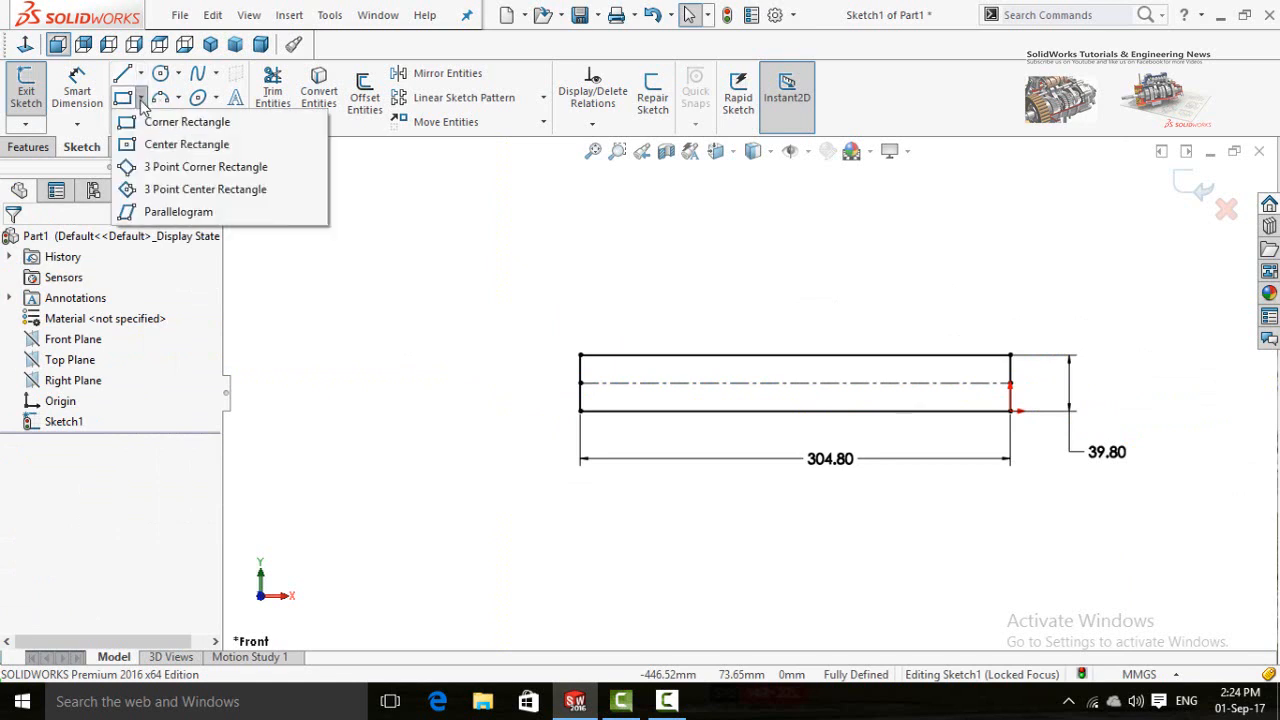
click(160, 152)
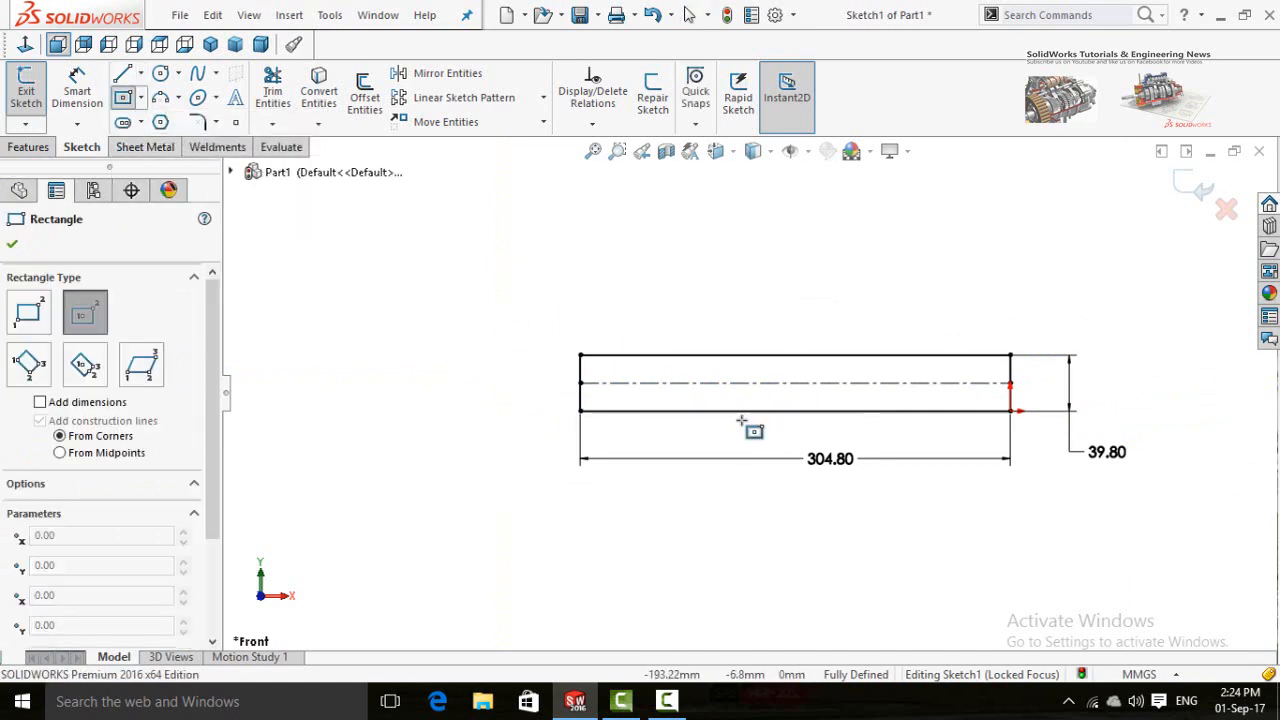
scroll(686, 400, down, 3)
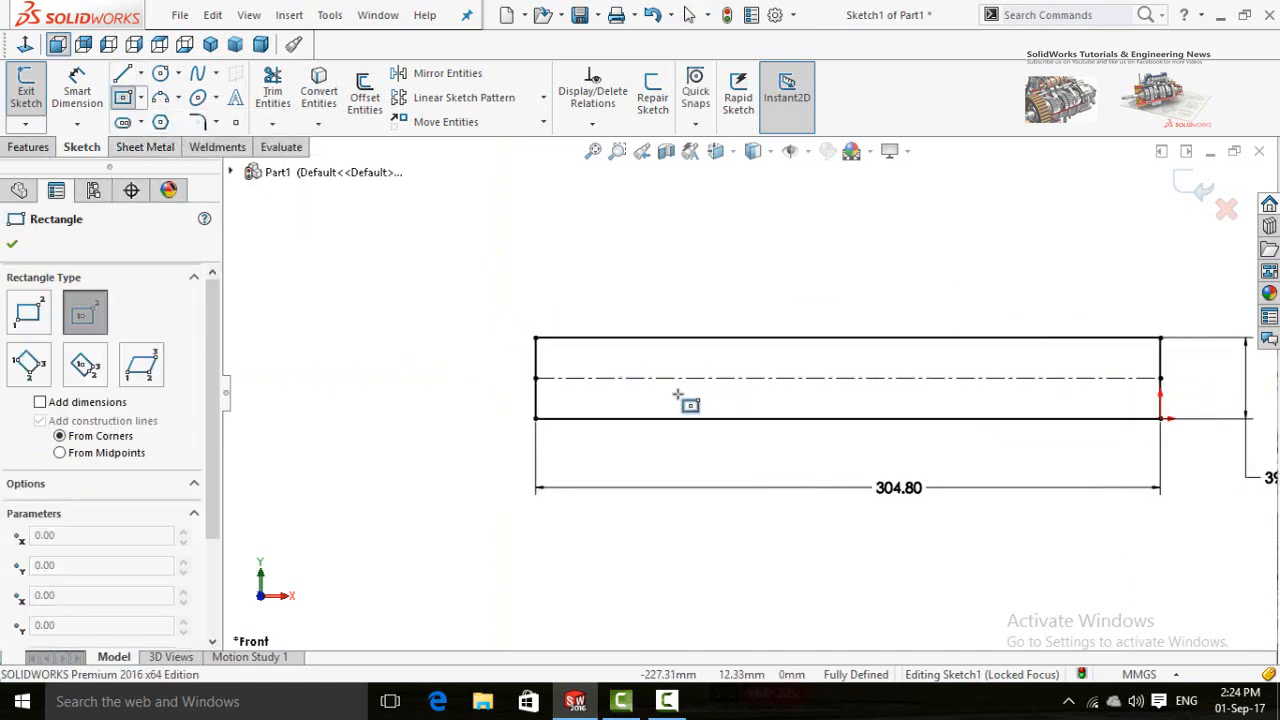
click(581, 376)
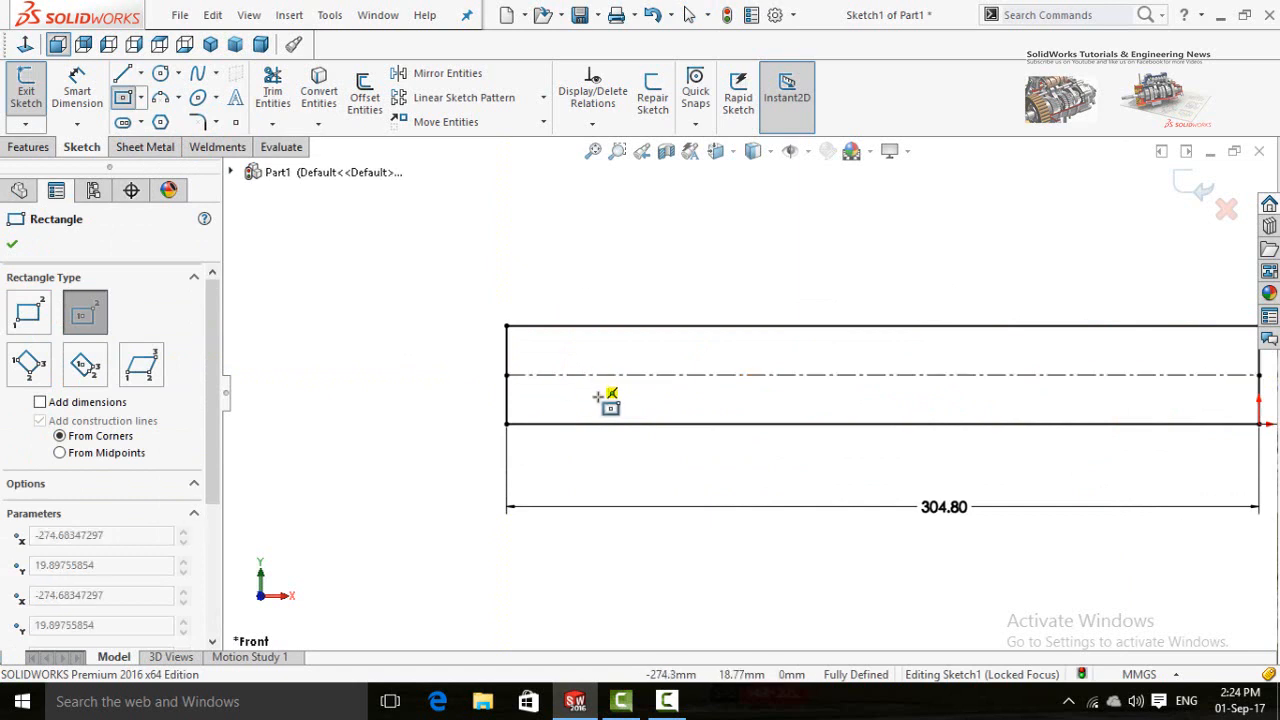
click(620, 401)
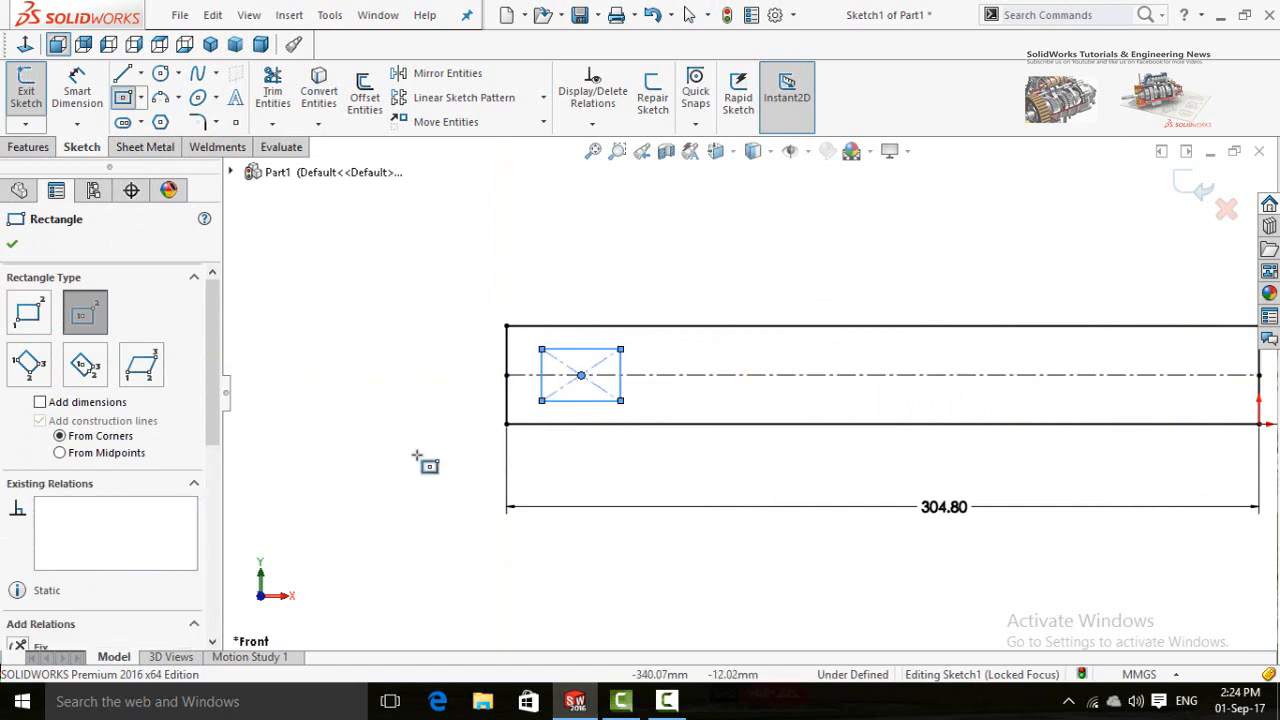
key(Escape)
Dimension the small inner rectangle to 40 mm wide and 30 mm high.
scroll(613, 388, down, 2)
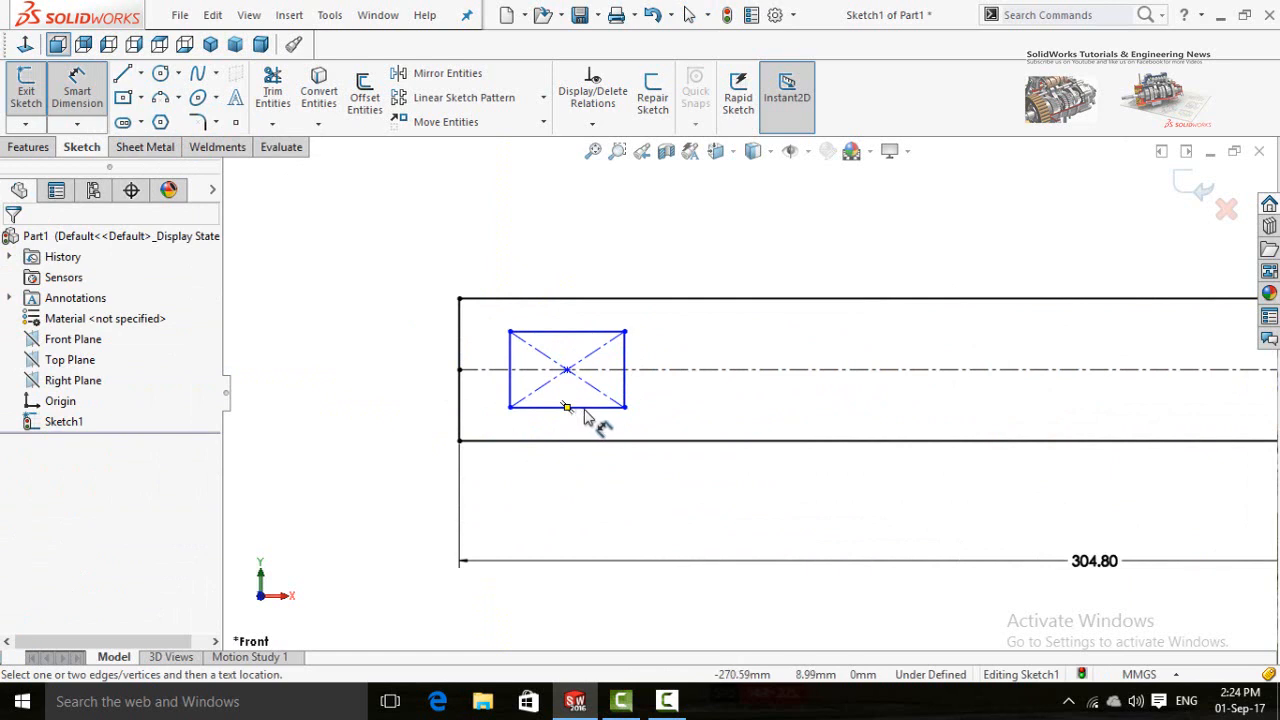
click(568, 406)
click(674, 523)
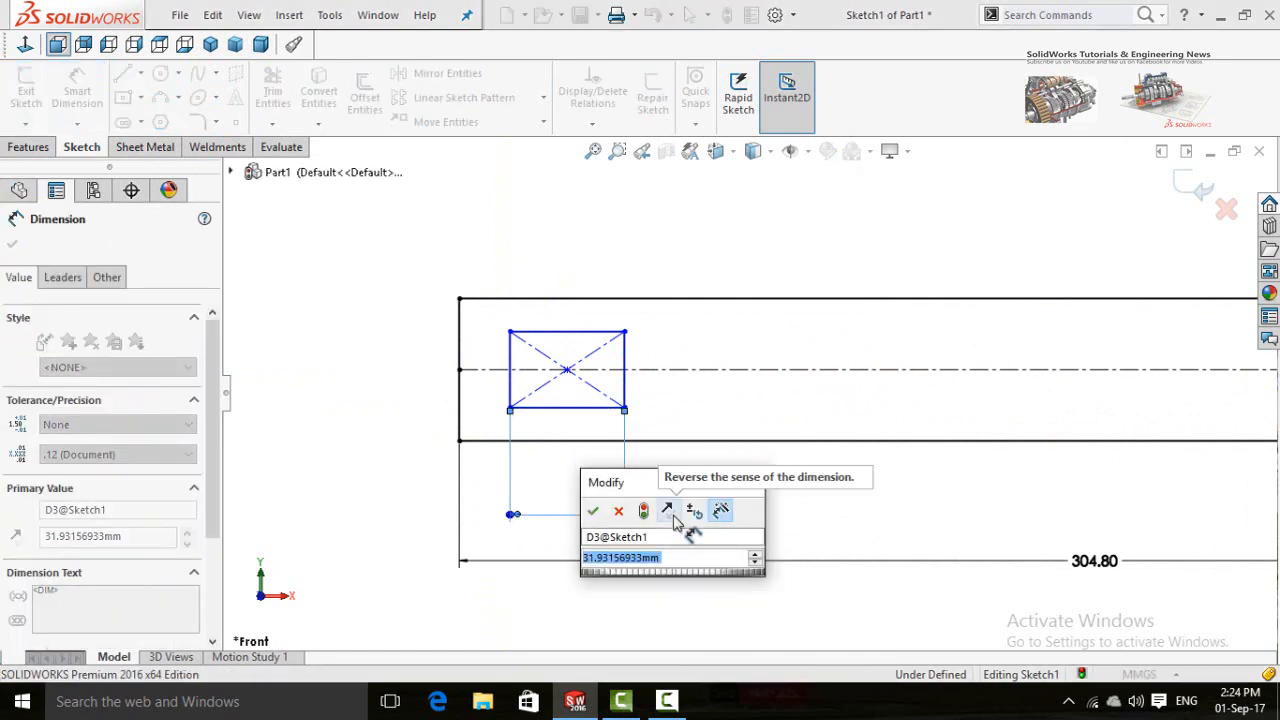
text(40)
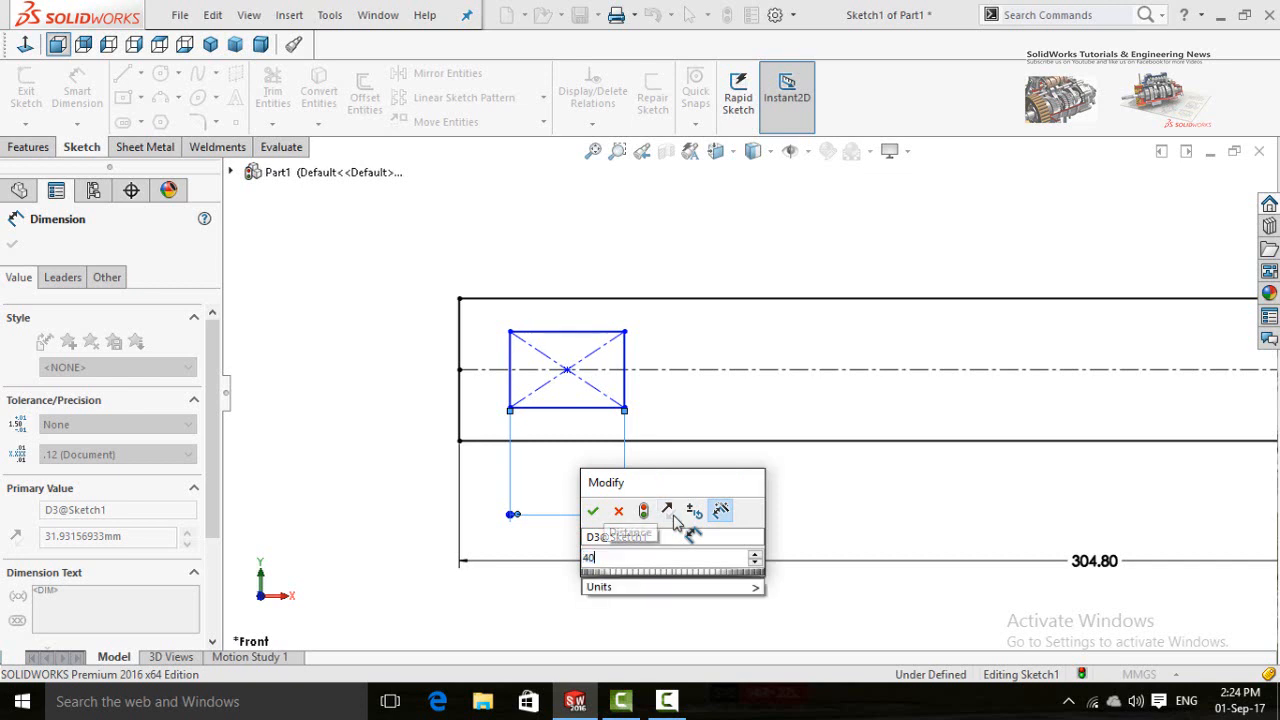
key(Return)
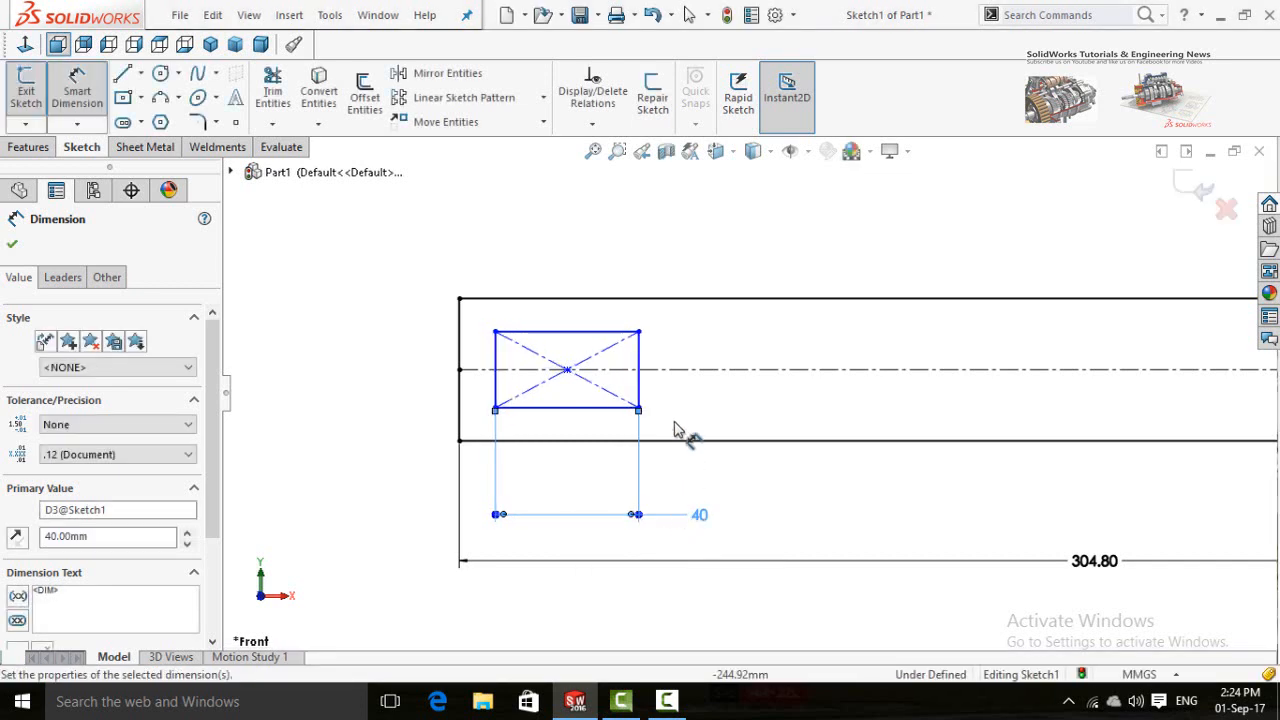
click(638, 365)
click(700, 428)
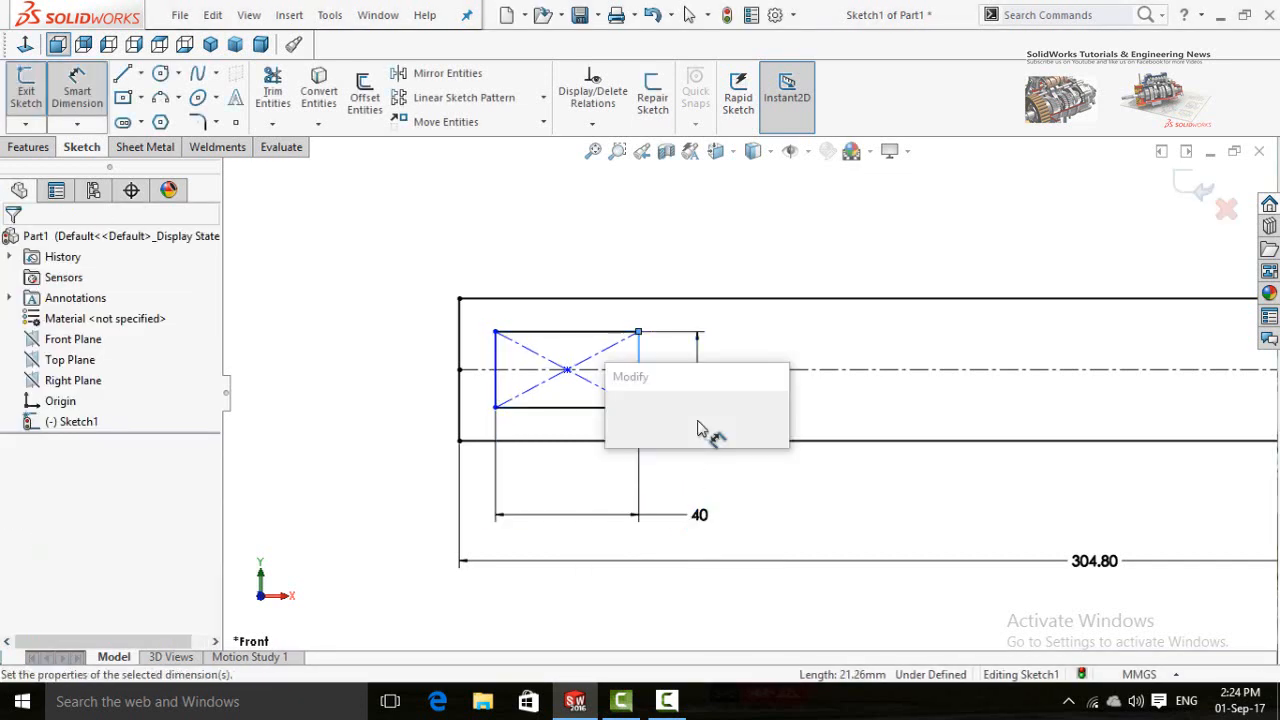
text(30)
key(Return)
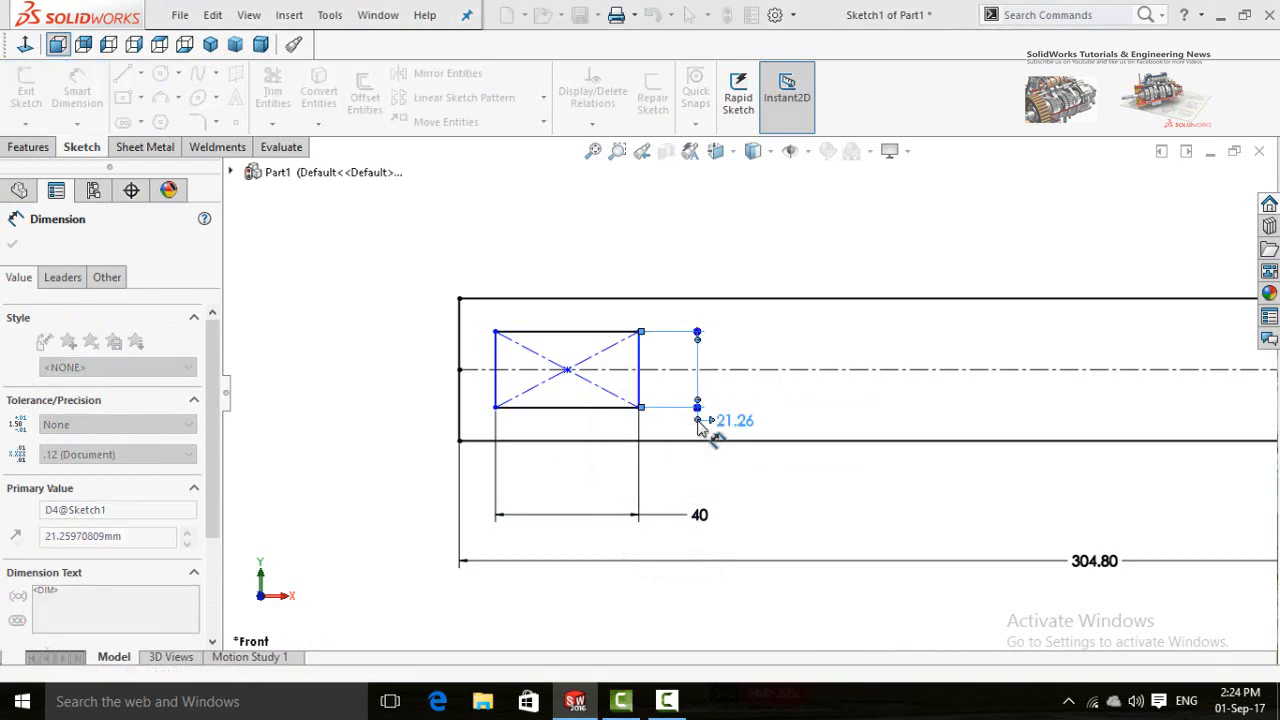
Round all four corners of the small inner rectangle with 10 mm sketch fillets.
scroll(480, 358, down, 1)
scroll(520, 260, up, 1)
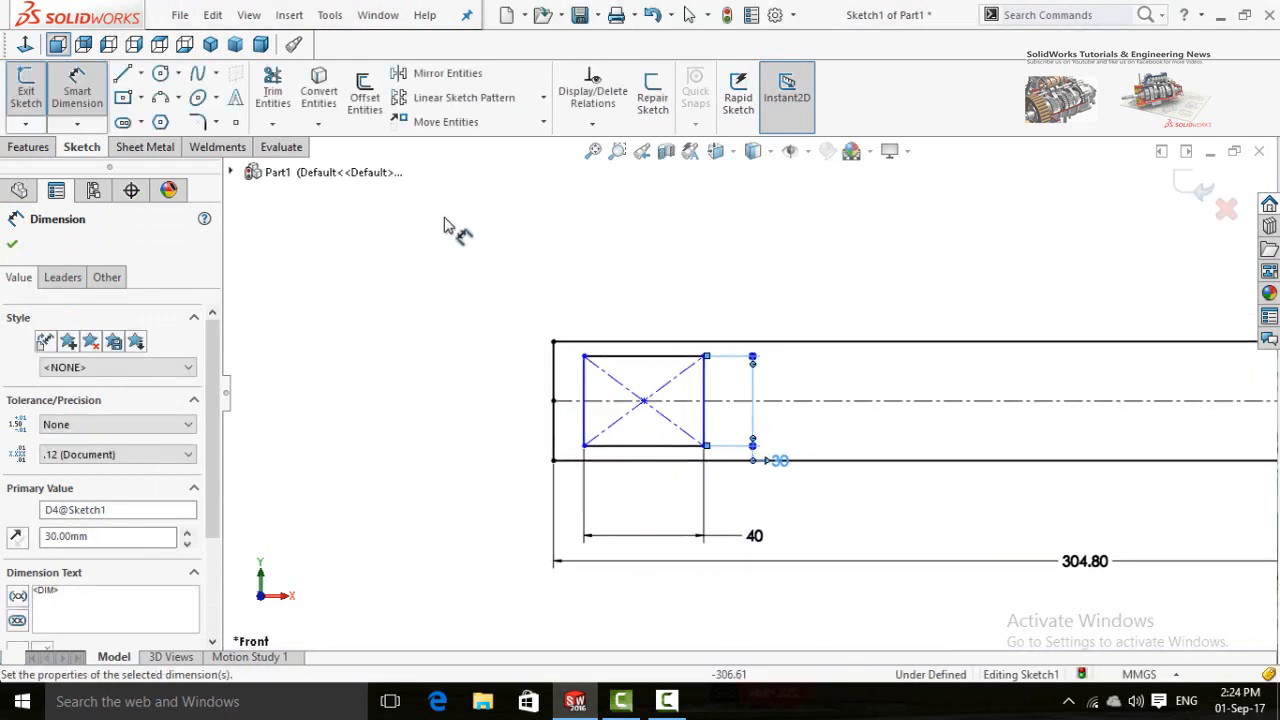
click(199, 122)
scroll(660, 405, up, 2)
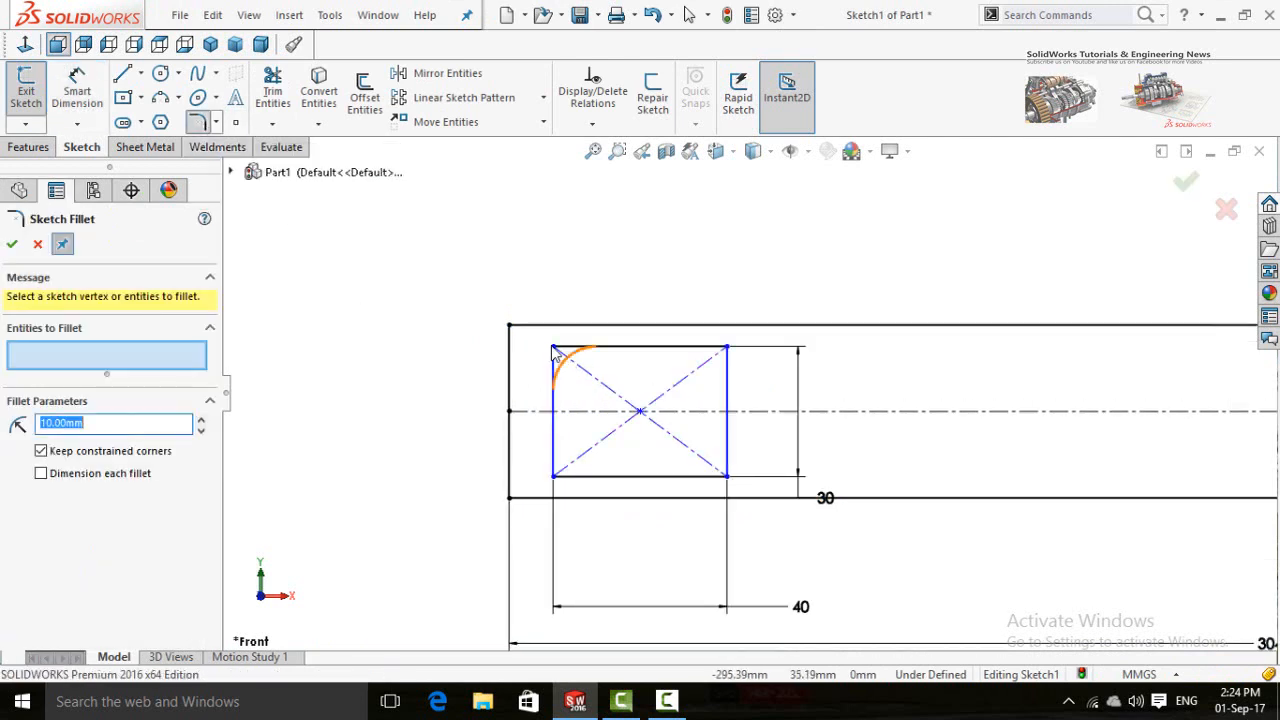
click(553, 349)
click(727, 348)
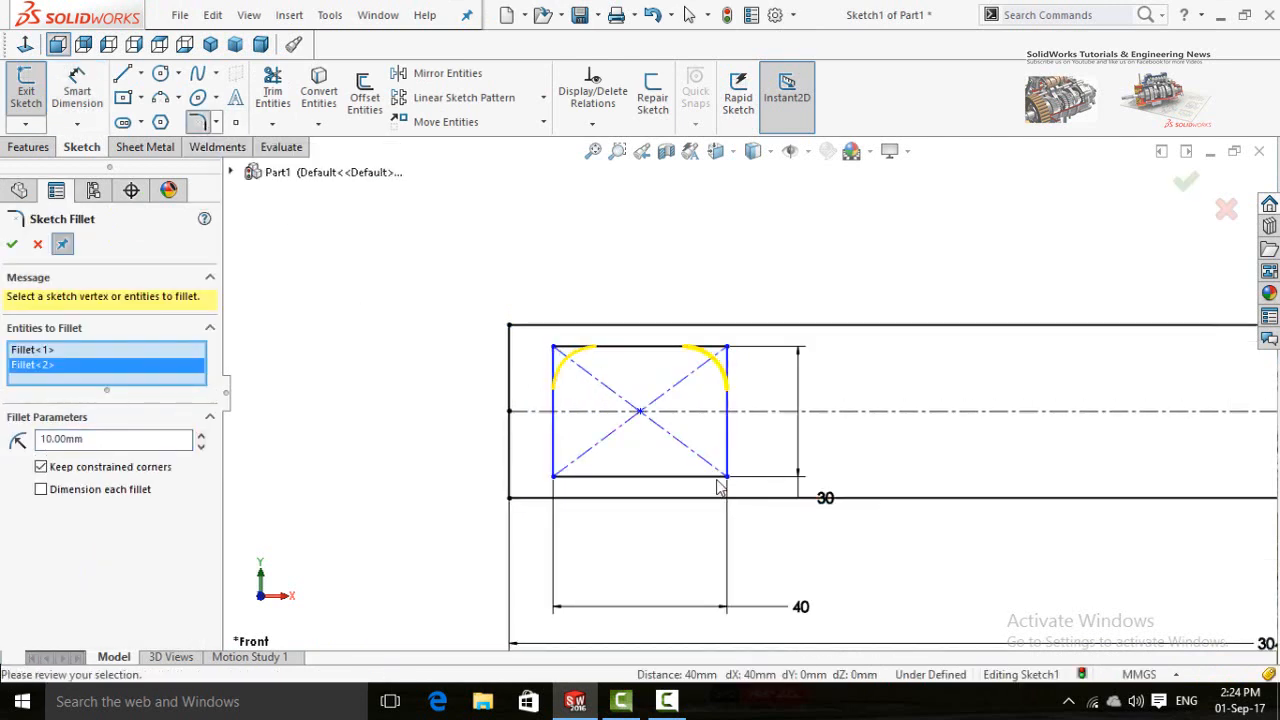
click(727, 478)
click(555, 478)
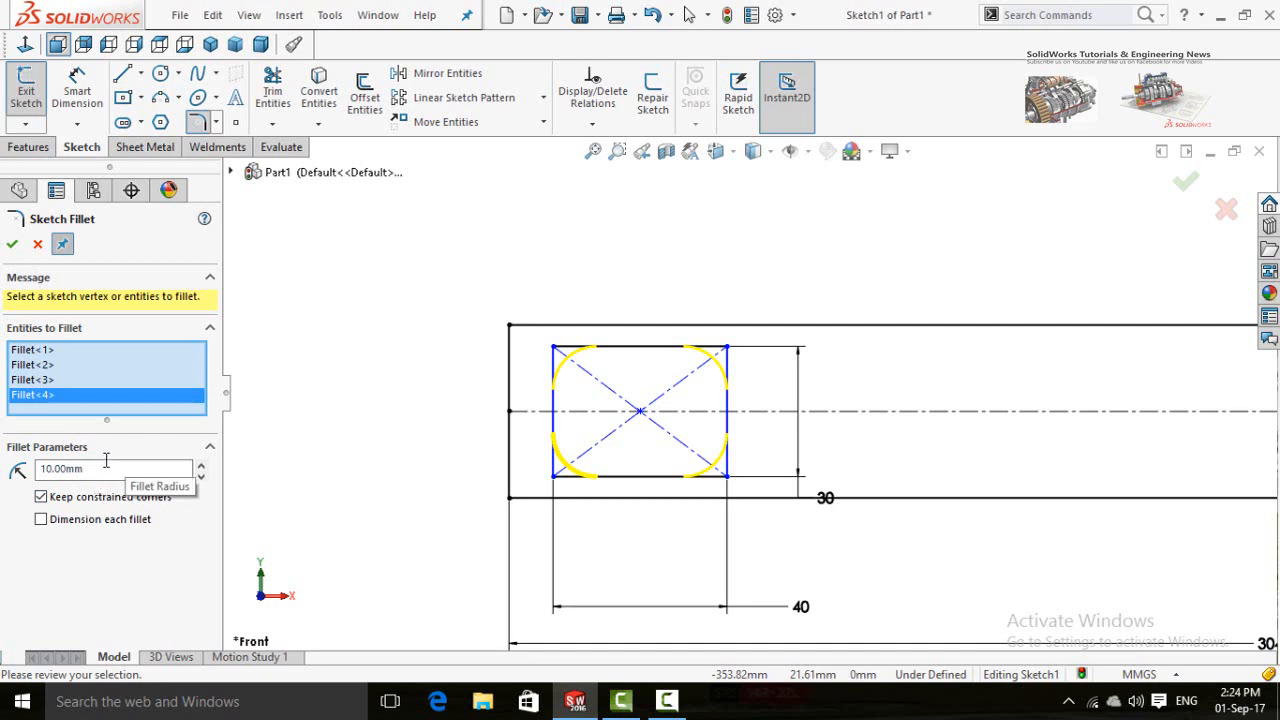
click(12, 244)
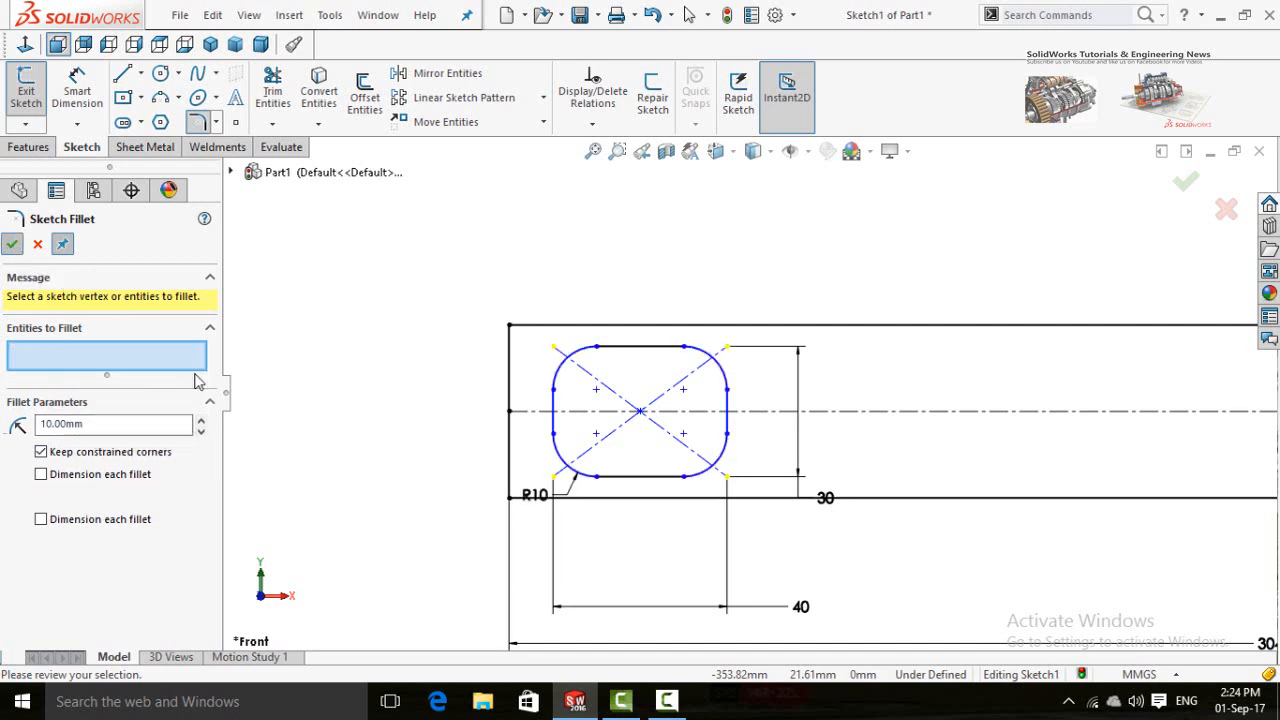
Dimension the gap between the rounded opening's outer side and the strip's nearby short edge to 20 mm.
click(12, 245)
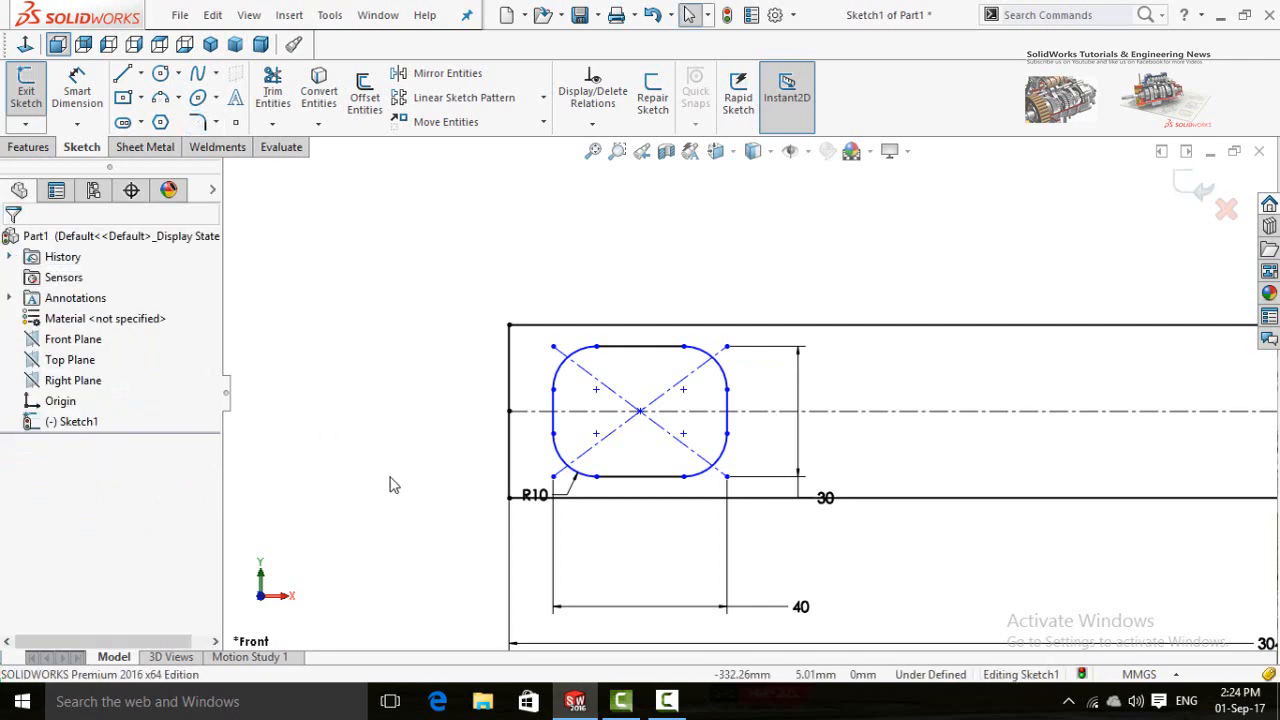
right_drag(410, 420, 413, 378)
scroll(548, 412, down, 2)
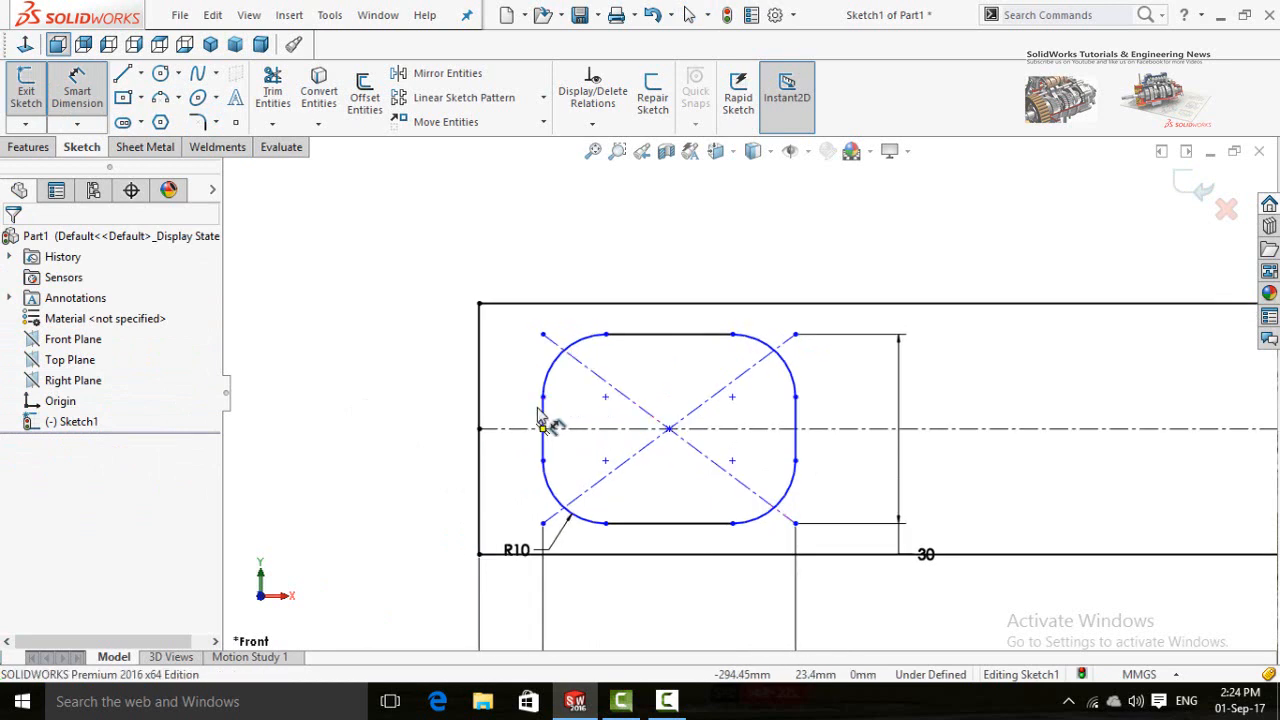
click(543, 424)
click(467, 416)
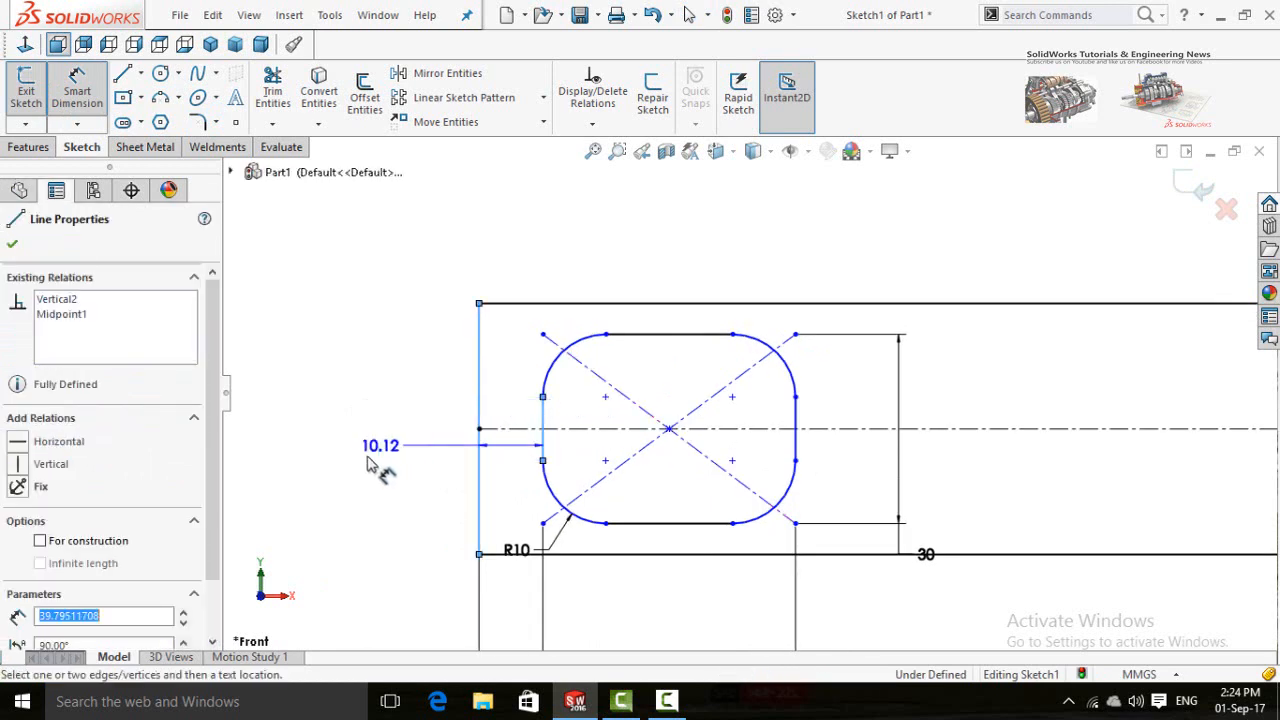
click(371, 465)
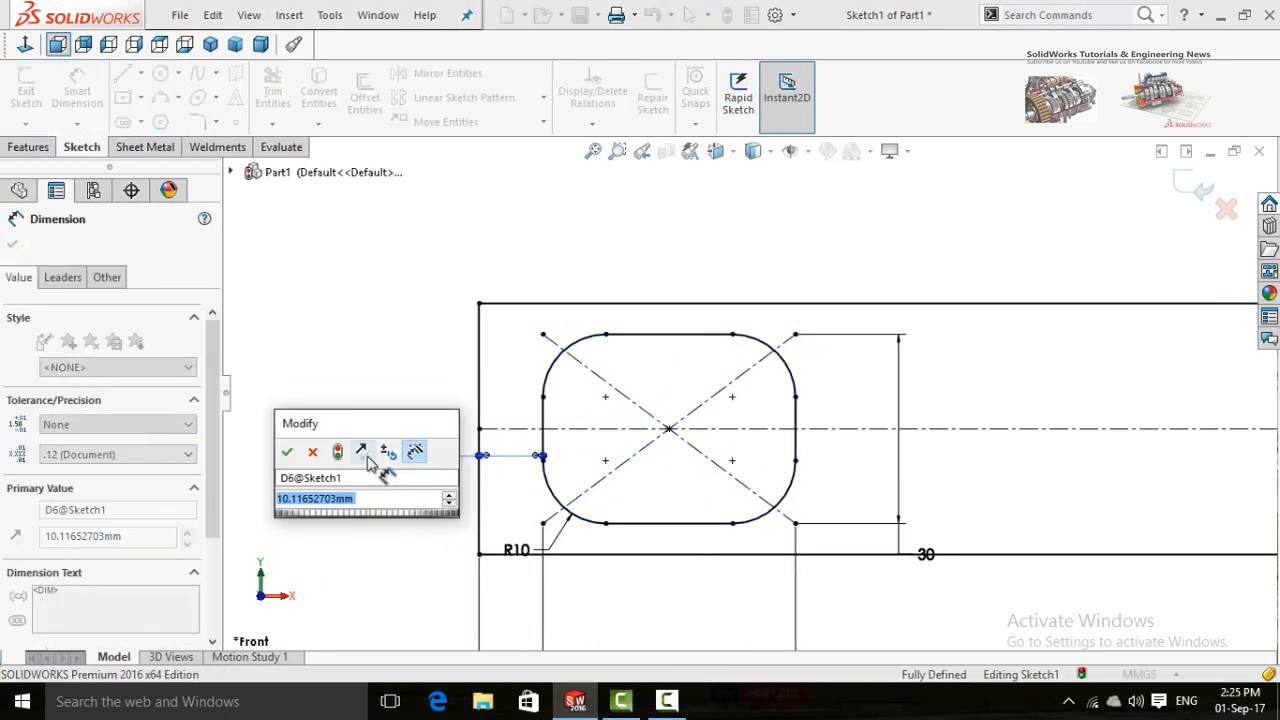
text(20)
key(Return)
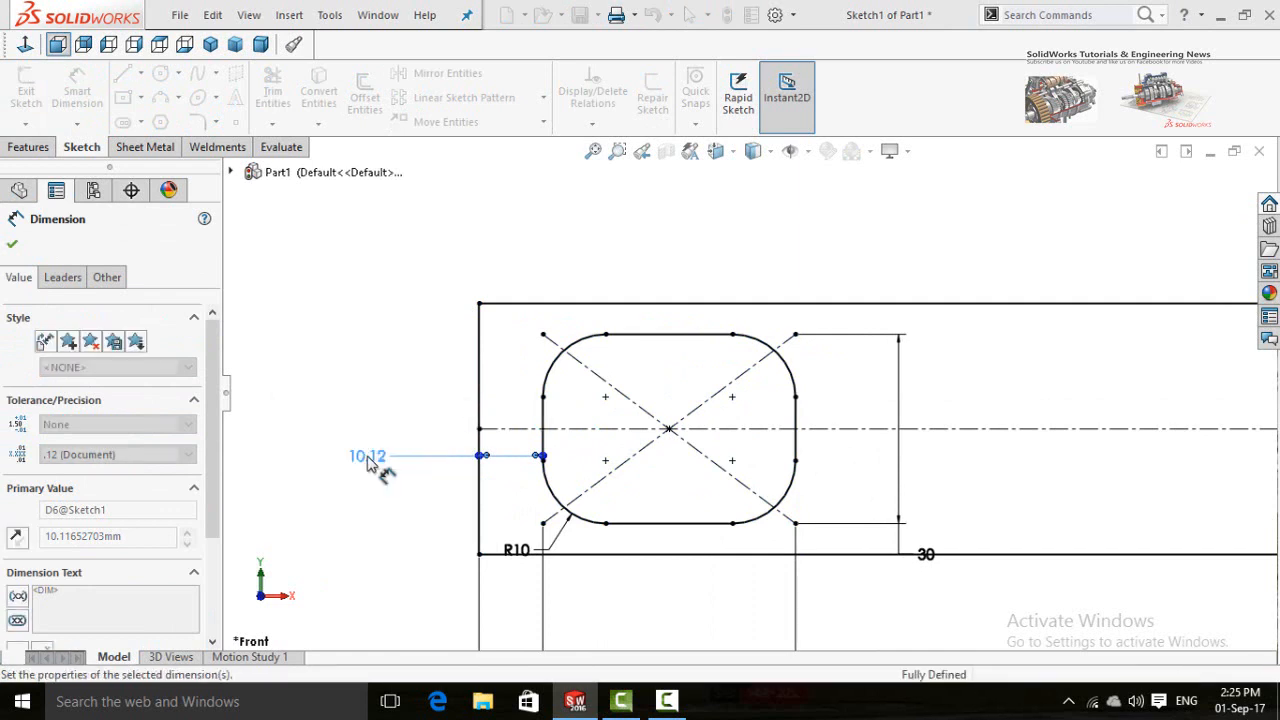
scroll(712, 430, up, 3)
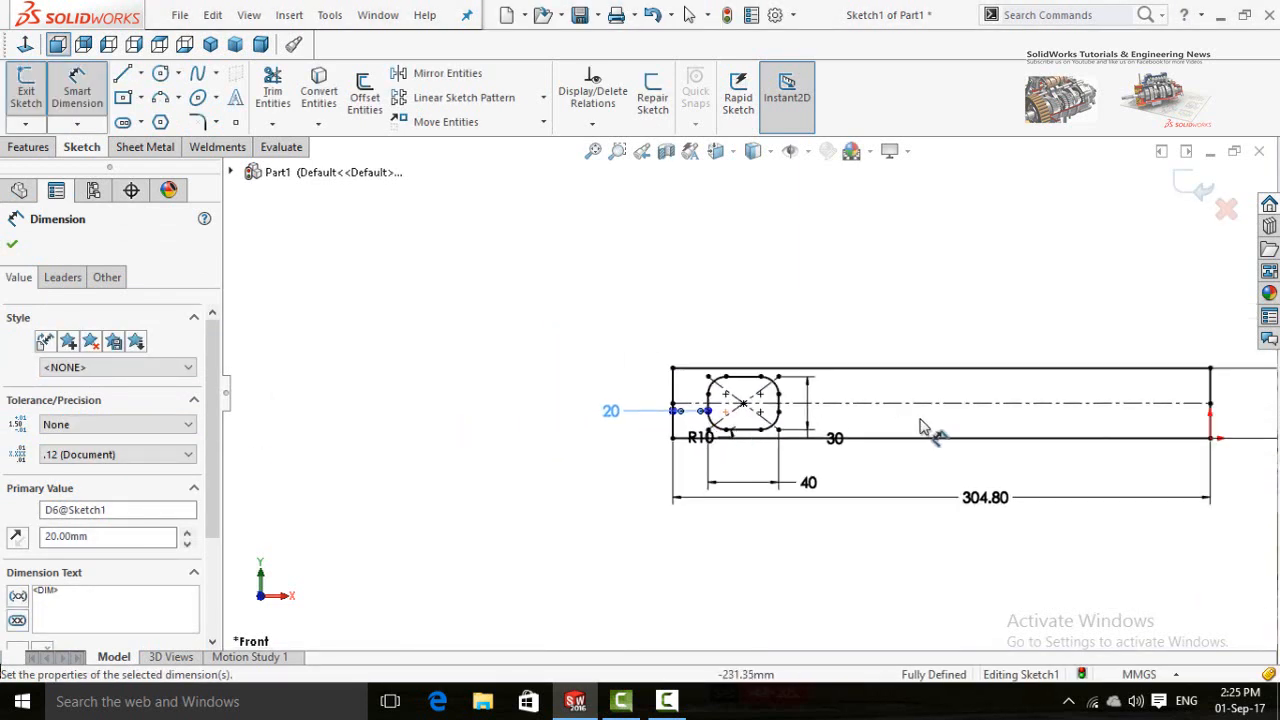
scroll(988, 388, down, 2)
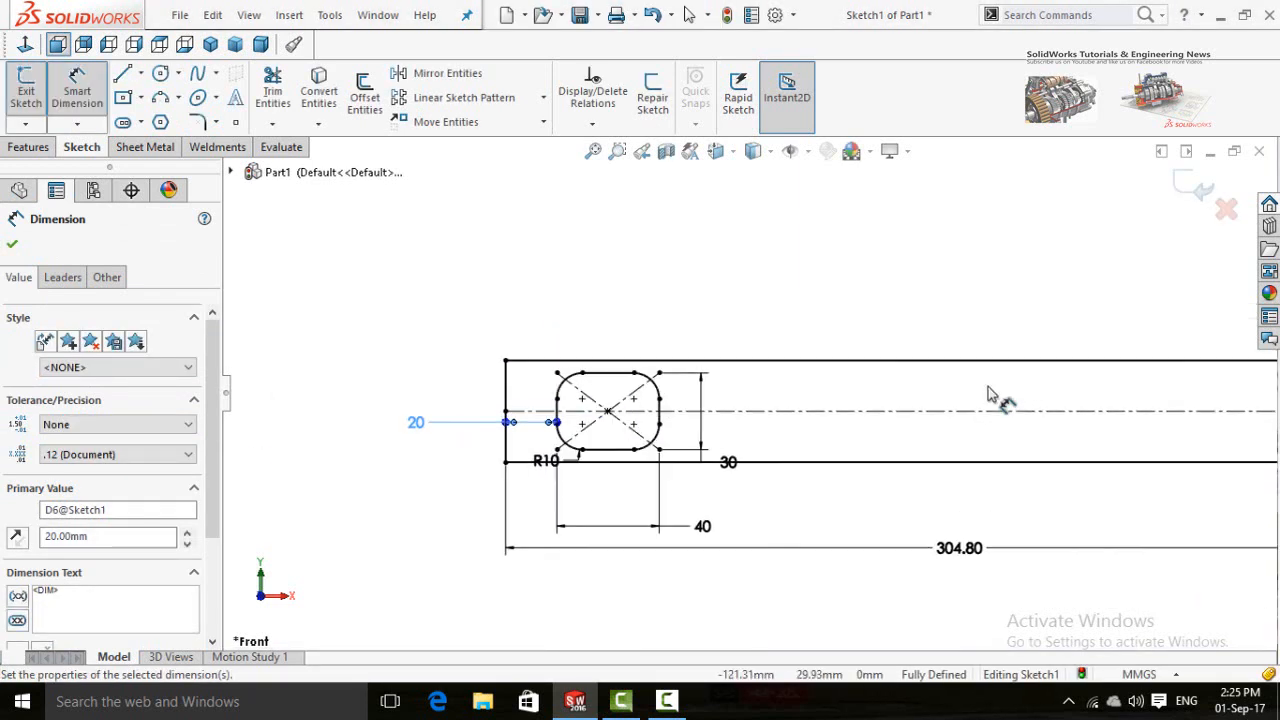
click(14, 246)
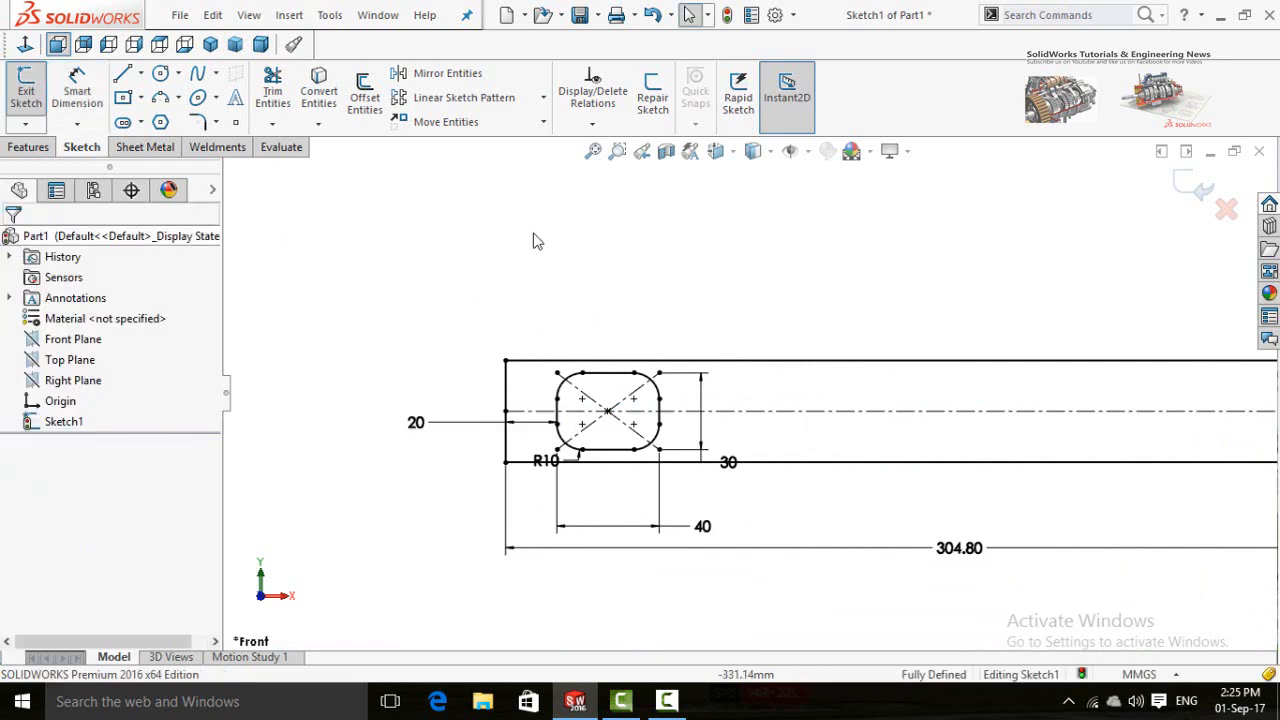
Start a linear sketch pattern along the X-axis with all four lines and four corner arcs of the rounded opening as entities.
click(440, 104)
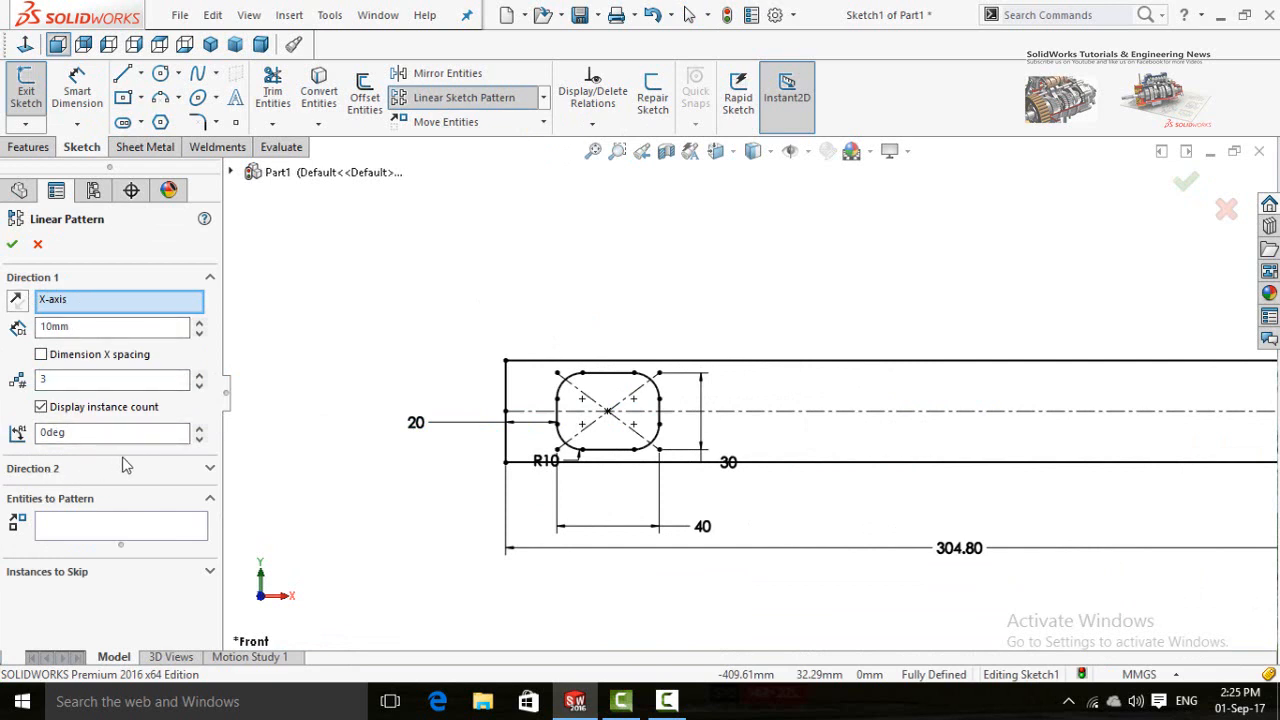
scroll(346, 423, up, 2)
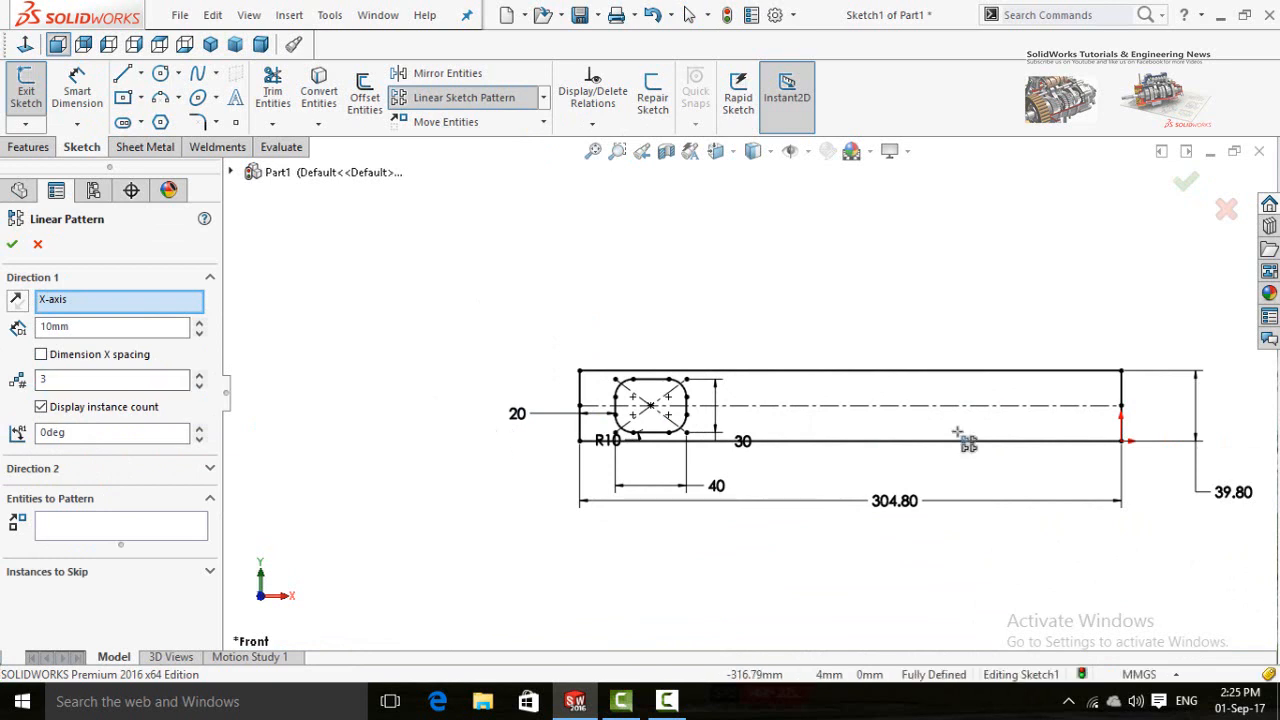
scroll(1036, 420, down, 2)
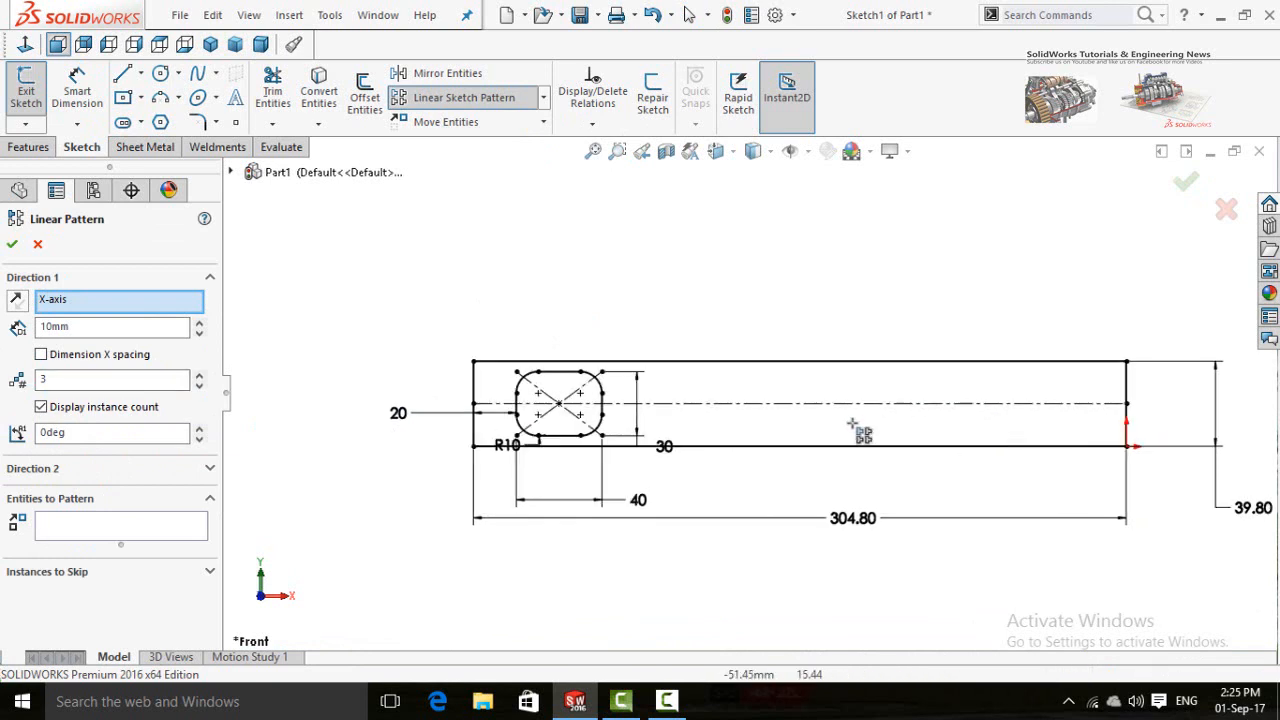
click(85, 537)
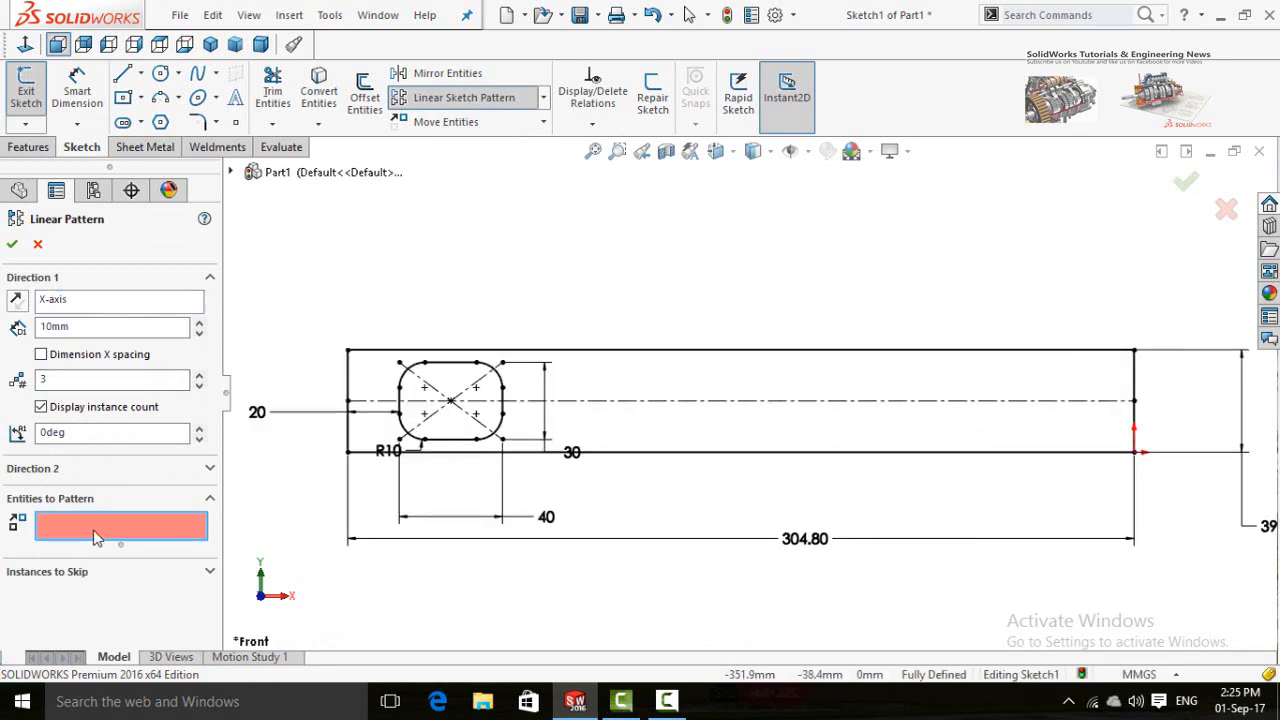
scroll(515, 404, down, 2)
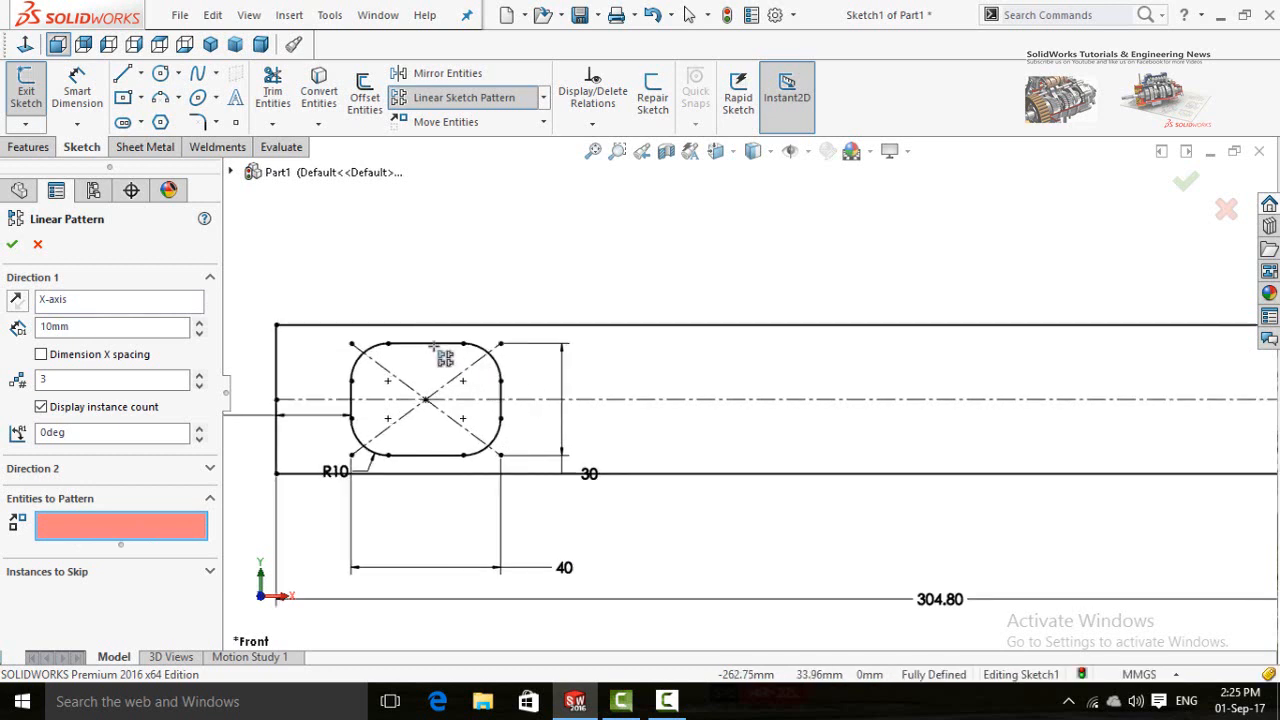
click(432, 344)
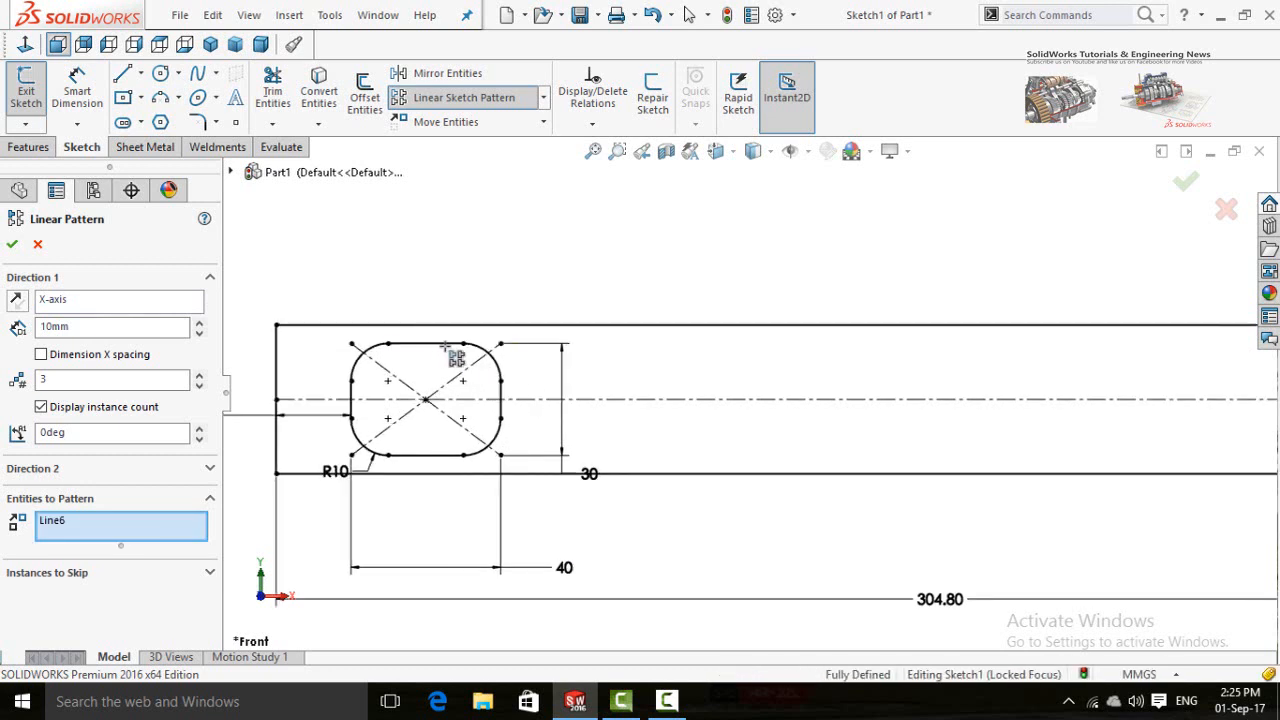
click(496, 366)
click(500, 405)
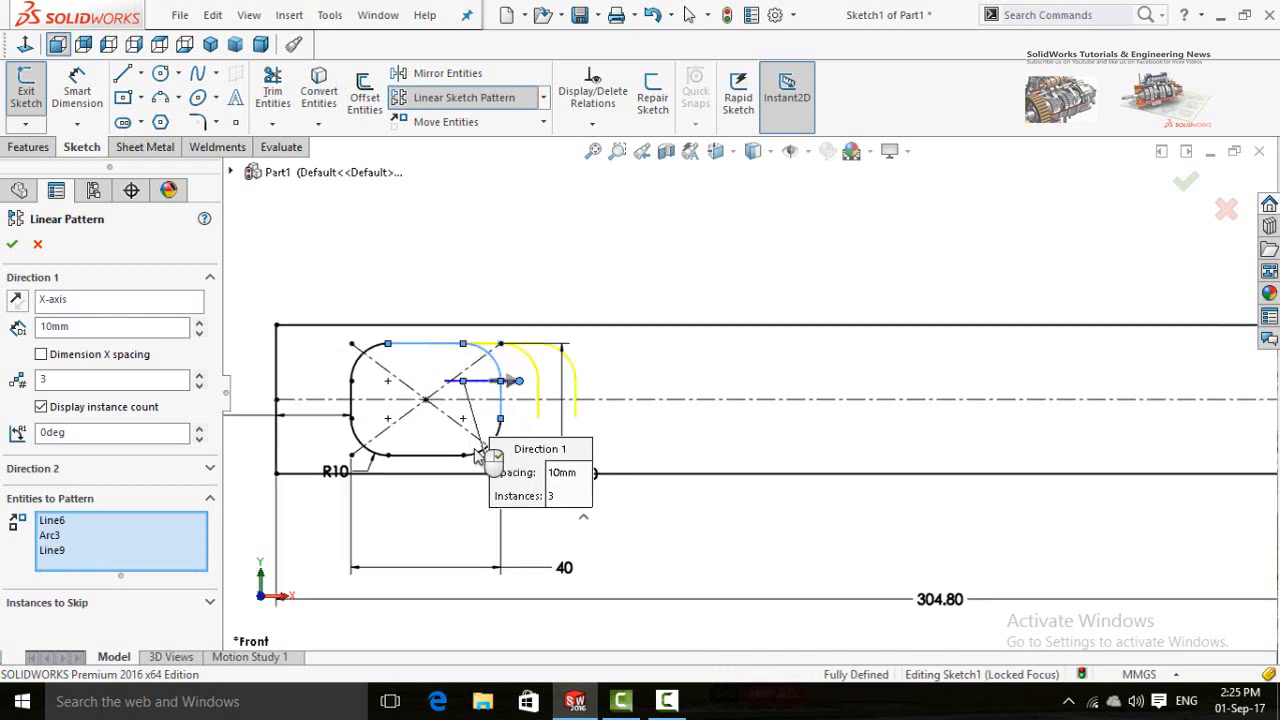
click(478, 452)
click(400, 456)
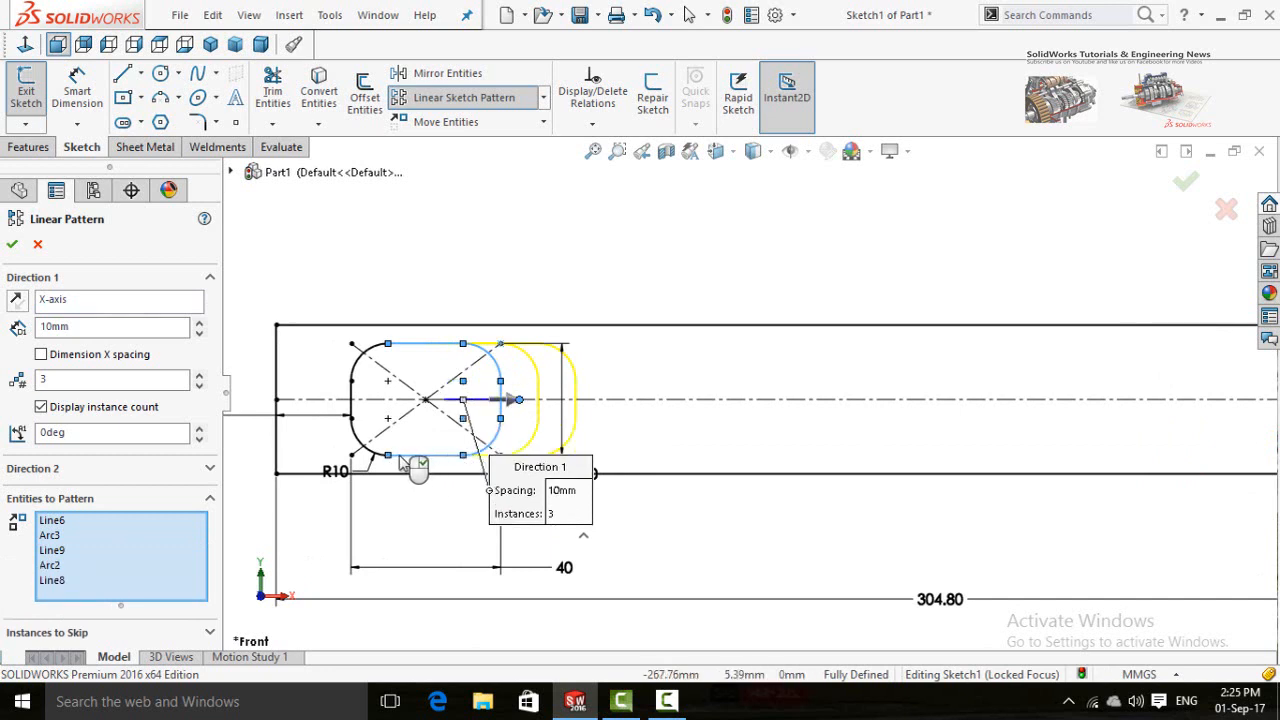
click(360, 440)
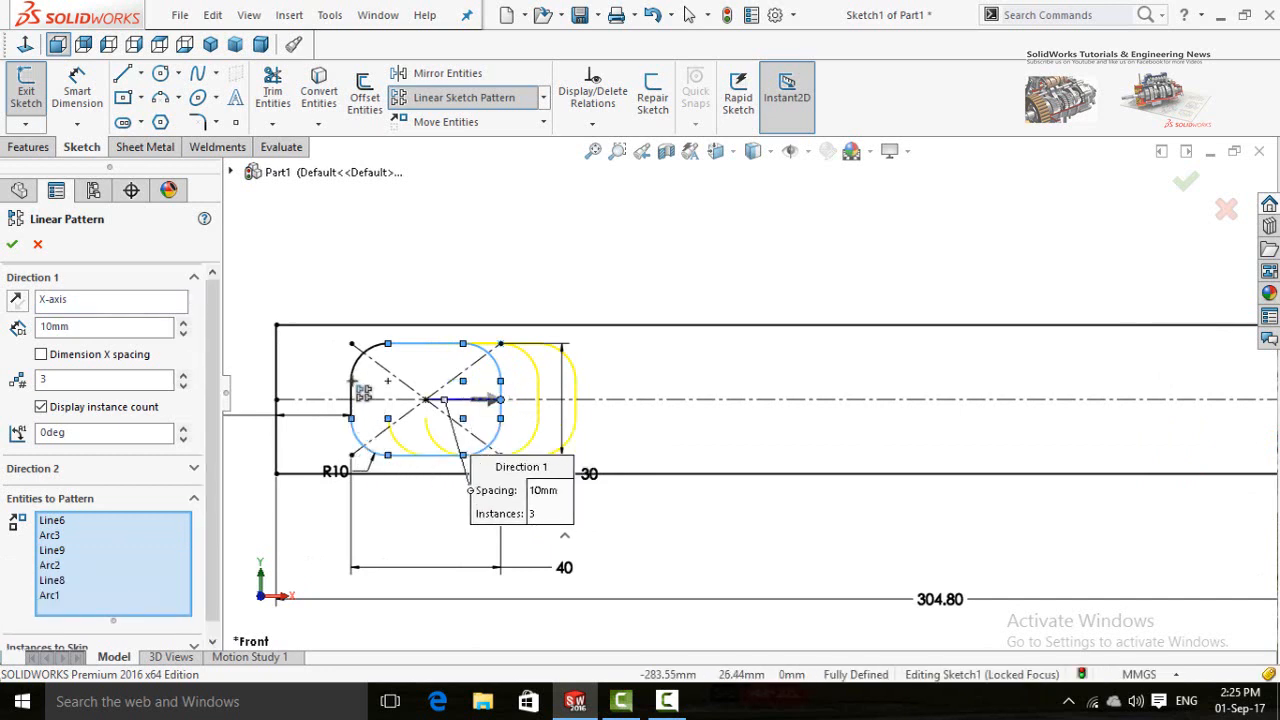
click(352, 398)
click(370, 372)
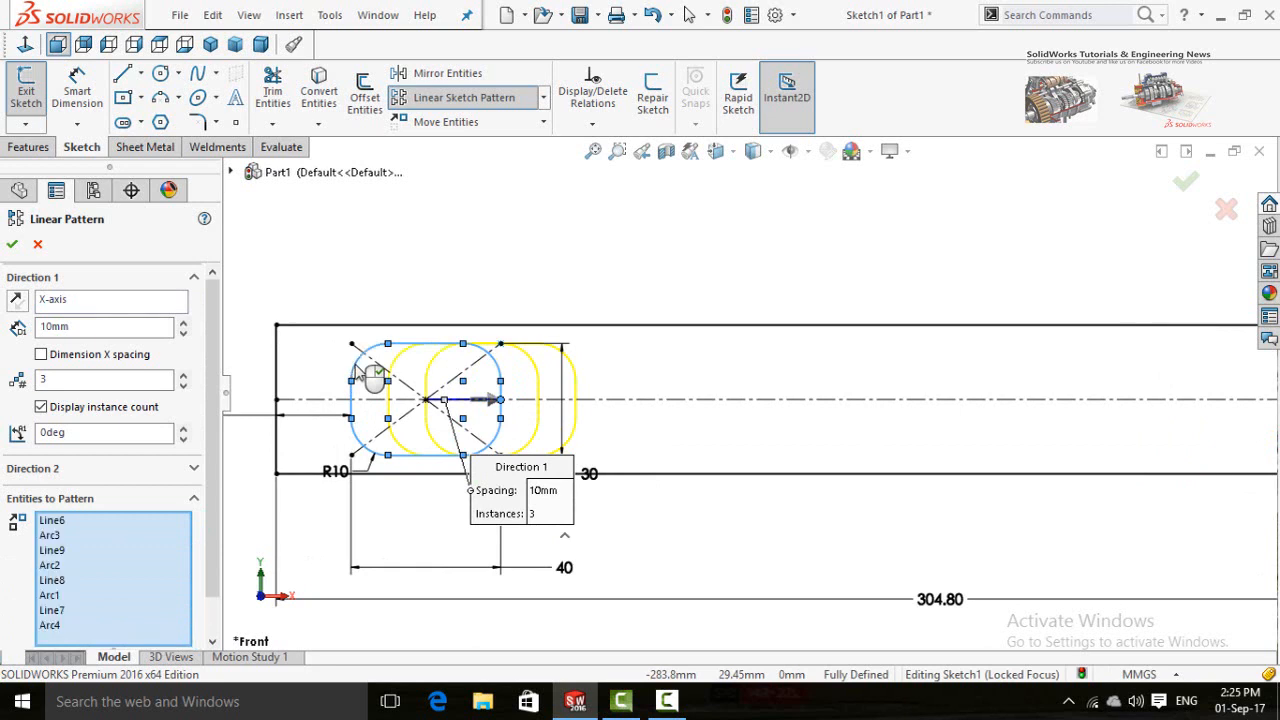
Create the pattern of three openings with 110 mm spacing along the strip and exit the sketch.
click(184, 322)
click(184, 322)
click(184, 322)
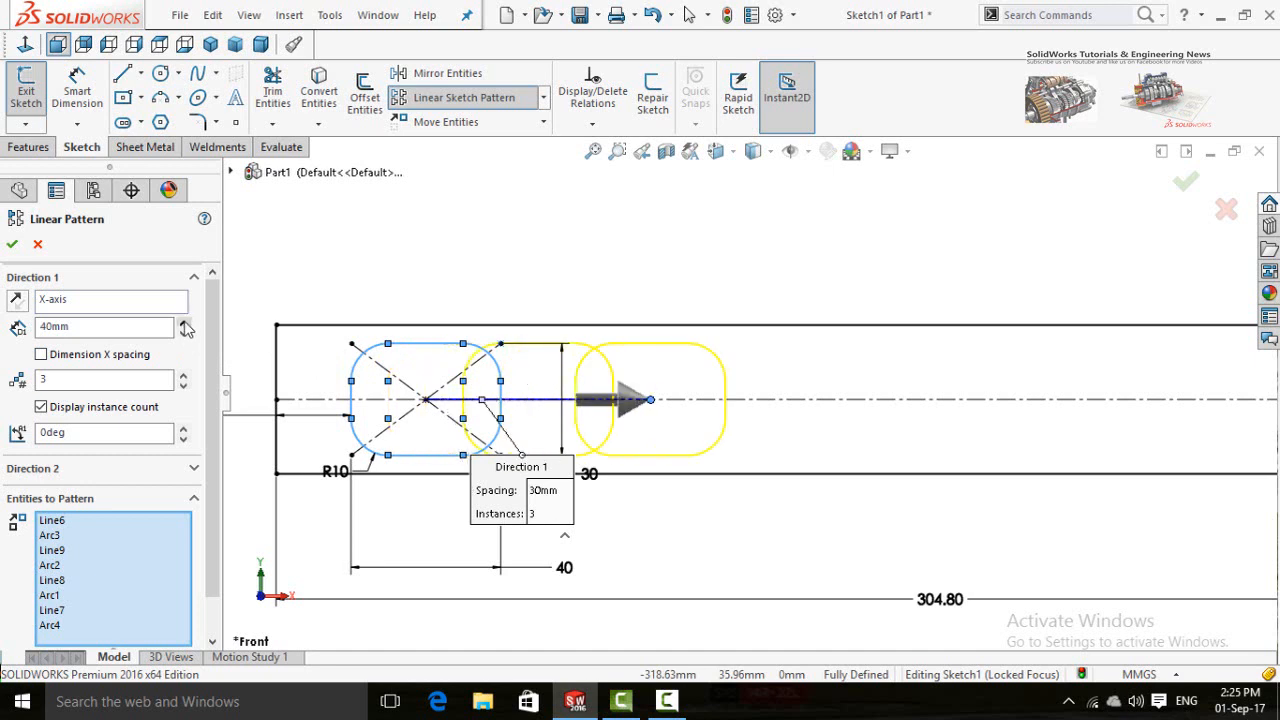
click(184, 322)
click(184, 322)
key(z)
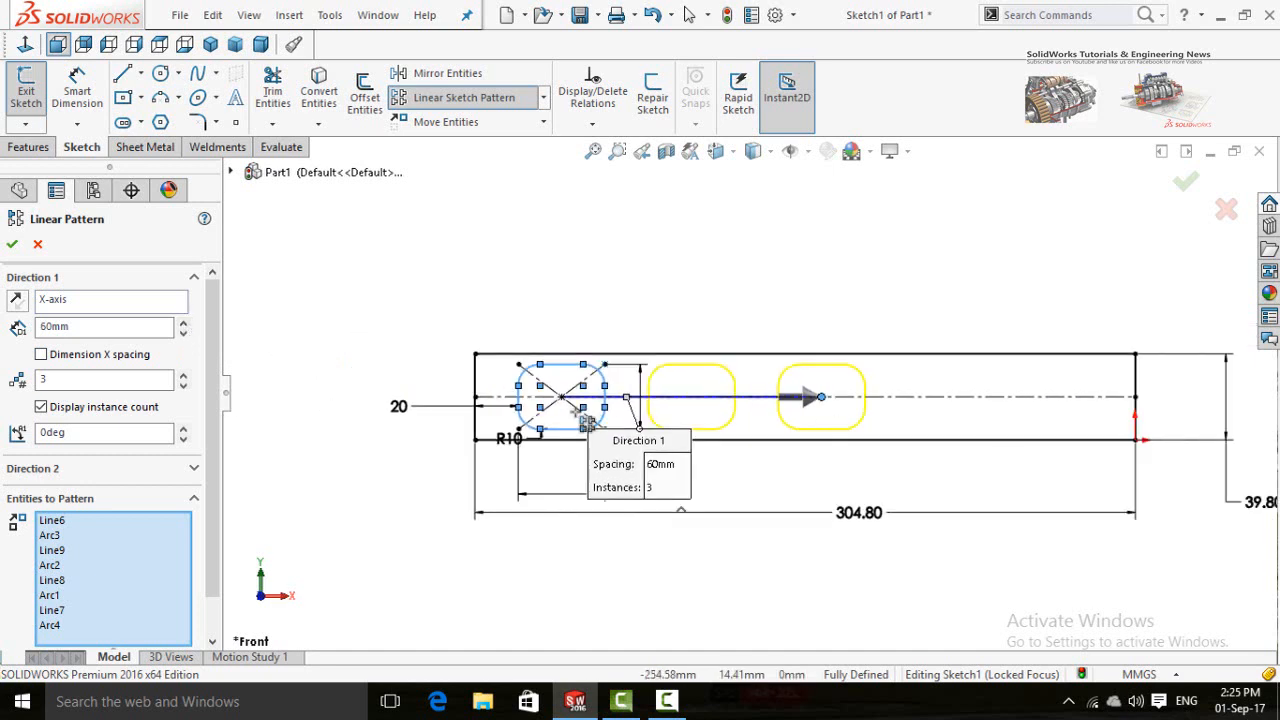
click(184, 323)
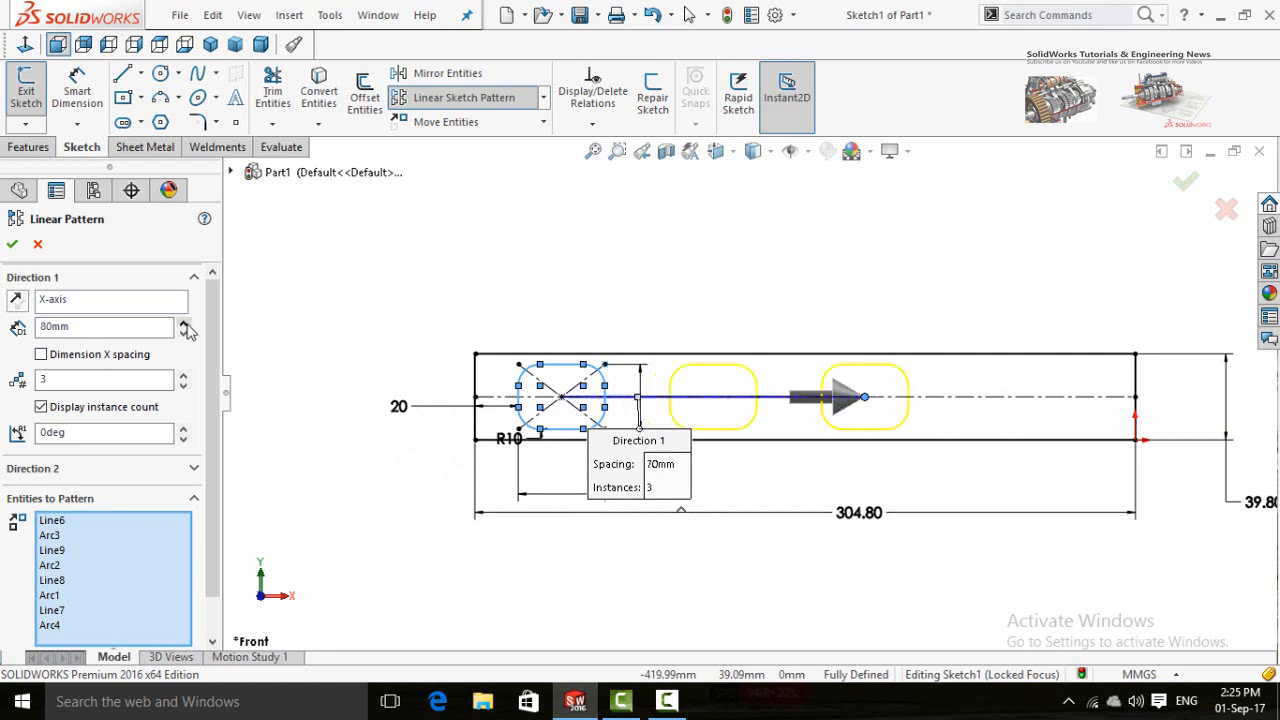
click(184, 323)
click(184, 323)
click(184, 323)
click(184, 323)
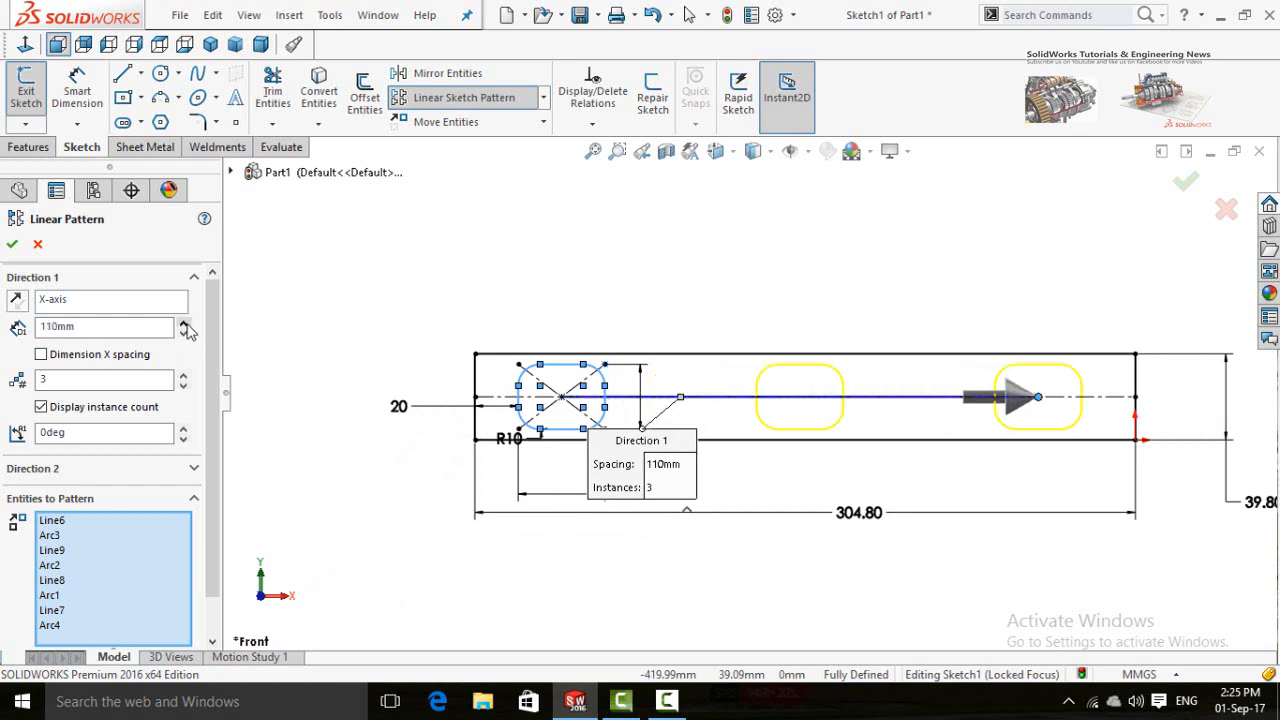
click(184, 323)
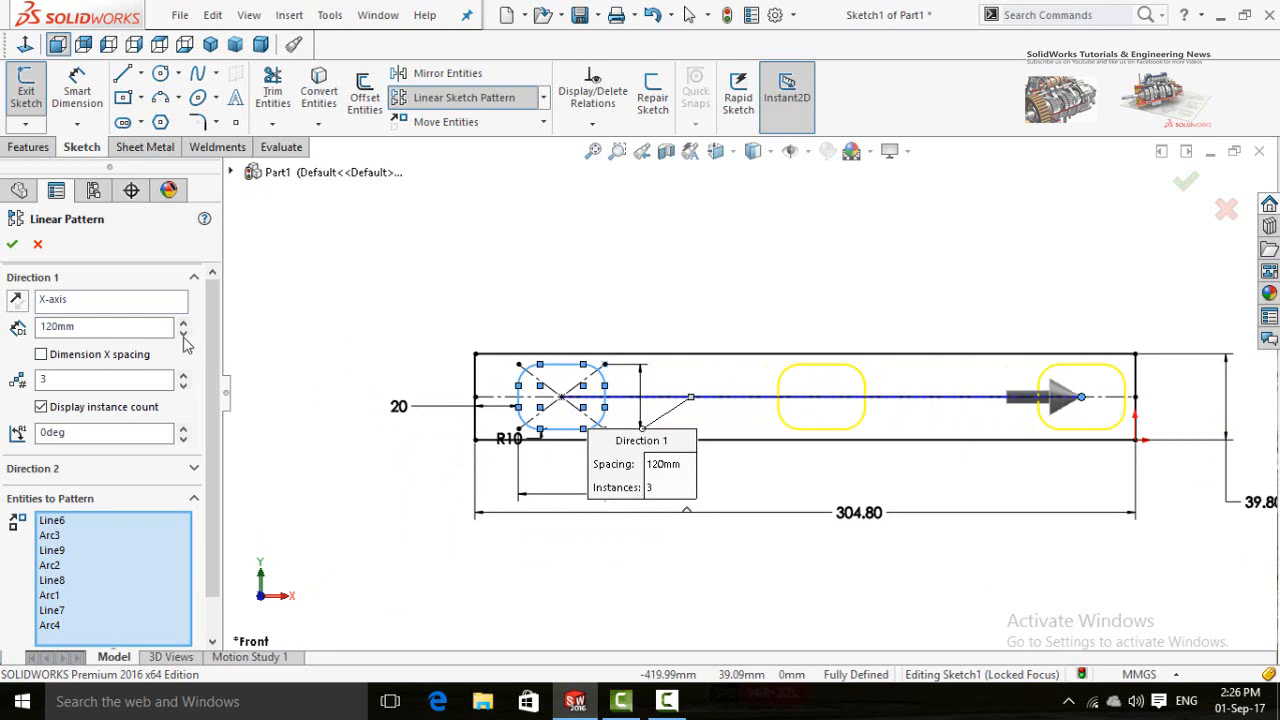
click(183, 335)
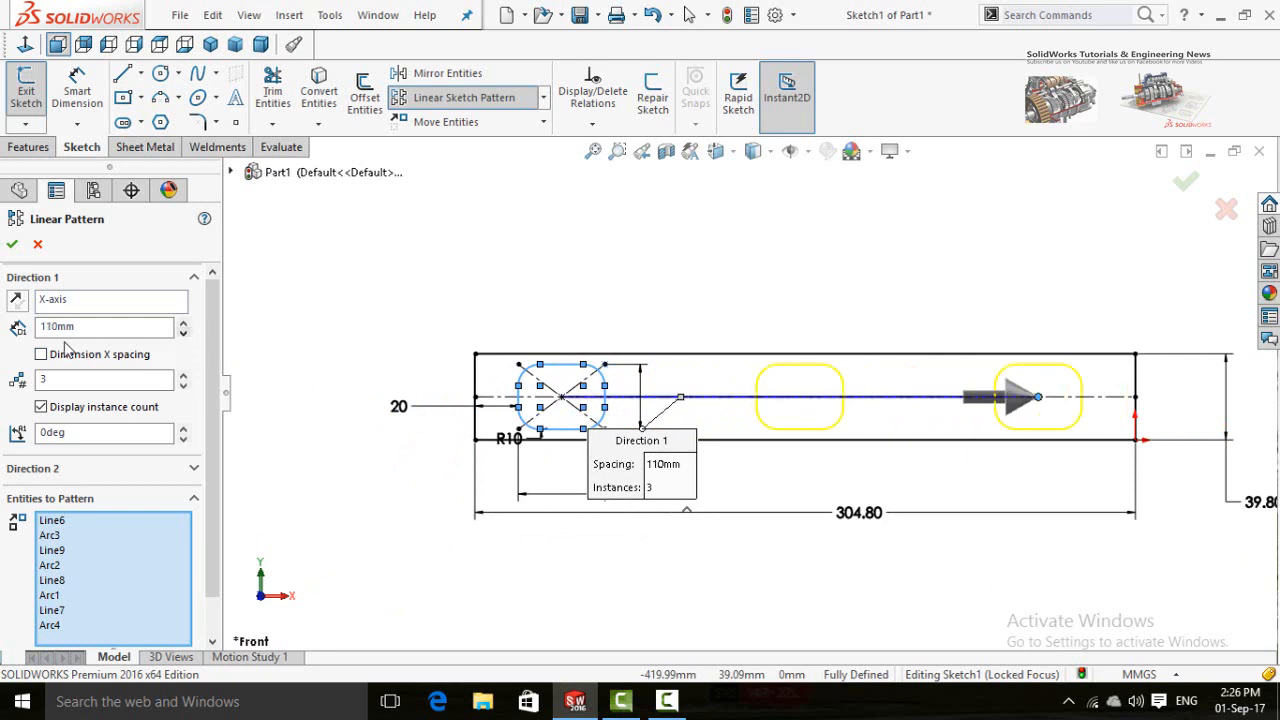
click(10, 246)
scroll(675, 331, up, 1)
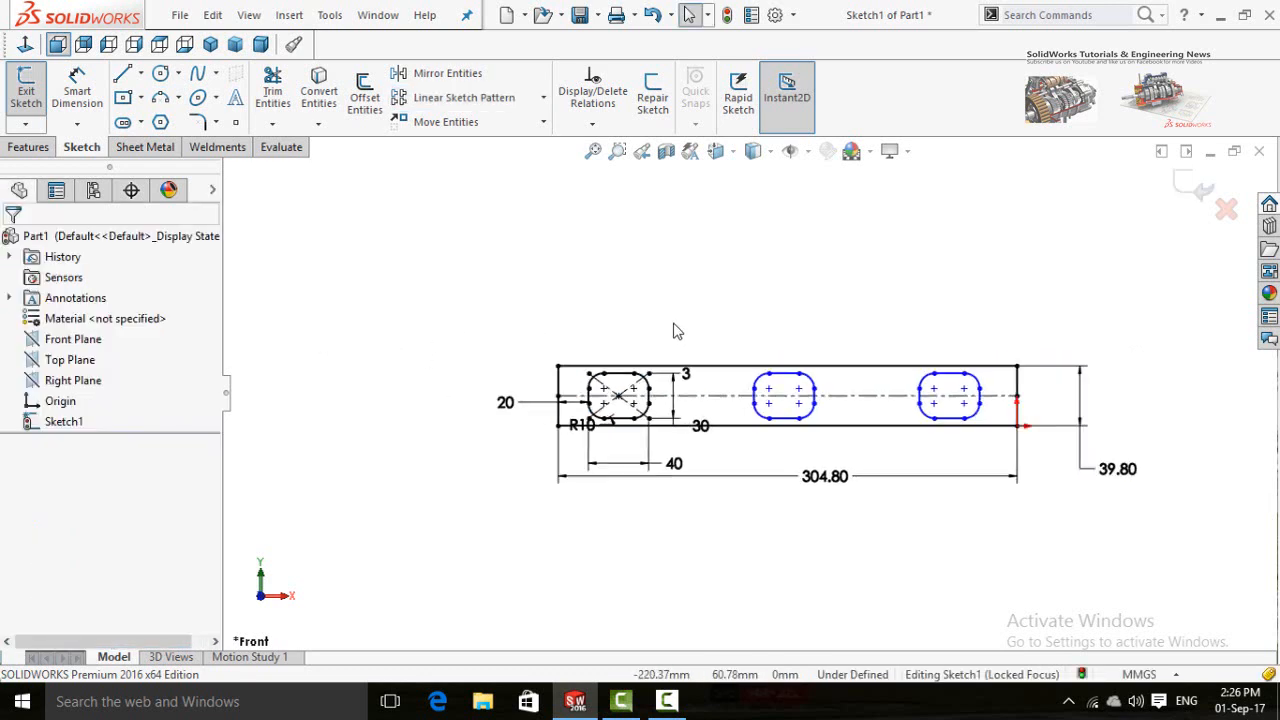
scroll(940, 360, down, 2)
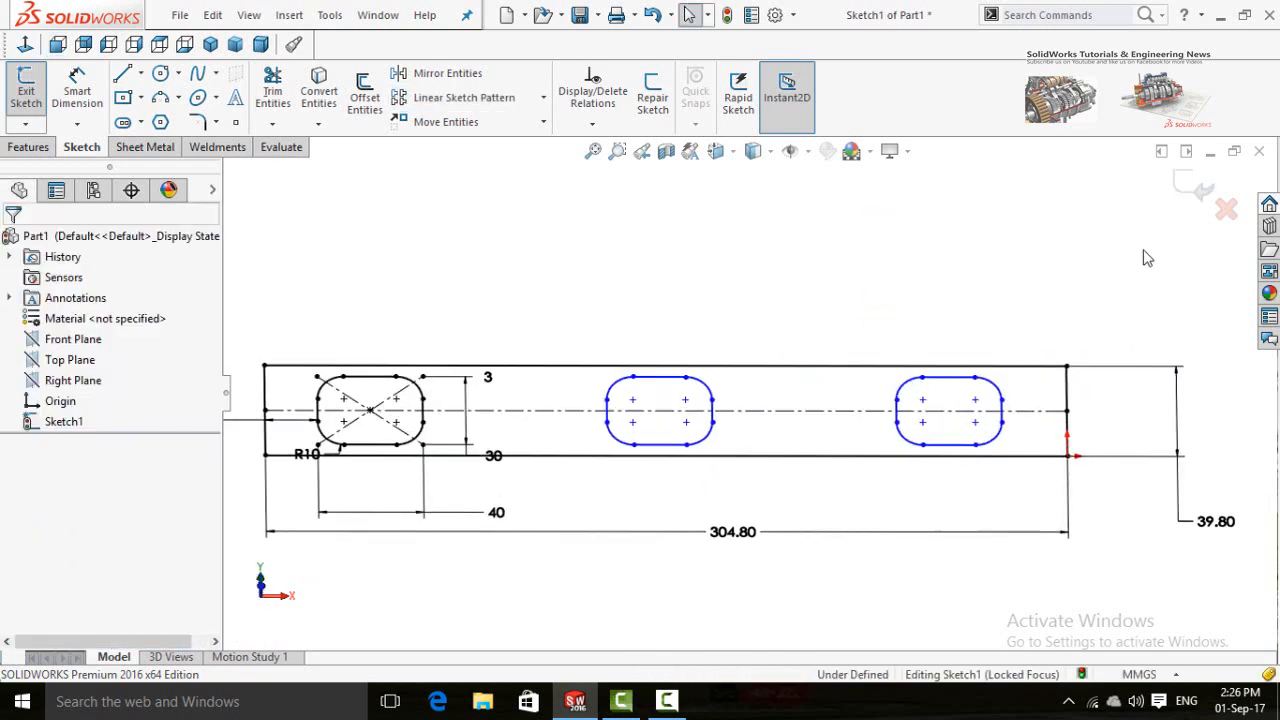
click(1190, 188)
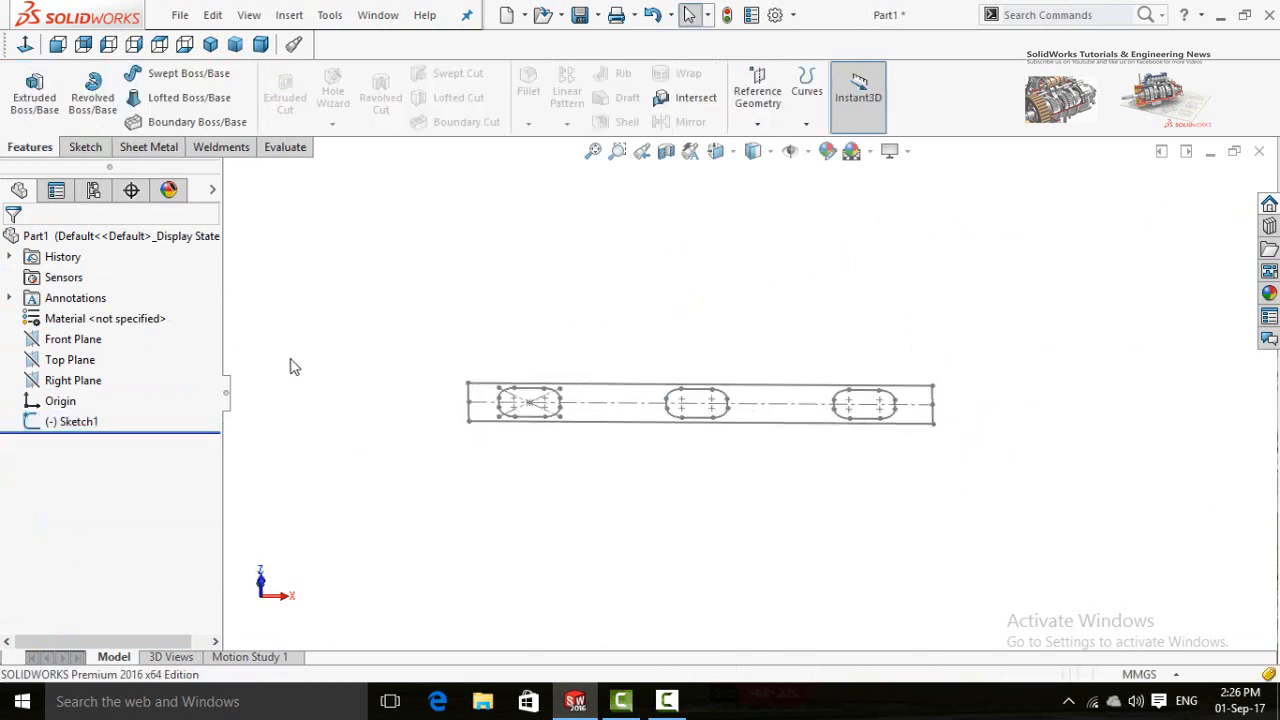
Define a reference plane offset 152.40 mm from the Right Plane, flipped toward the strip.
click(757, 125)
click(772, 147)
click(231, 173)
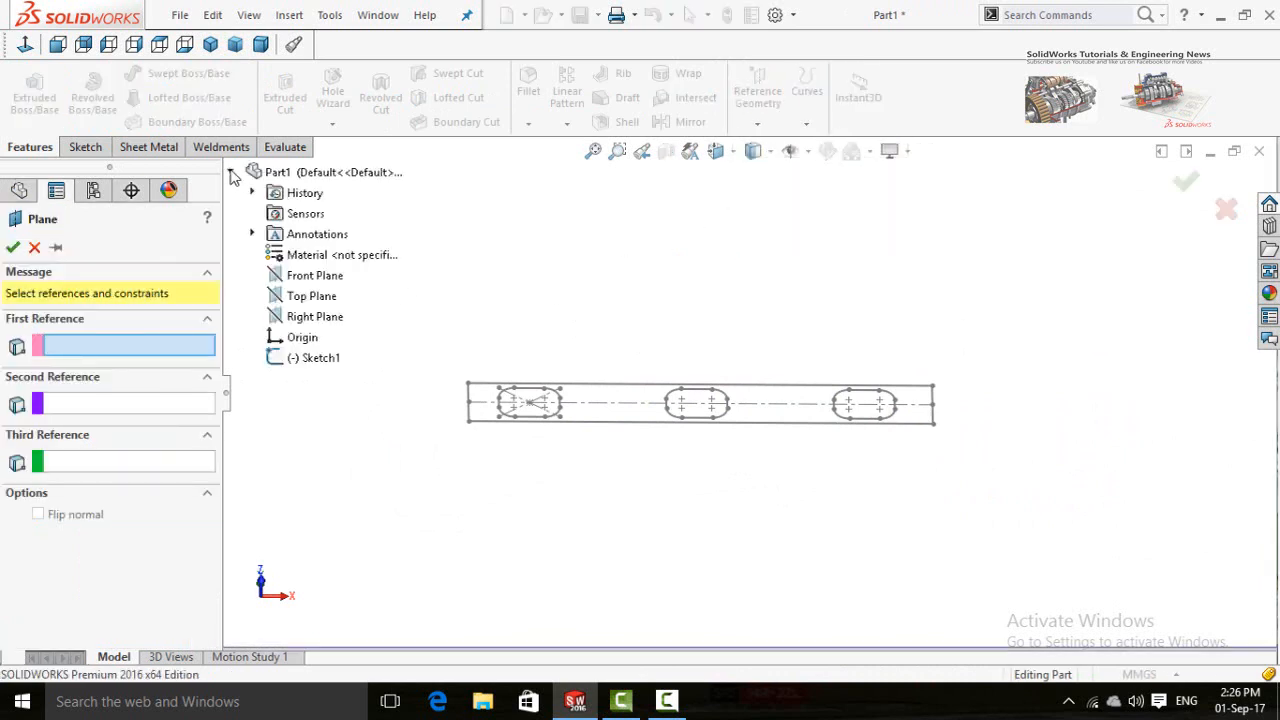
click(296, 320)
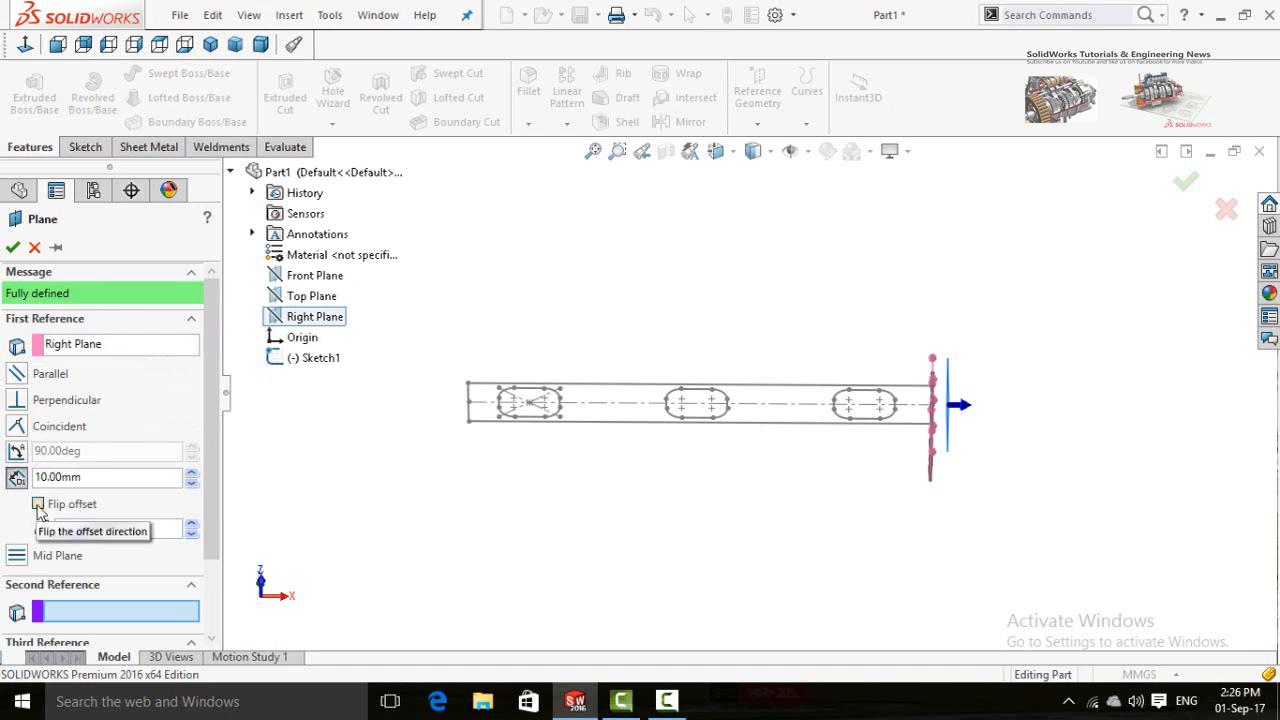
click(38, 505)
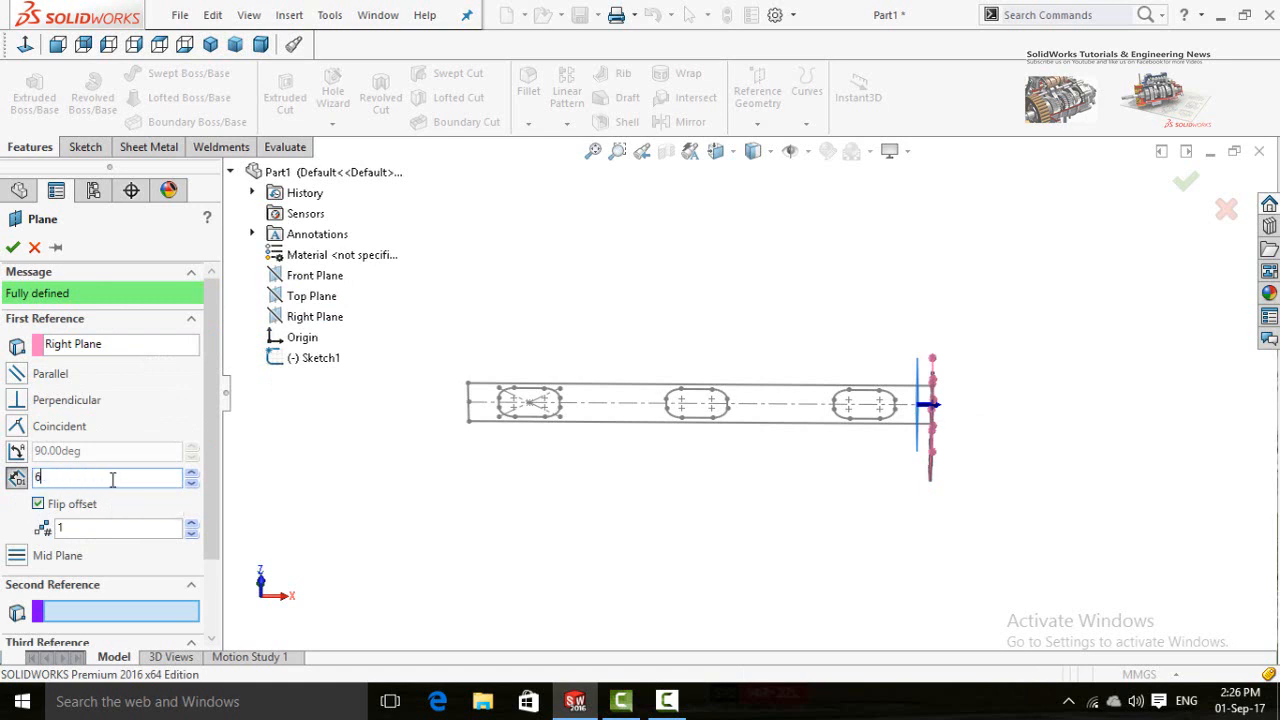
key(Return)
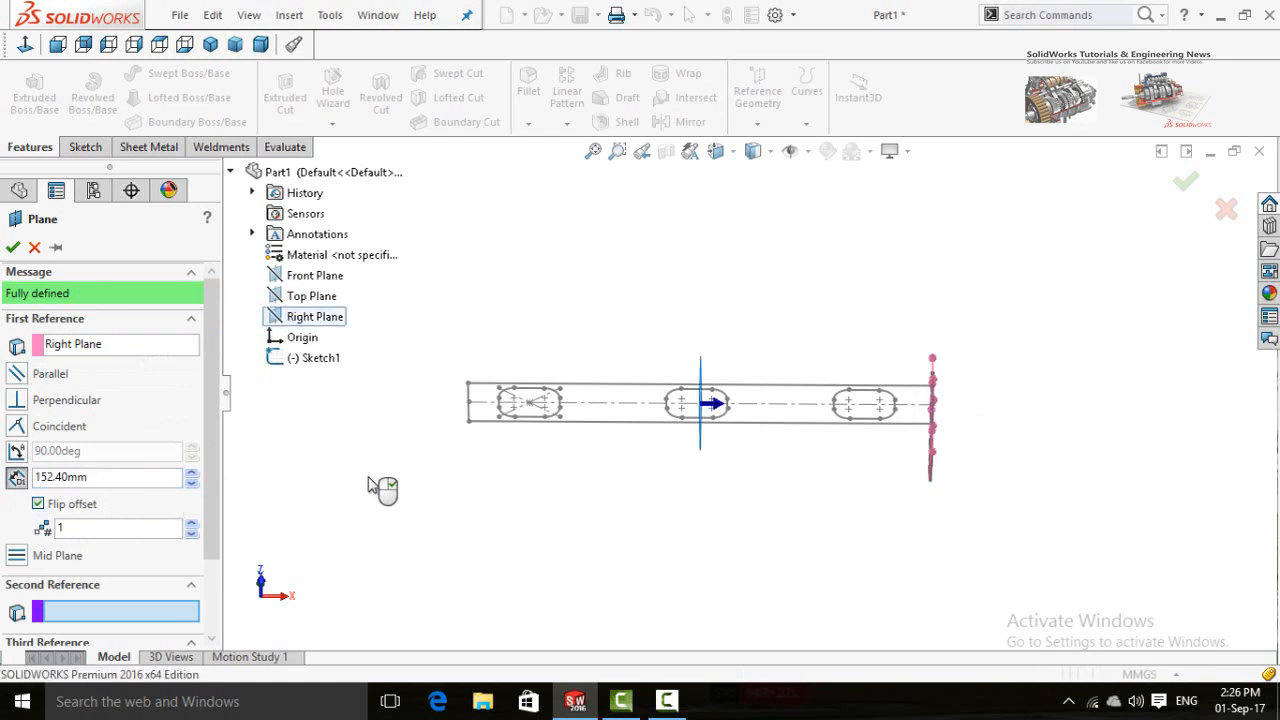
Set the number of offset planes to 3 and create them.
click(189, 526)
click(189, 526)
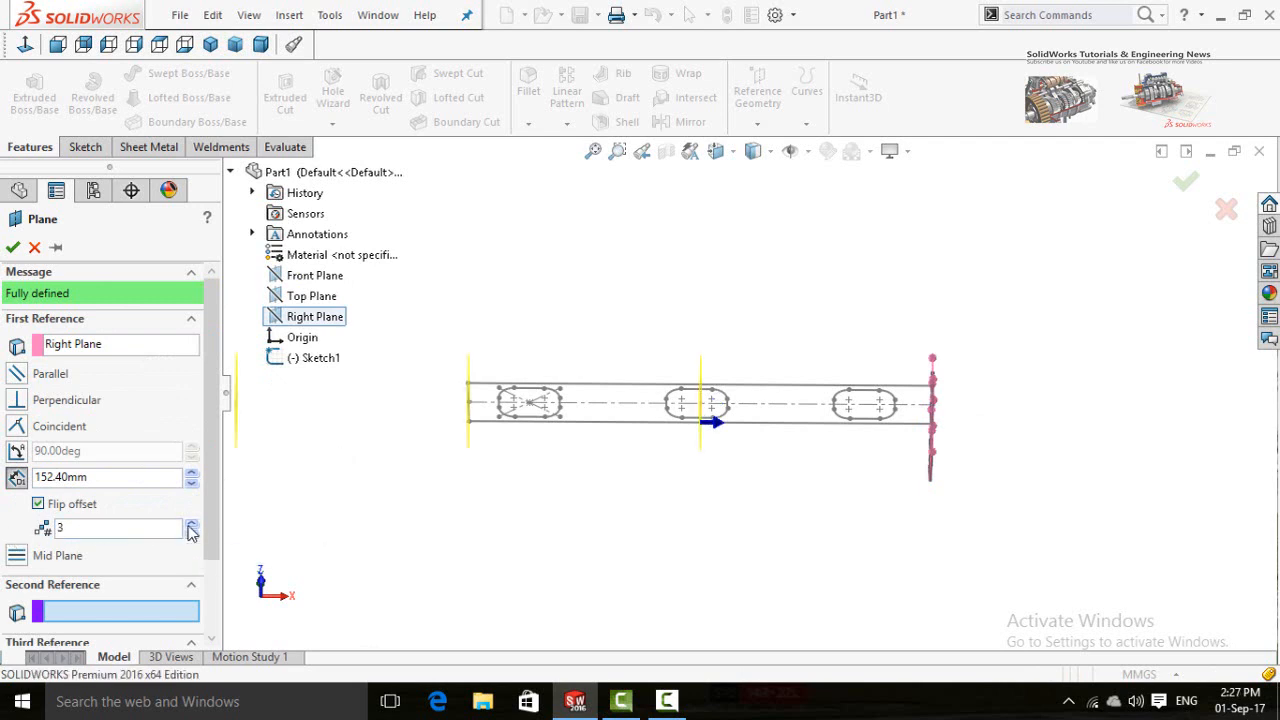
scroll(664, 420, up, 2)
scroll(693, 400, down, 1)
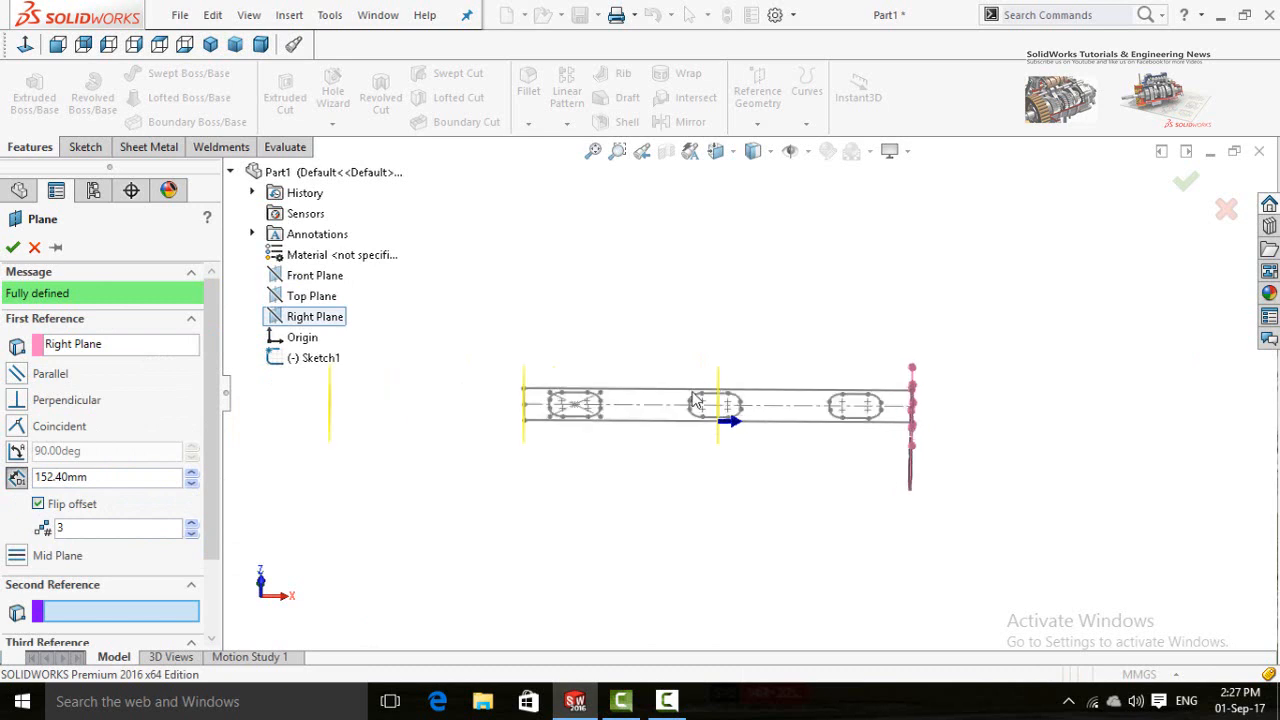
middle_drag(510, 457, 344, 407)
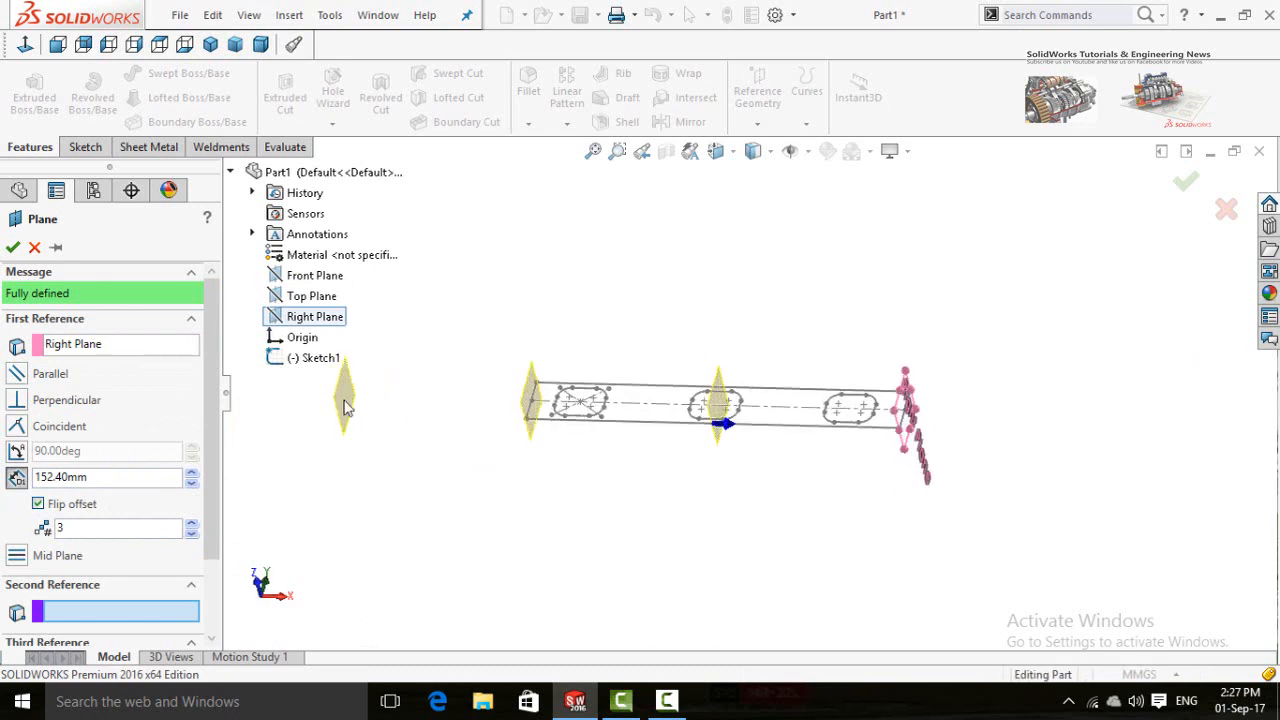
click(11, 249)
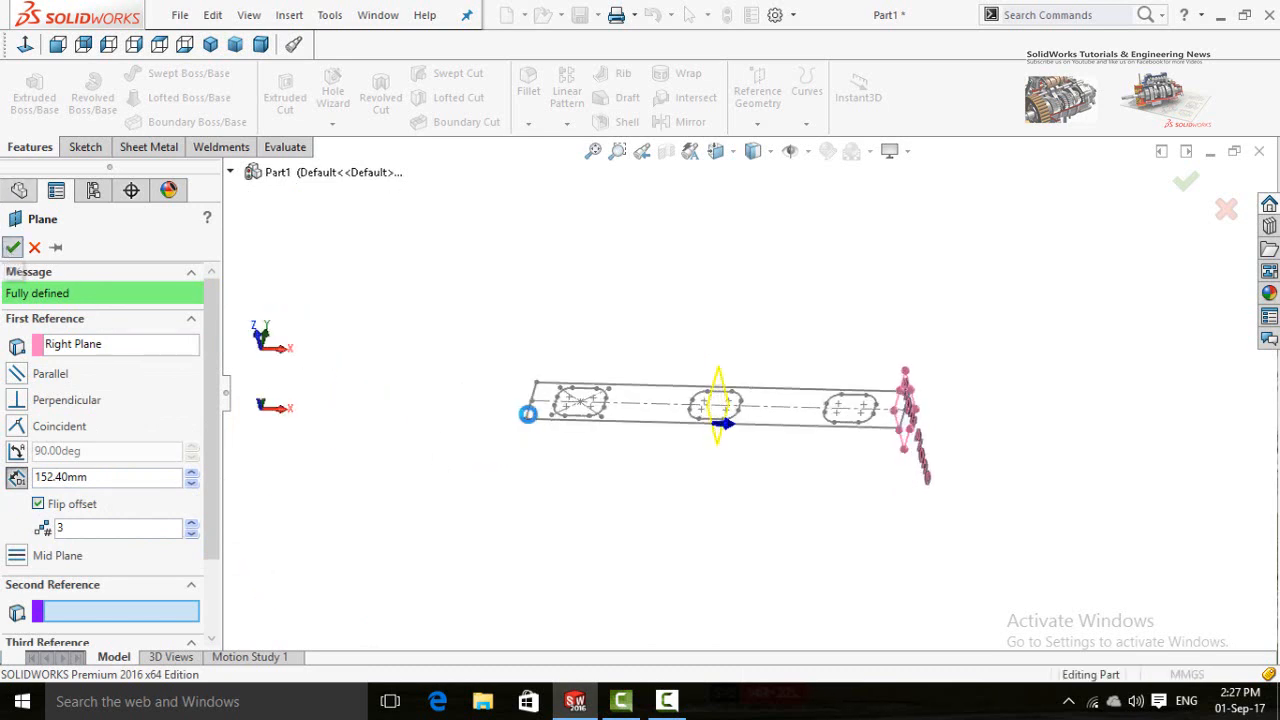
Start a sketch on Plane1, viewed straight on, and draw a circle about 20 mm in diameter beside the strip's edge-on profile.
middle_drag(740, 450, 686, 484)
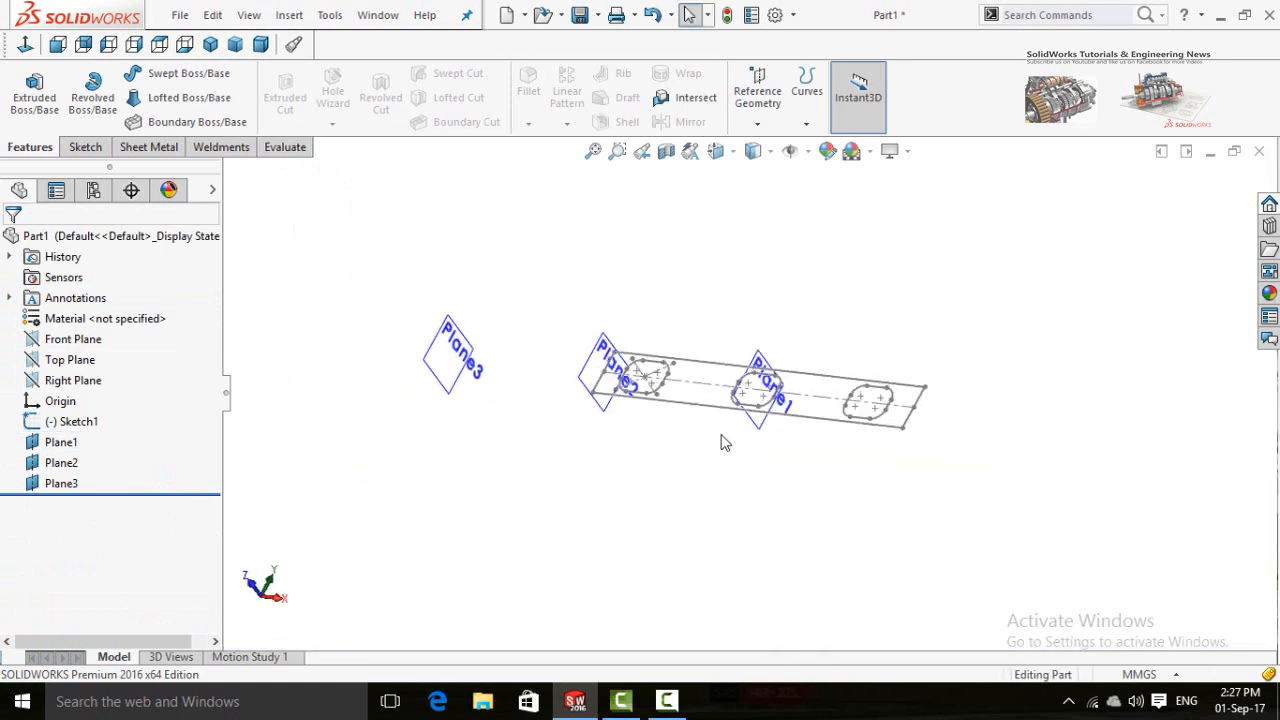
scroll(723, 443, down, 5)
click(829, 377)
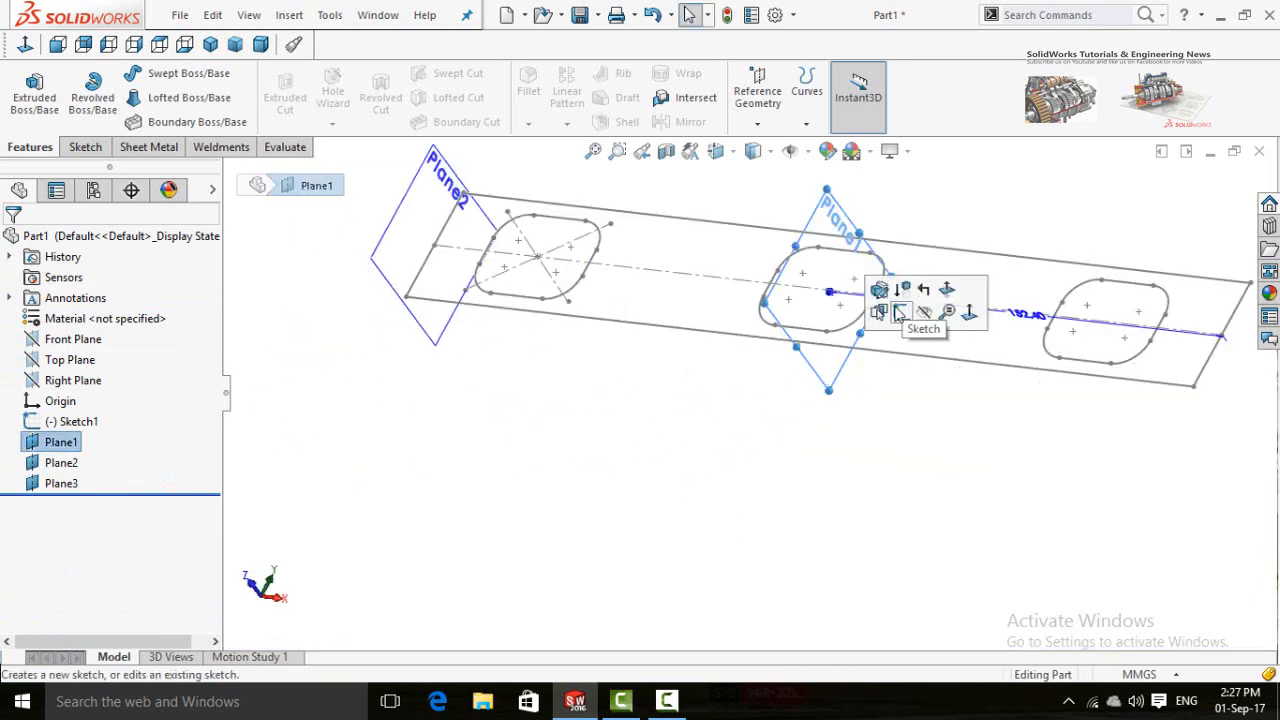
click(901, 314)
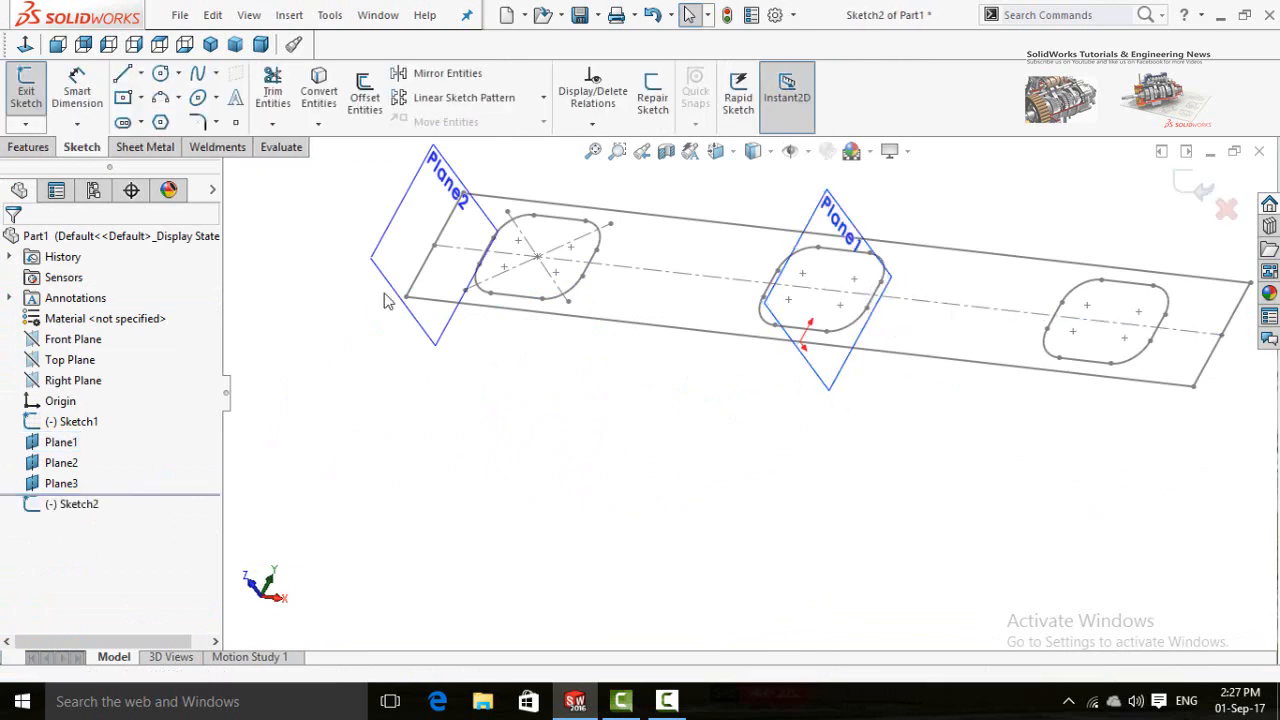
click(26, 44)
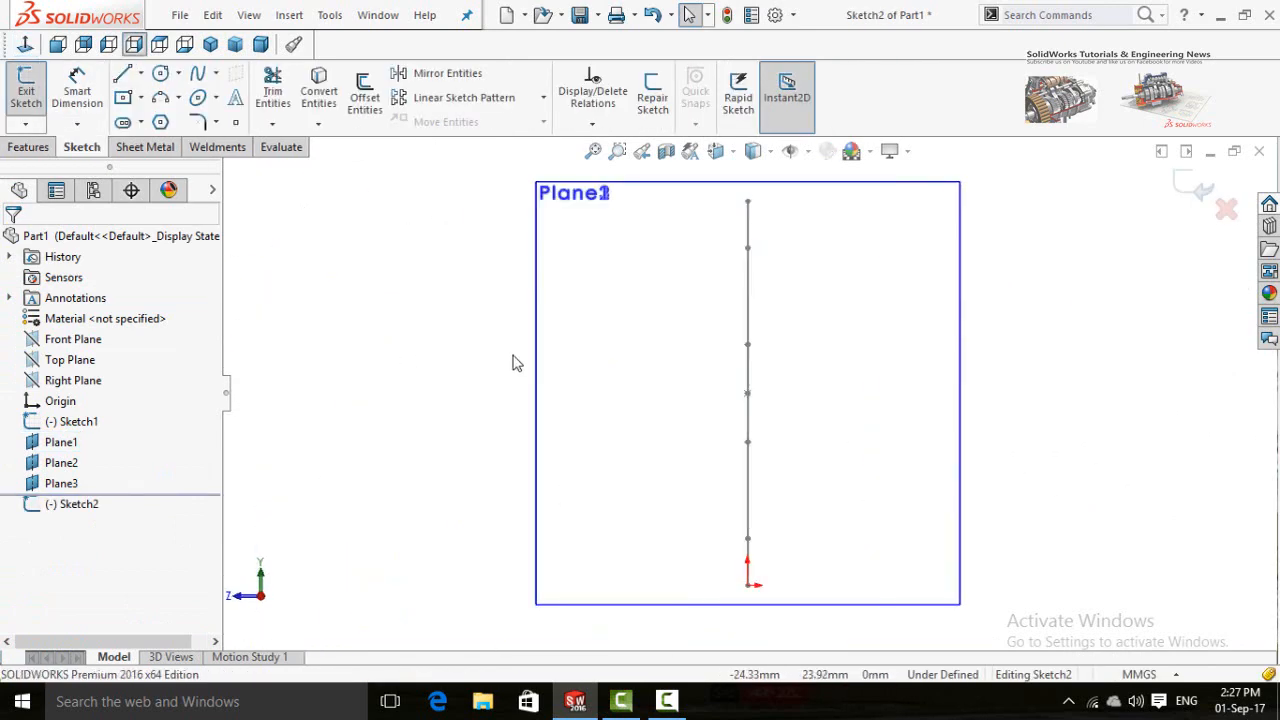
click(161, 74)
click(571, 368)
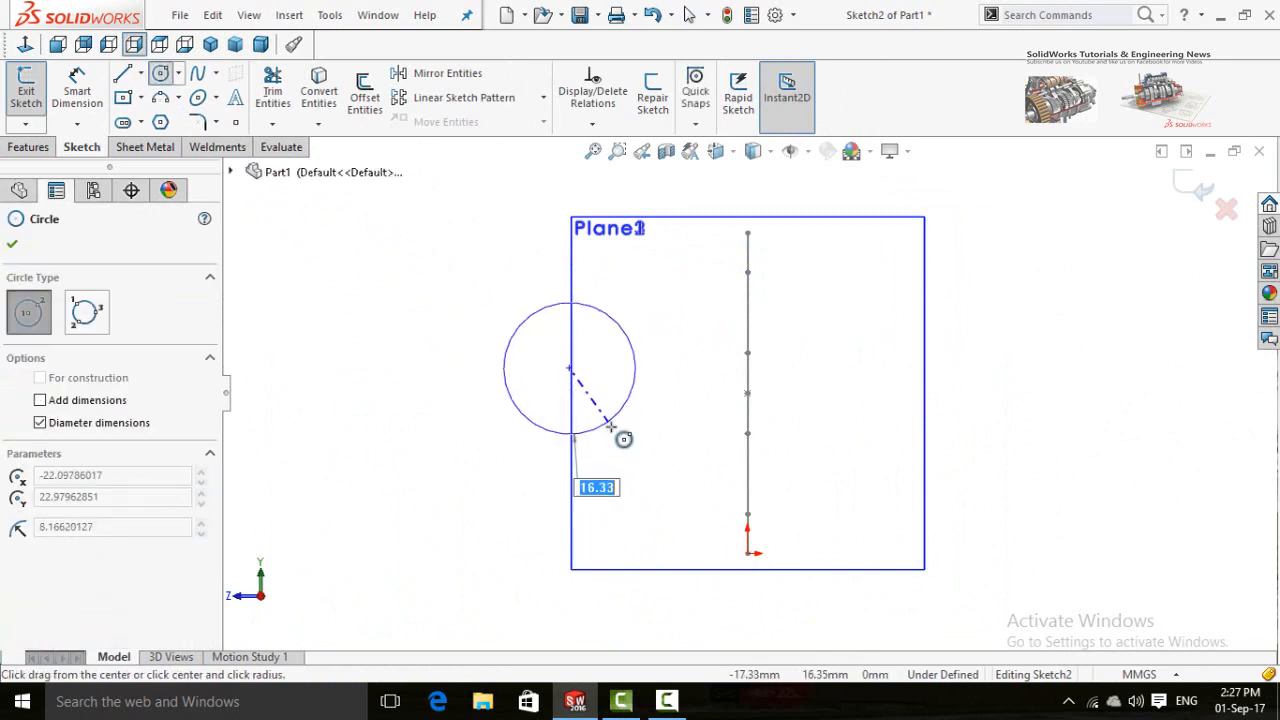
click(601, 436)
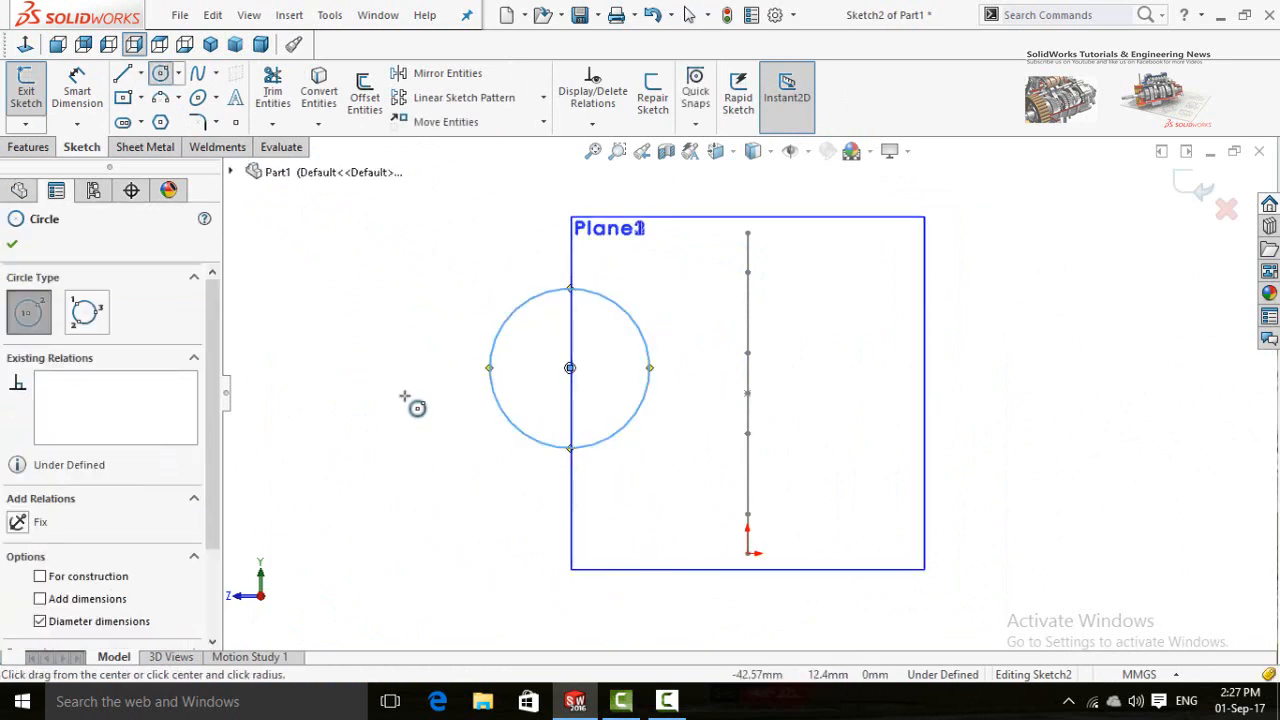
Dimension the circle's diameter and set it to 50 mm.
right_drag(405, 396, 405, 340)
click(543, 444)
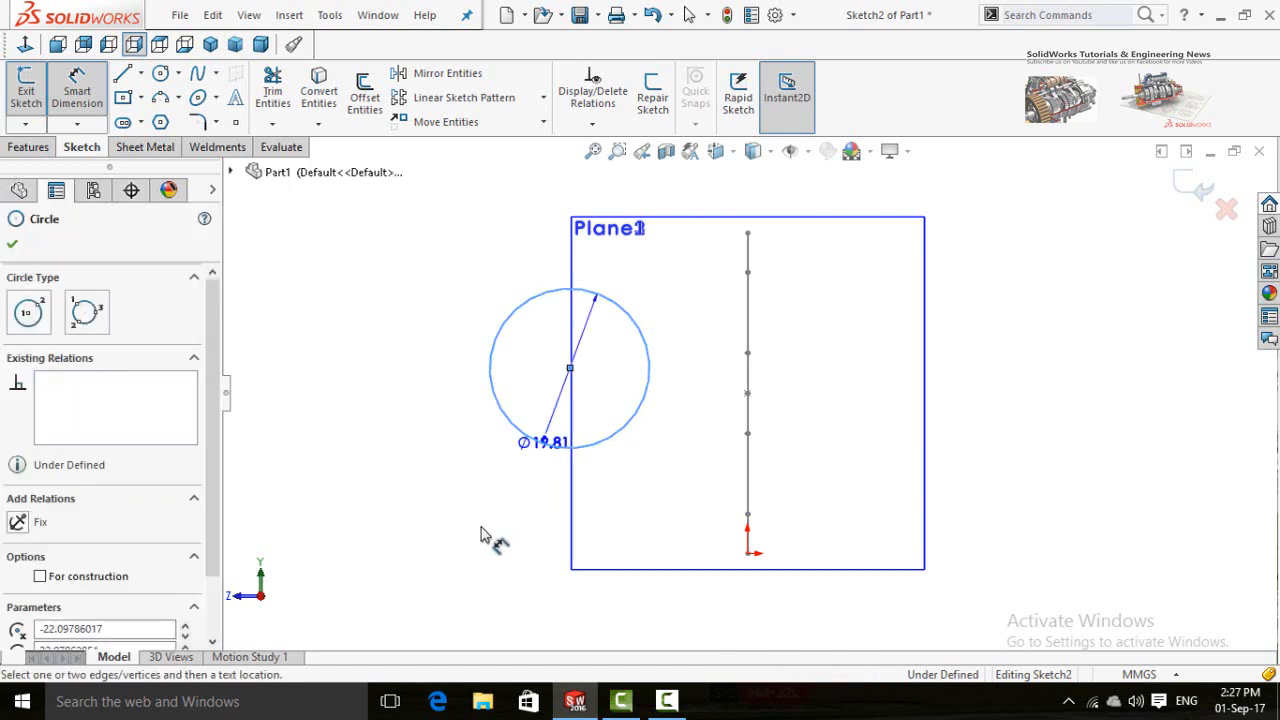
click(474, 531)
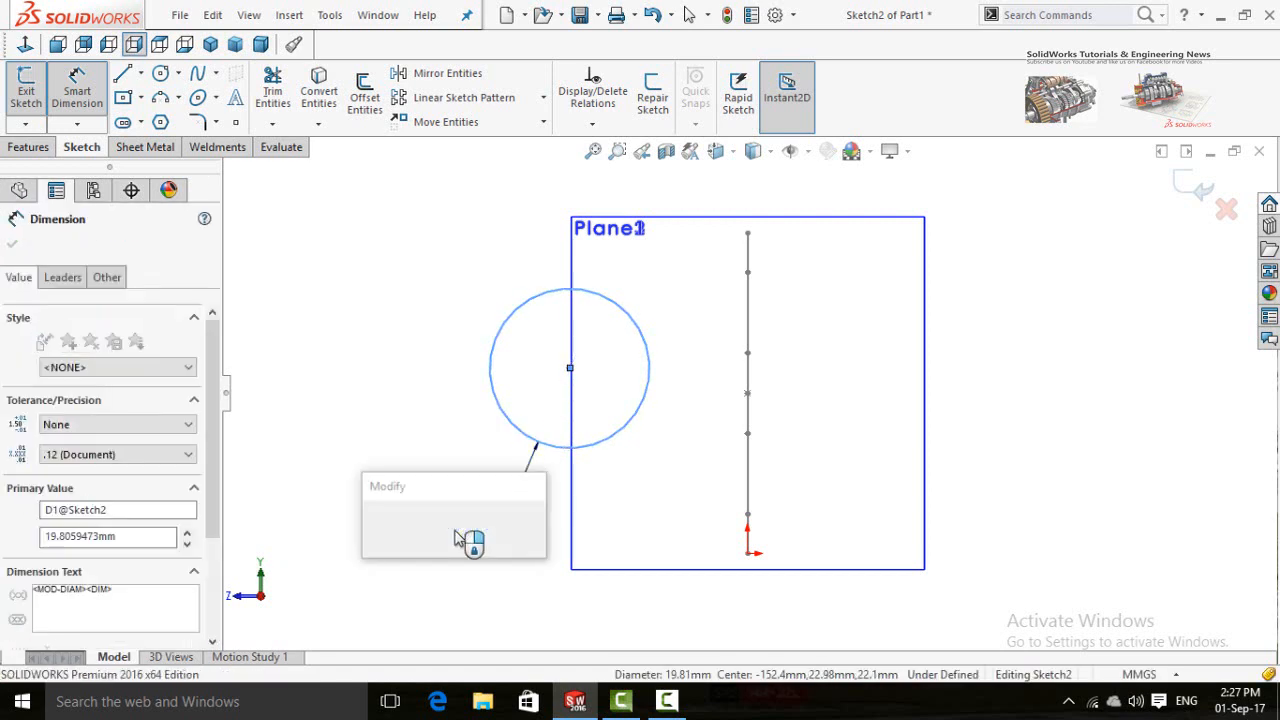
text(50)
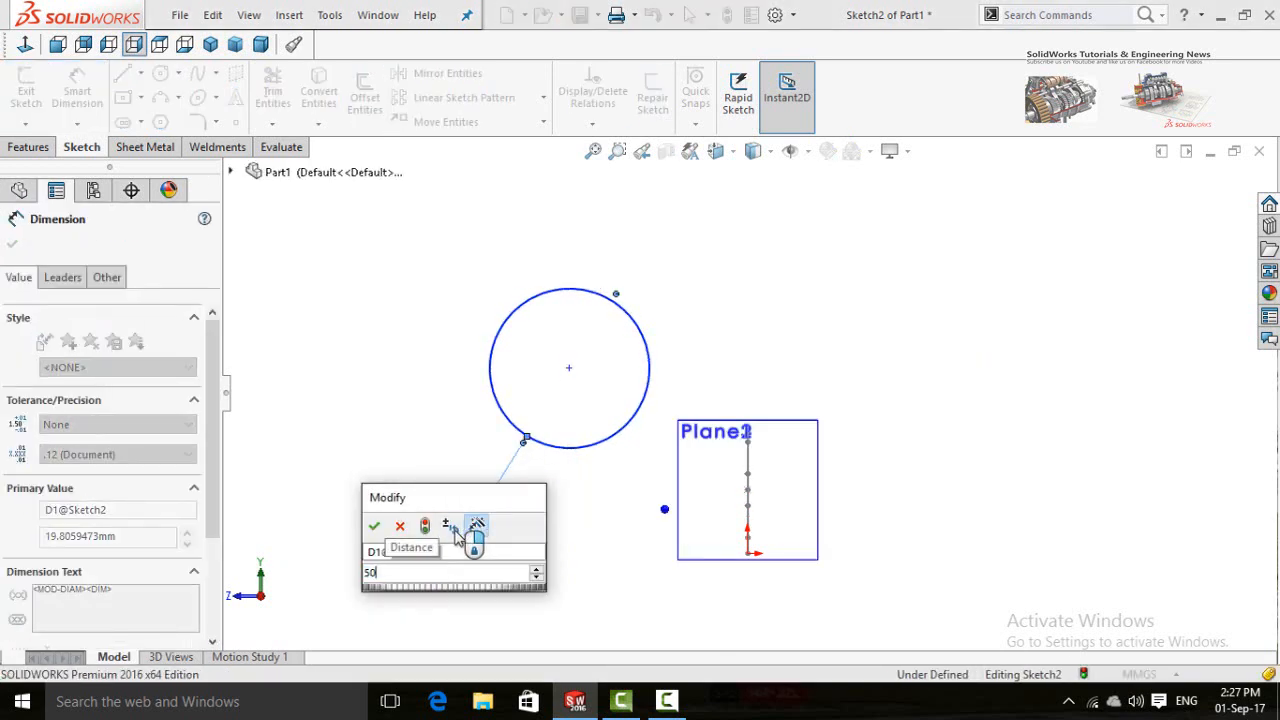
key(Return)
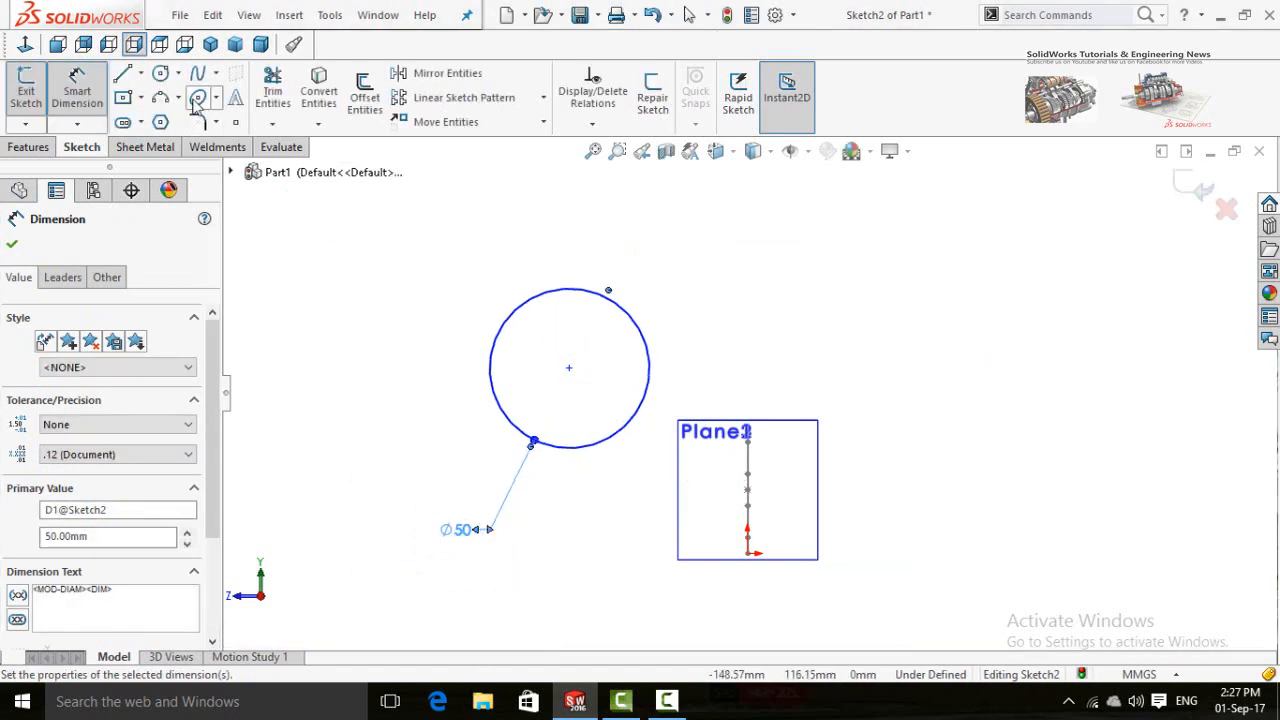
Draw a construction centerline from the midpoint of the strip's edge-on profile to the circle's center.
click(141, 74)
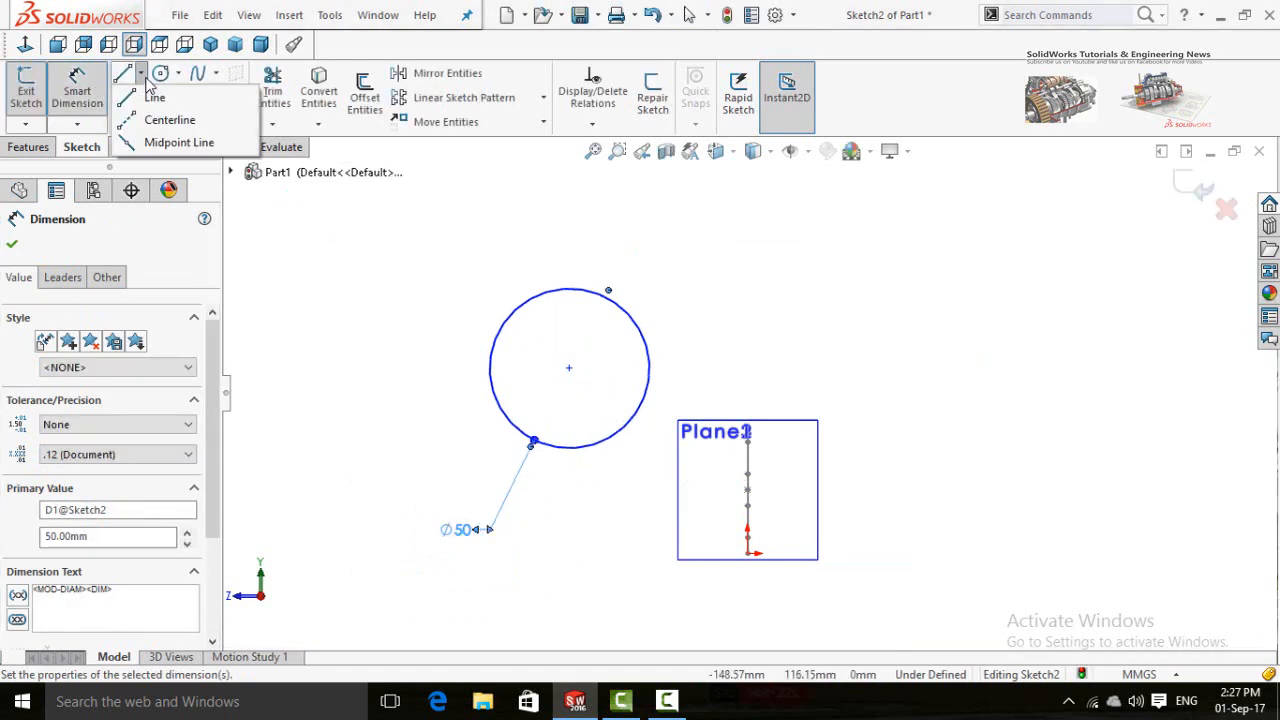
click(166, 124)
scroll(714, 460, down, 3)
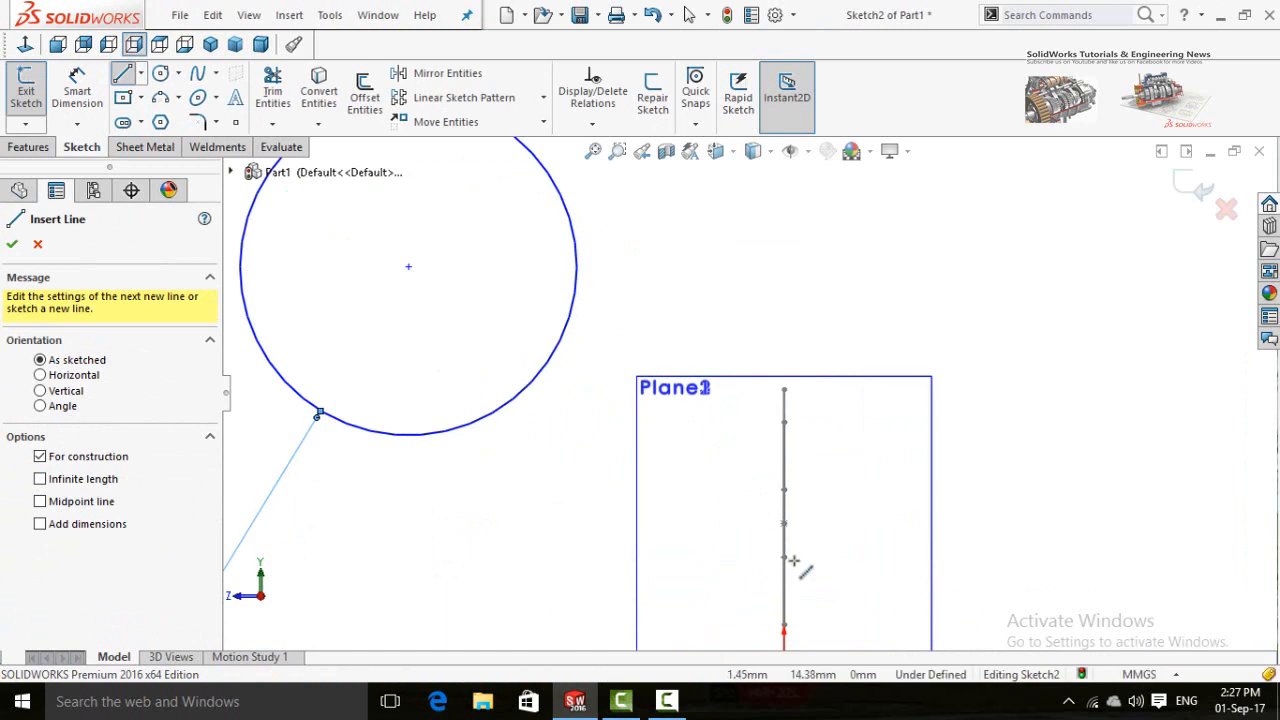
scroll(760, 510, up, 3)
scroll(760, 505, down, 3)
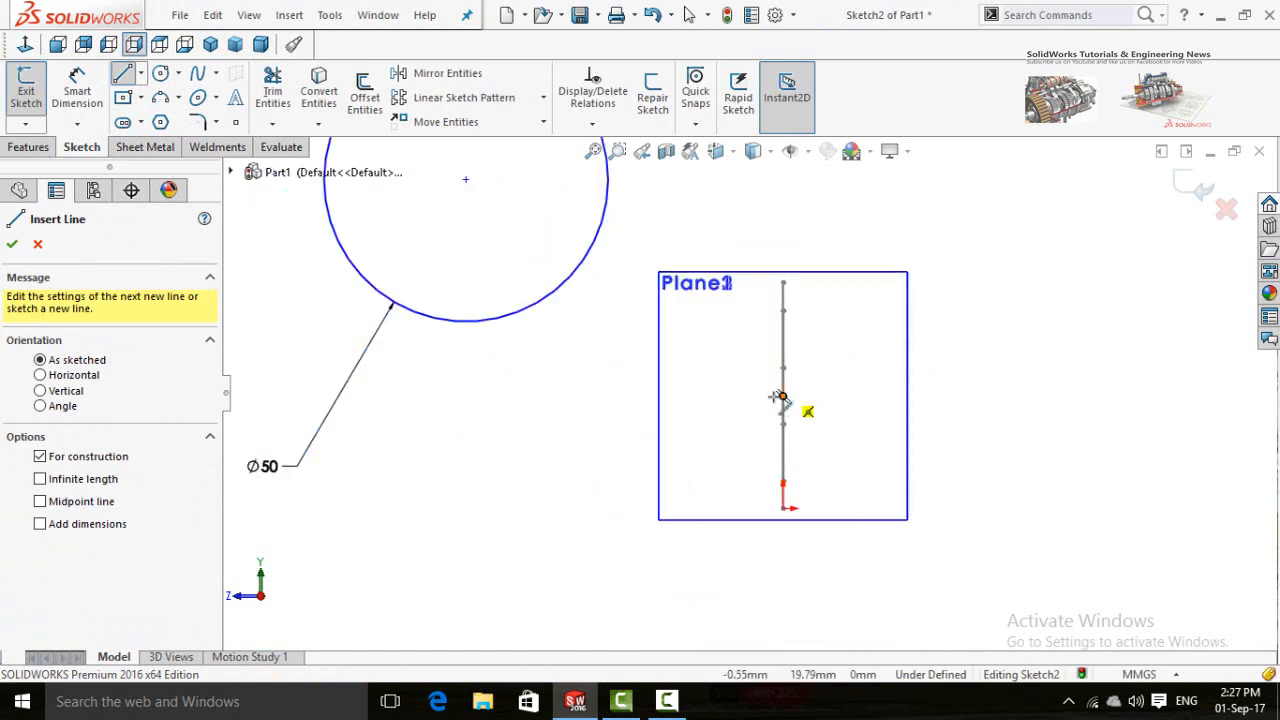
click(782, 397)
scroll(600, 340, down, 2)
scroll(560, 300, up, 3)
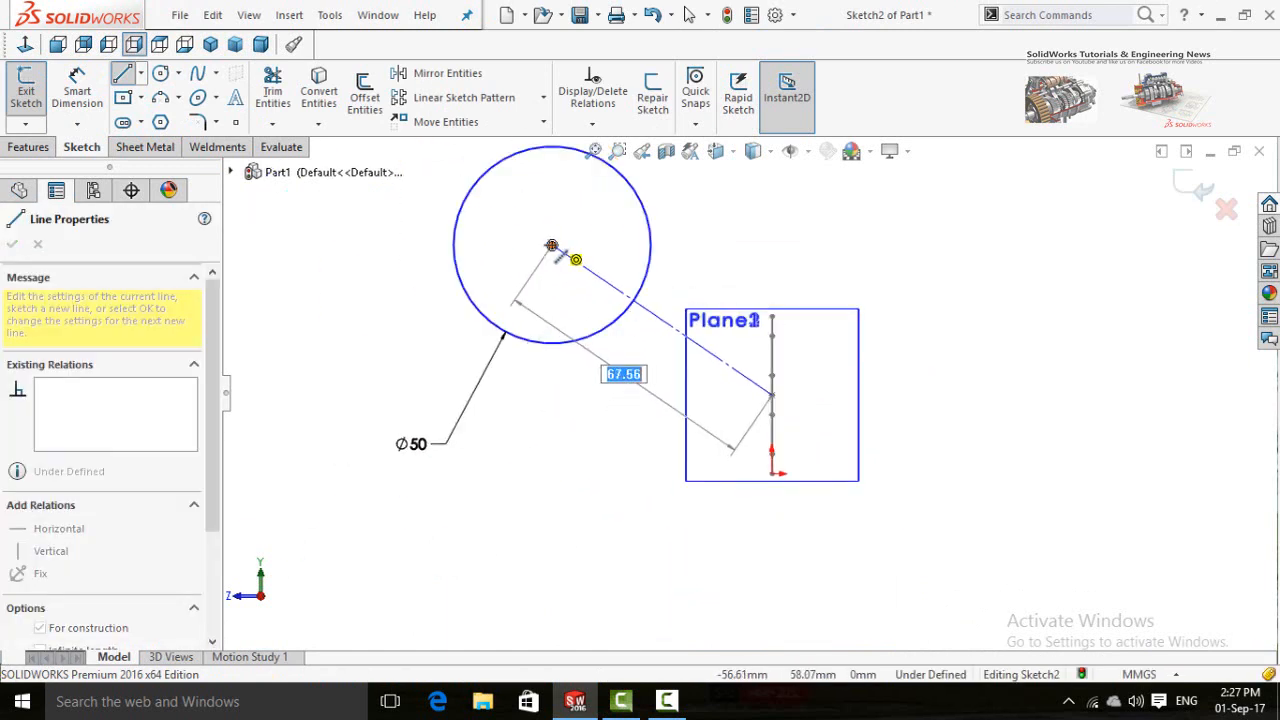
click(551, 245)
key(Escape)
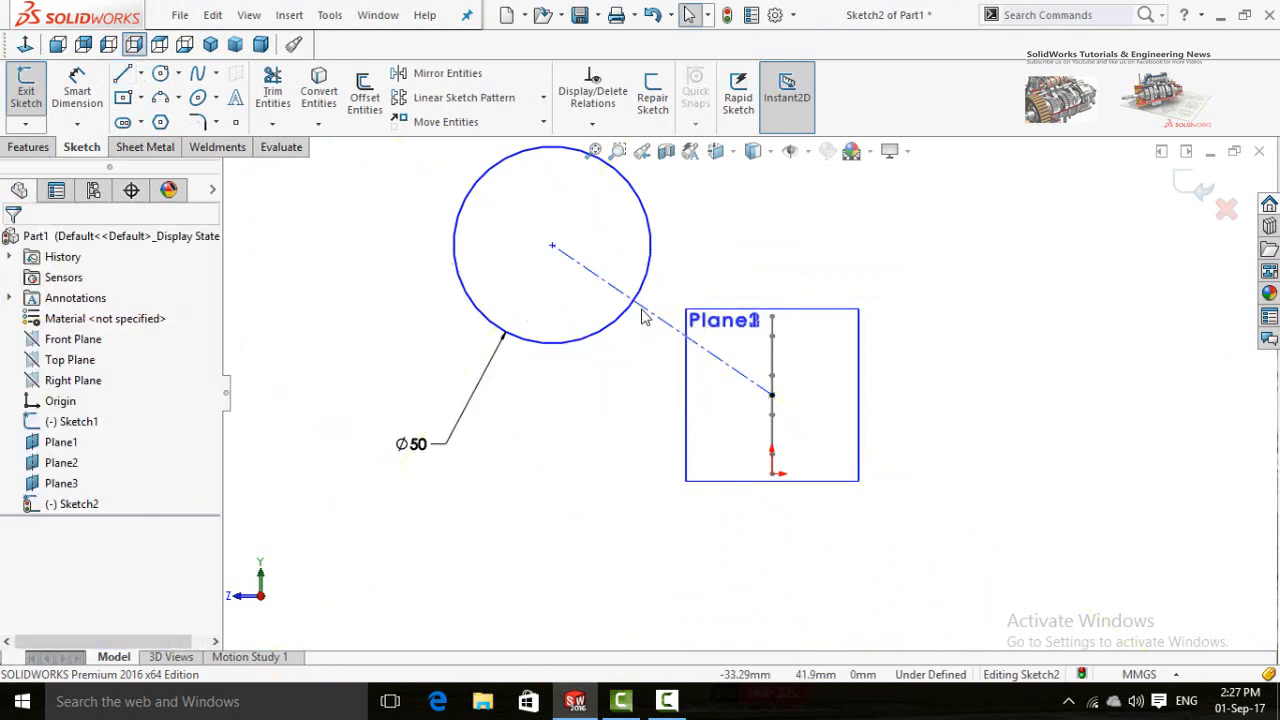
Add a horizontal relation to the centerline between the strip and the circle.
click(643, 311)
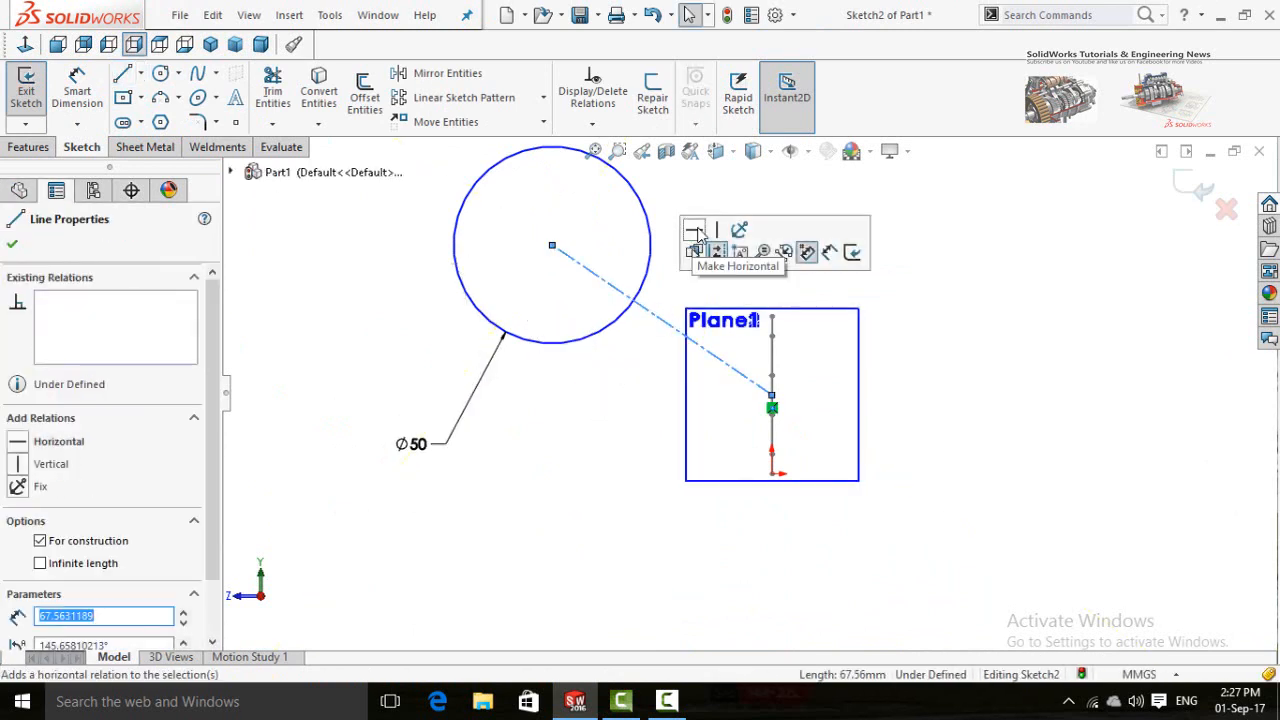
click(694, 231)
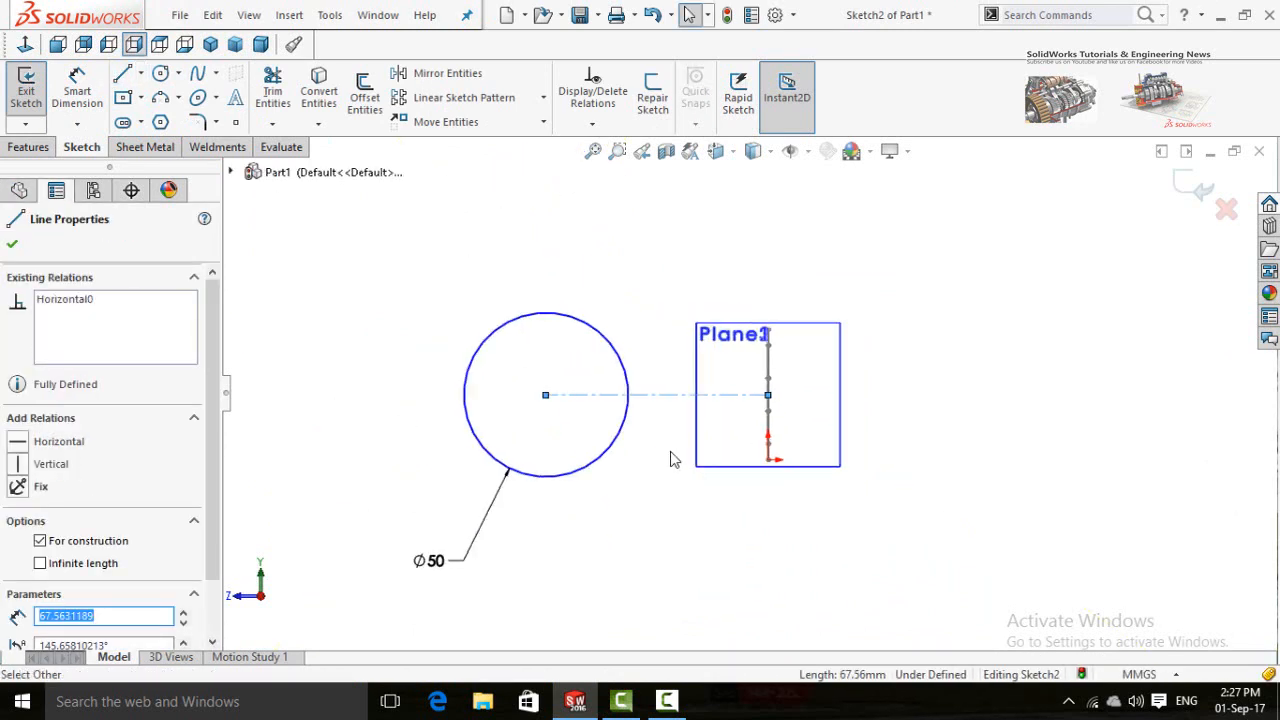
click(657, 549)
Dimension the centerline's length and set it to 70 mm.
right_drag(657, 549, 659, 461)
scroll(658, 396, down, 1)
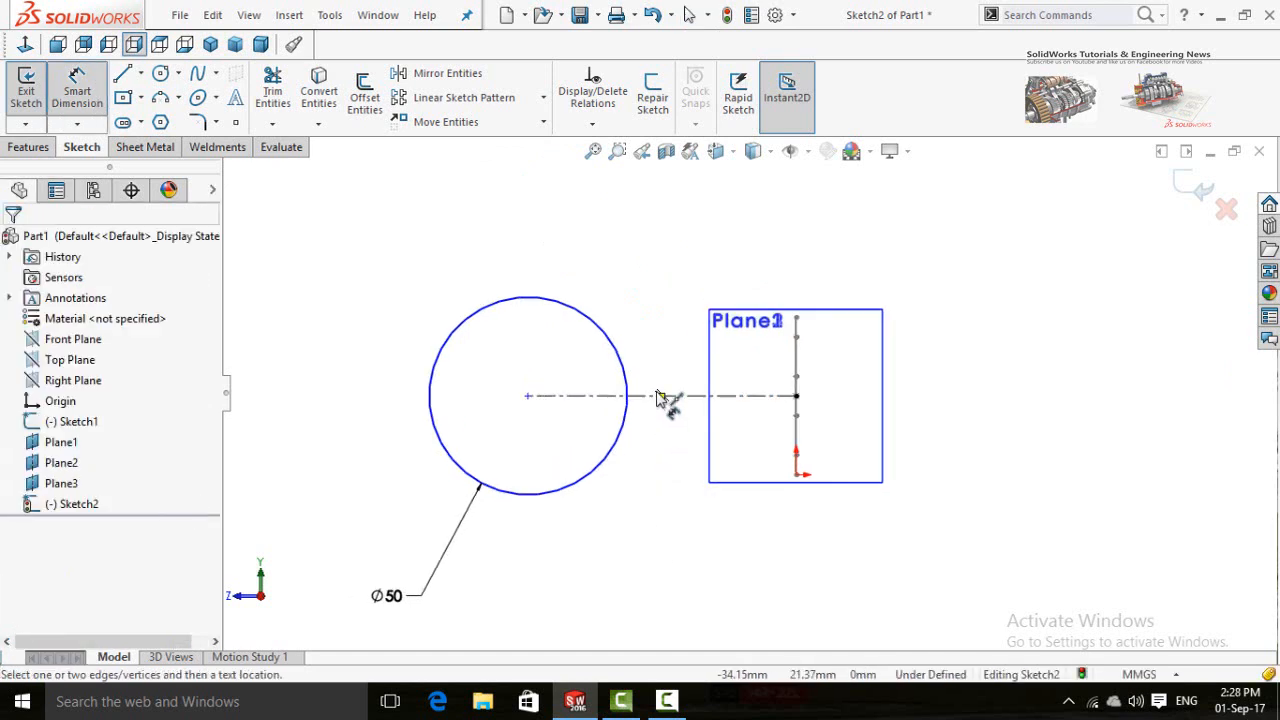
click(682, 397)
click(666, 546)
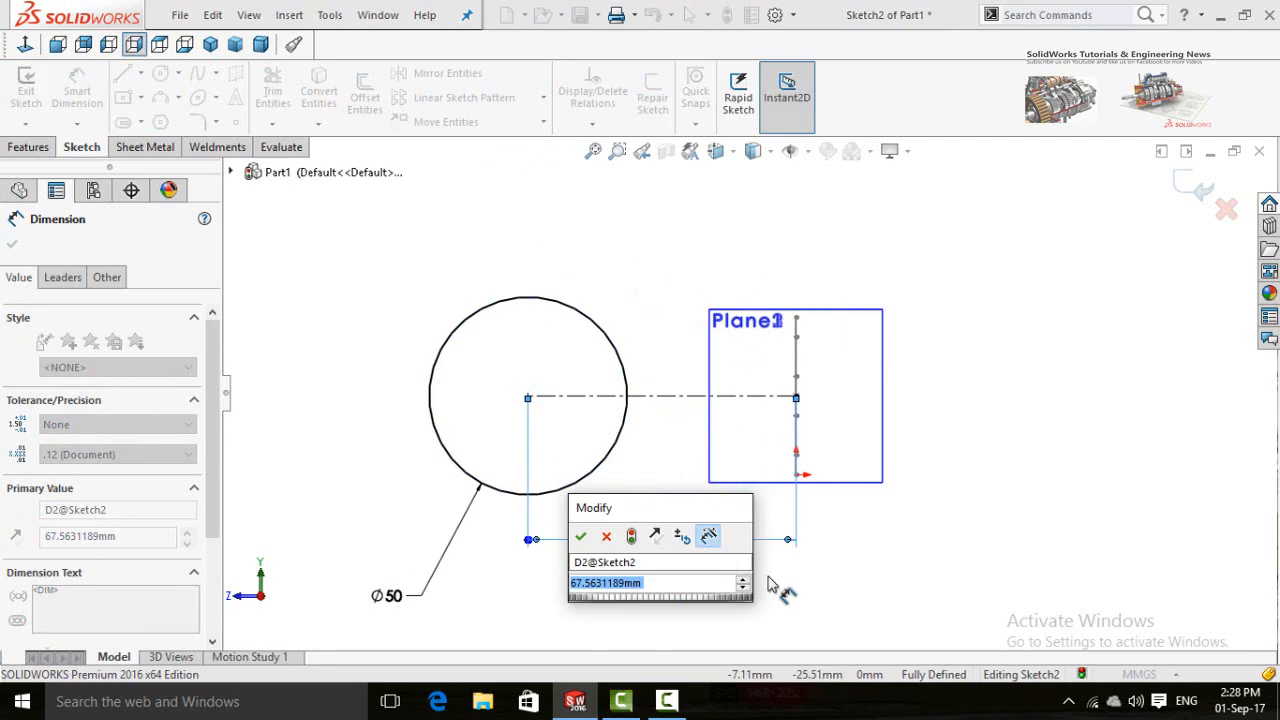
mouse_move(491, 480)
middle_down()
mouse_move(490, 315)
mouse_move(571, 263)
mouse_move(537, 337)
mouse_move(558, 321)
middle_up()
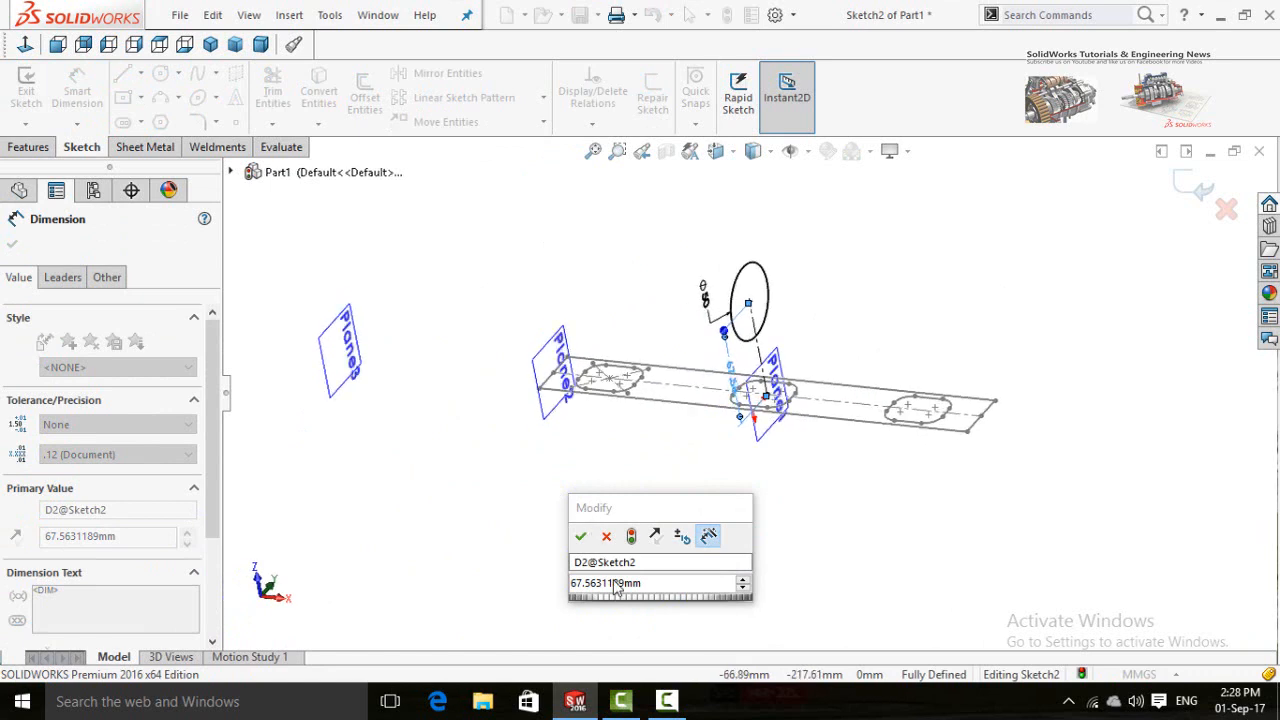
click(686, 586)
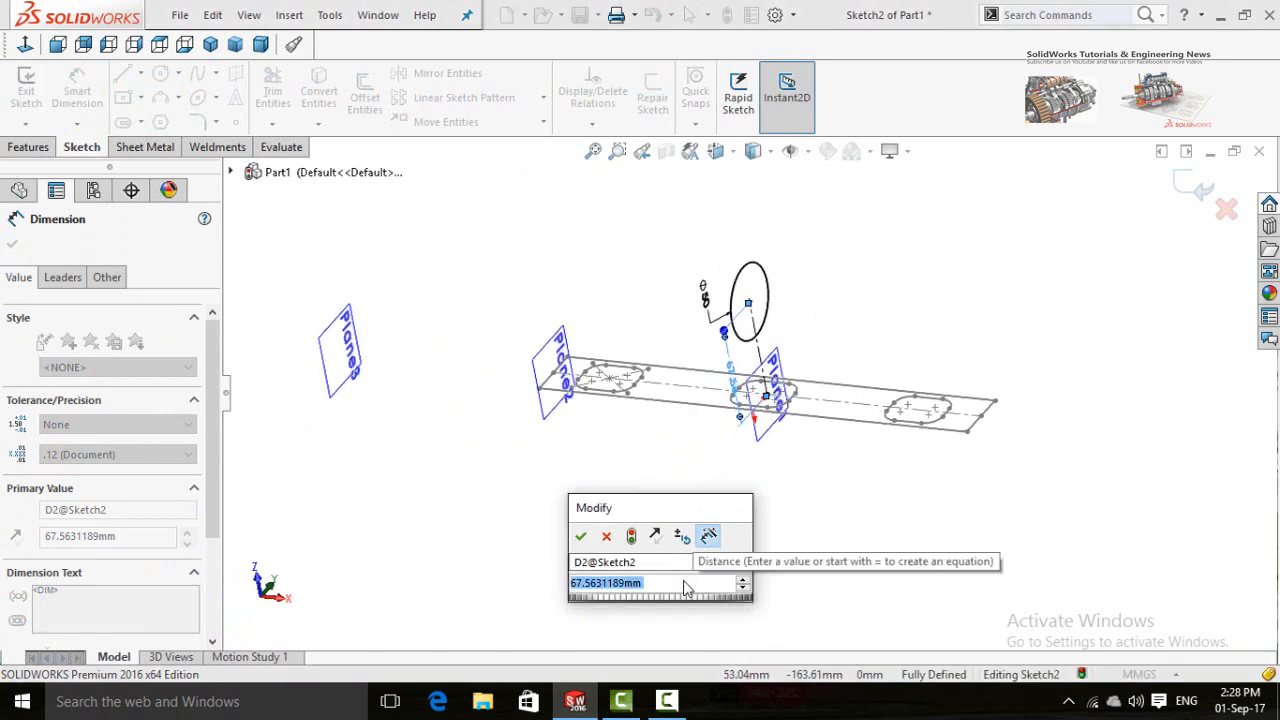
text(70)
key(Return)
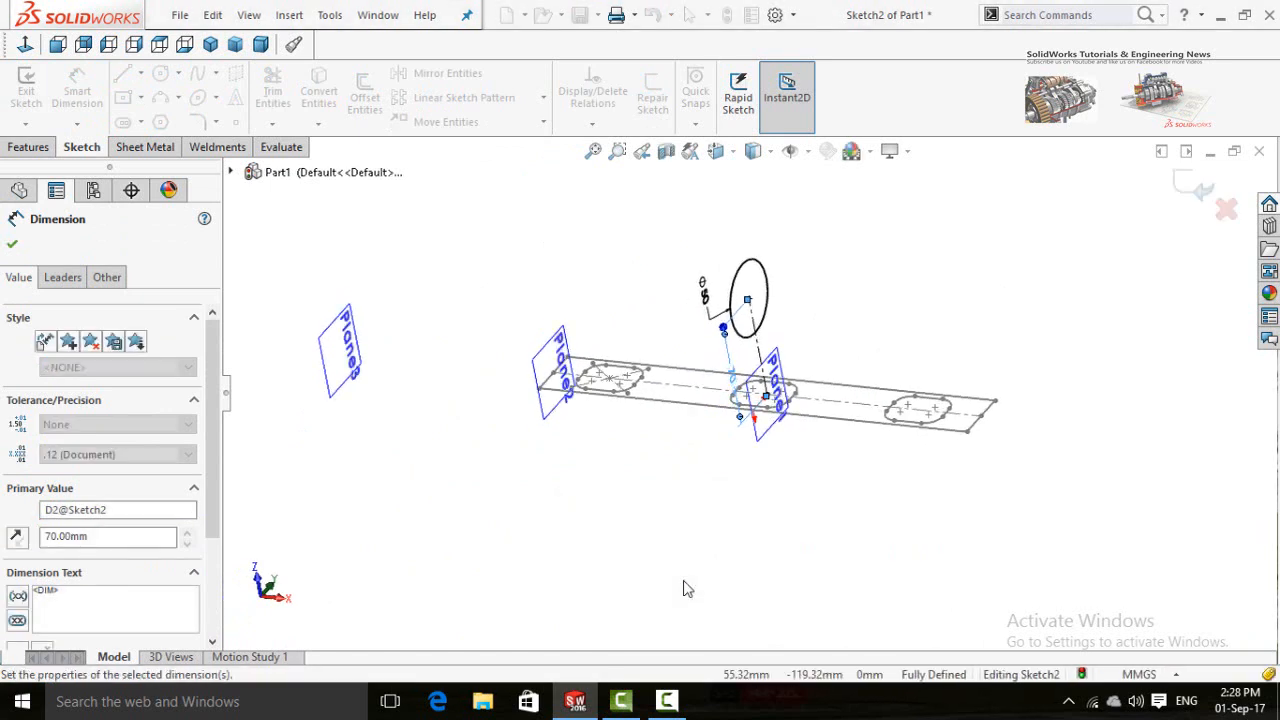
click(12, 244)
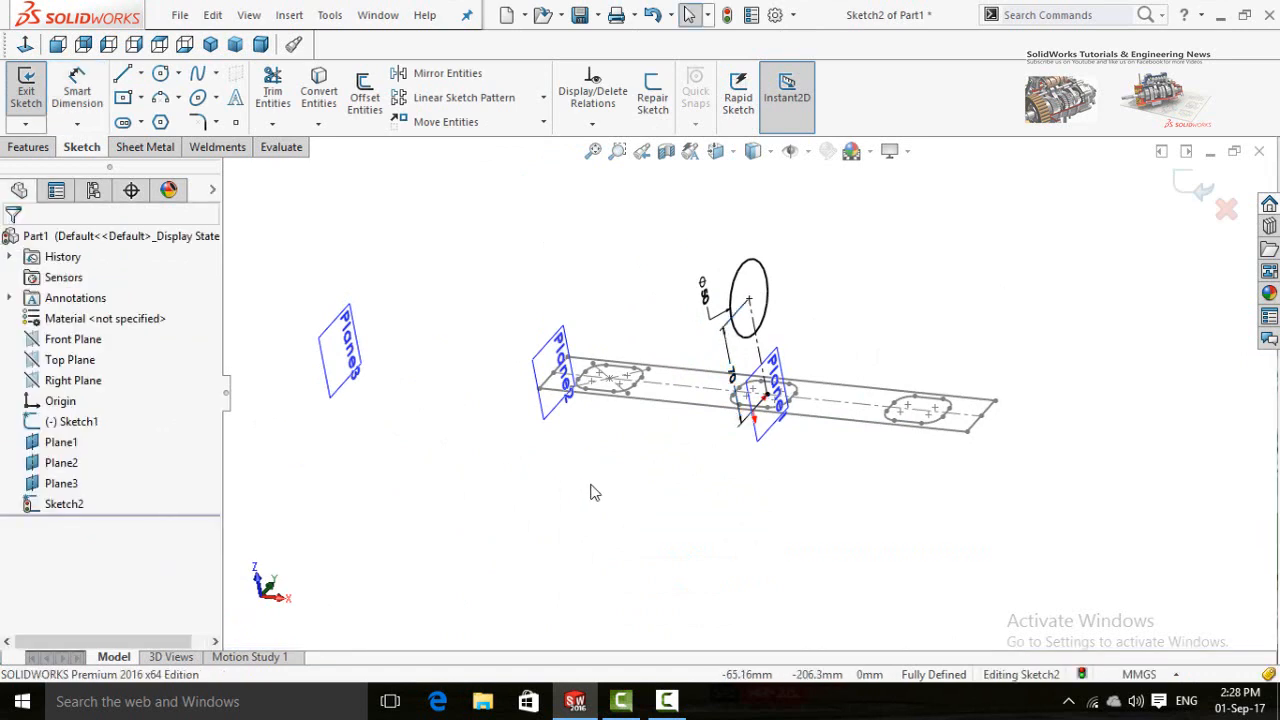
Exit the circle sketch on Plane1.
click(548, 364)
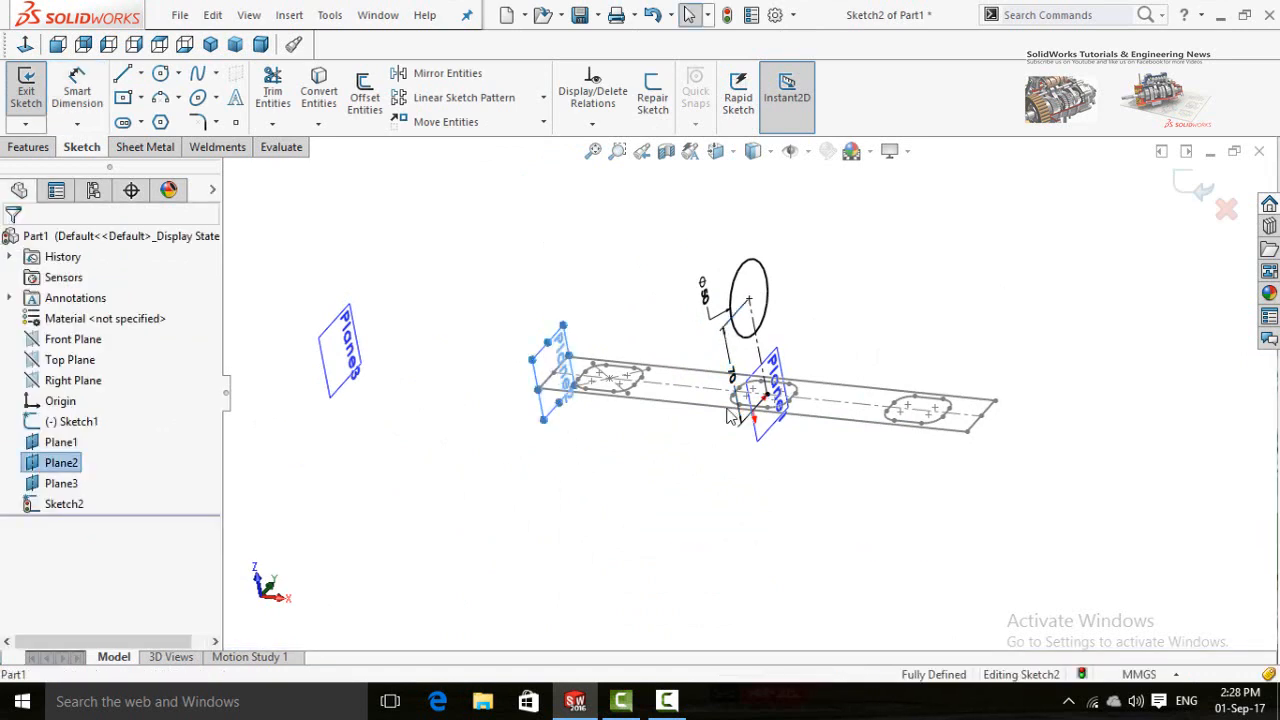
click(1040, 281)
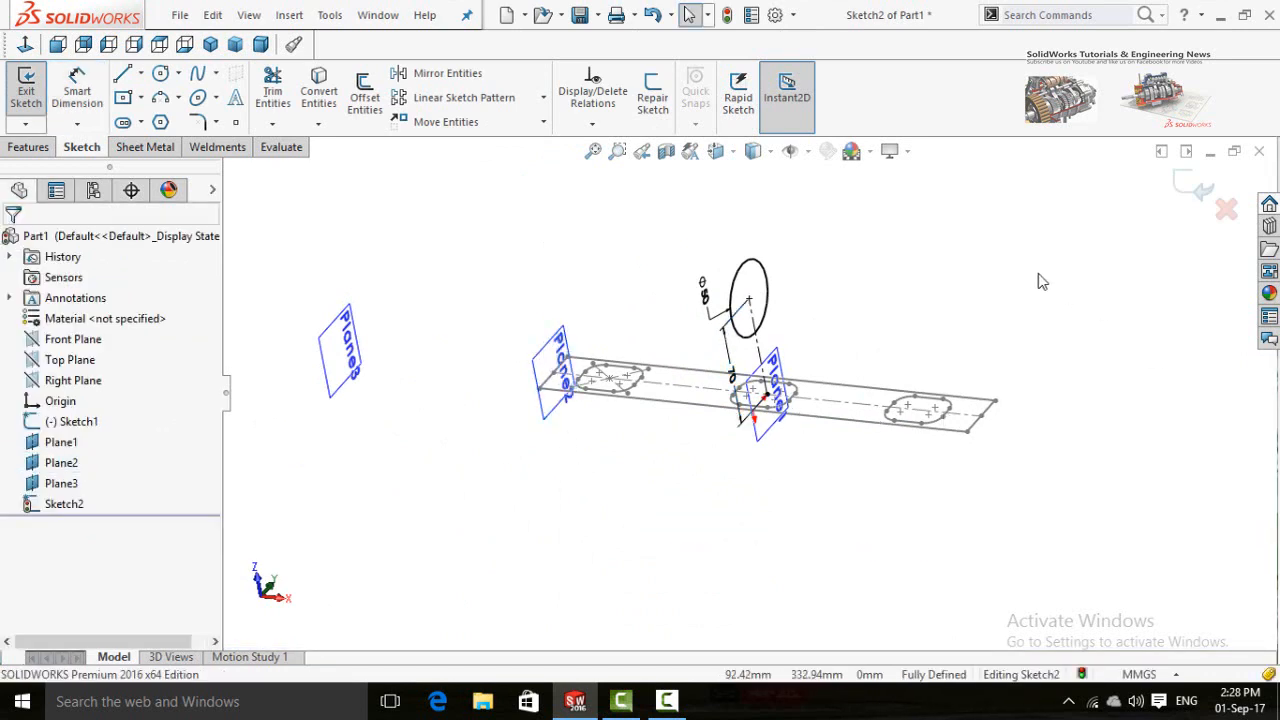
click(1186, 190)
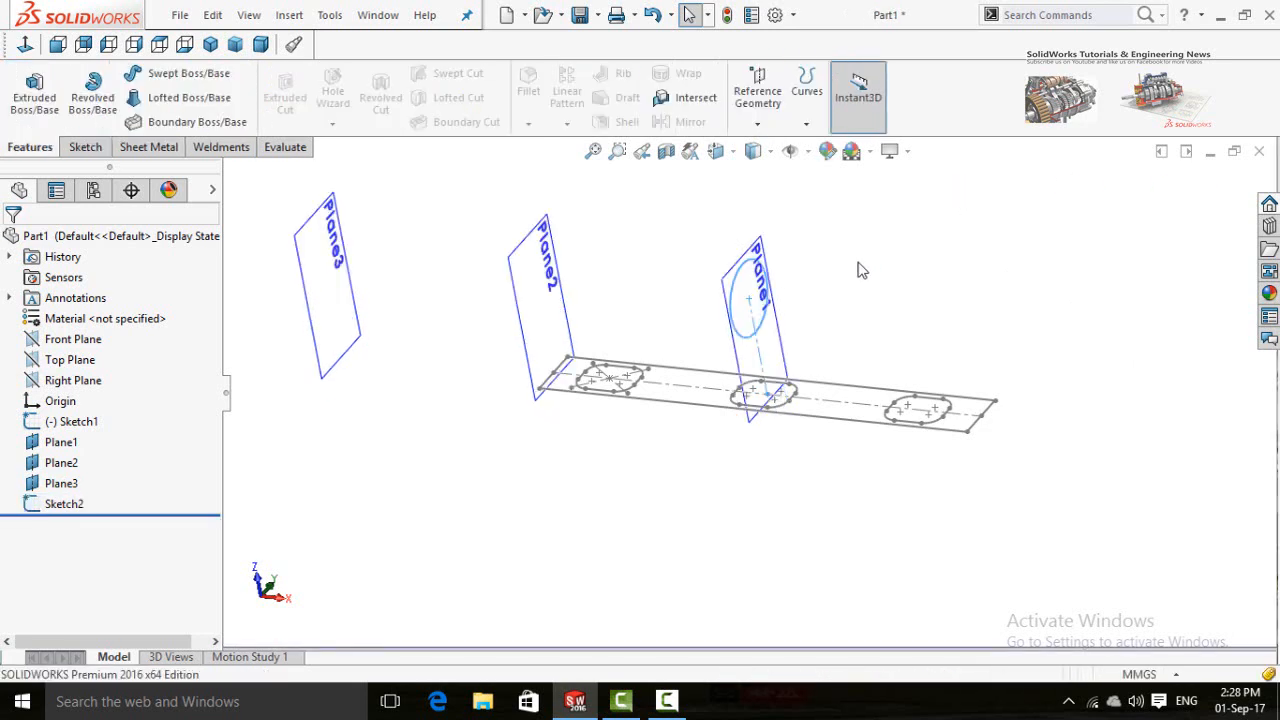
Start a sketch on Plane2, viewed straight on, and draw a circle about 61 mm in diameter centered on the existing 50 mm circle.
click(537, 310)
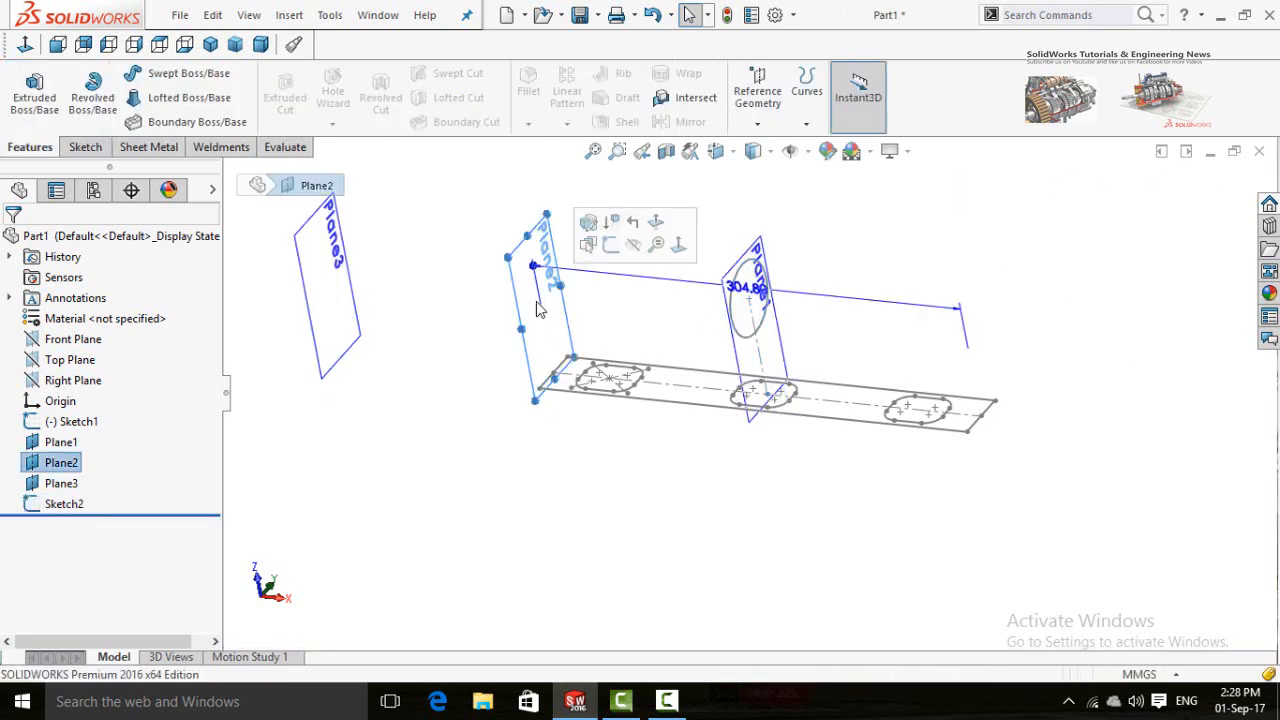
click(612, 245)
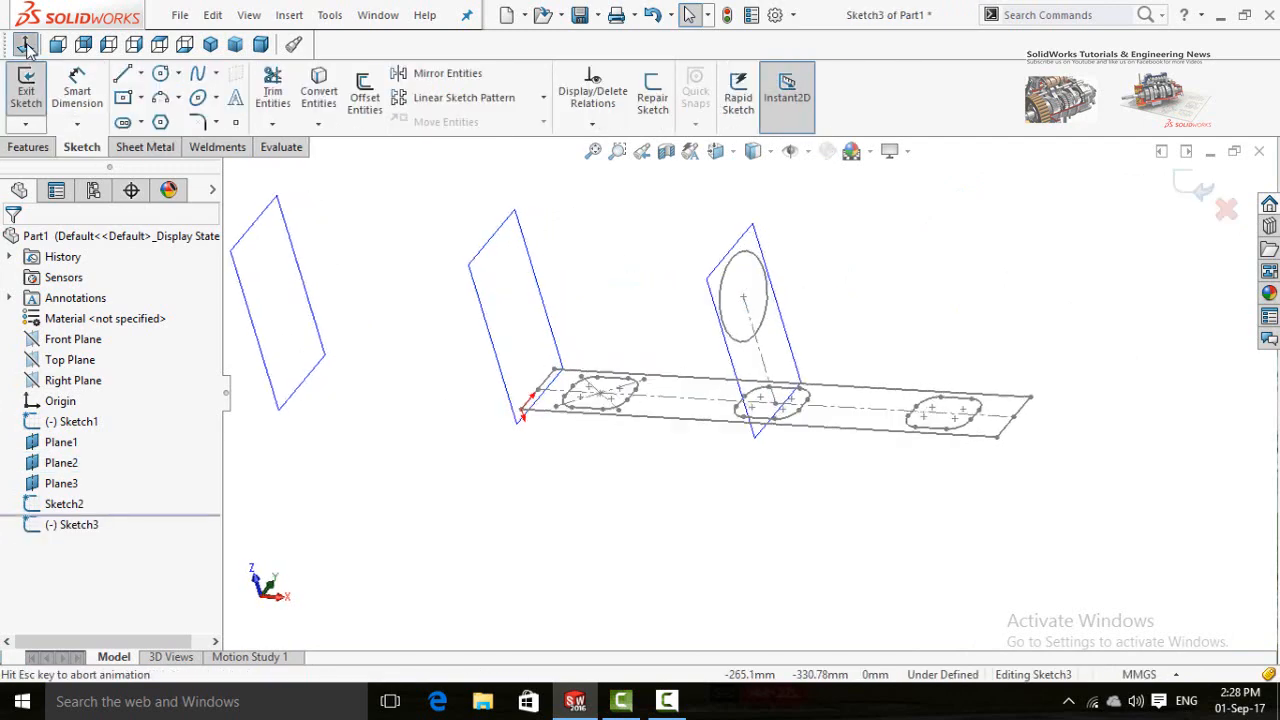
click(161, 75)
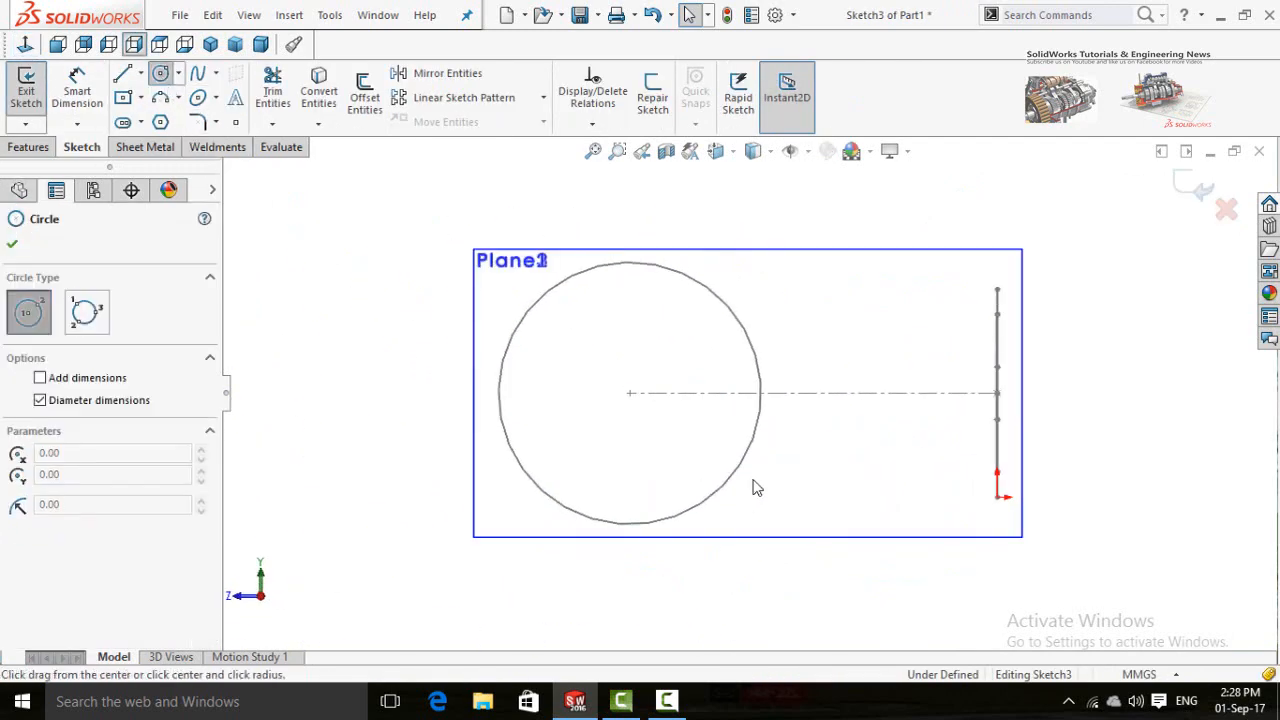
click(629, 394)
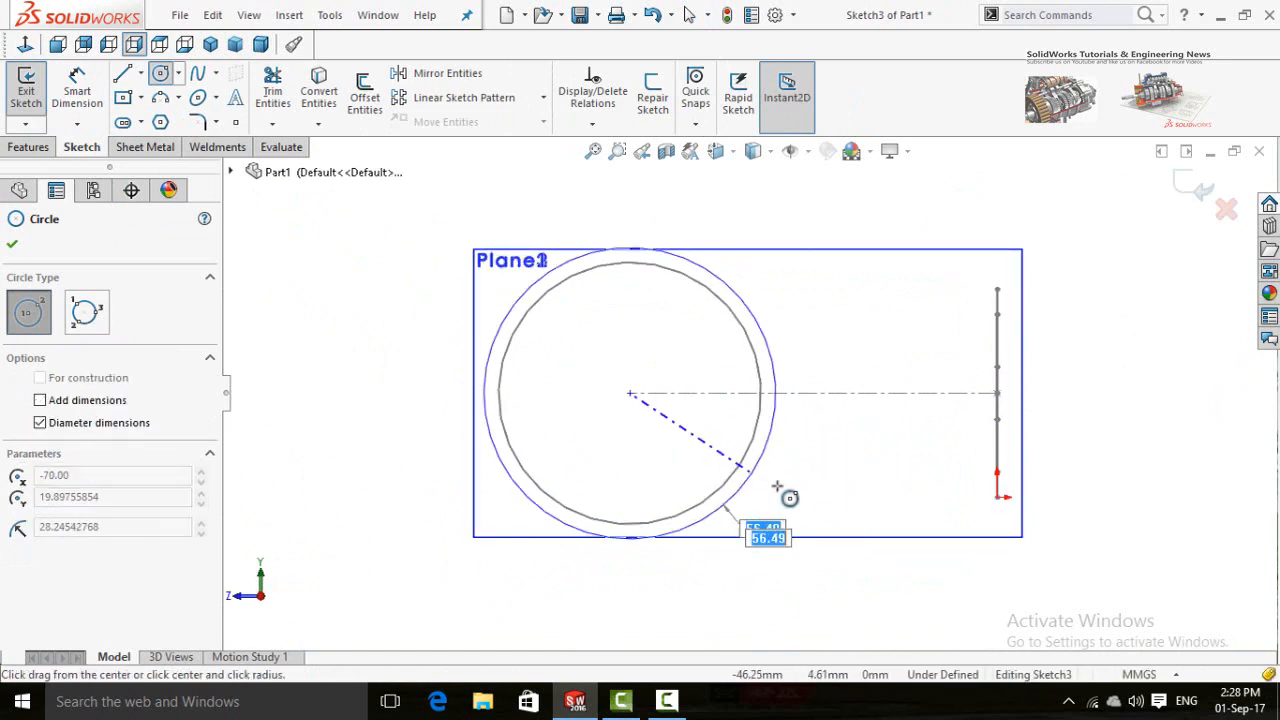
click(734, 565)
key(Escape)
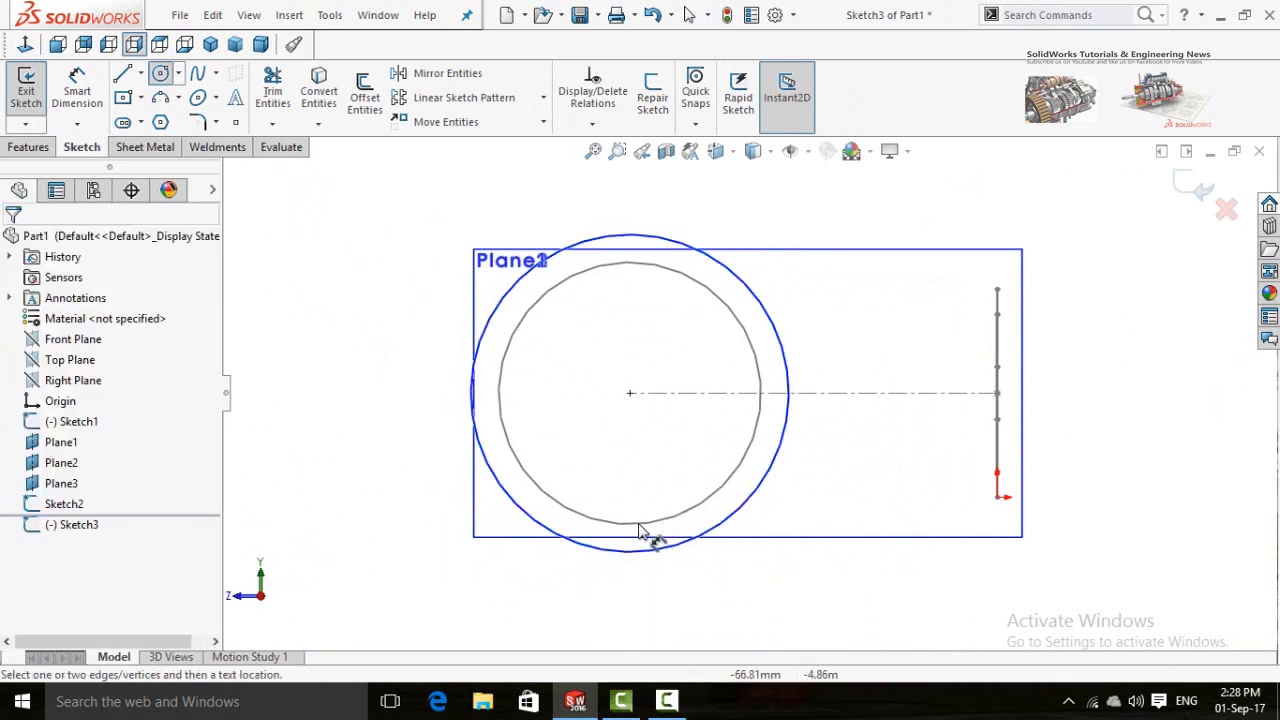
Dimension the radial gap between the two concentric circles as 5 mm and exit the sketch.
click(640, 567)
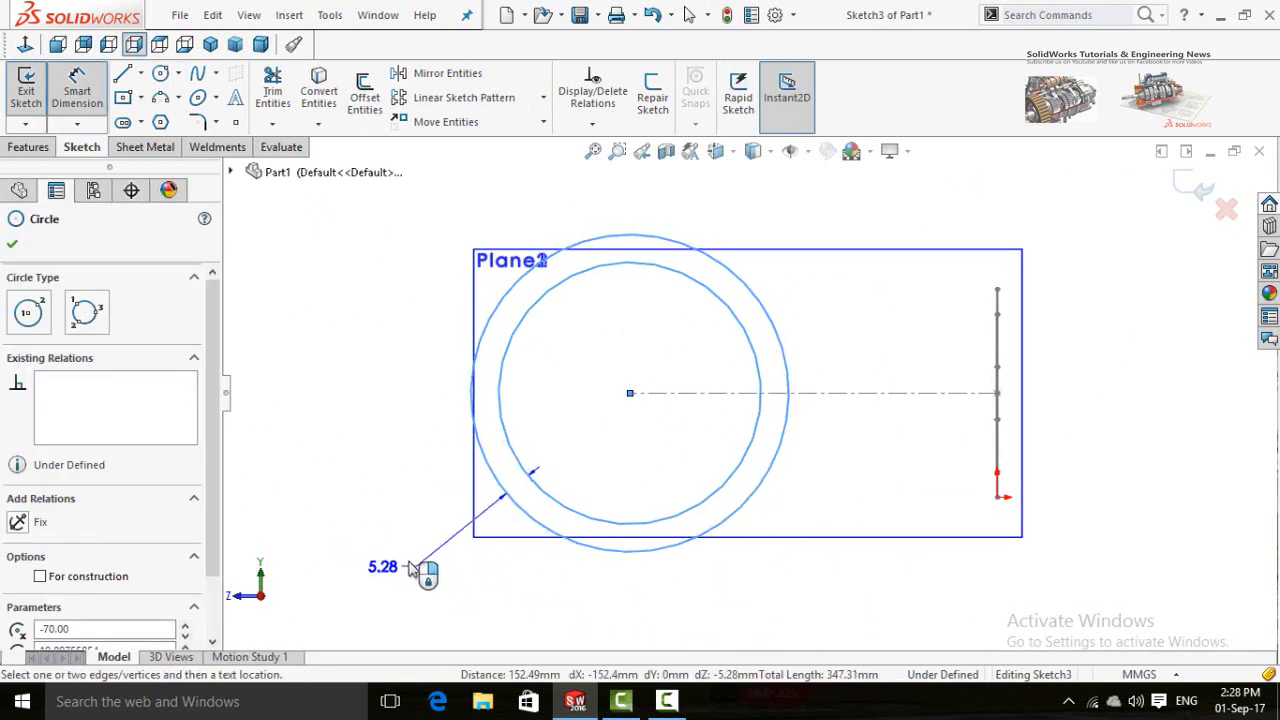
click(409, 514)
text(5)
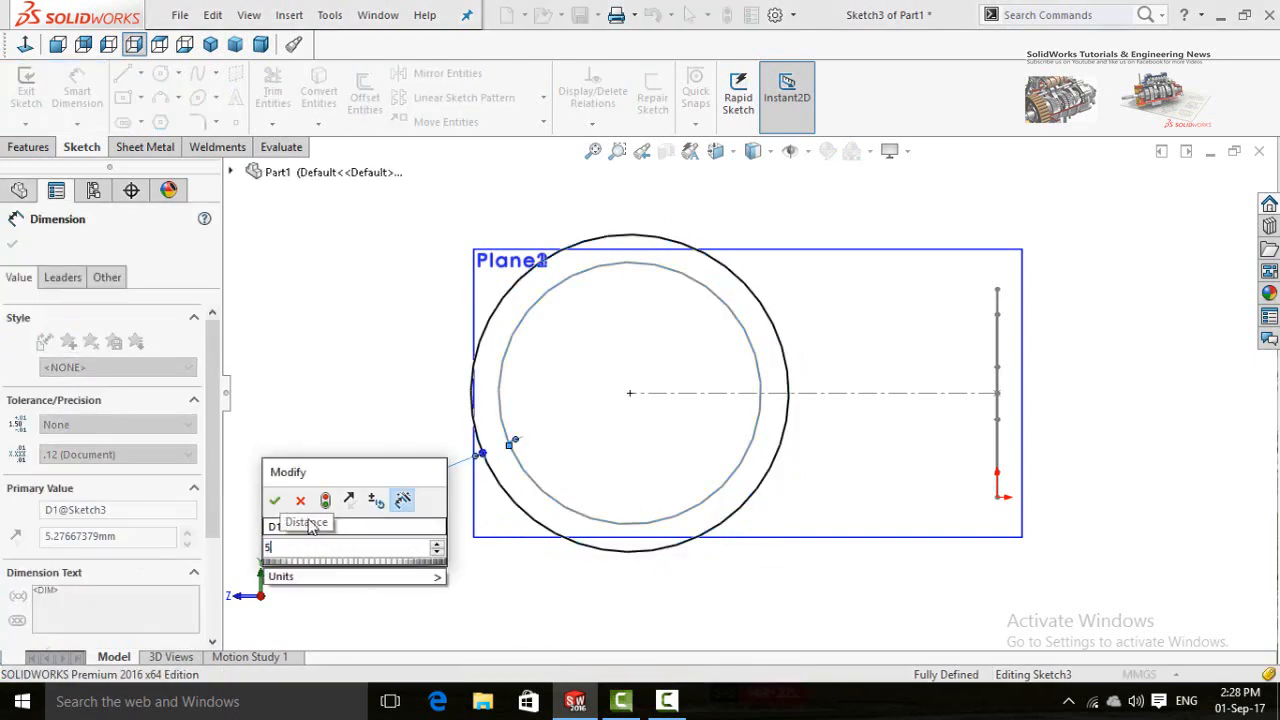
click(276, 501)
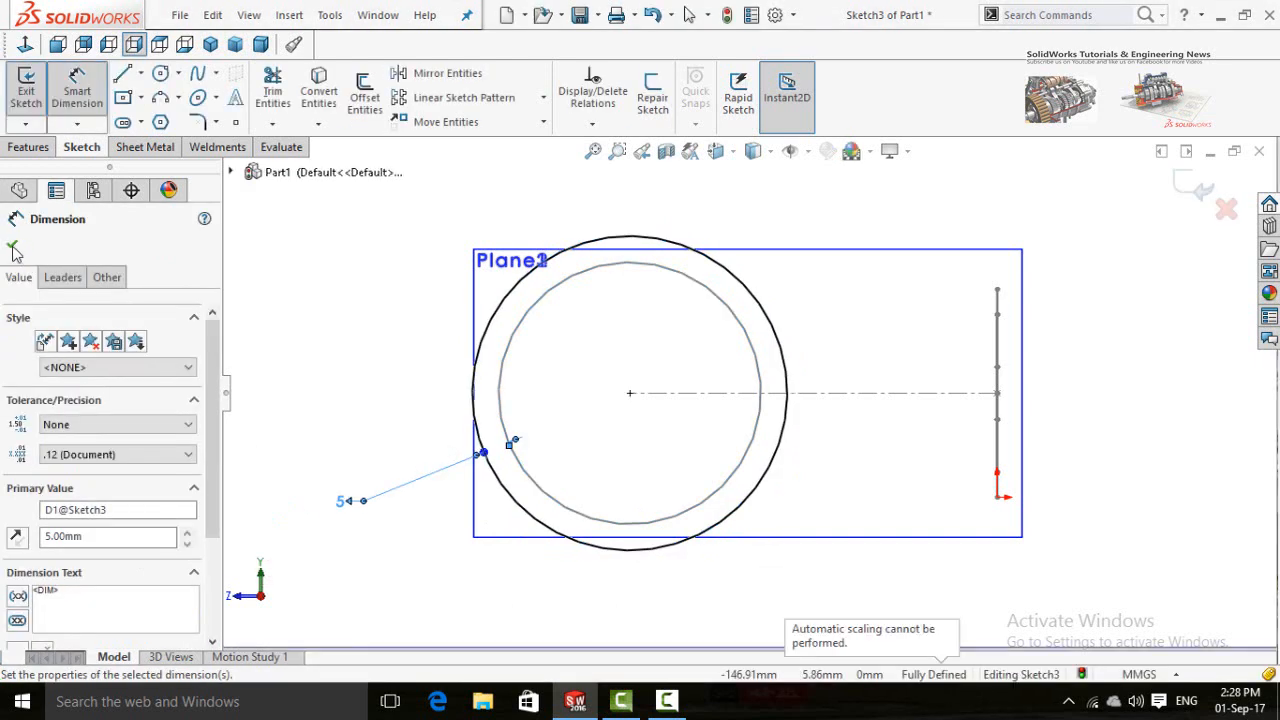
key(Escape)
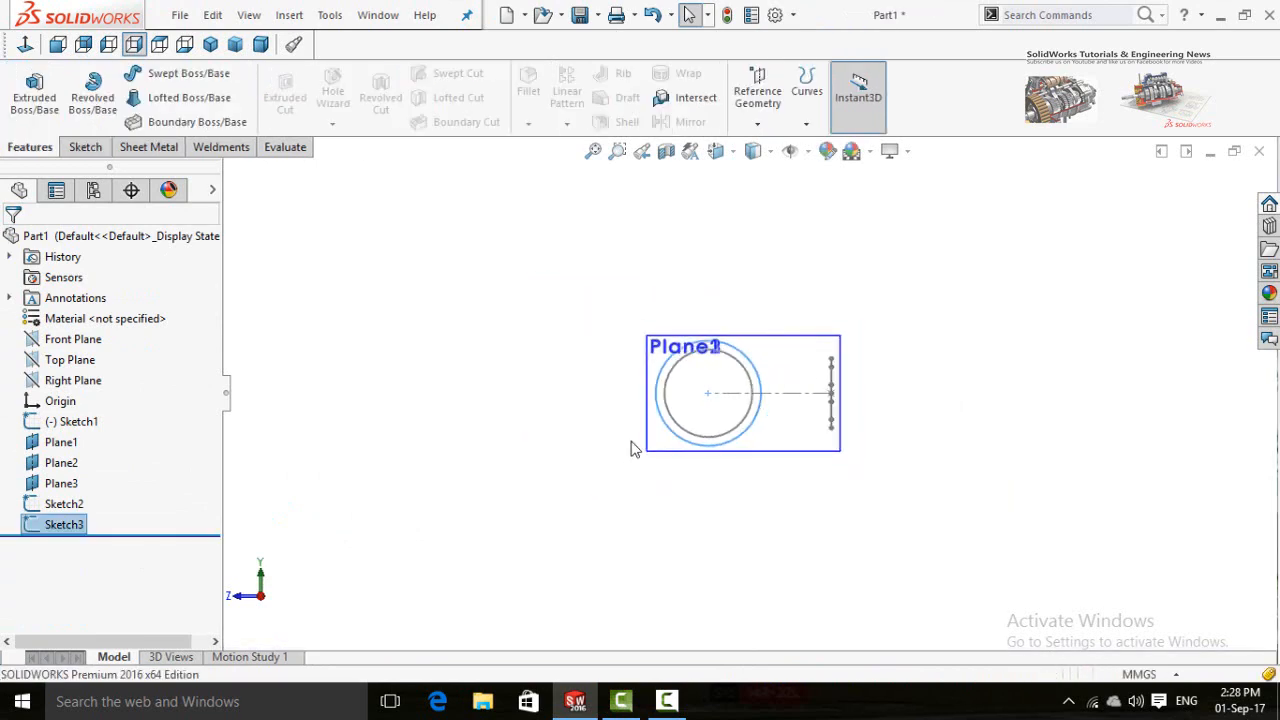
Start a sketch on Plane3, viewed straight on, and draw a circle about 69 mm in diameter concentric with the existing circles.
mouse_move(577, 487)
middle_down()
mouse_move(700, 349)
mouse_move(537, 420)
mouse_move(552, 387)
mouse_move(523, 380)
middle_up()
click(484, 361)
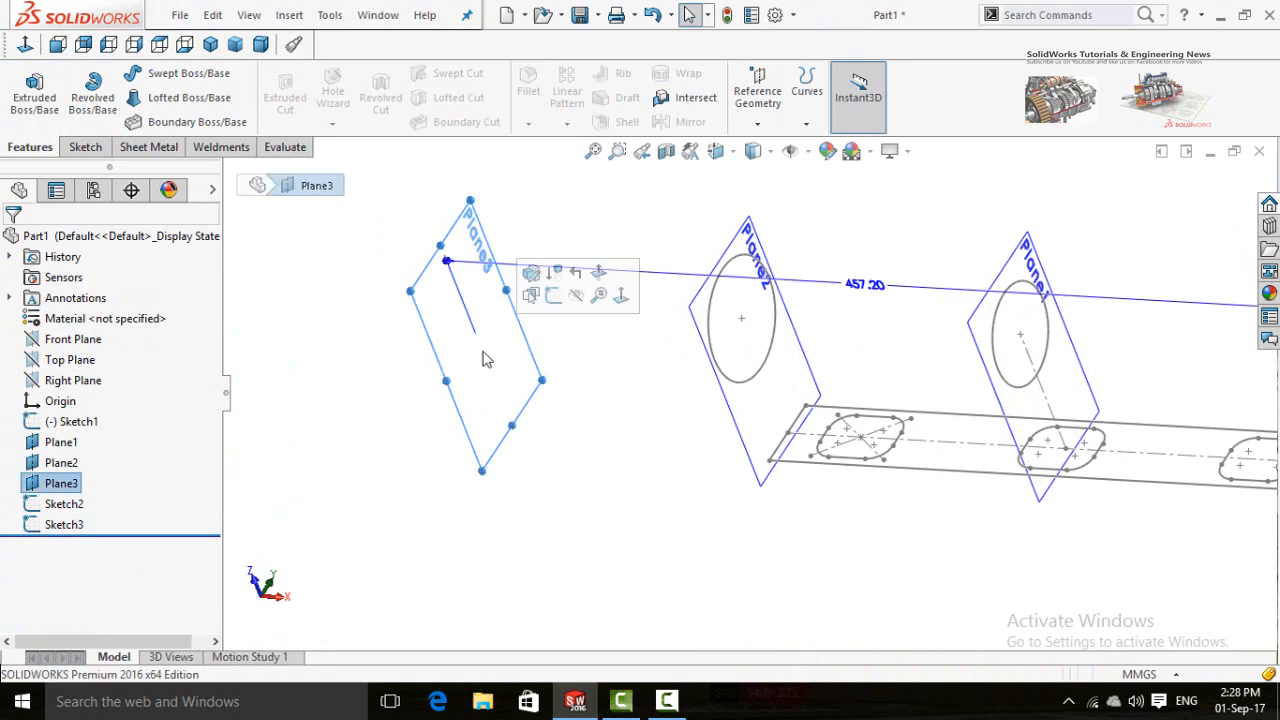
click(556, 274)
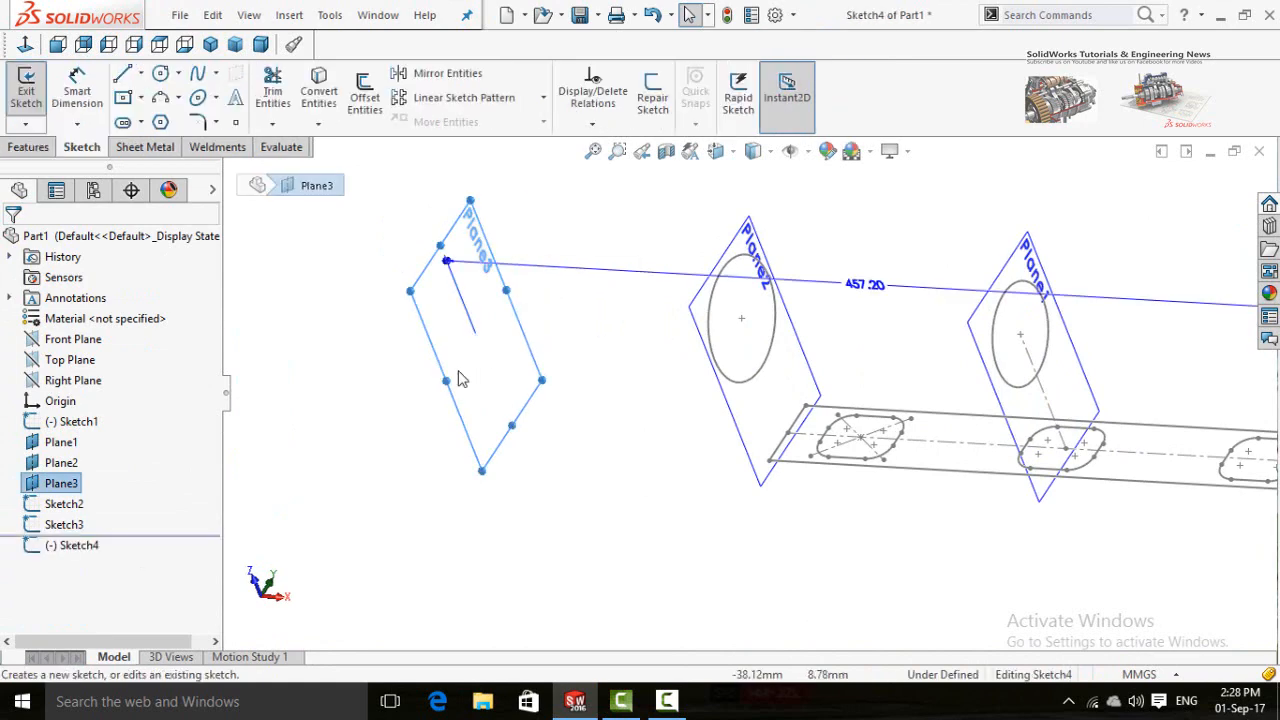
click(25, 44)
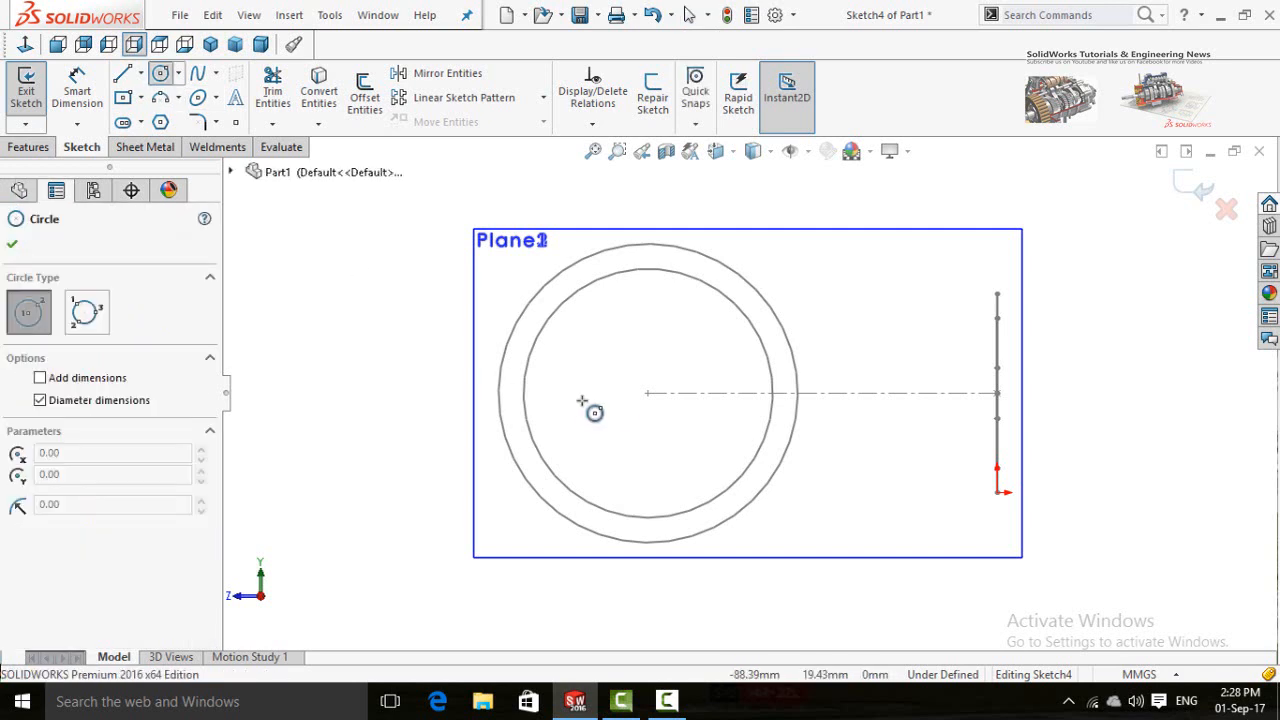
click(648, 393)
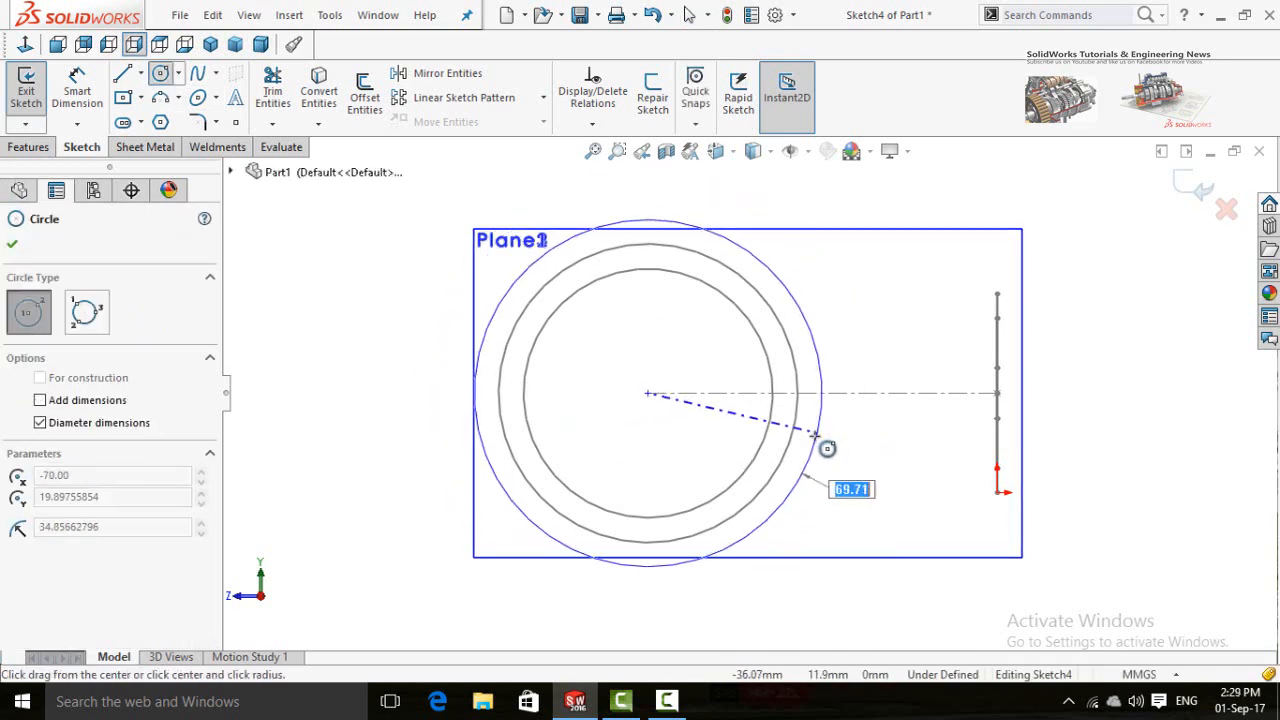
click(800, 480)
Dimension the radial gap between the new circle and the 60 mm circle as 5 mm and exit the sketch.
right_drag(857, 507, 843, 425)
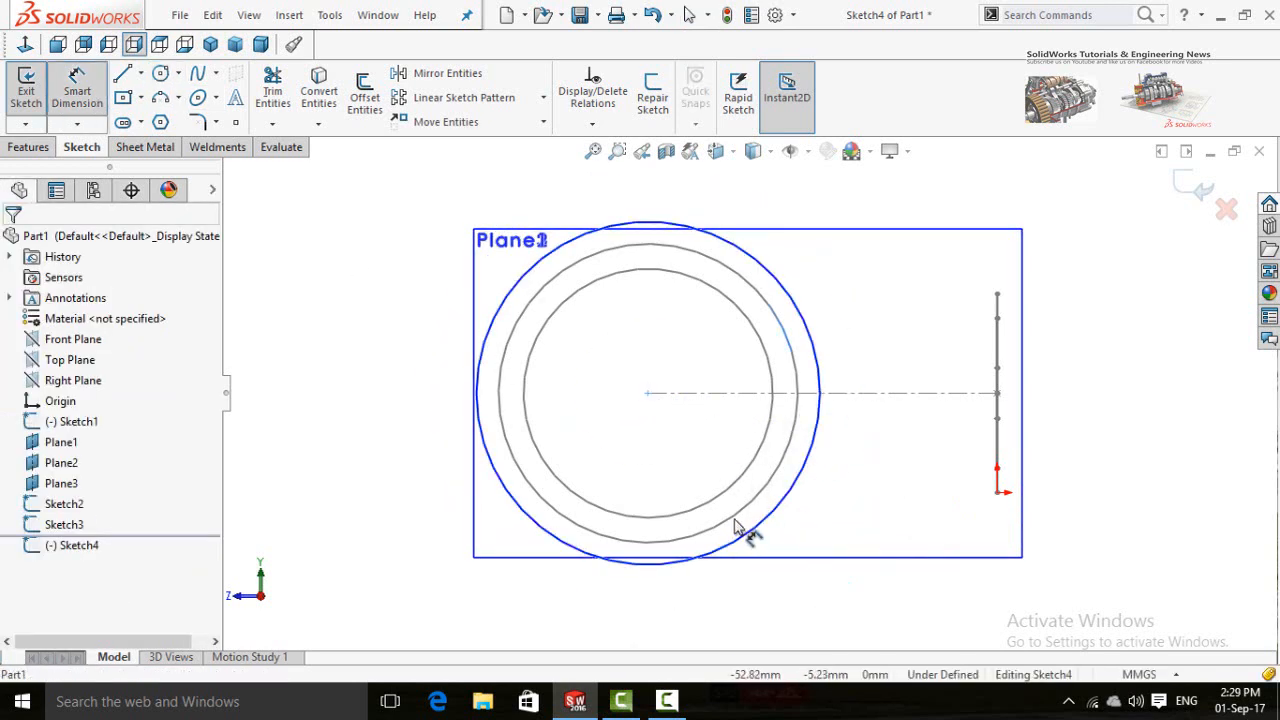
click(751, 544)
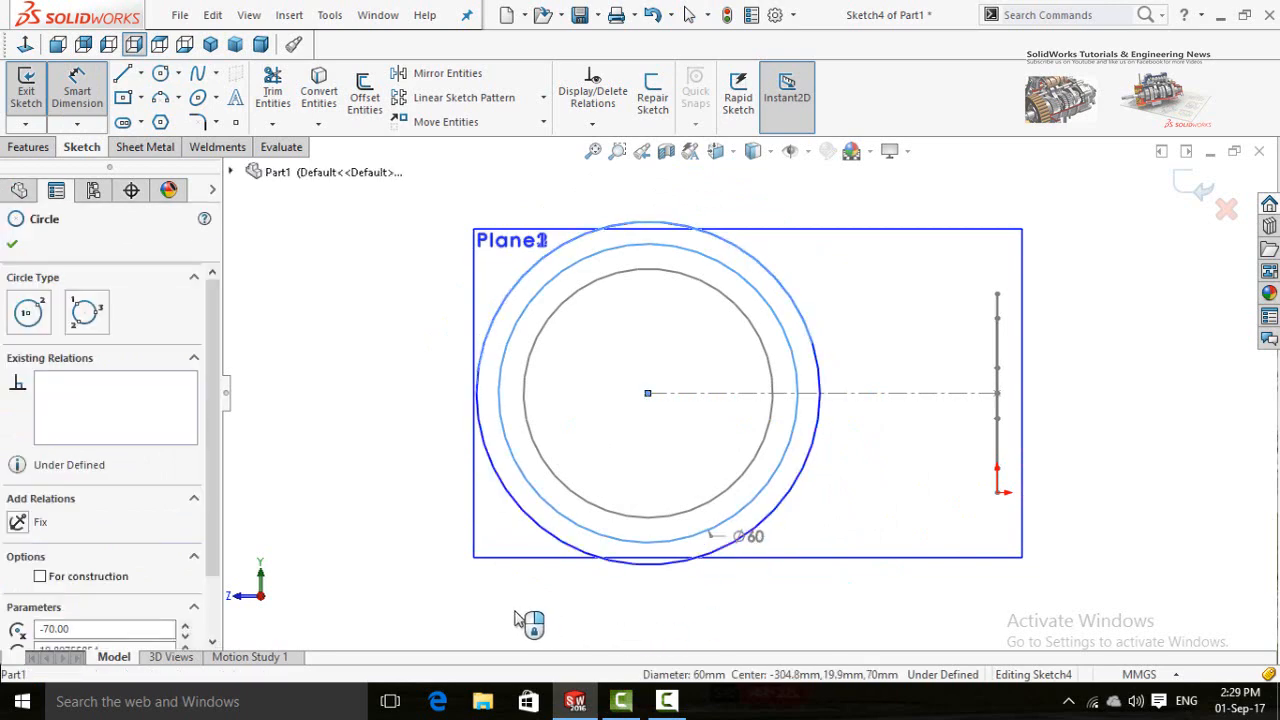
click(365, 563)
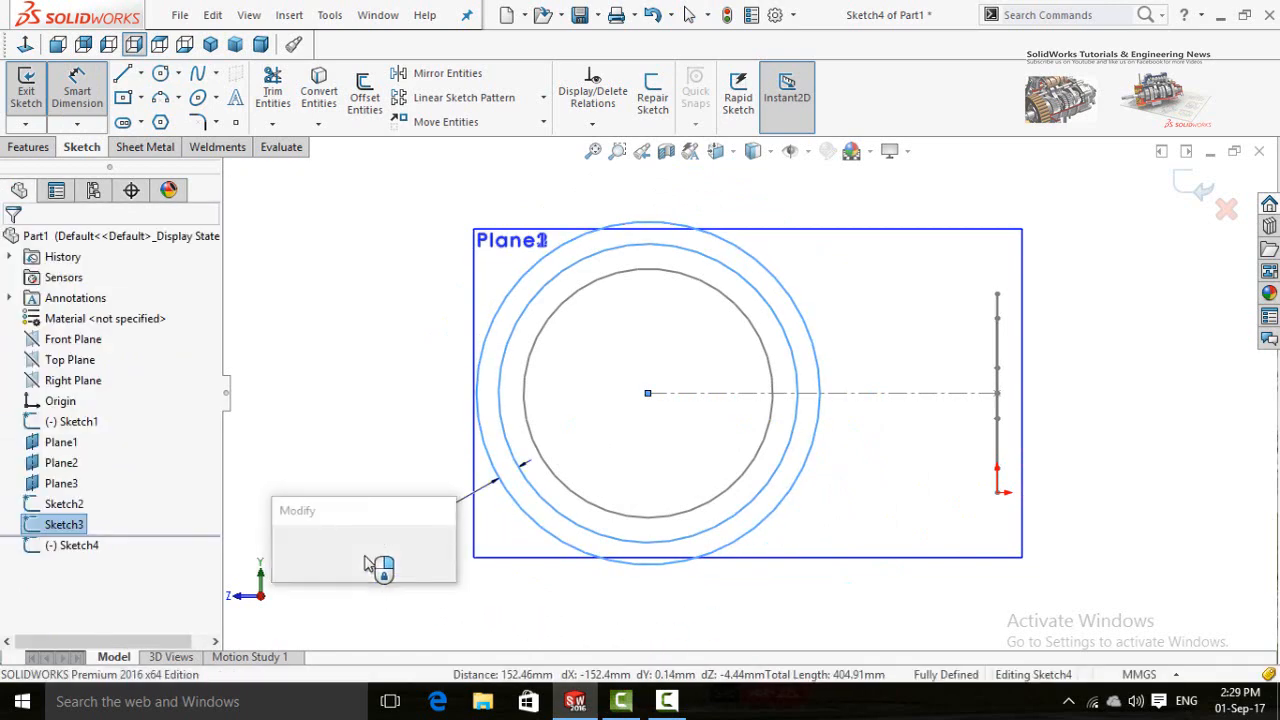
text(5)
key(Return)
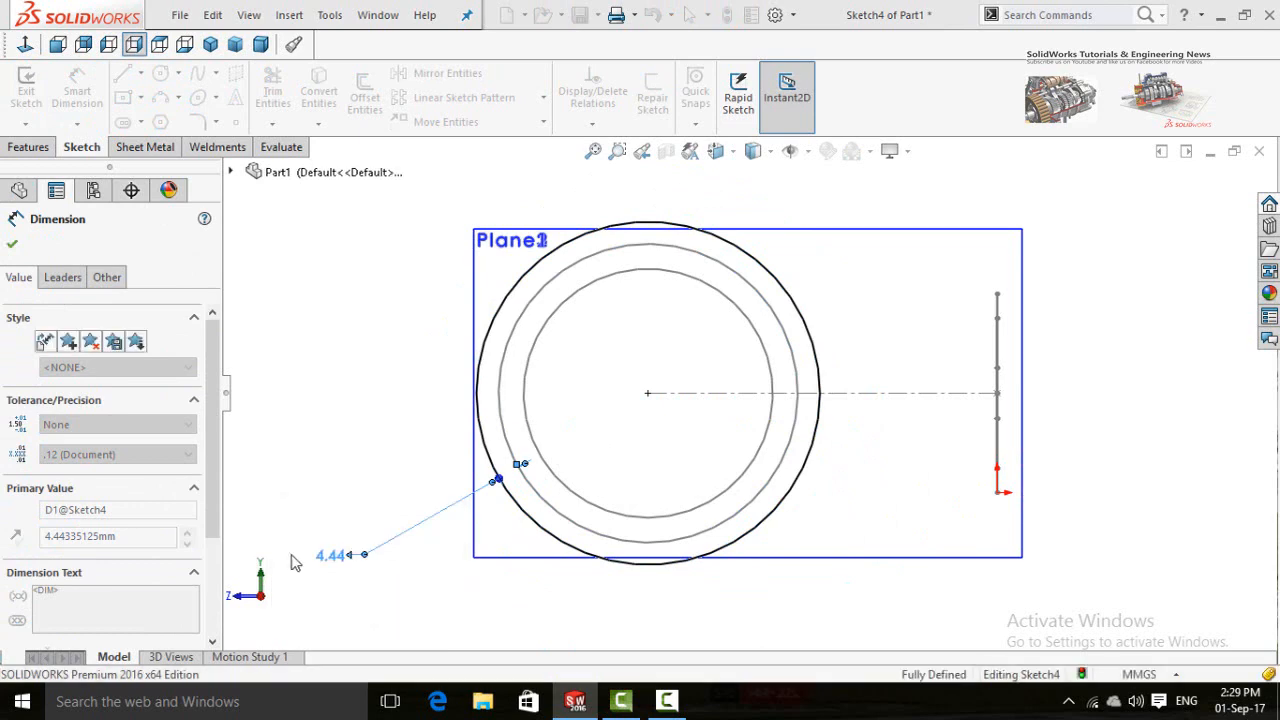
click(12, 244)
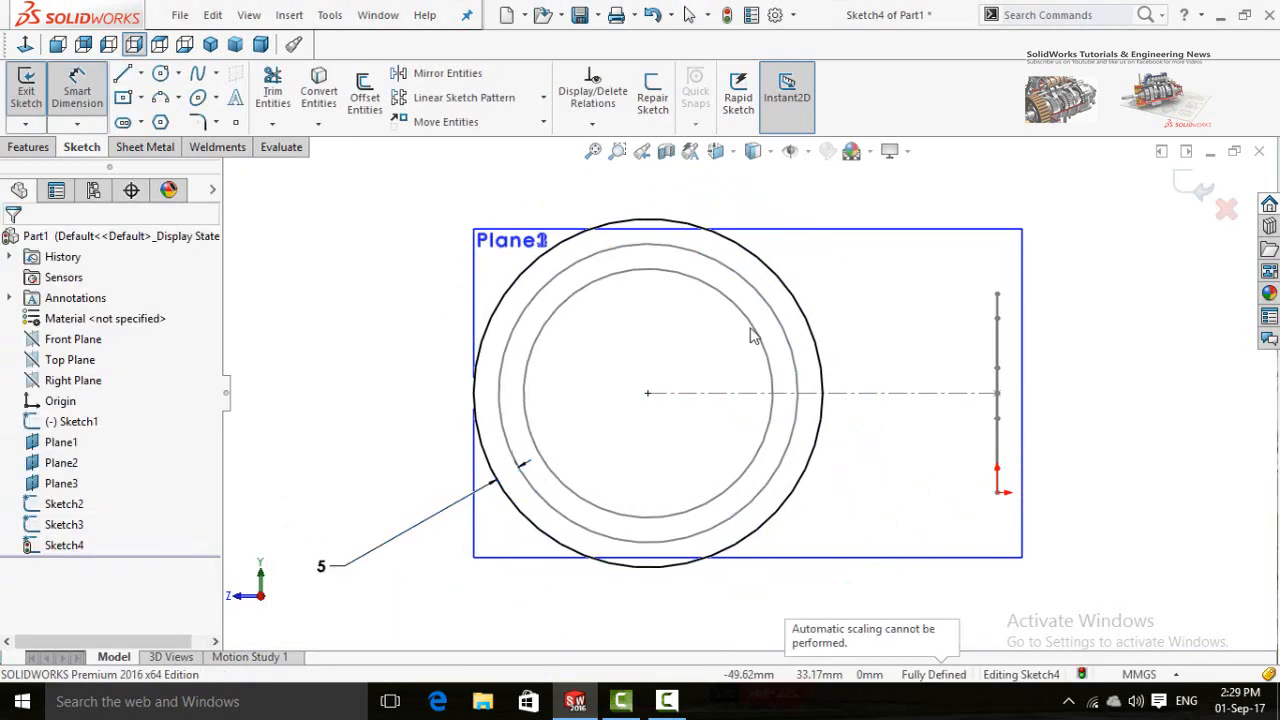
key(f)
mouse_move(925, 250)
middle_down()
mouse_move(1023, 251)
mouse_move(1028, 272)
middle_up()
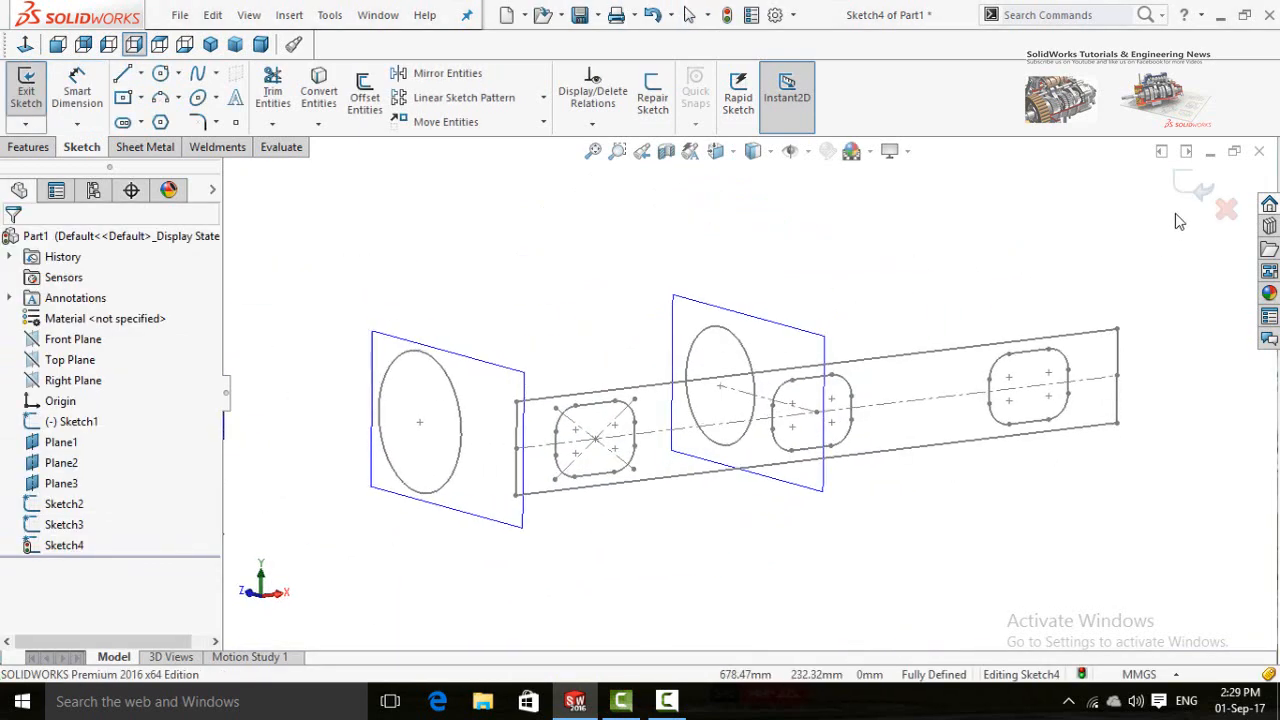
scroll(921, 290, up, 5)
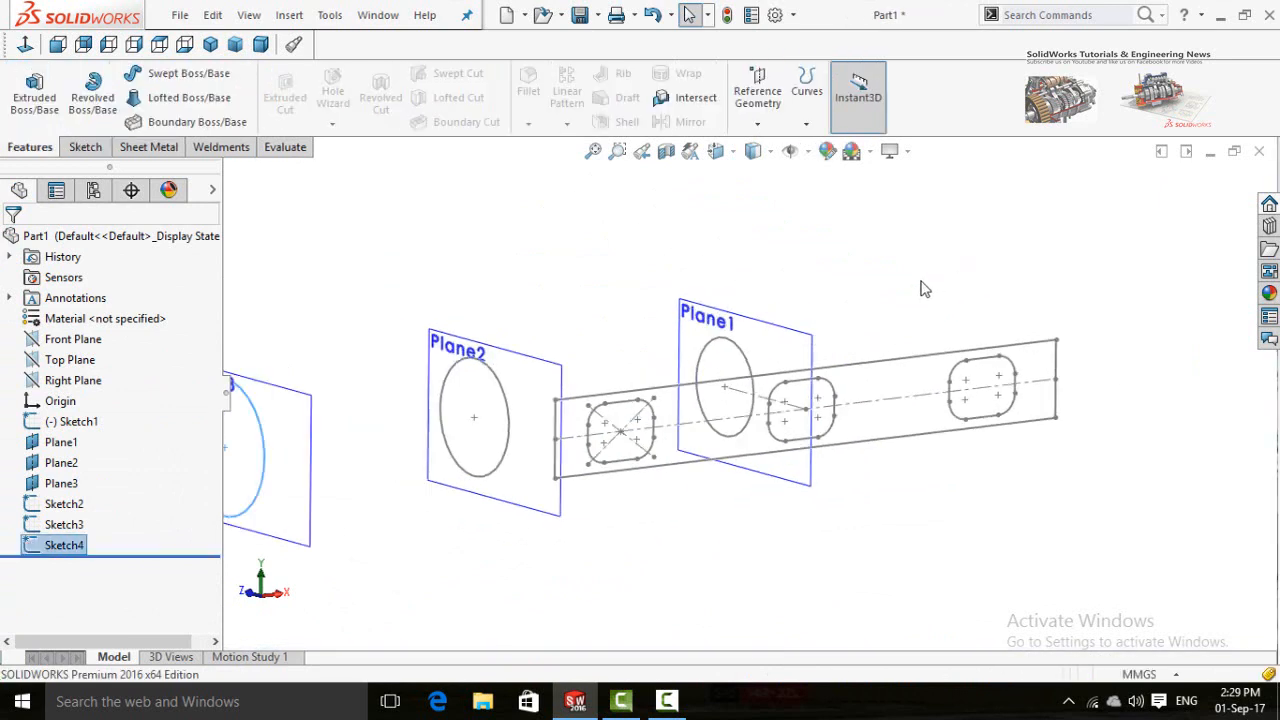
Hide Plane1, Plane2 and Plane3.
middle_drag(738, 479, 737, 486)
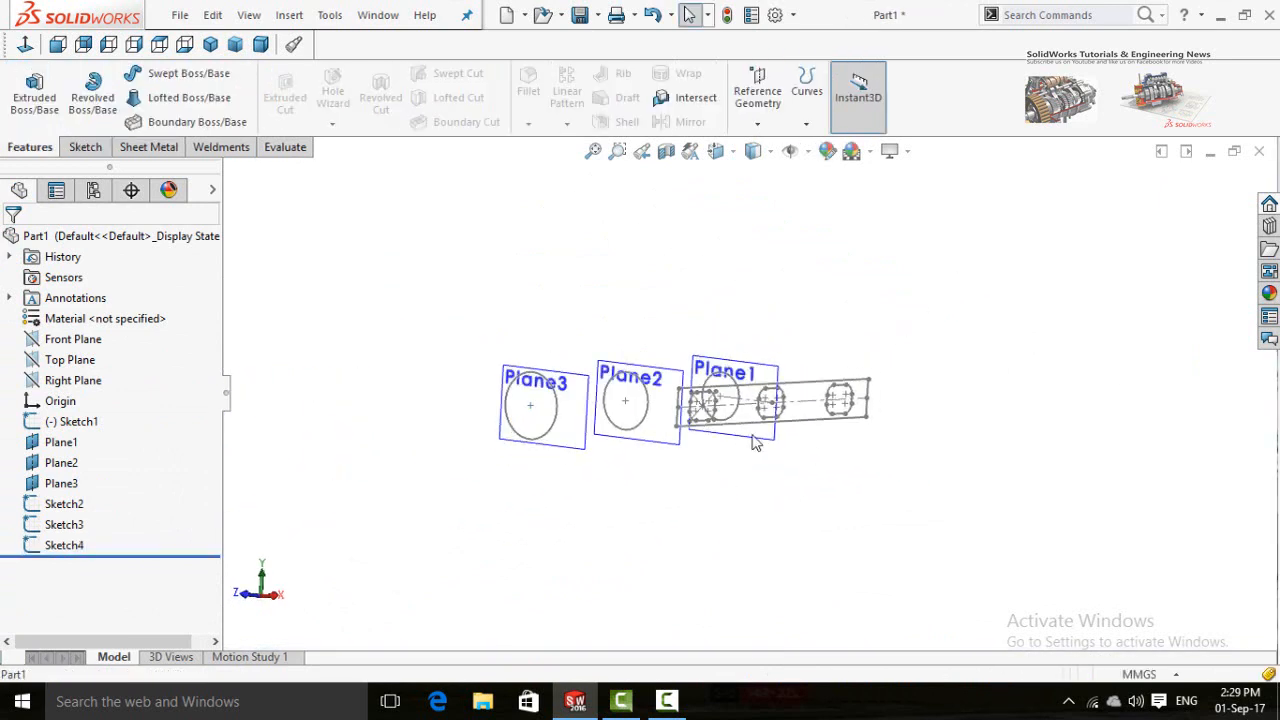
click(778, 400)
click(848, 380)
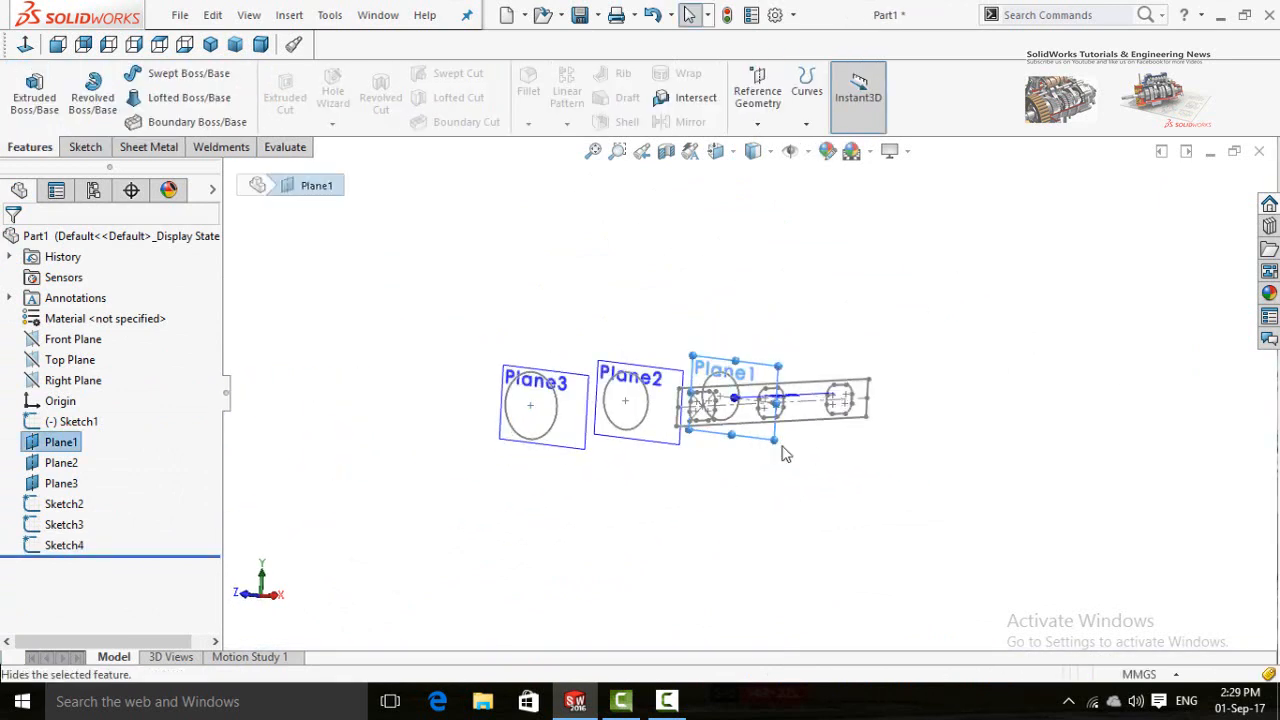
click(666, 443)
click(763, 387)
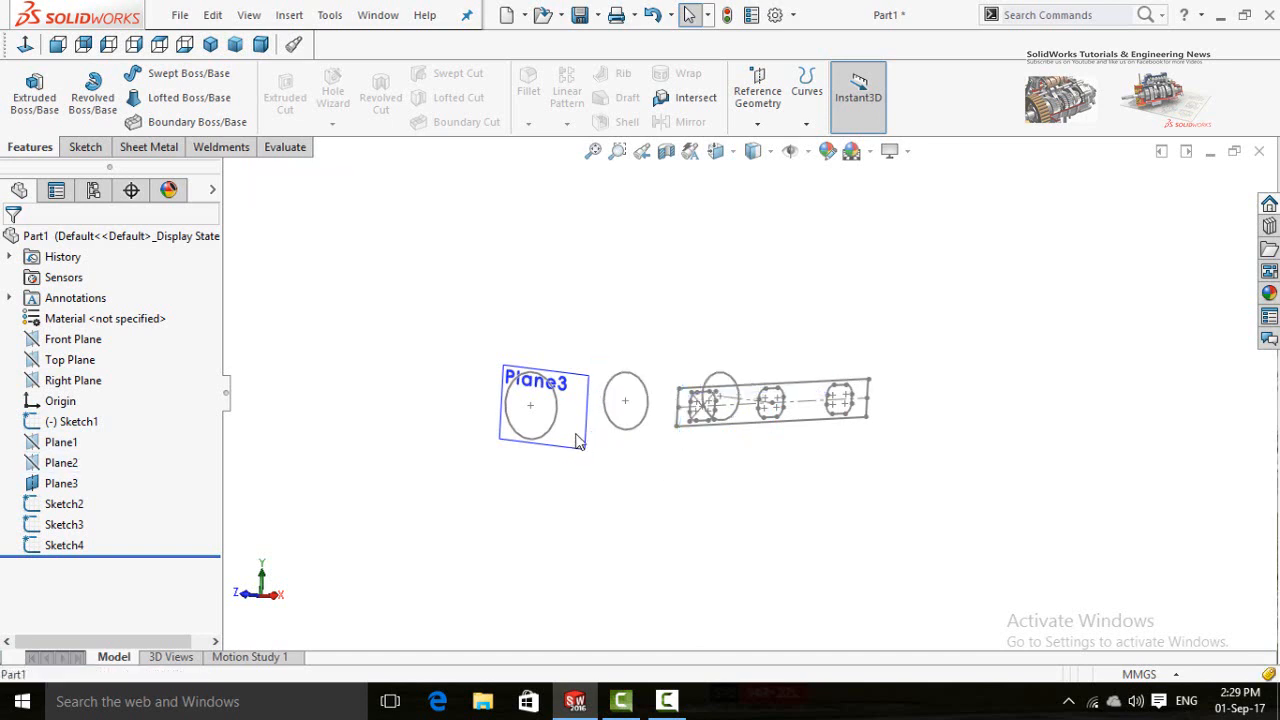
click(579, 438)
click(674, 383)
Start a Boundary Boss/Base with the closed loop of the opening farthest from Plane3 and the Plane1 circle as Direction 1 profiles.
mouse_move(755, 459)
middle_down()
mouse_move(711, 269)
mouse_move(723, 480)
mouse_move(783, 286)
mouse_move(788, 352)
mouse_move(769, 357)
mouse_move(755, 507)
middle_up()
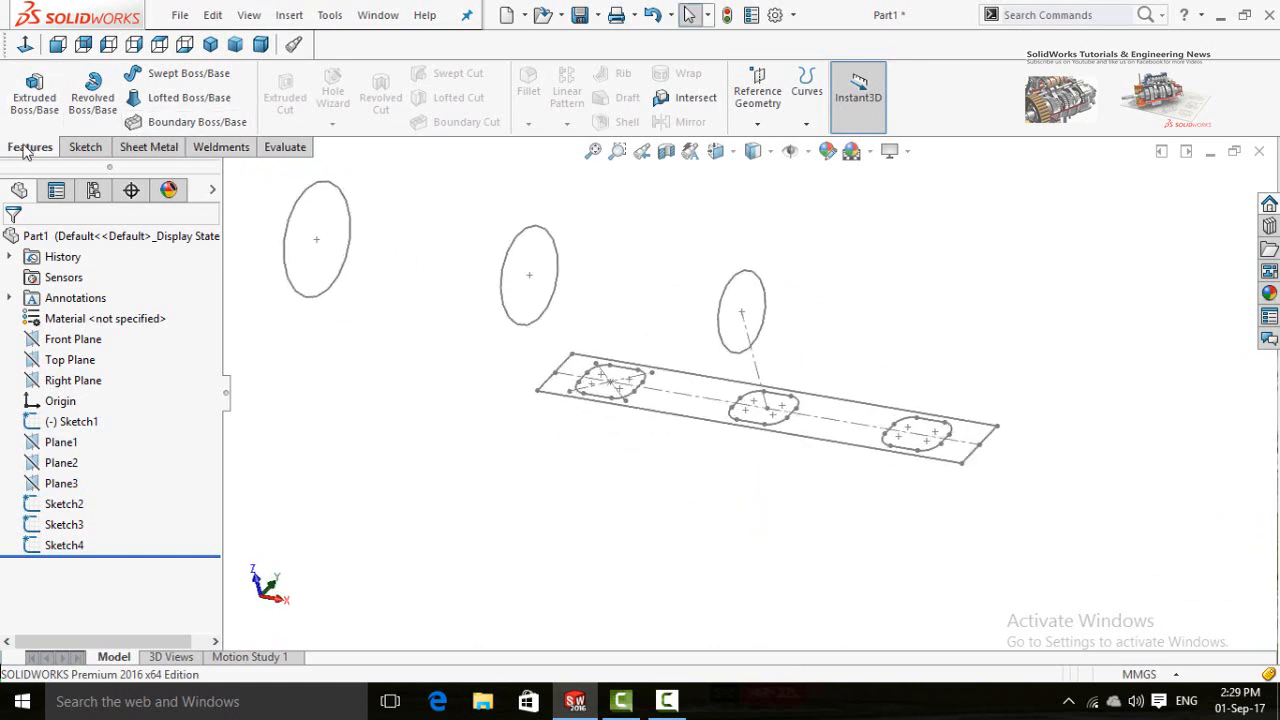
click(165, 128)
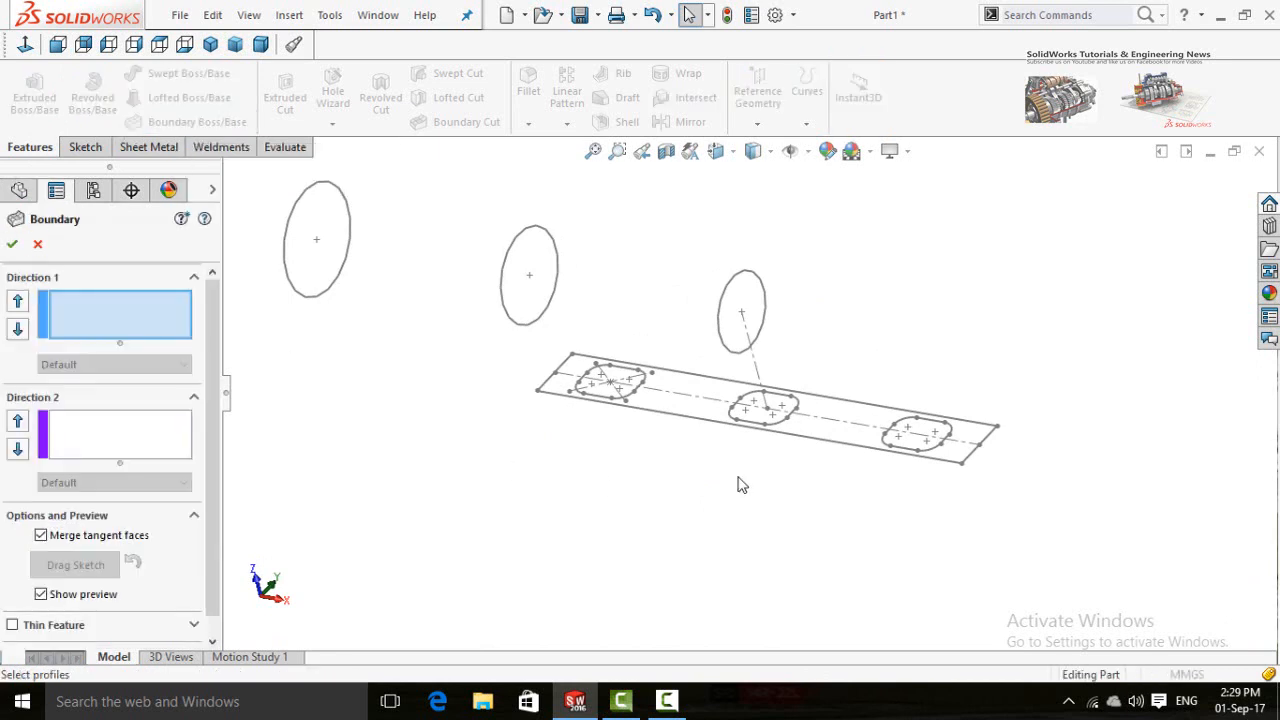
scroll(862, 460, down, 5)
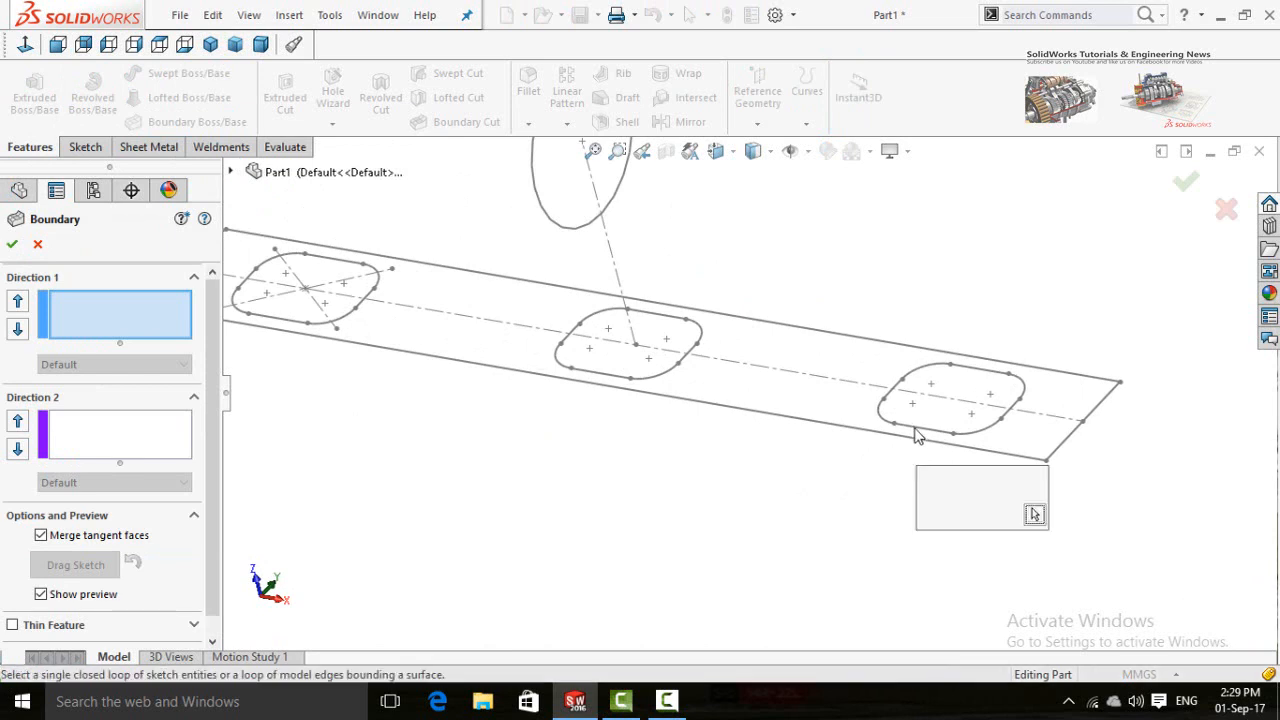
click(918, 434)
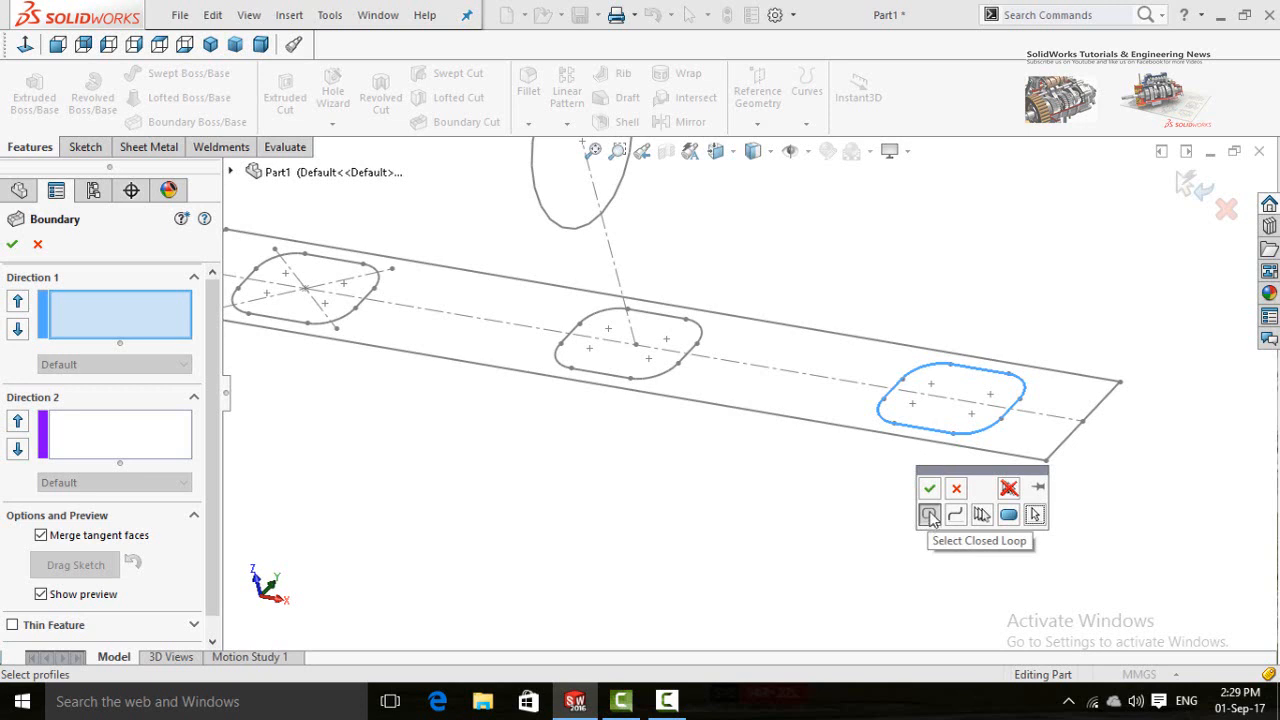
right_click(712, 491)
scroll(712, 491, up, 2)
scroll(672, 250, down, 1)
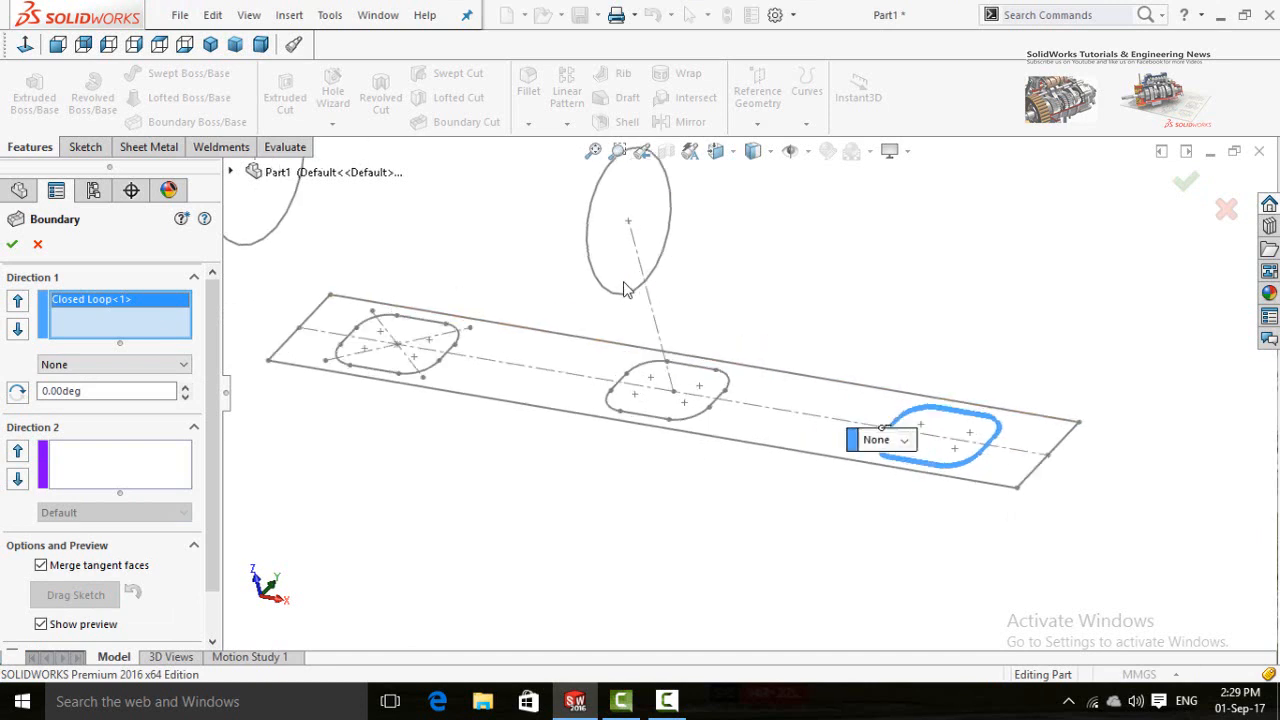
click(619, 296)
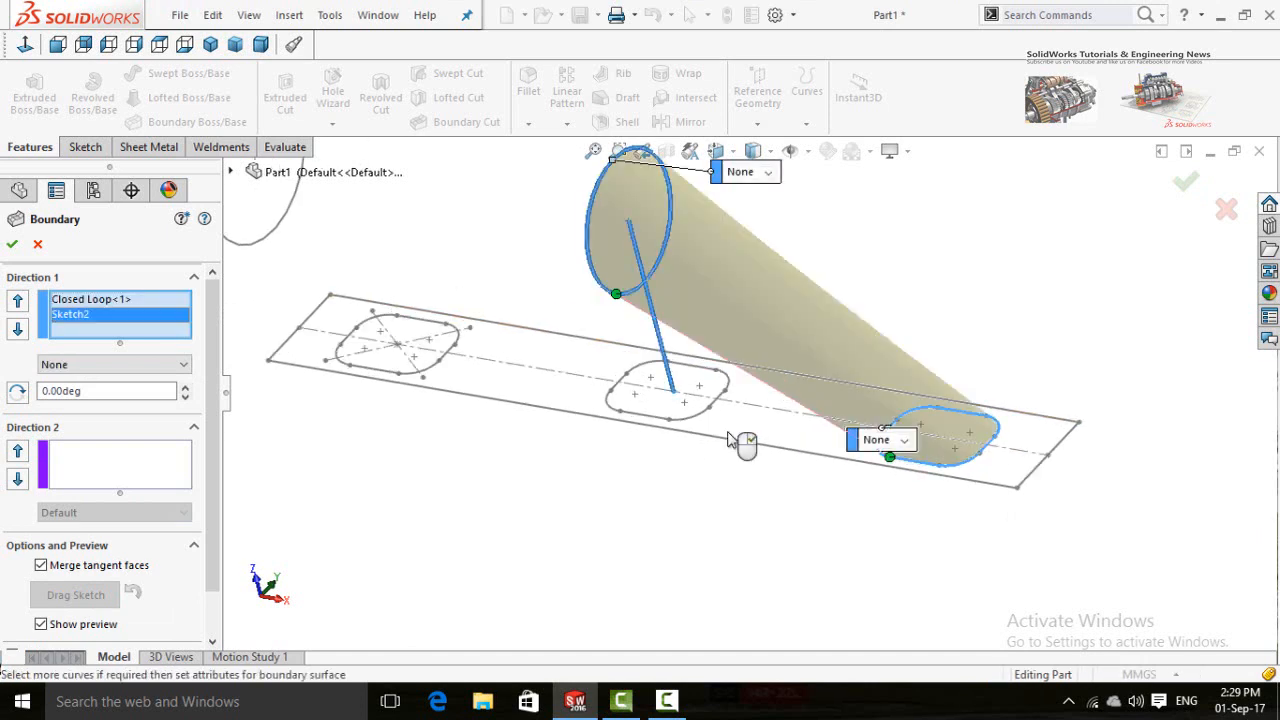
mouse_move(743, 443)
middle_down()
mouse_move(749, 471)
mouse_move(750, 455)
middle_up()
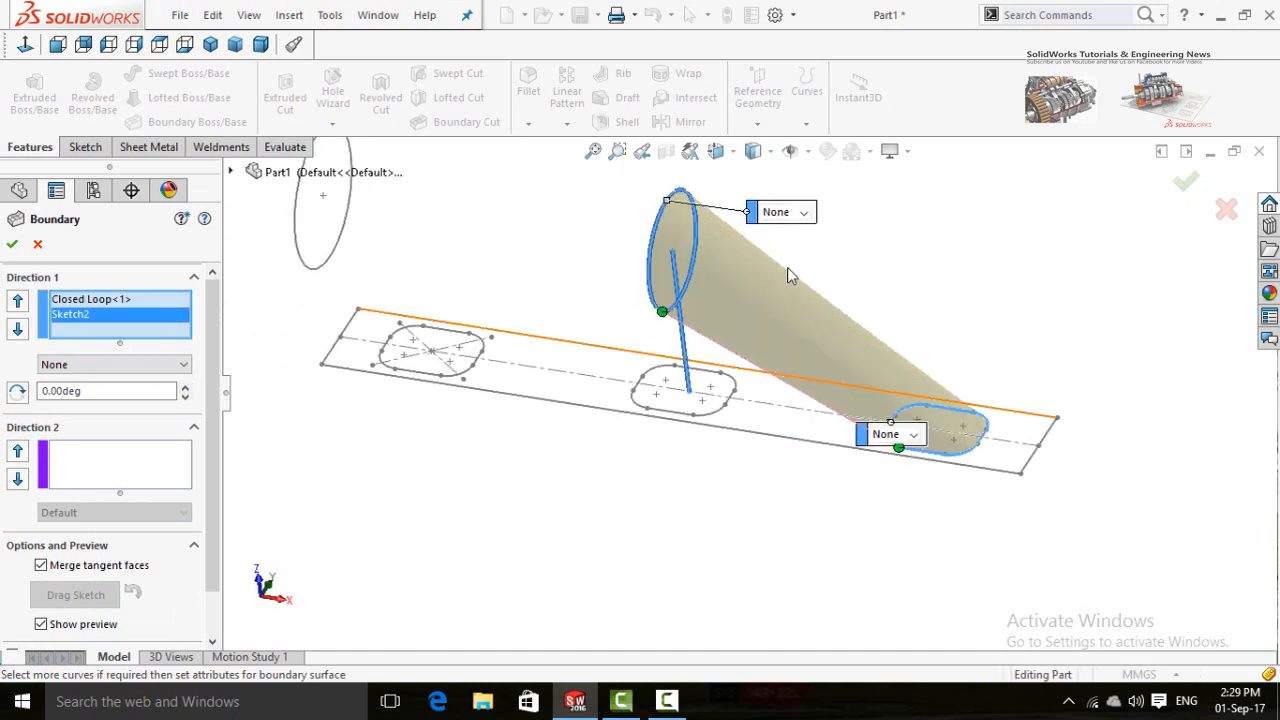
Set the tangency of both boundary profiles to Normal To Profile and create the boundary boss.
click(804, 214)
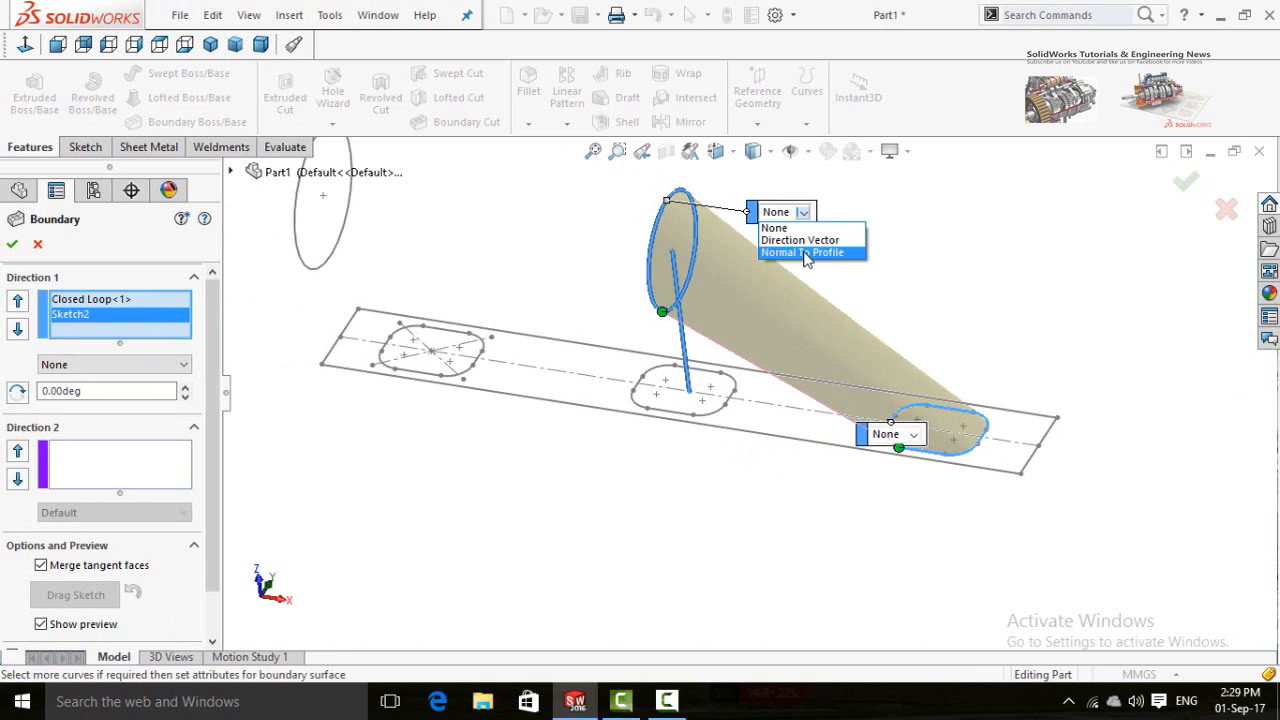
click(807, 253)
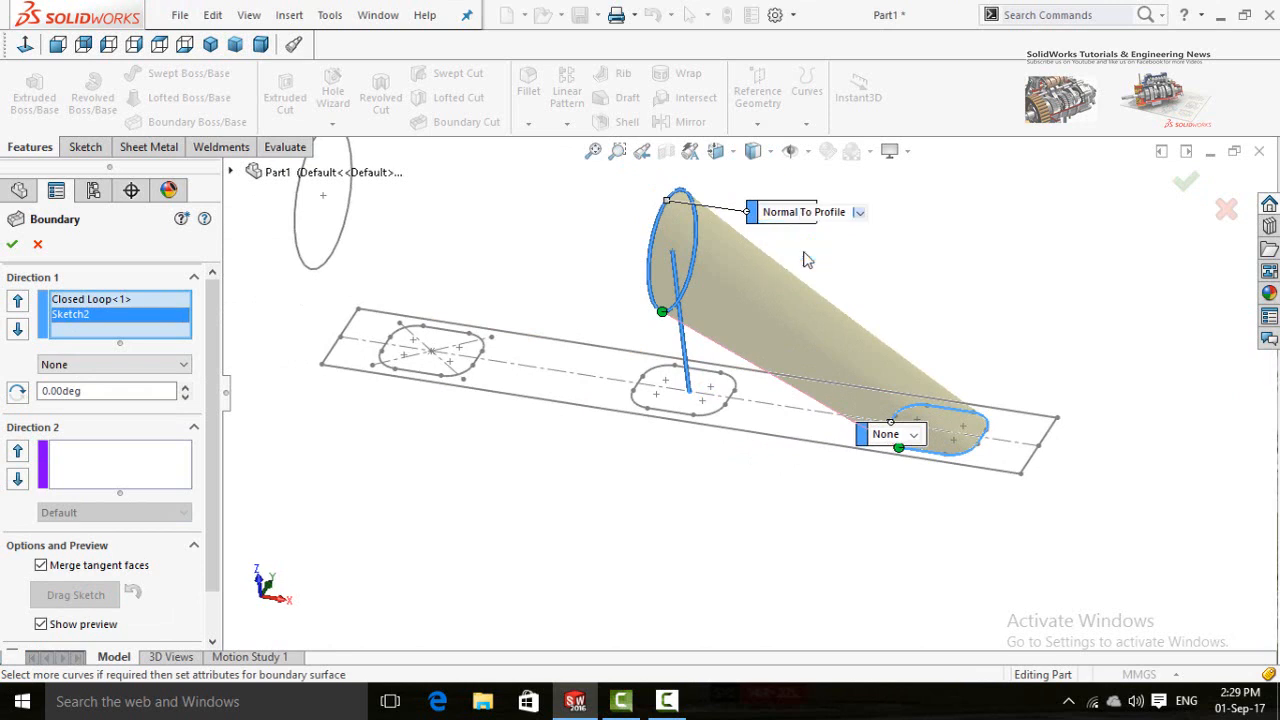
click(914, 436)
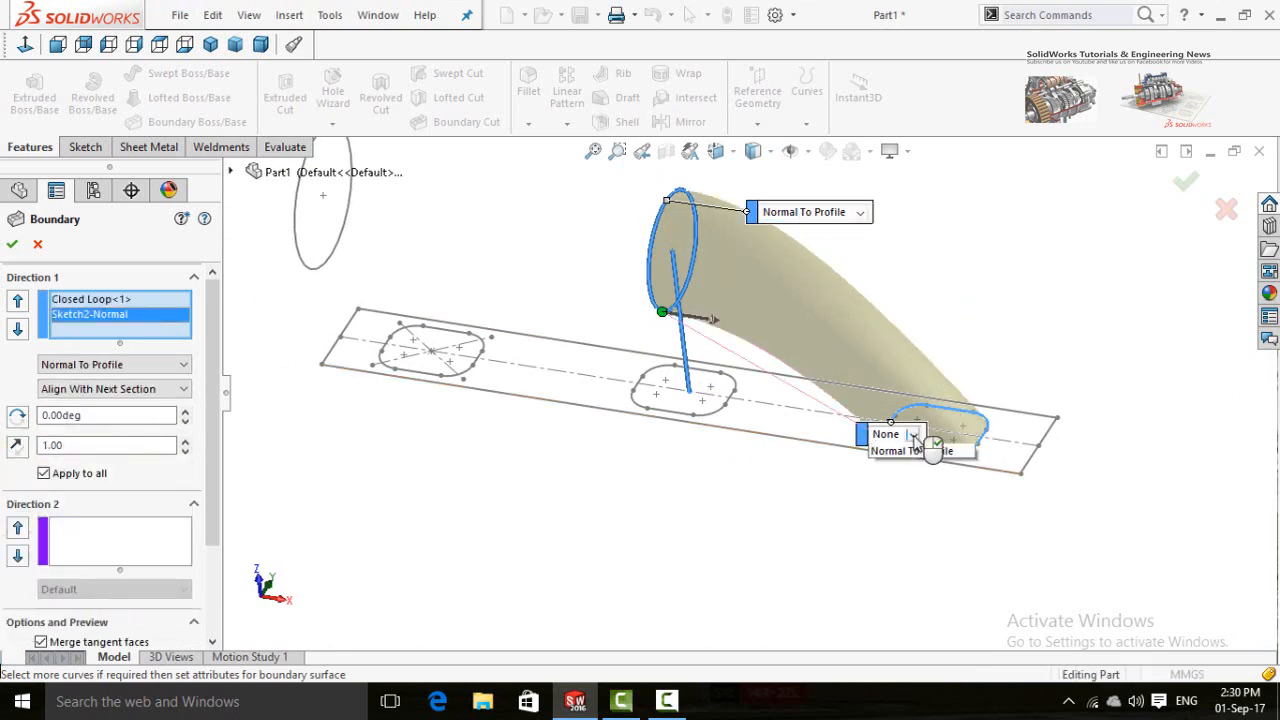
click(910, 474)
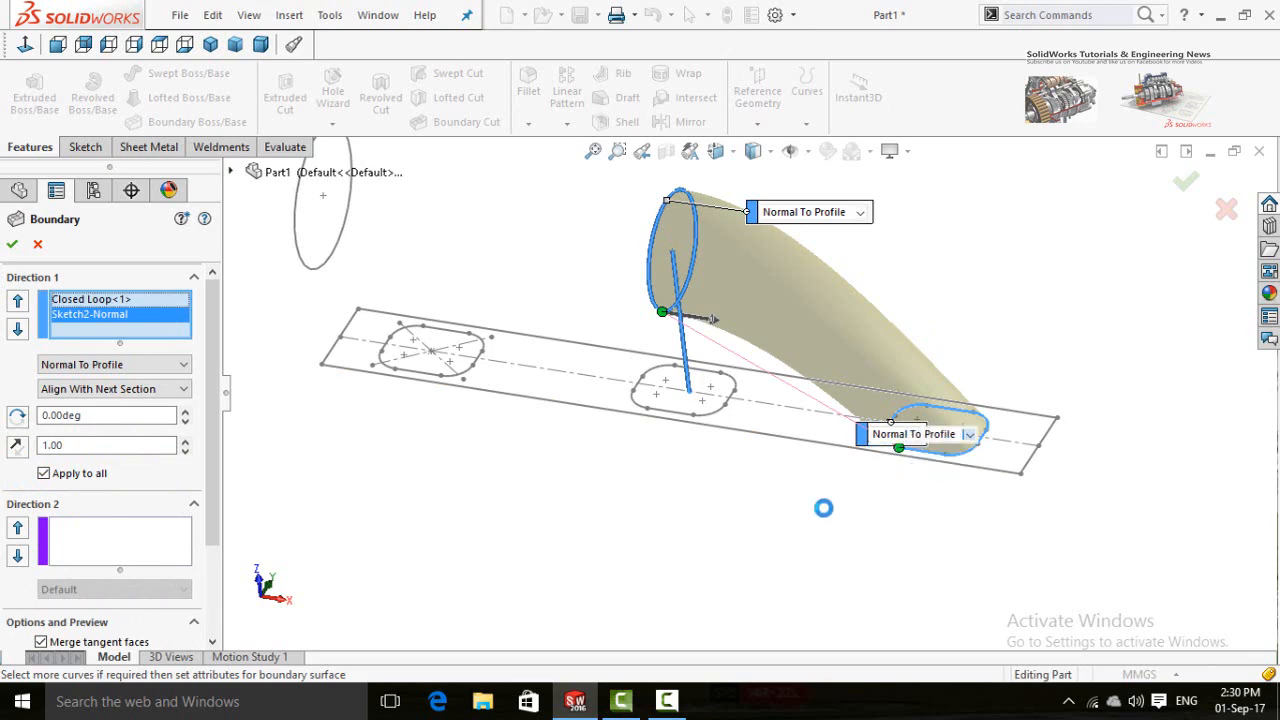
middle_drag(826, 486, 931, 409)
scroll(668, 258, down, 2)
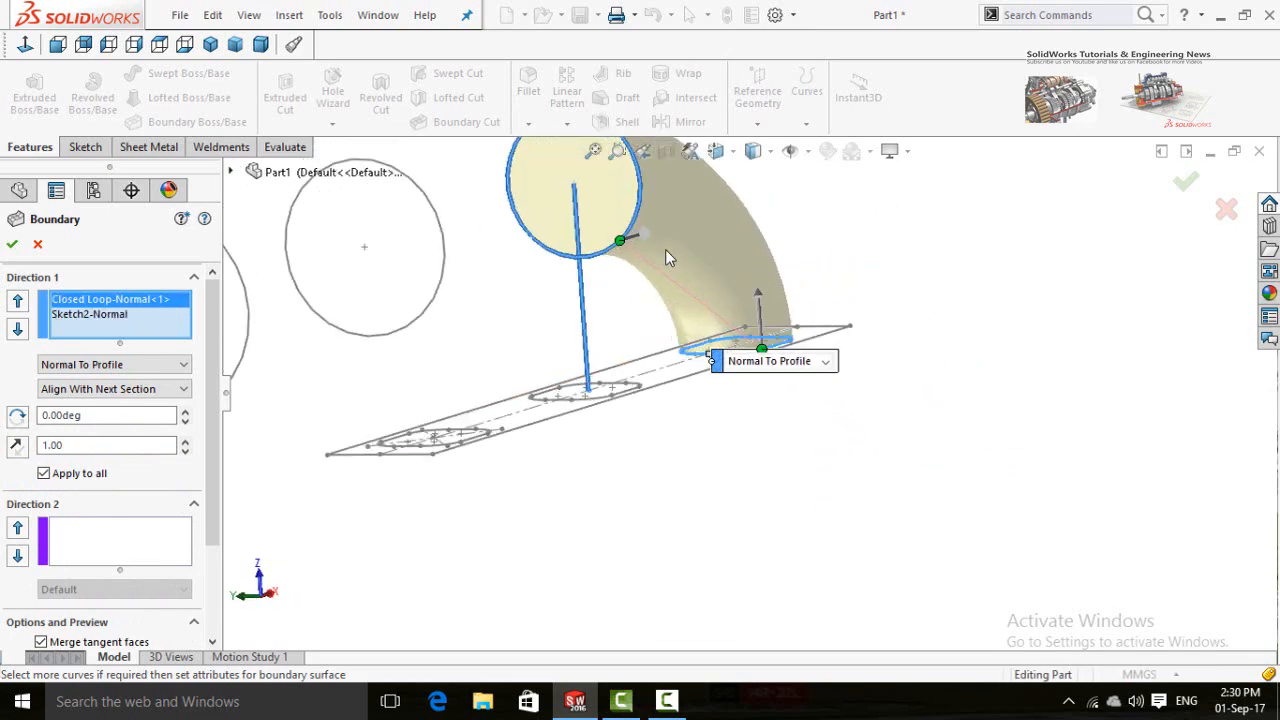
scroll(627, 236, down, 1)
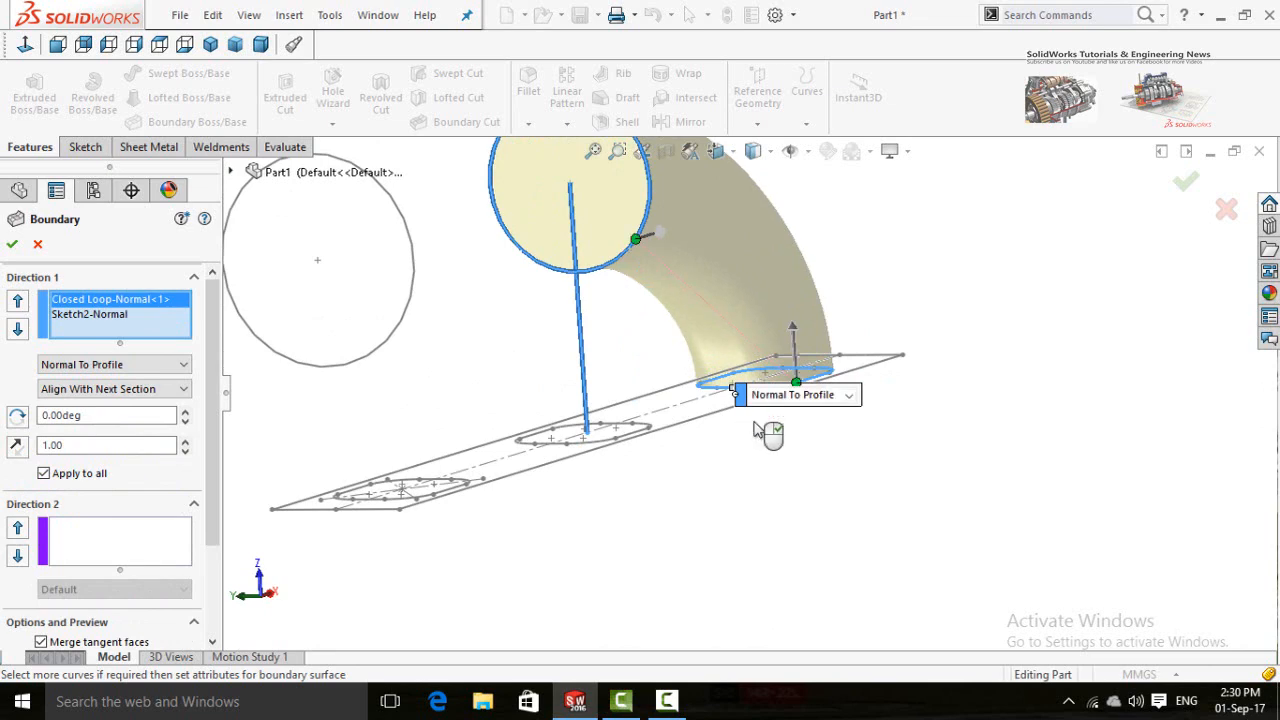
mouse_move(760, 430)
middle_down()
mouse_move(826, 469)
mouse_move(849, 437)
mouse_move(754, 460)
mouse_move(631, 517)
mouse_move(621, 542)
mouse_move(705, 520)
middle_up()
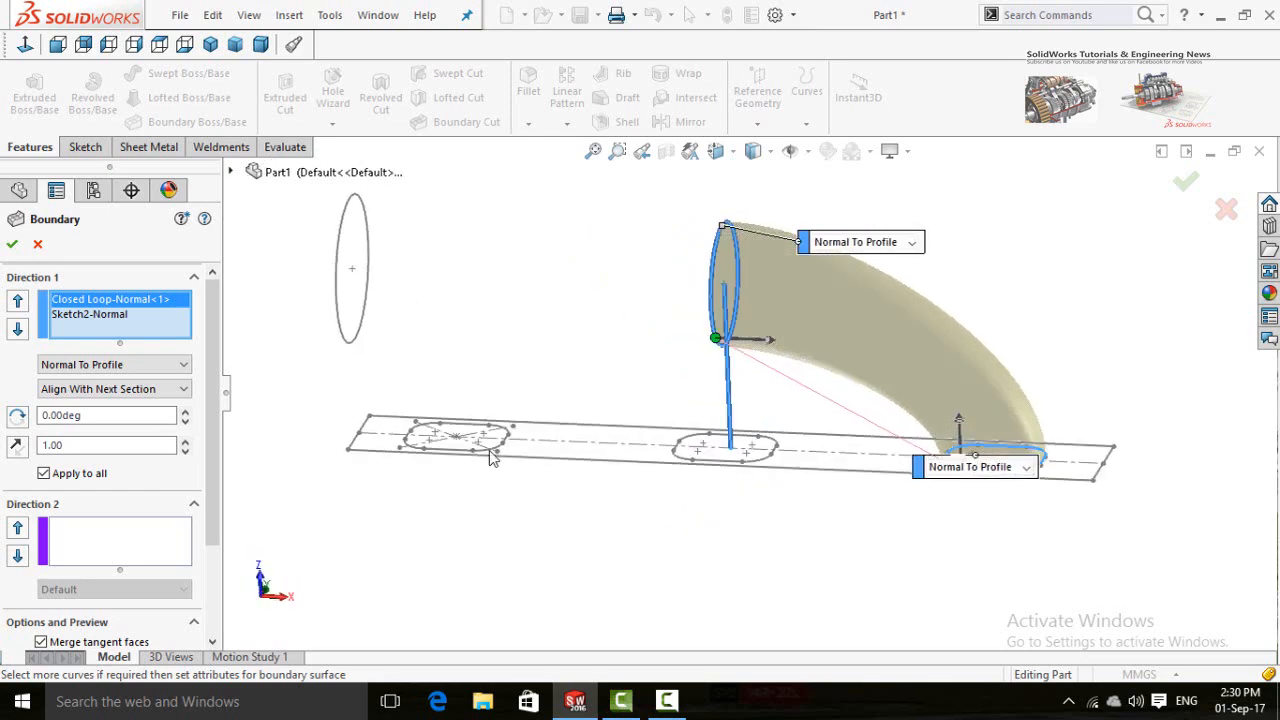
click(12, 247)
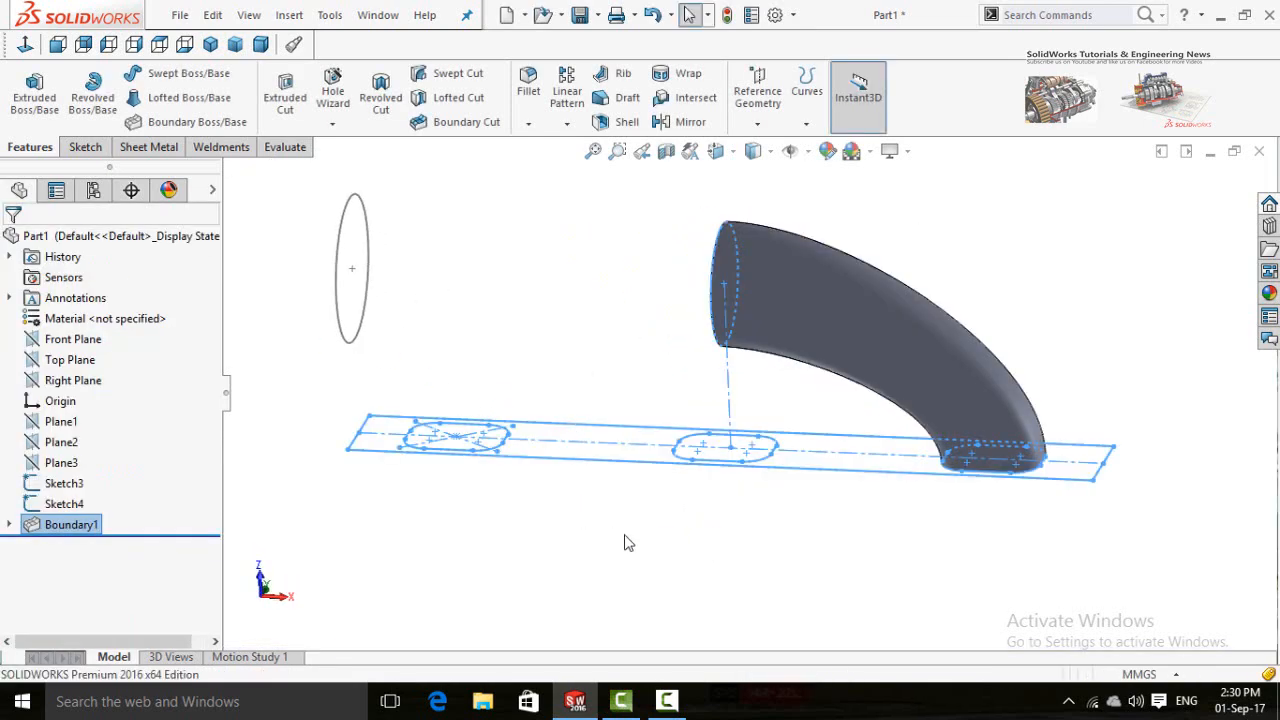
Show the strip sketch, Sketch1, absorbed by the boundary feature.
click(631, 547)
scroll(571, 486, up, 2)
mouse_move(590, 468)
middle_down()
mouse_move(628, 450)
mouse_move(630, 486)
mouse_move(568, 497)
middle_up()
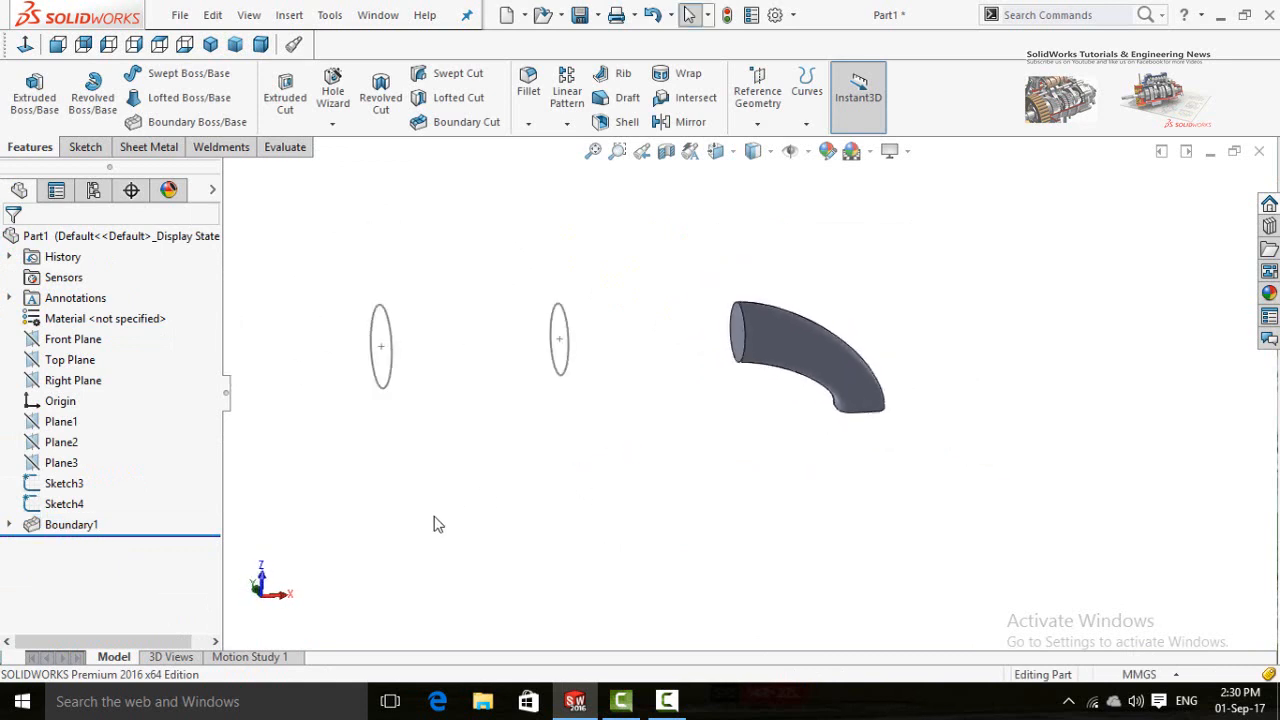
click(9, 527)
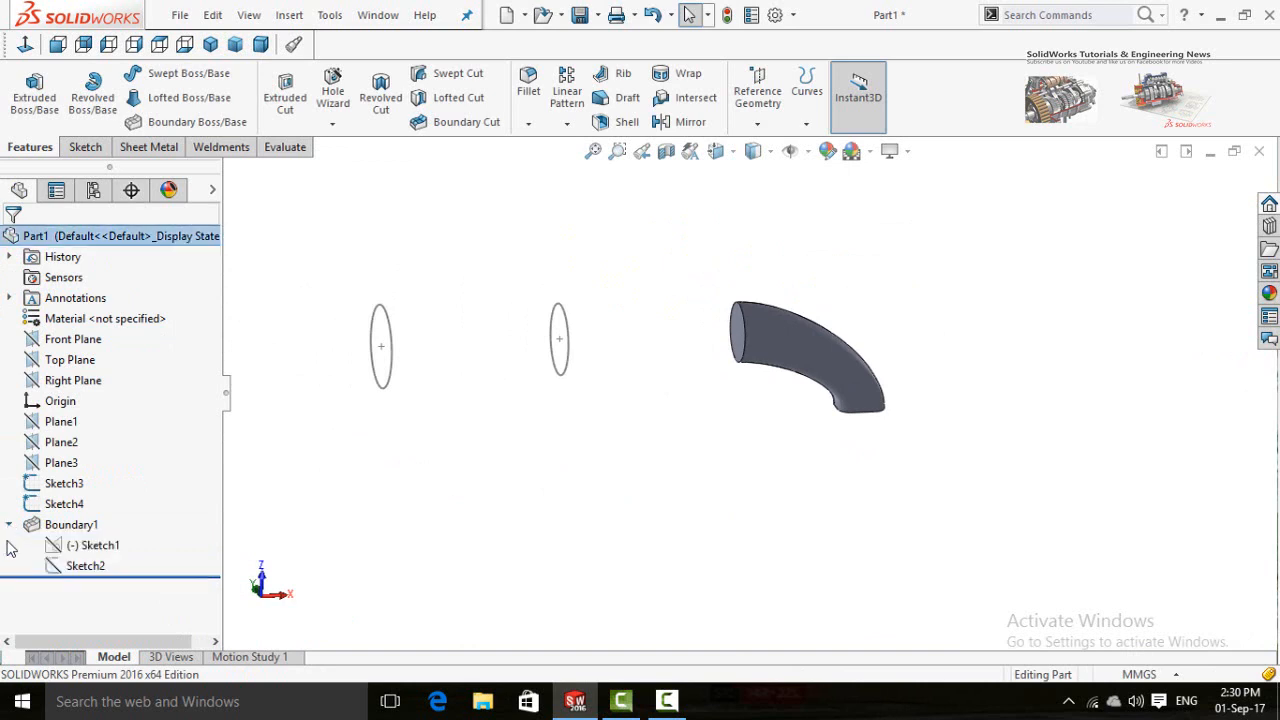
click(58, 553)
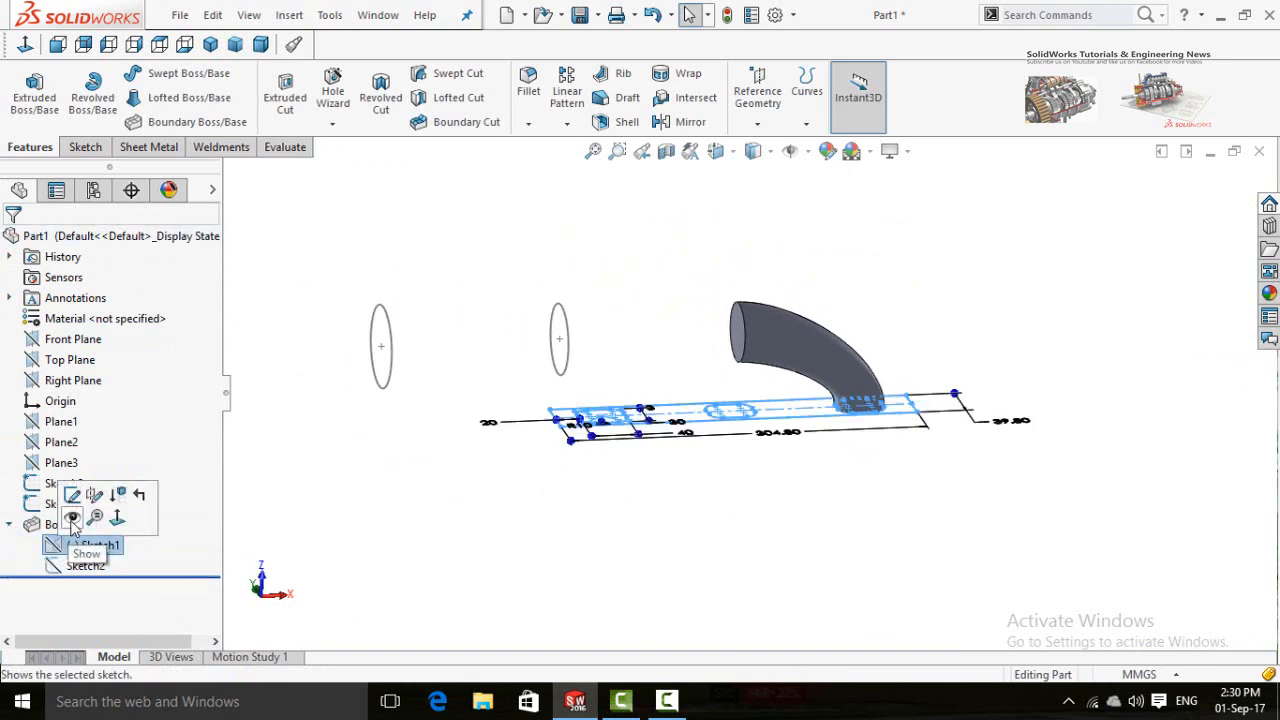
click(72, 517)
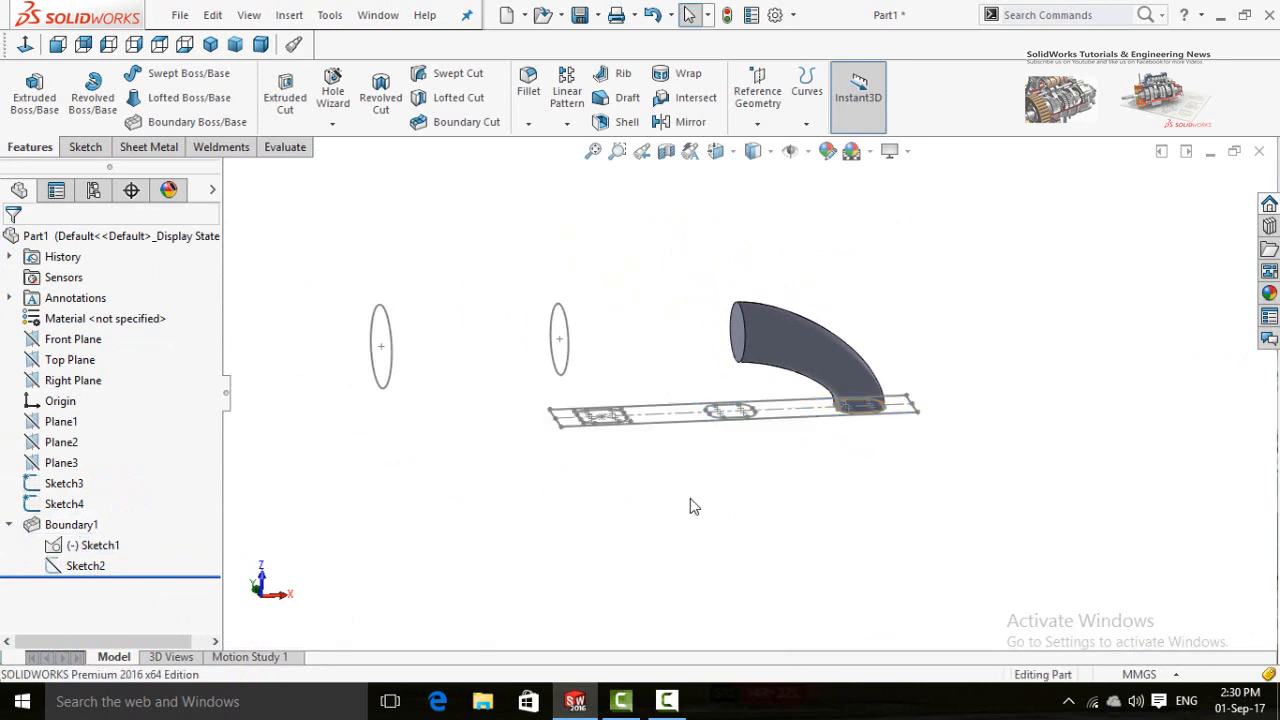
Show the Plane1 circle sketch, Sketch2, absorbed by the first boundary feature.
middle_drag(694, 507, 722, 480)
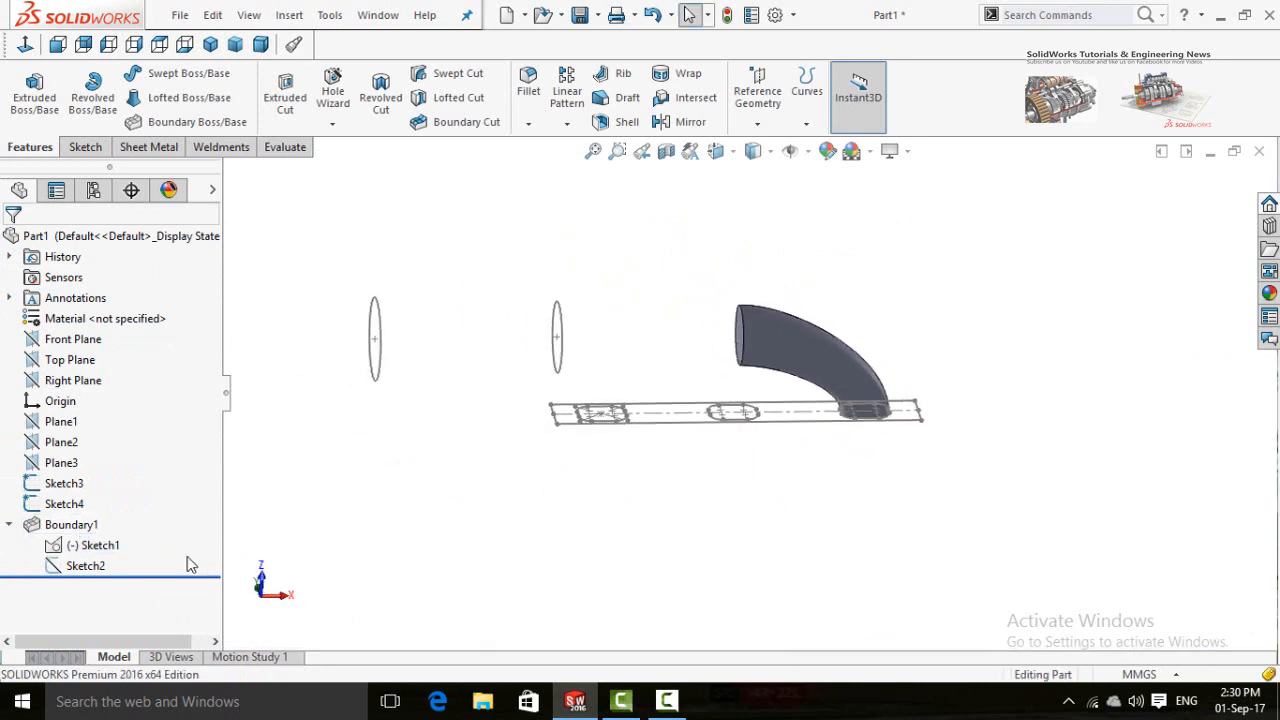
click(80, 566)
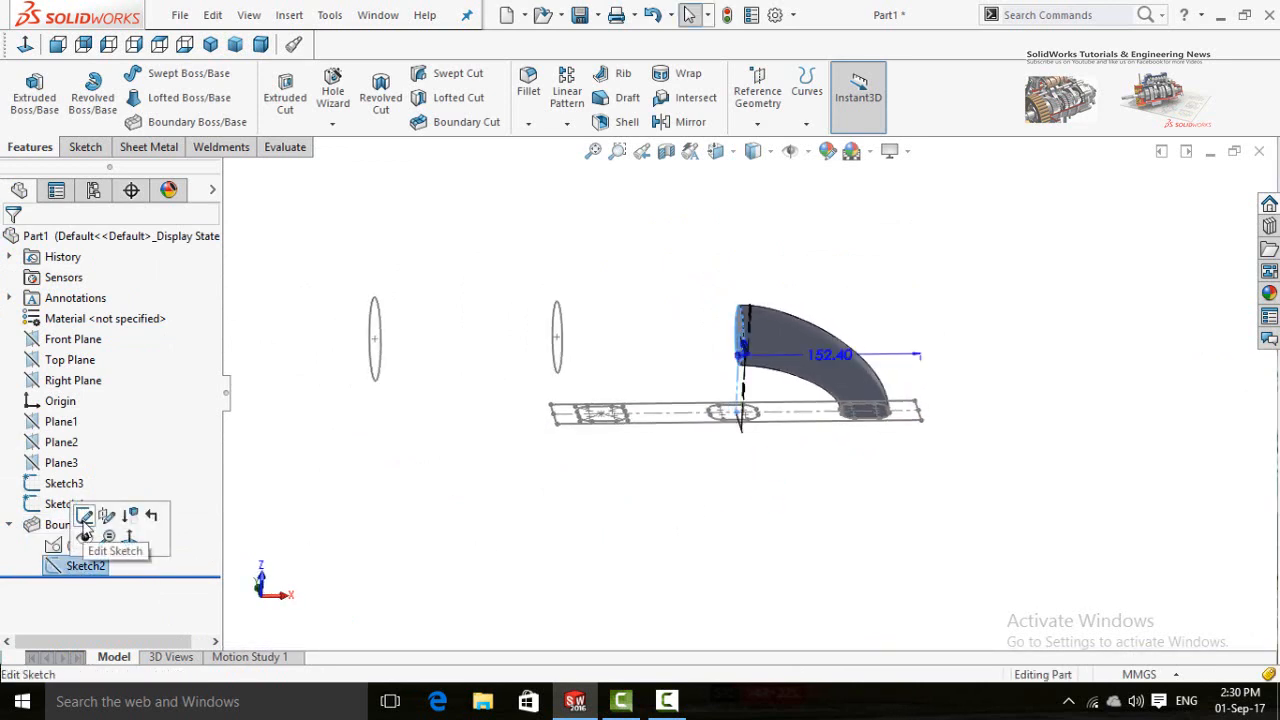
click(580, 545)
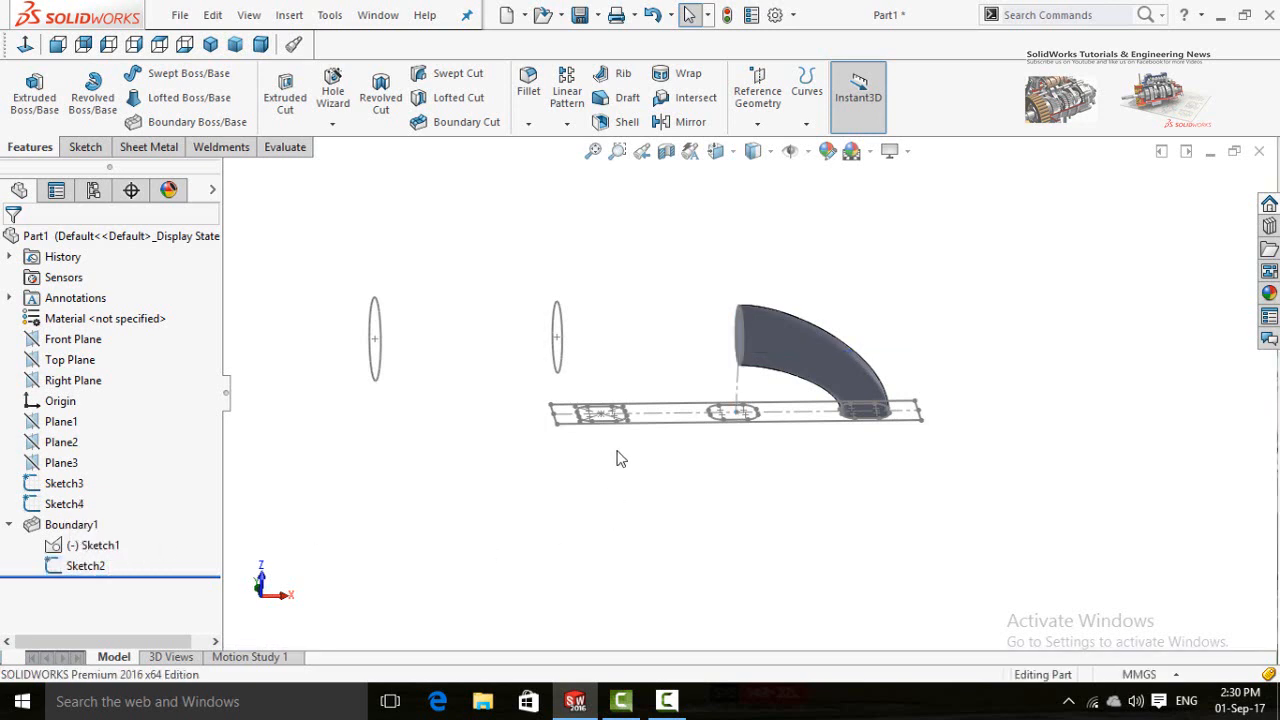
scroll(680, 300, down, 2)
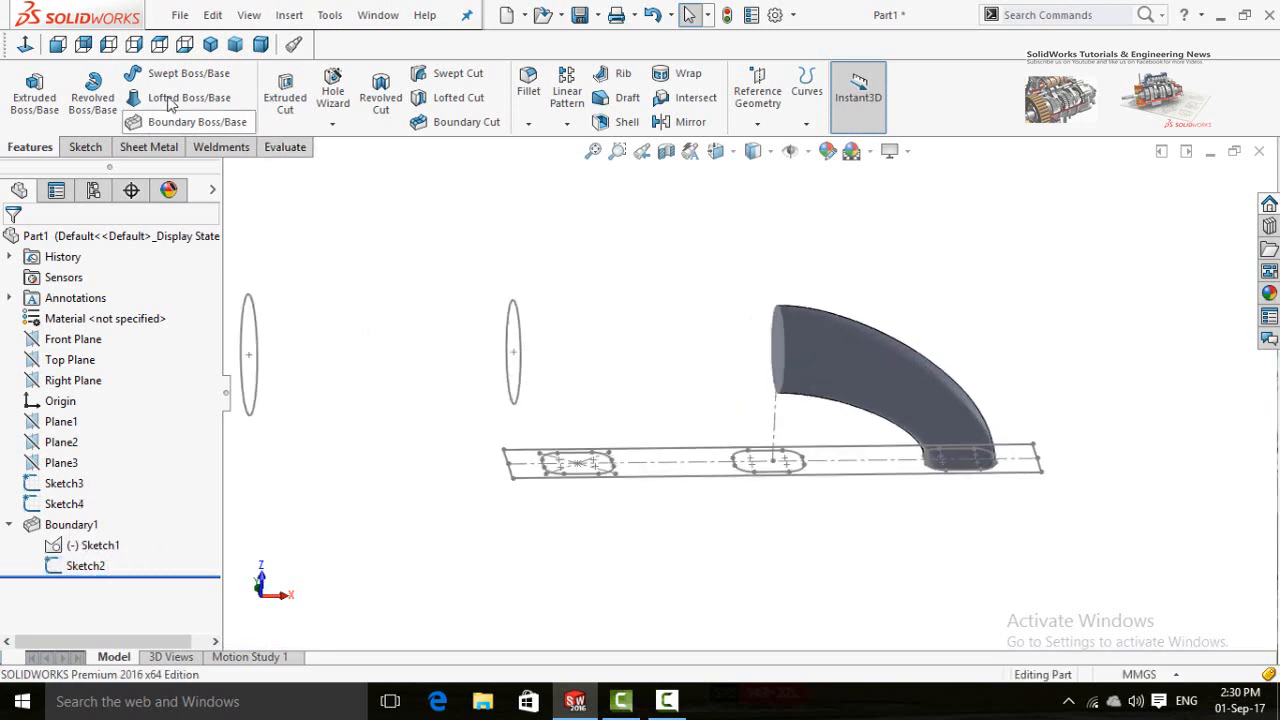
scroll(330, 215, up, 3)
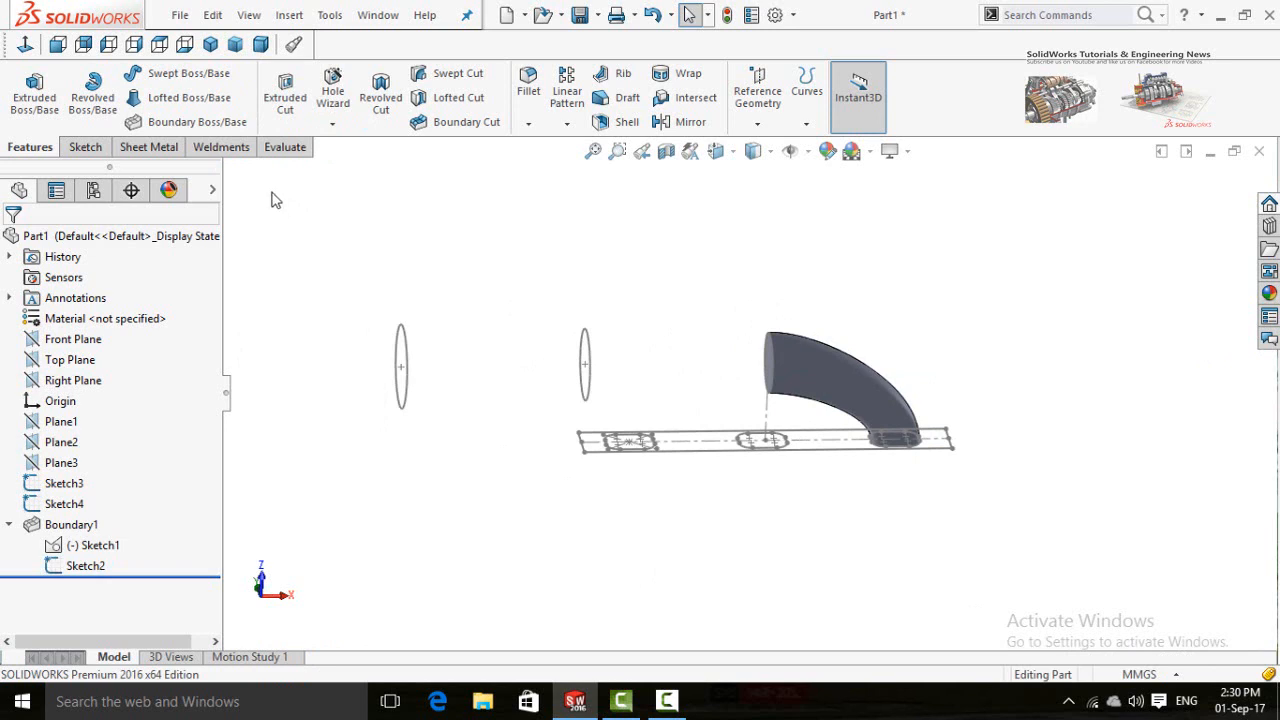
Start a Boundary Boss/Base with the Plane1 circle and the middle circle, Sketch3, as Direction 1 profiles.
click(176, 122)
scroll(745, 320, down, 3)
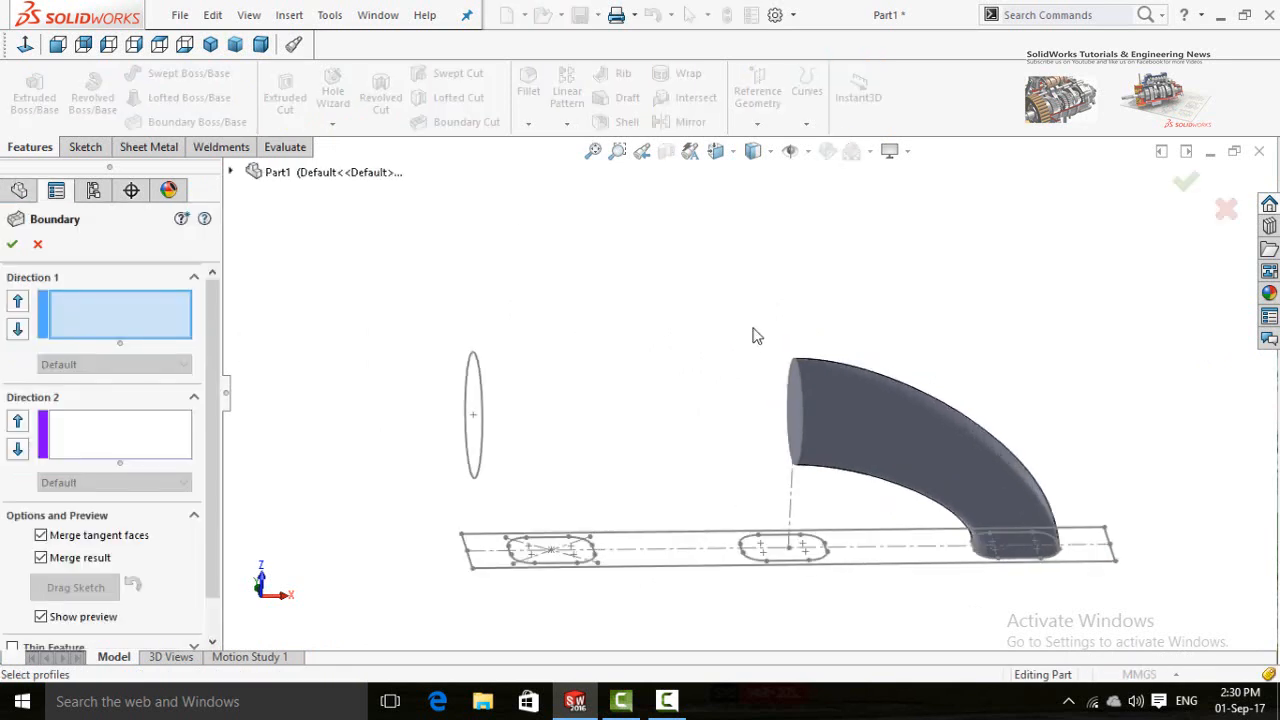
click(800, 380)
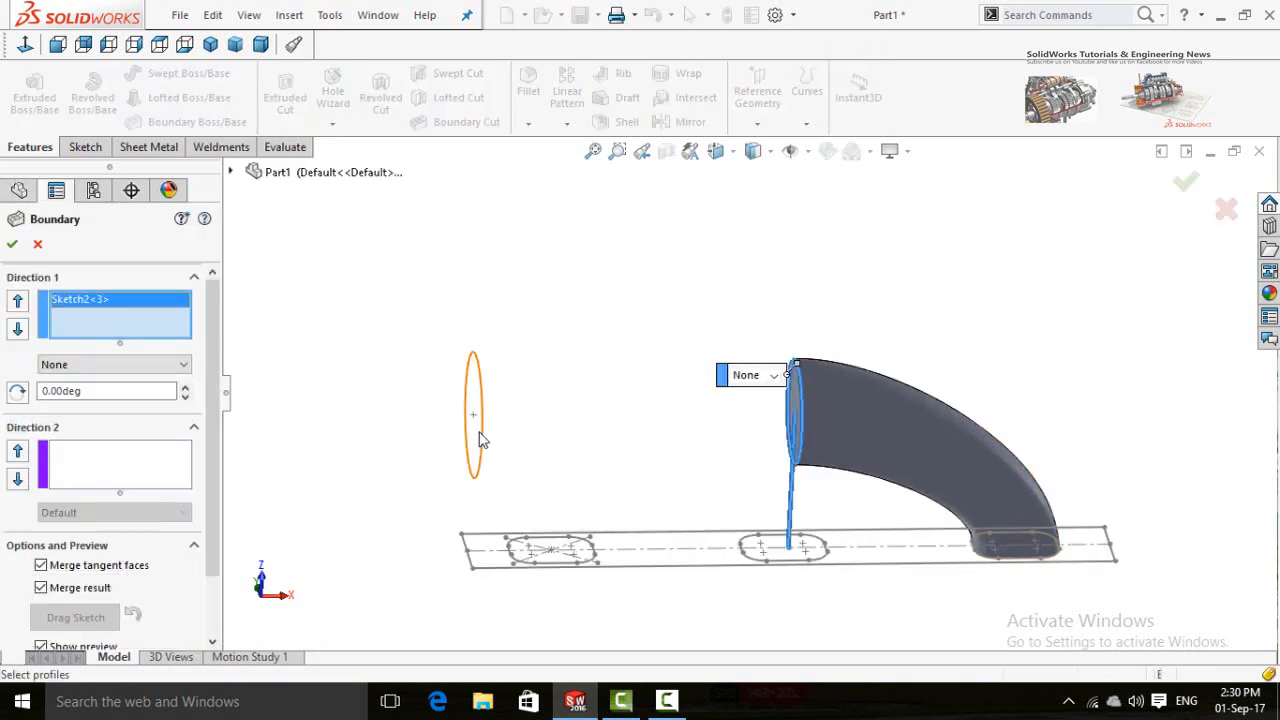
click(479, 440)
mouse_move(410, 445)
middle_down()
mouse_move(416, 413)
mouse_move(603, 434)
middle_up()
Set the tangency of the Sketch2 and Sketch3 circle profiles to Normal To Profile.
click(772, 376)
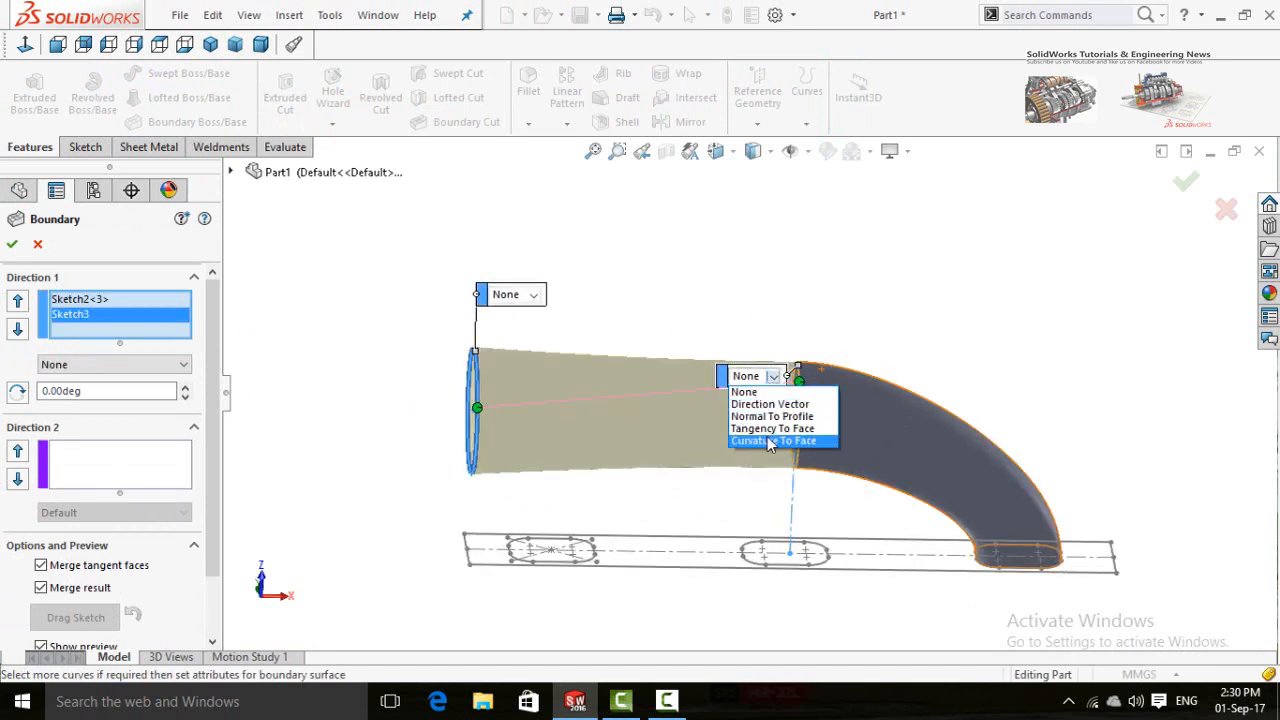
click(772, 416)
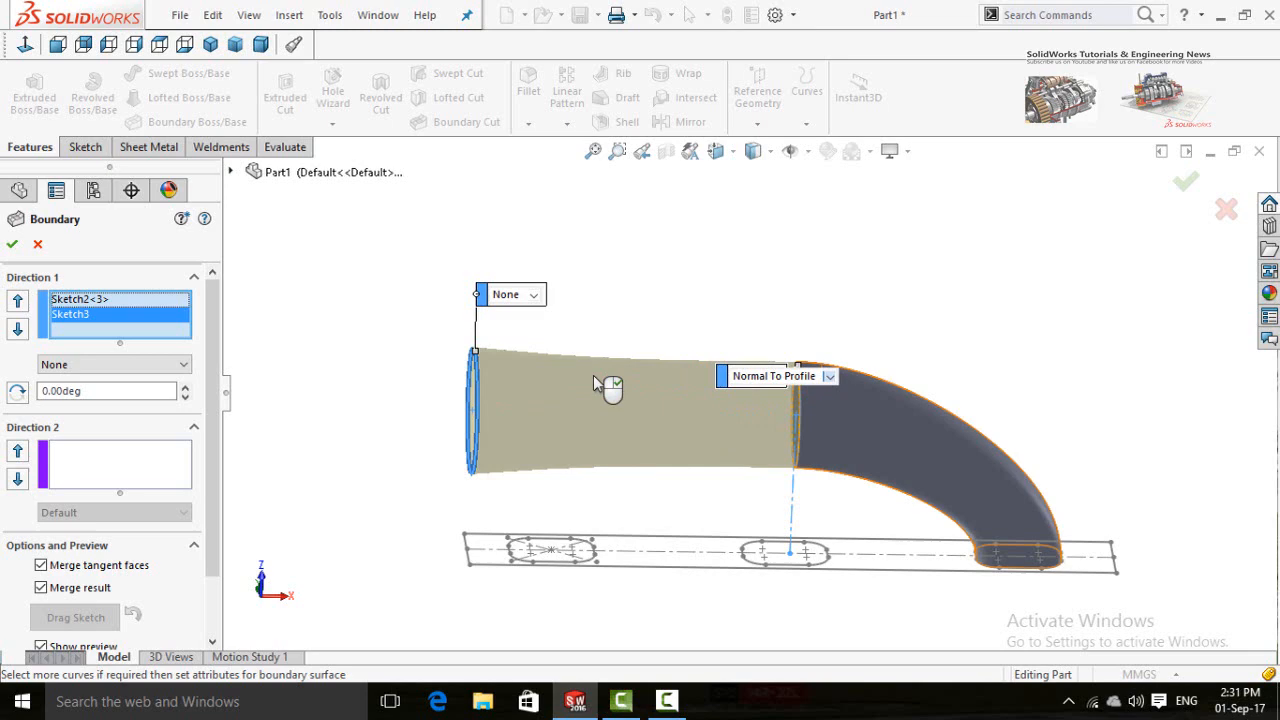
click(533, 294)
click(530, 311)
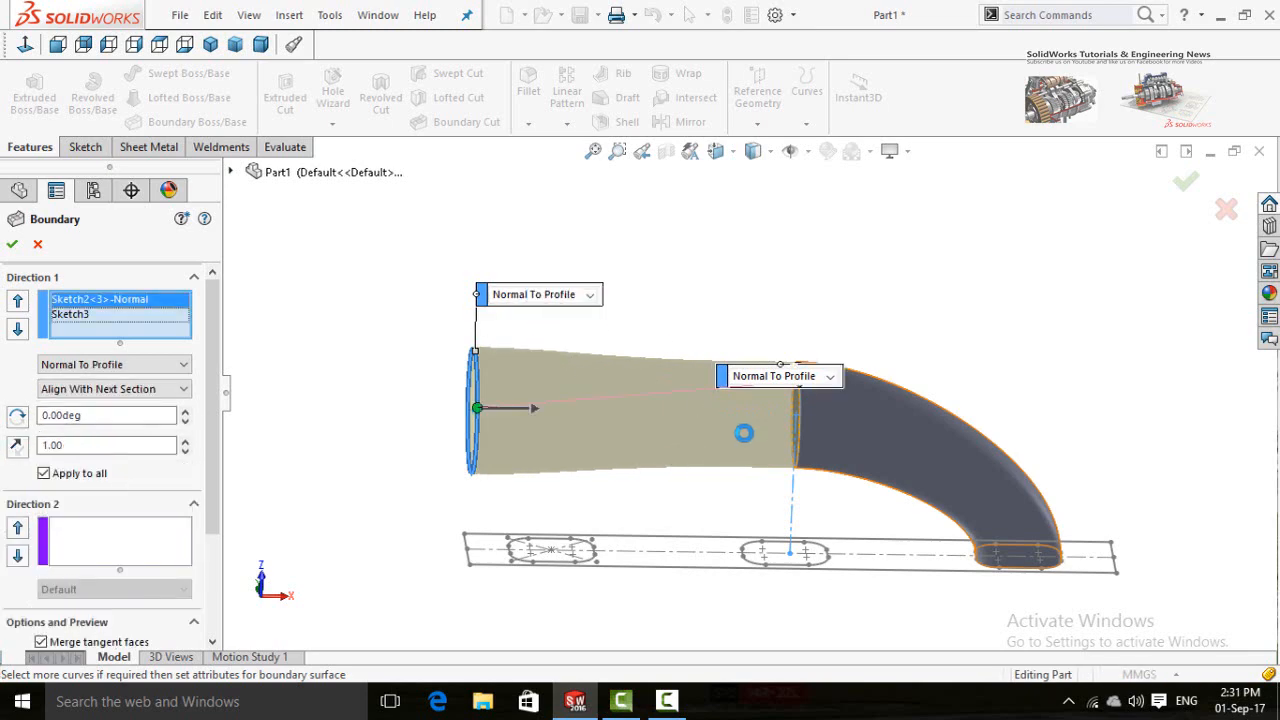
Move the Plane1 circle's tangency callout clear of the model and align its connector point with the one on the Sketch3 circle.
middle_drag(649, 500, 836, 322)
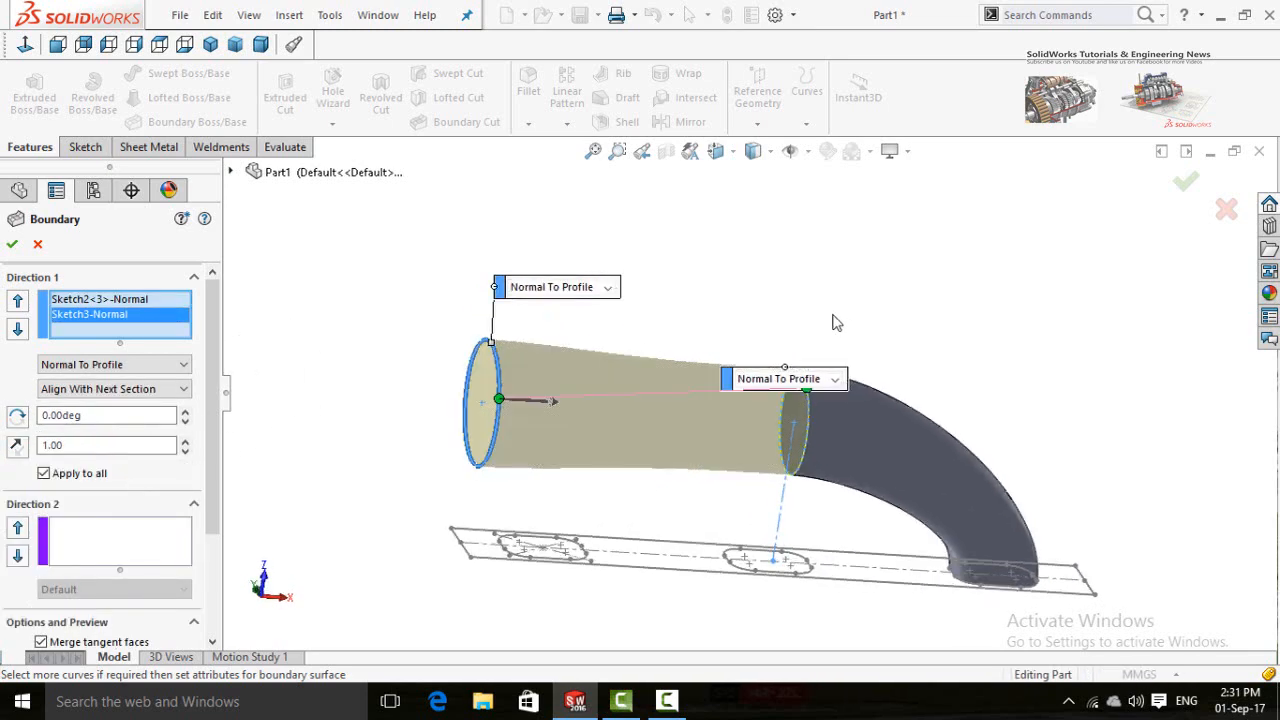
drag(788, 366, 817, 246)
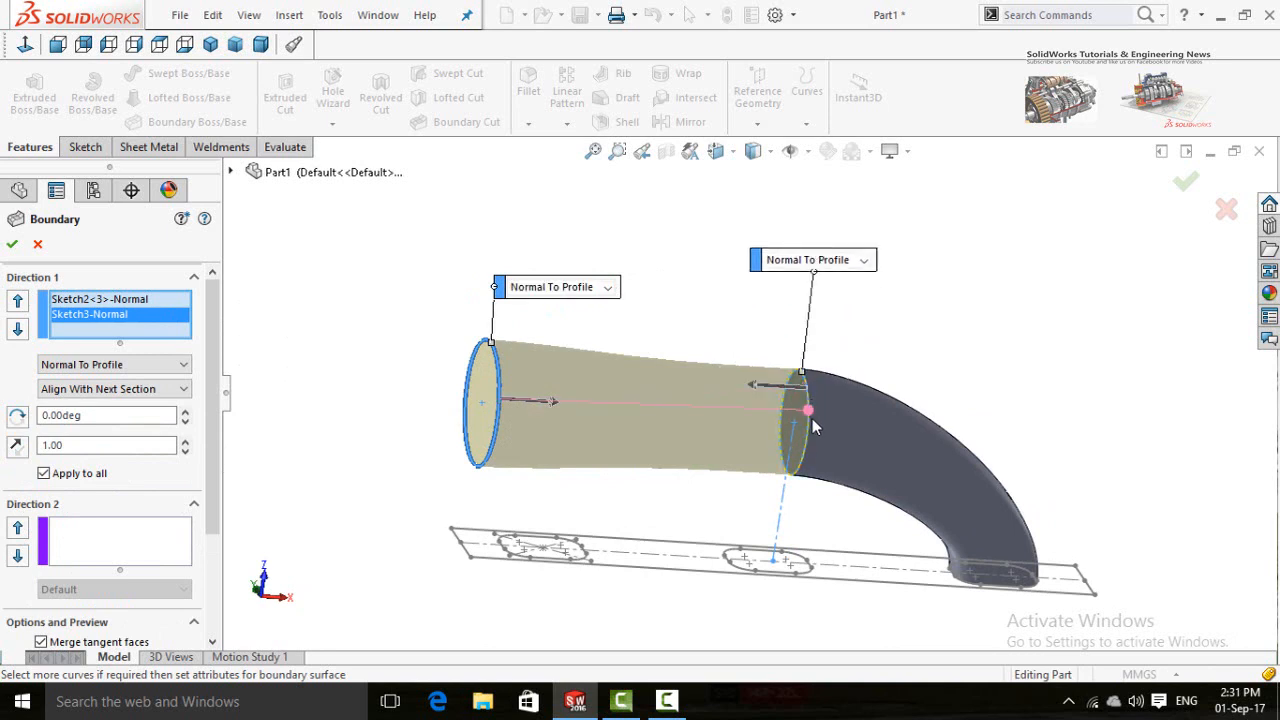
drag(812, 419, 810, 414)
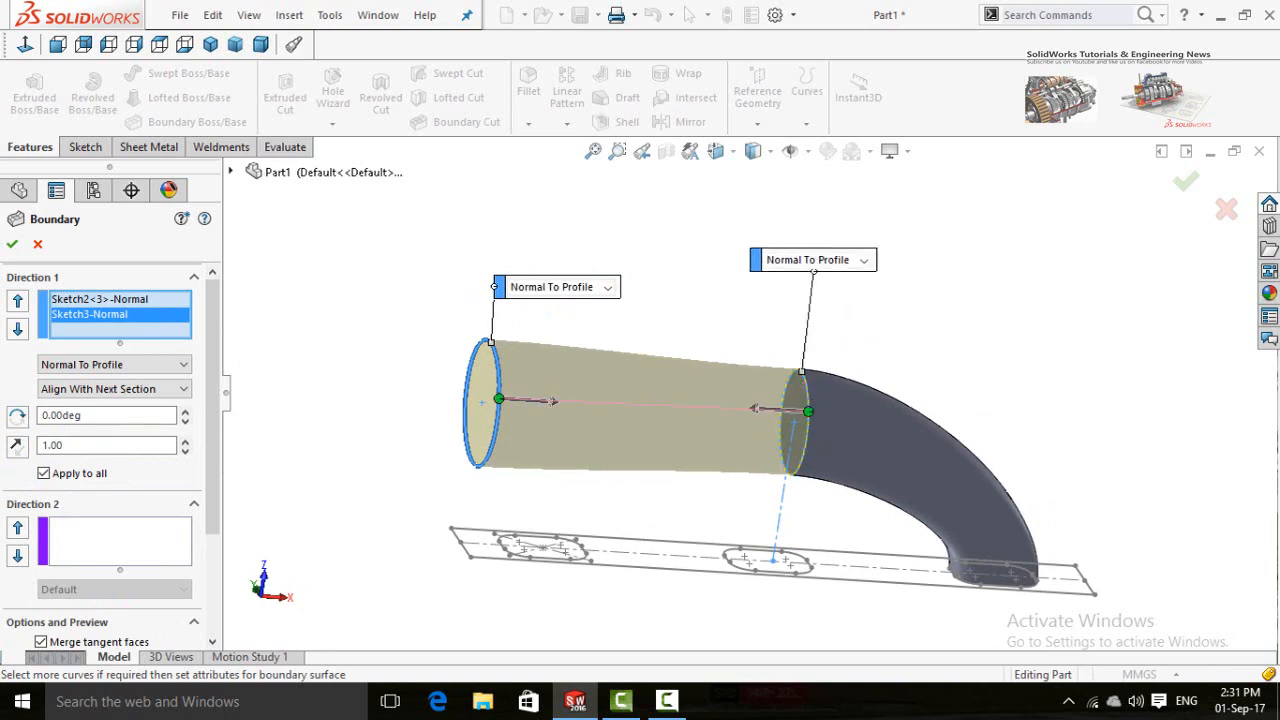
Add the outermost circle, Sketch4, as a third Direction 1 profile with Normal To Profile tangency and create the boundary boss.
mouse_move(649, 508)
middle_down()
mouse_move(623, 486)
mouse_move(634, 457)
mouse_move(709, 457)
mouse_move(660, 491)
mouse_move(505, 521)
middle_up()
scroll(492, 520, up, 1)
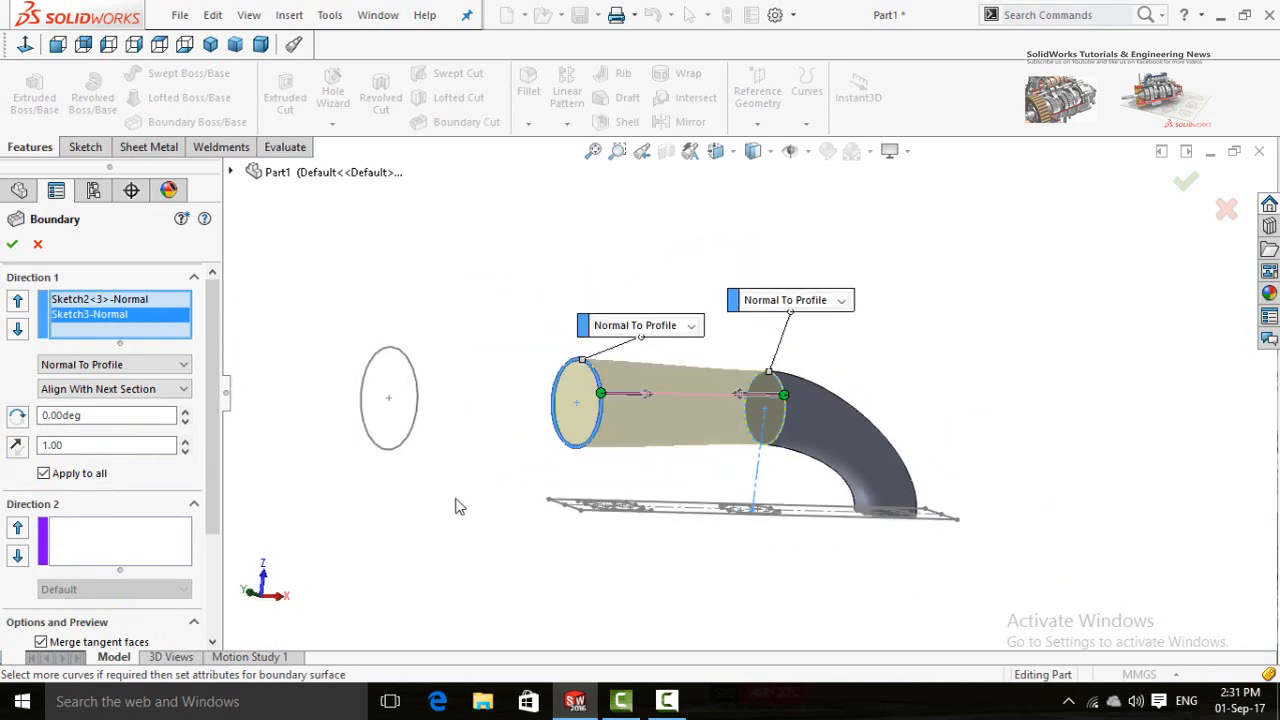
click(394, 452)
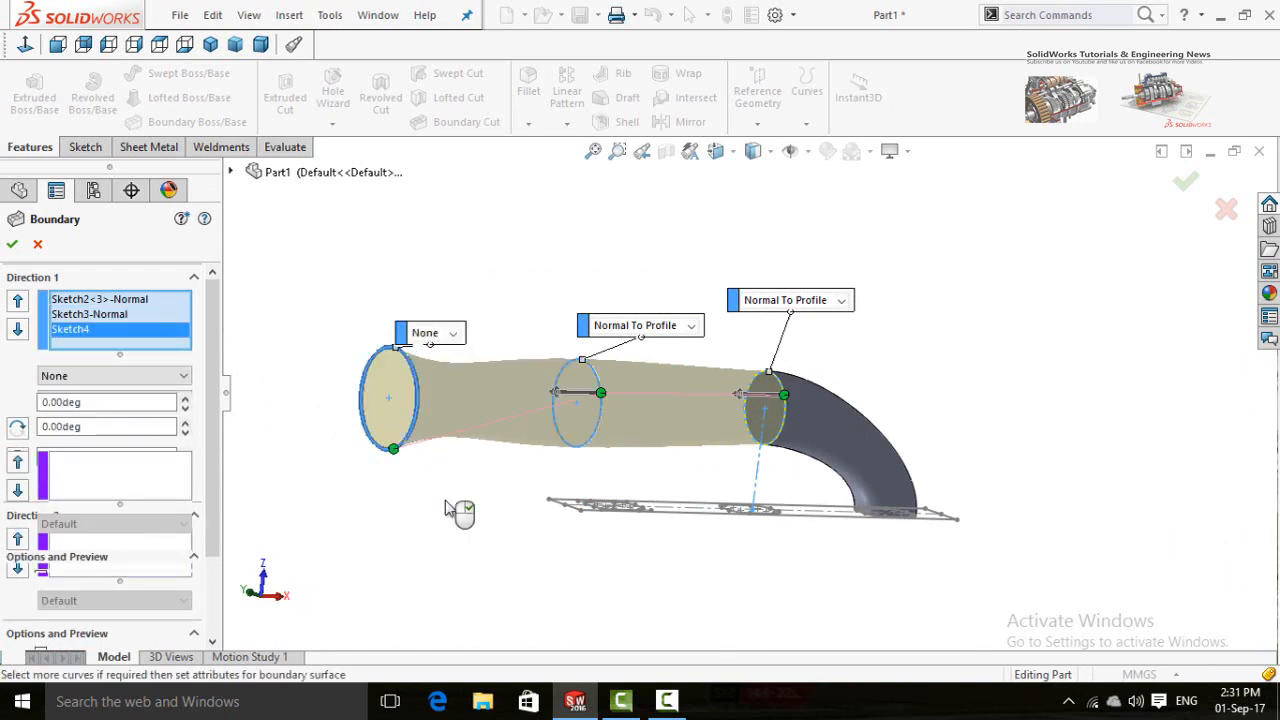
click(435, 341)
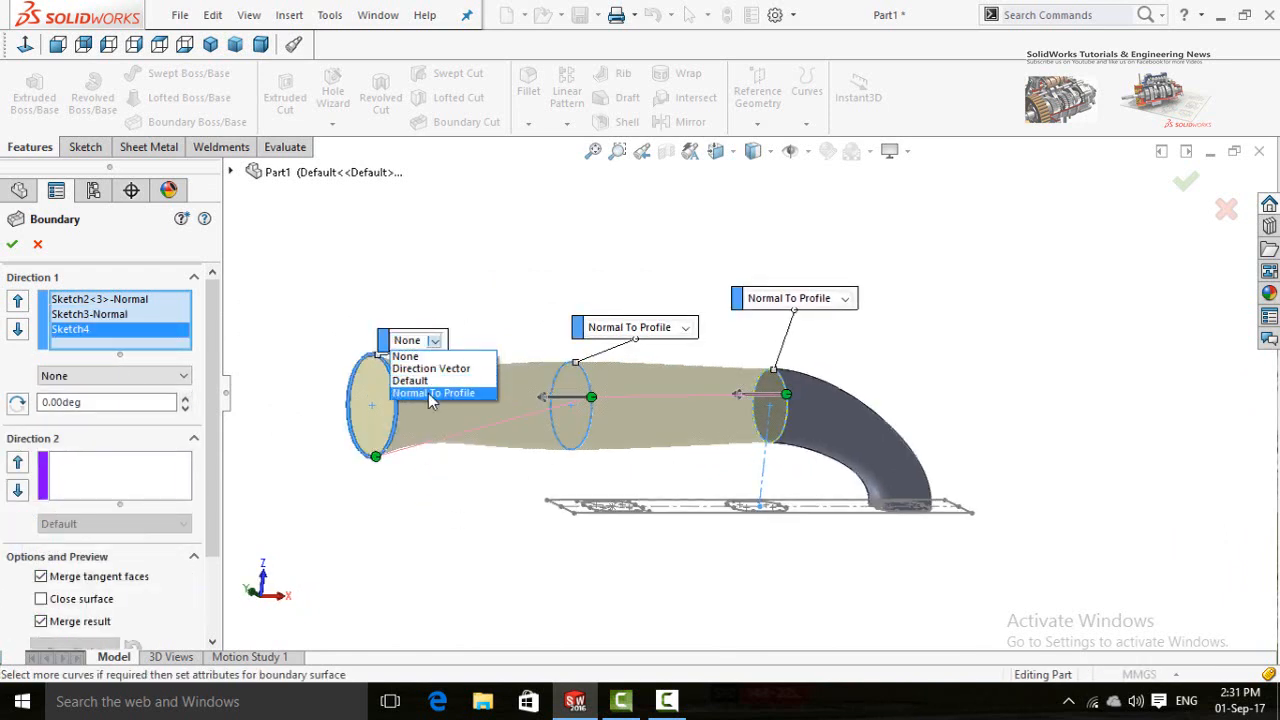
click(432, 393)
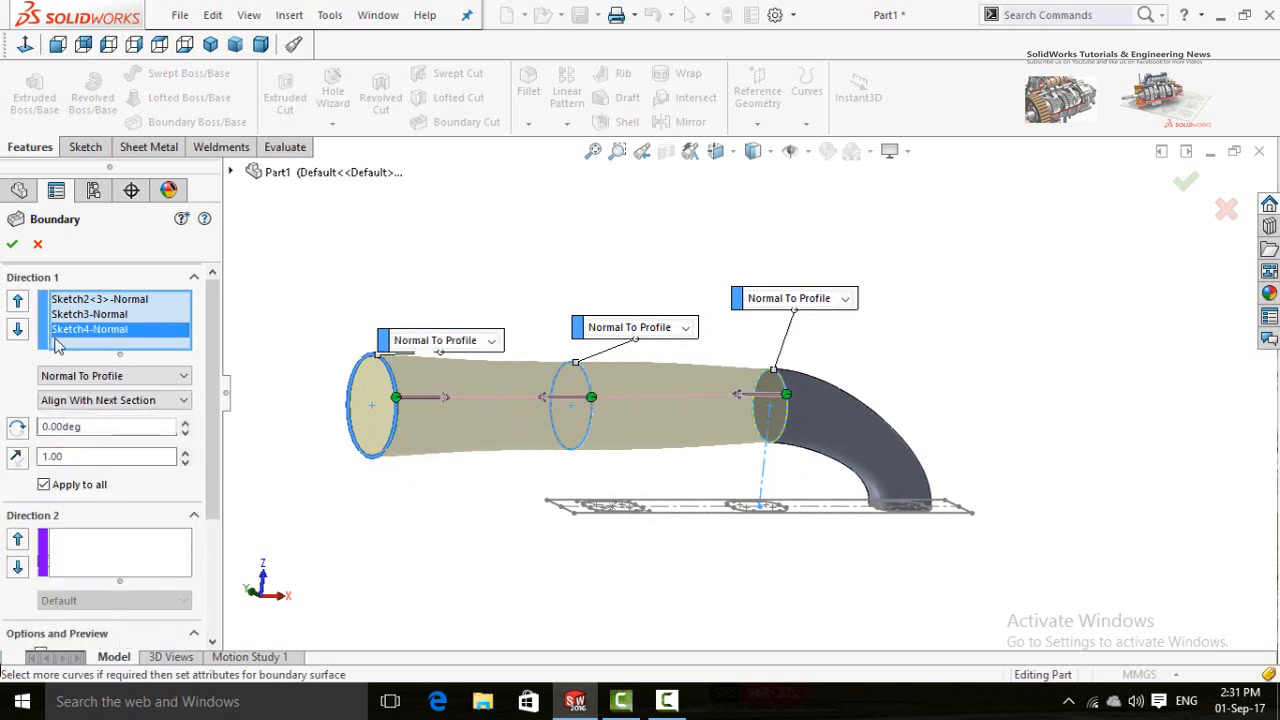
click(12, 245)
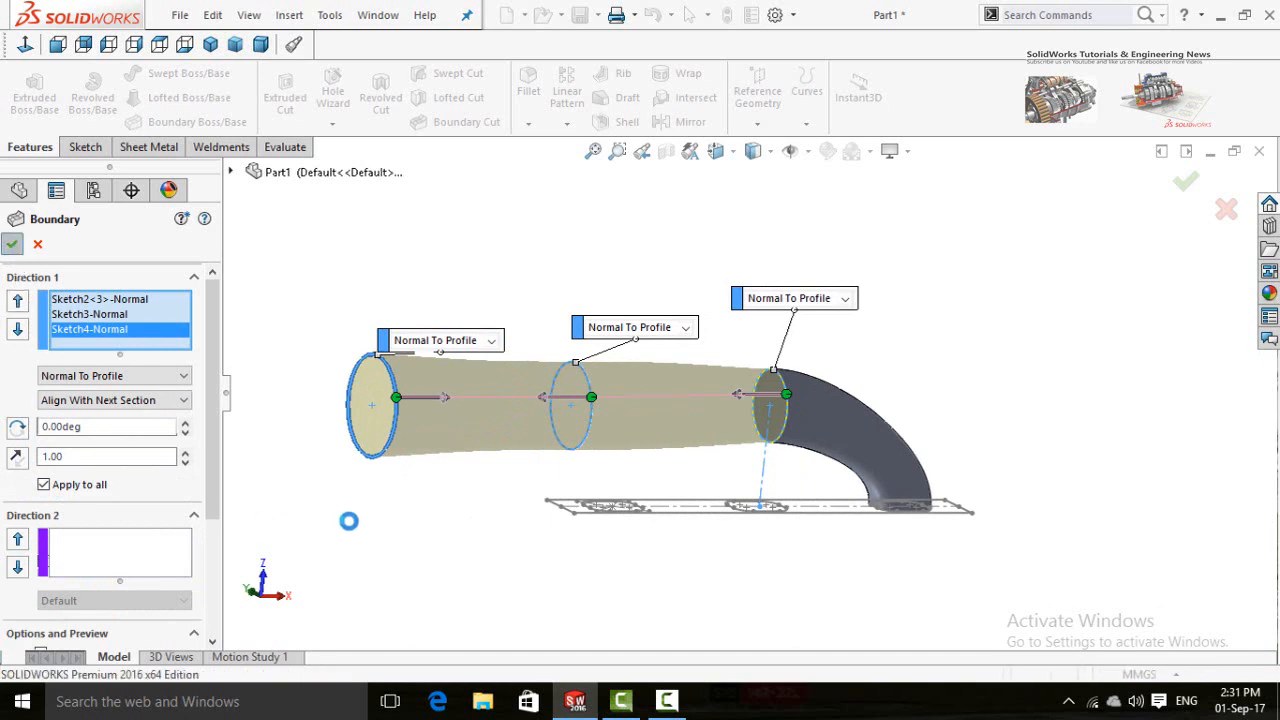
Show the circle sketches Sketch3 and Sketch4 absorbed by the second boundary feature.
mouse_move(489, 567)
middle_down()
mouse_move(437, 534)
mouse_move(446, 469)
mouse_move(485, 514)
mouse_move(591, 537)
mouse_move(623, 517)
mouse_move(697, 560)
mouse_move(712, 553)
mouse_move(500, 546)
mouse_move(469, 520)
mouse_move(457, 554)
mouse_move(471, 568)
middle_up()
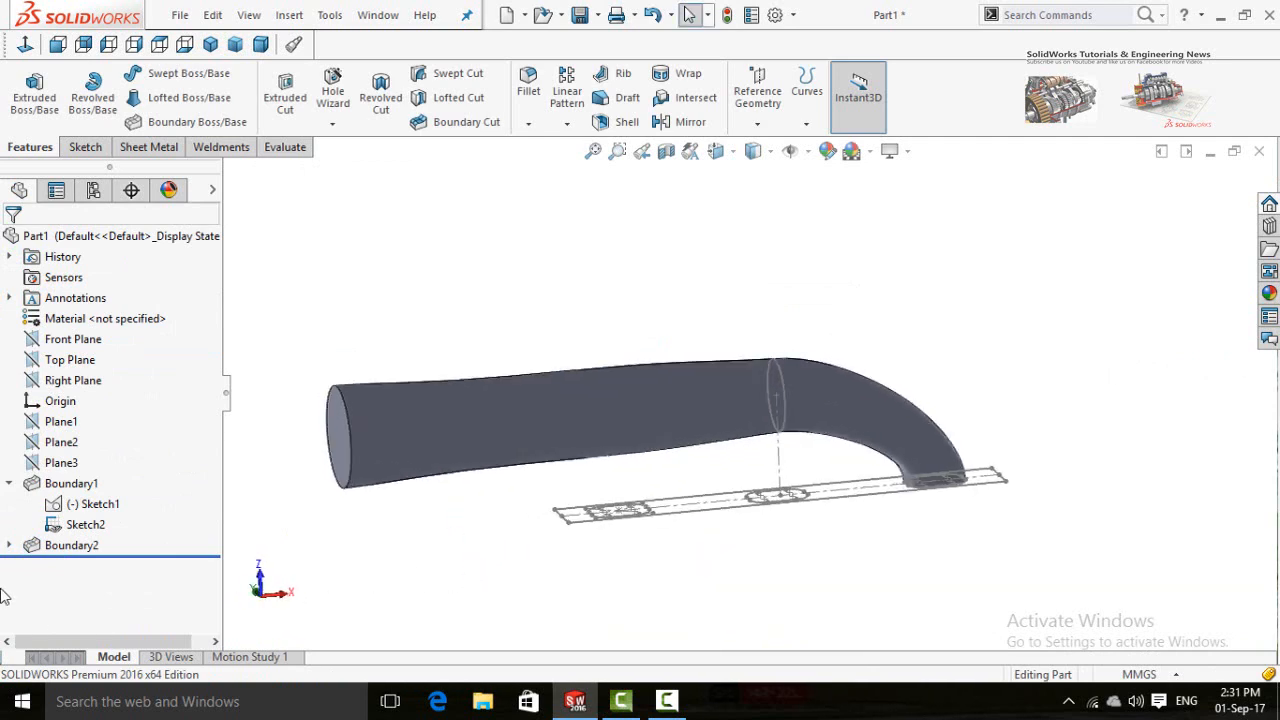
click(9, 546)
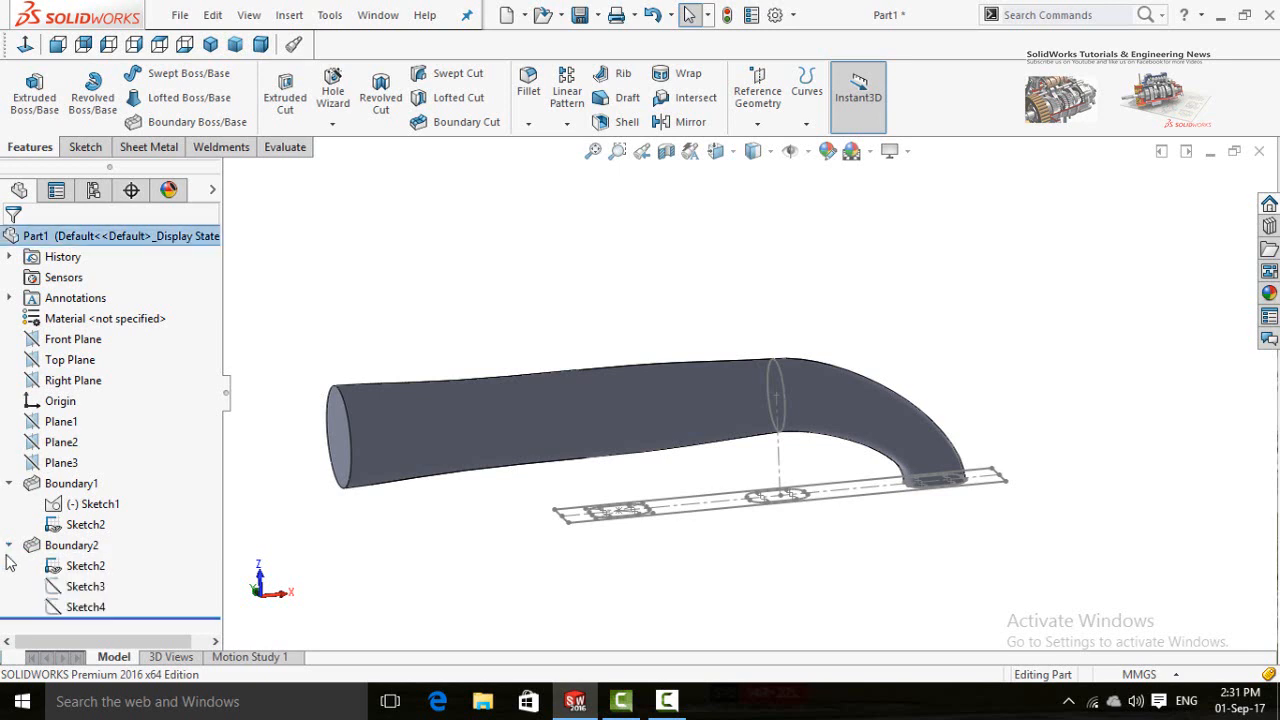
click(80, 566)
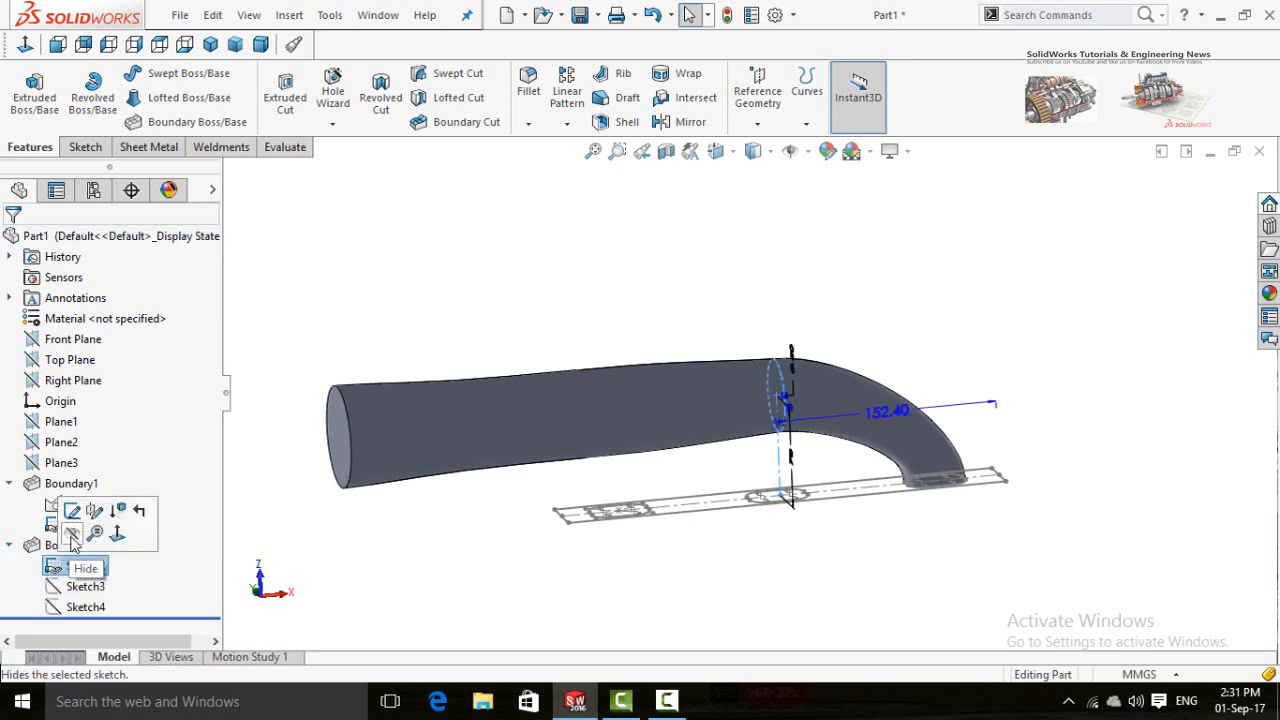
click(52, 586)
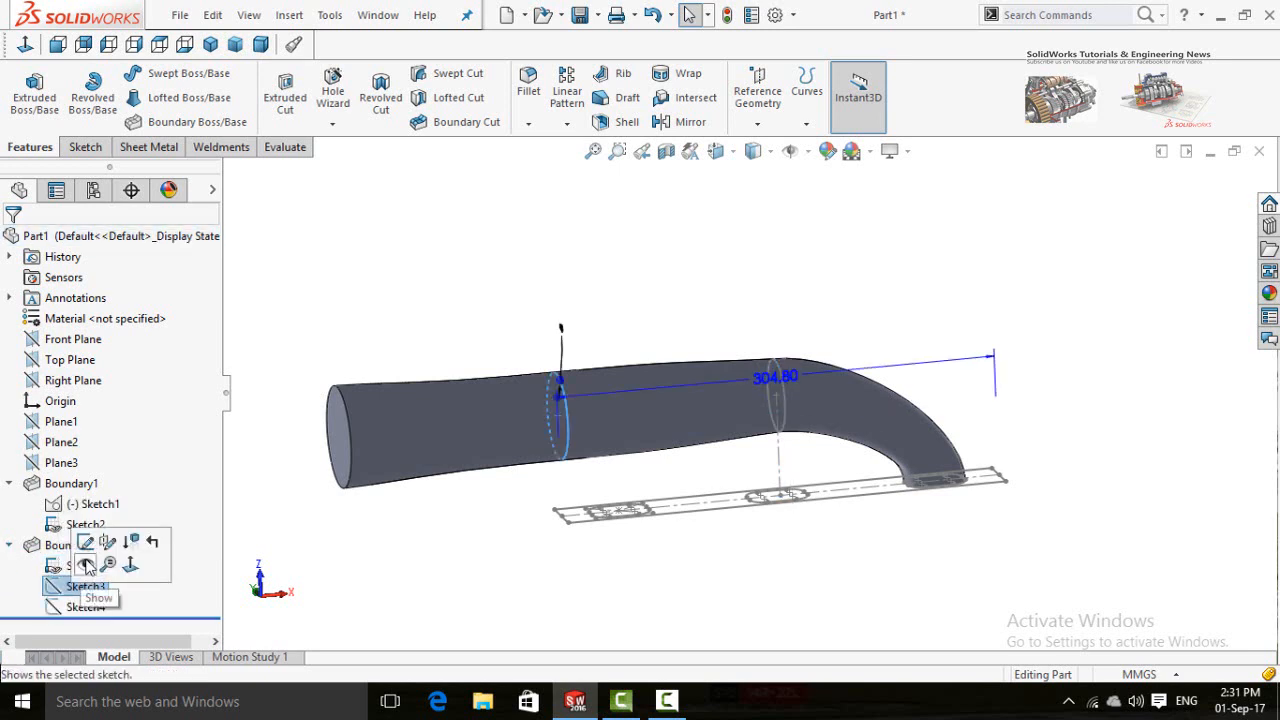
click(87, 565)
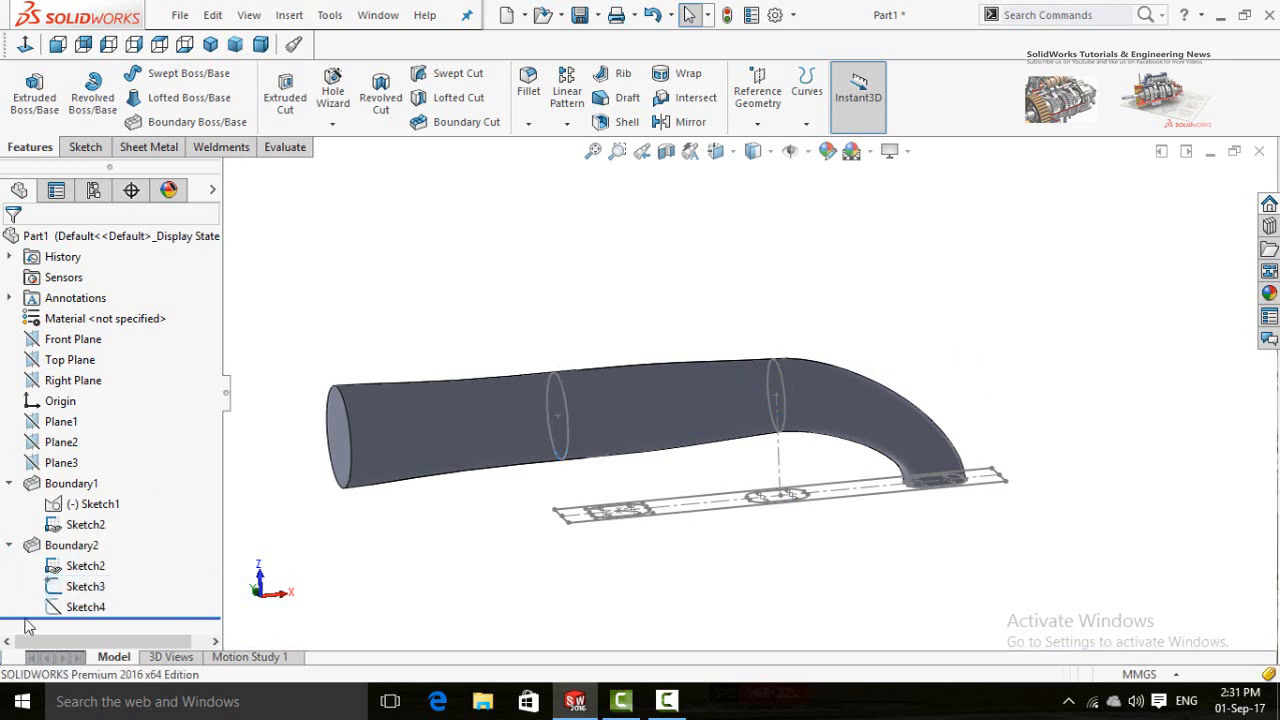
click(80, 607)
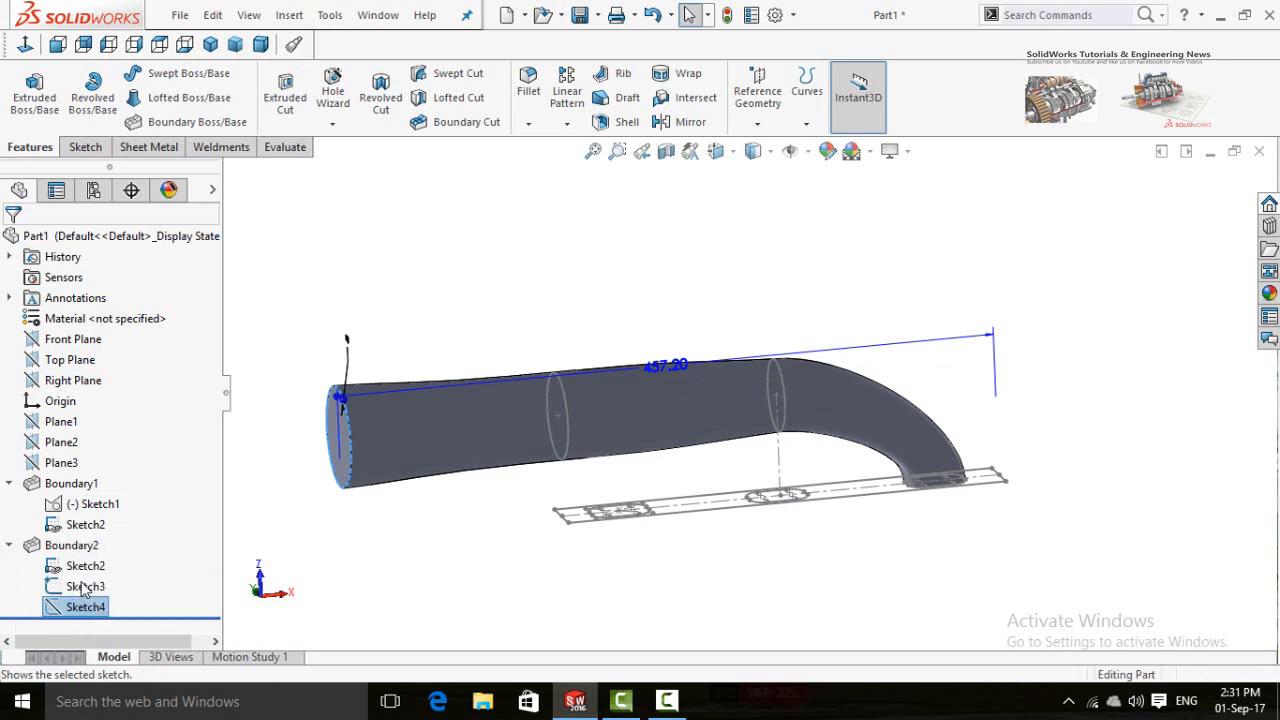
click(408, 589)
Start a Boundary Boss/Base with the closed loop of the strip's middle opening and the Sketch3 circle as Direction 1 profiles.
middle_drag(471, 571, 369, 448)
click(190, 121)
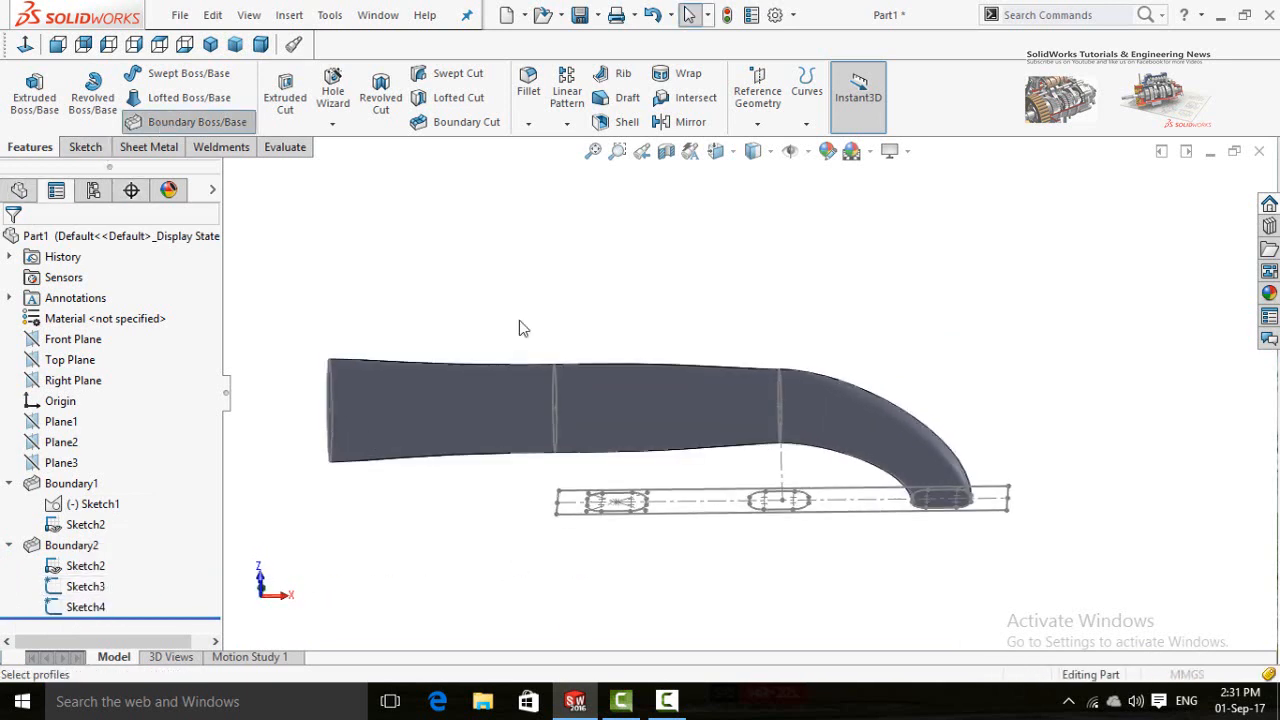
scroll(771, 435, down, 5)
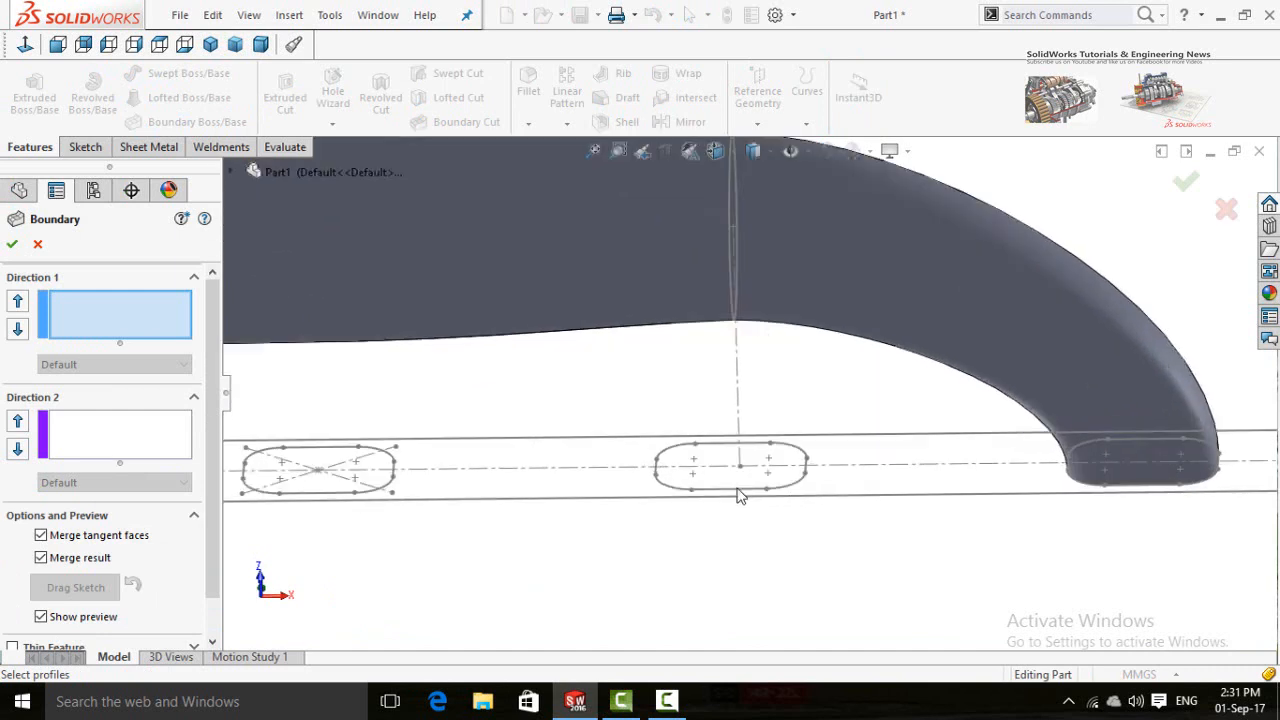
click(738, 490)
click(787, 550)
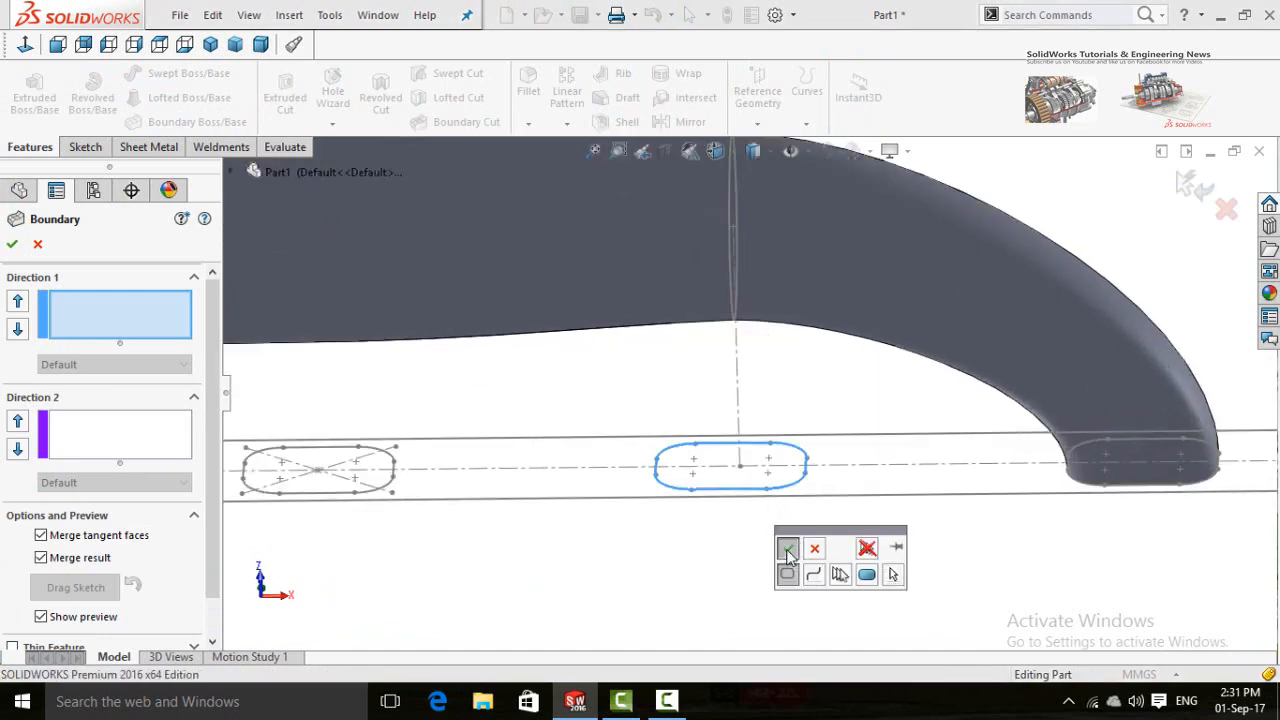
scroll(632, 460, up, 3)
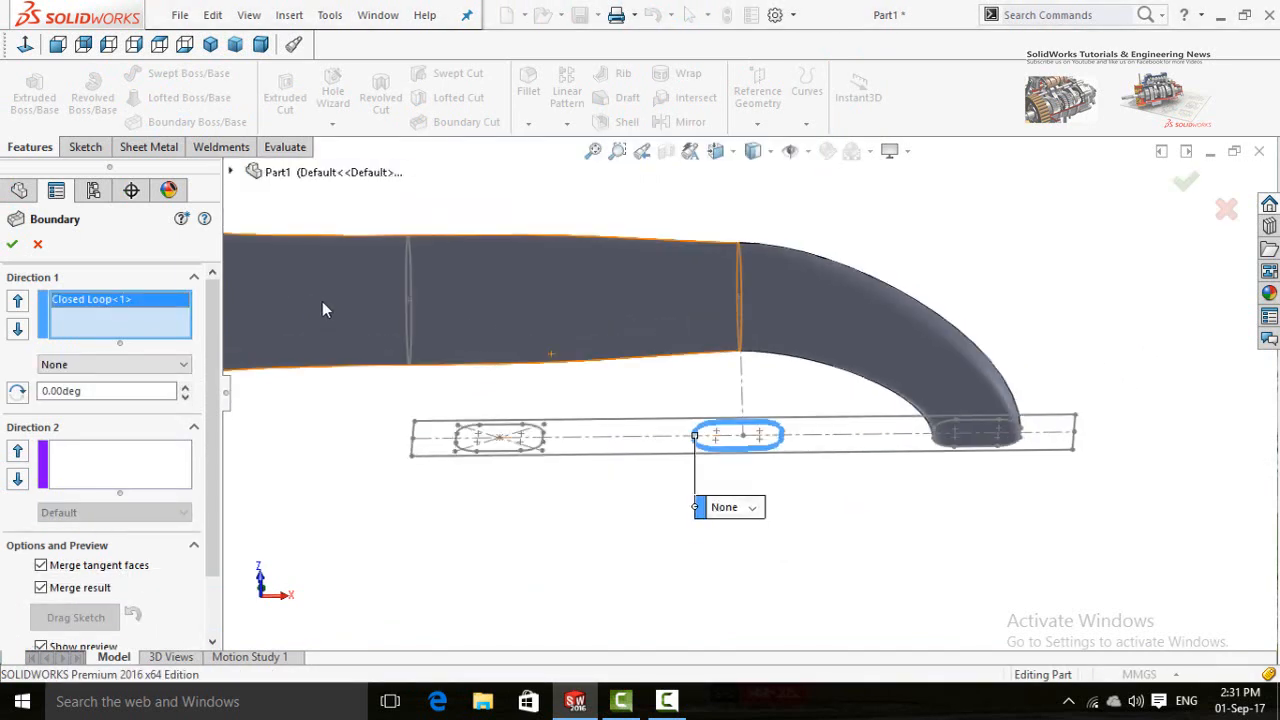
scroll(421, 343, down, 3)
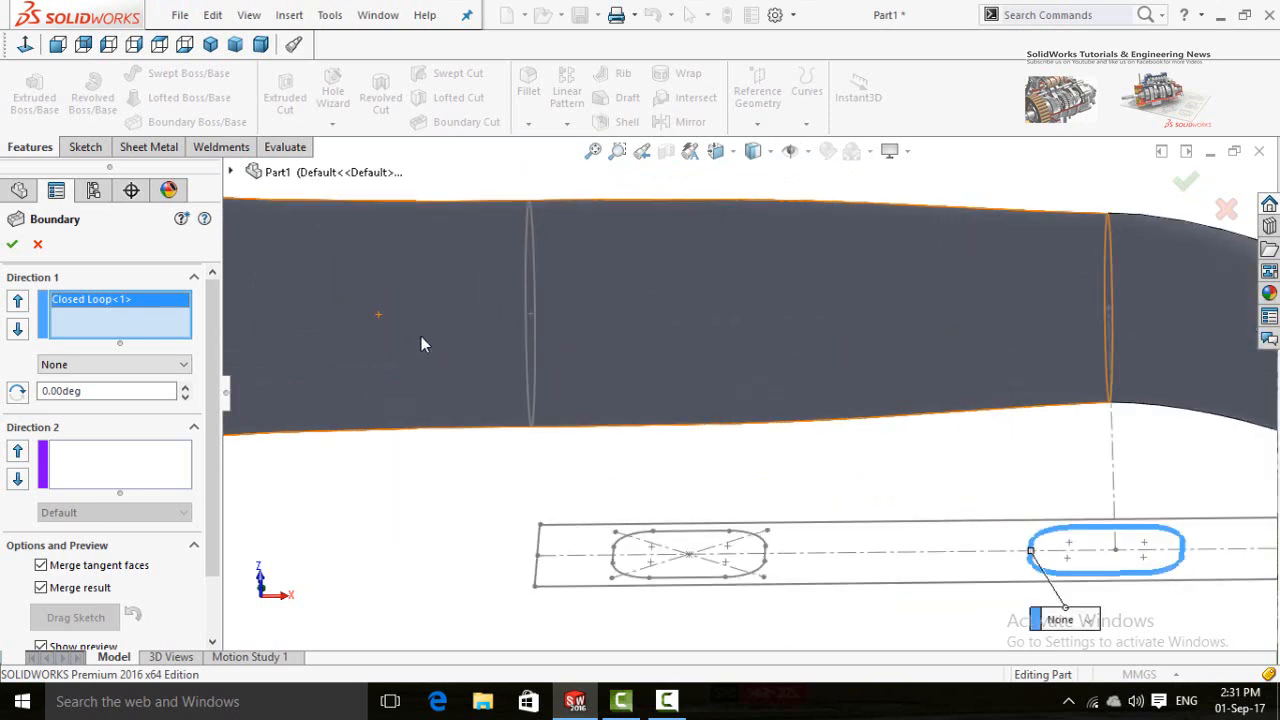
click(527, 401)
key(z)
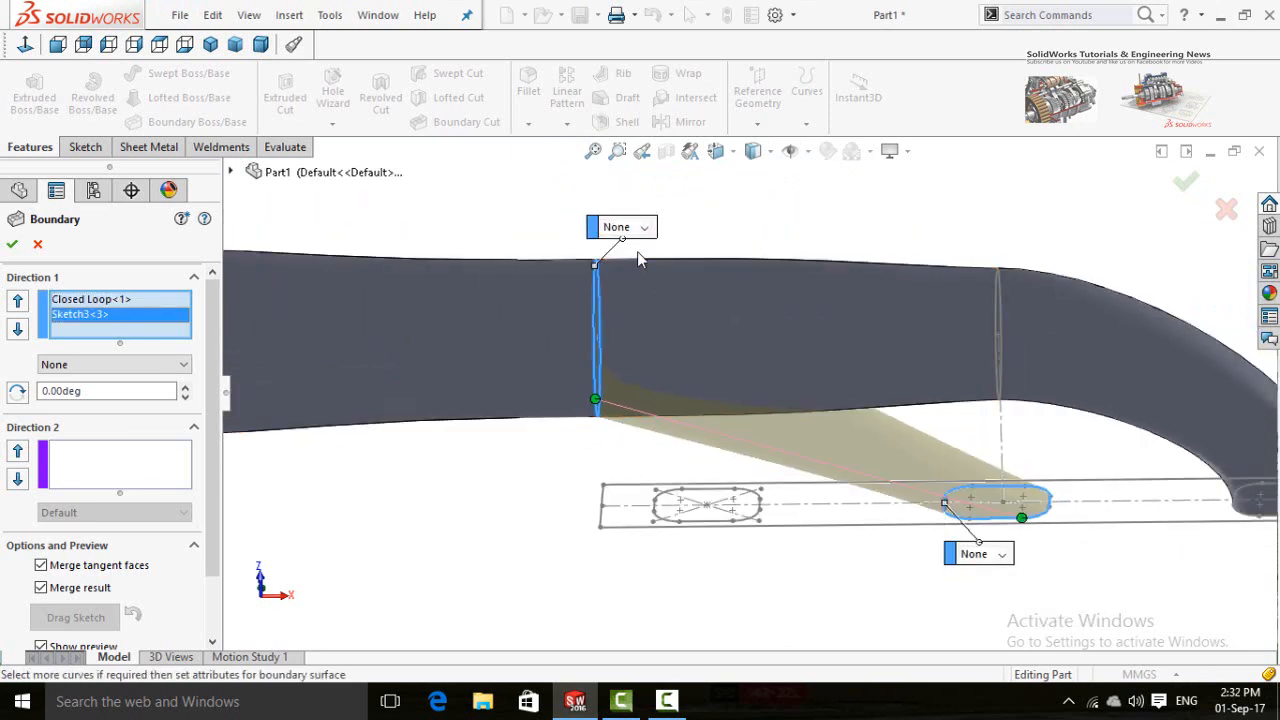
Set the tangency of the middle opening and Sketch3 circle profiles to Normal To Profile and create the boundary boss.
click(643, 229)
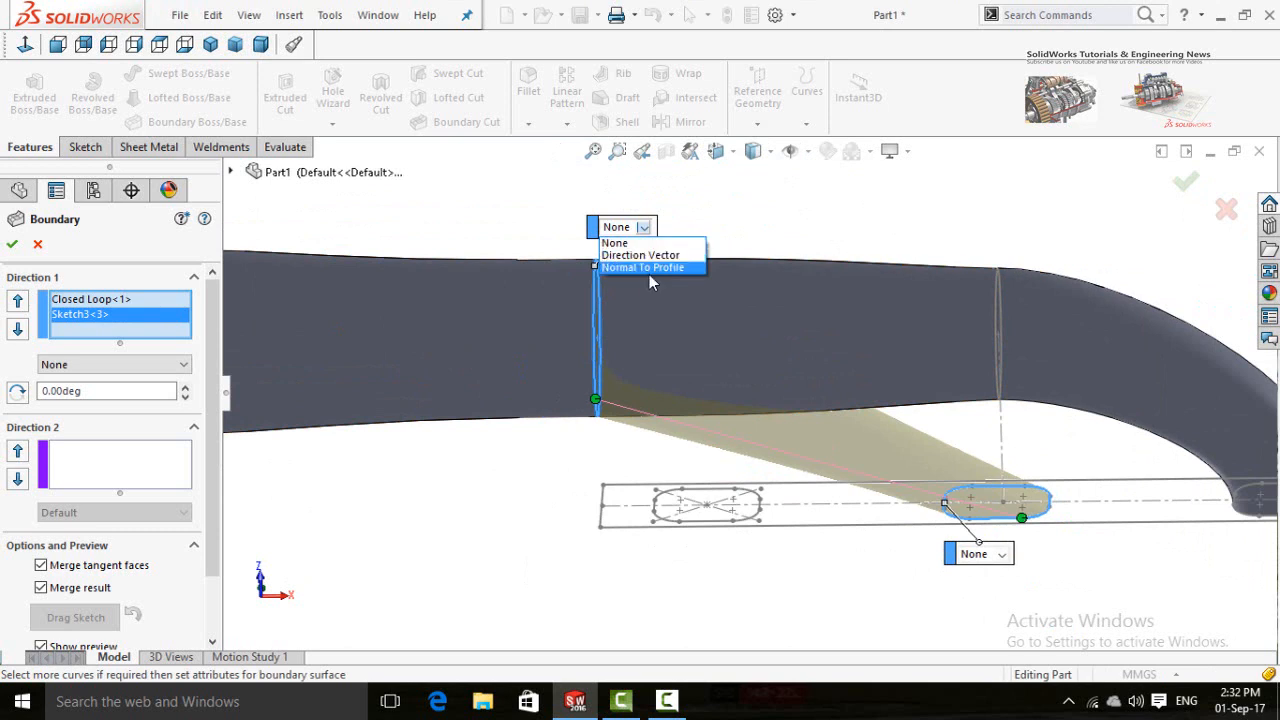
click(632, 268)
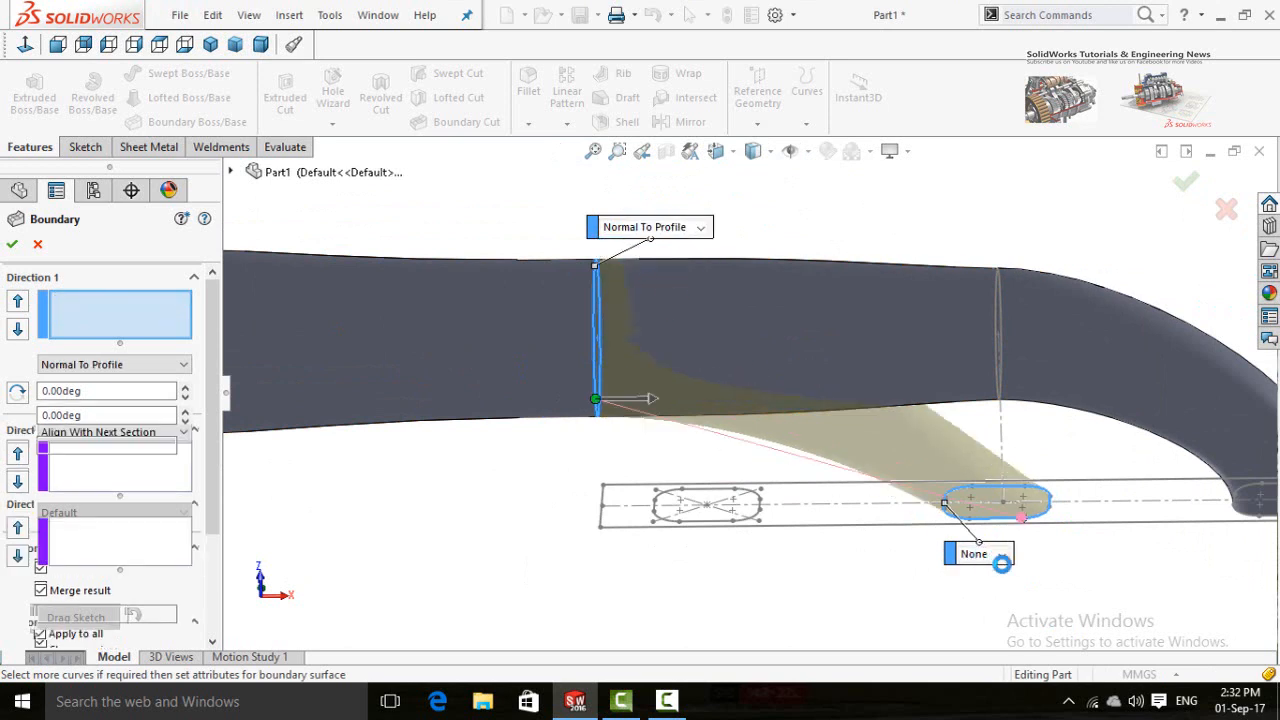
click(1003, 557)
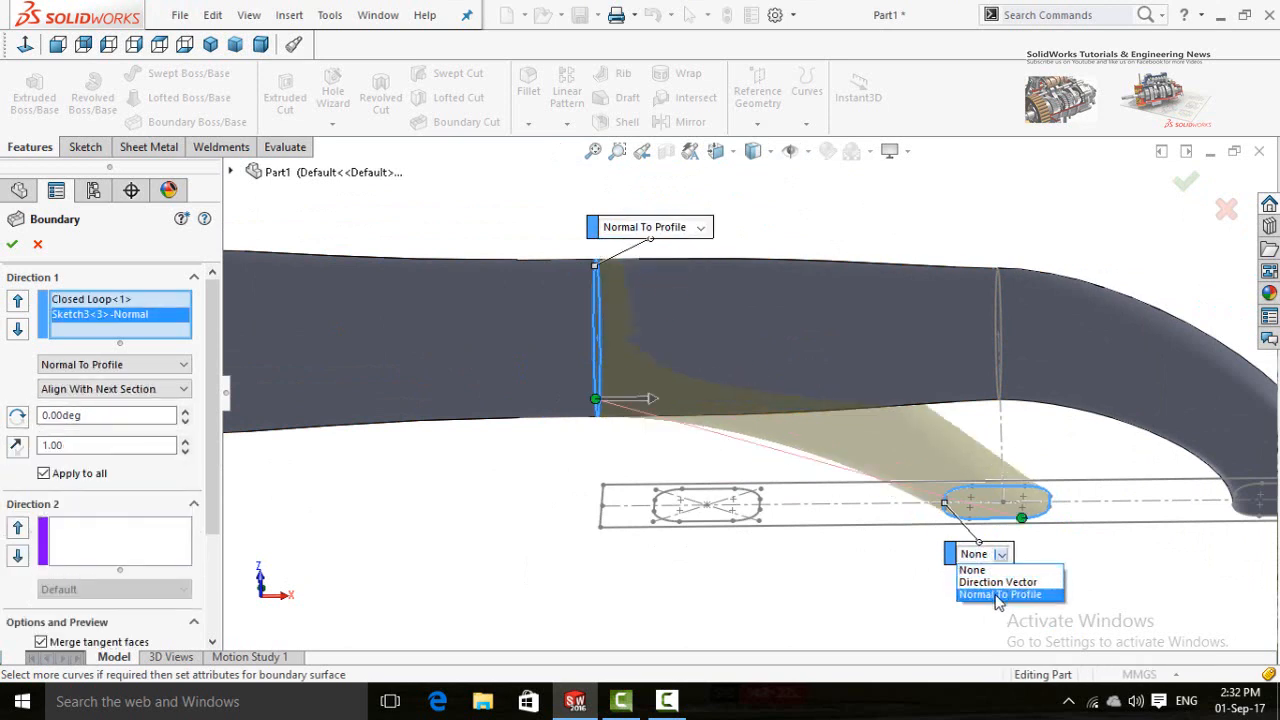
click(997, 595)
middle_drag(886, 586, 586, 556)
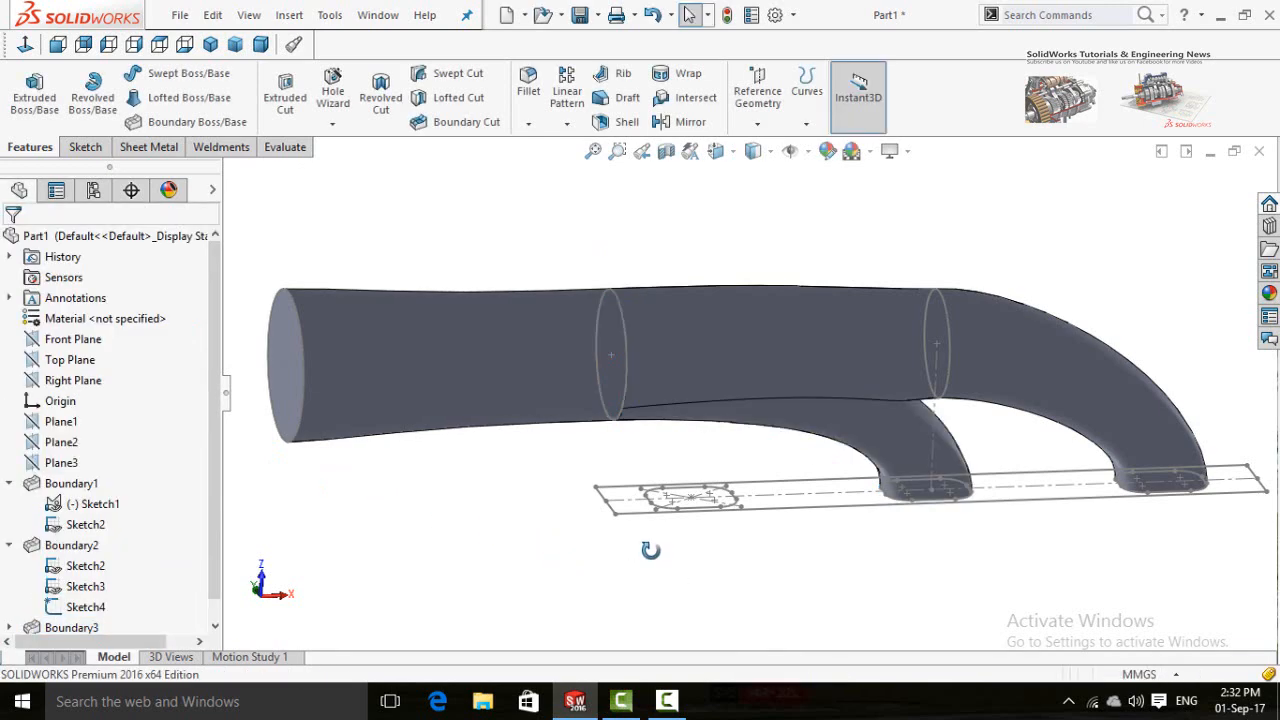
middle_drag(650, 550, 504, 537)
key(f)
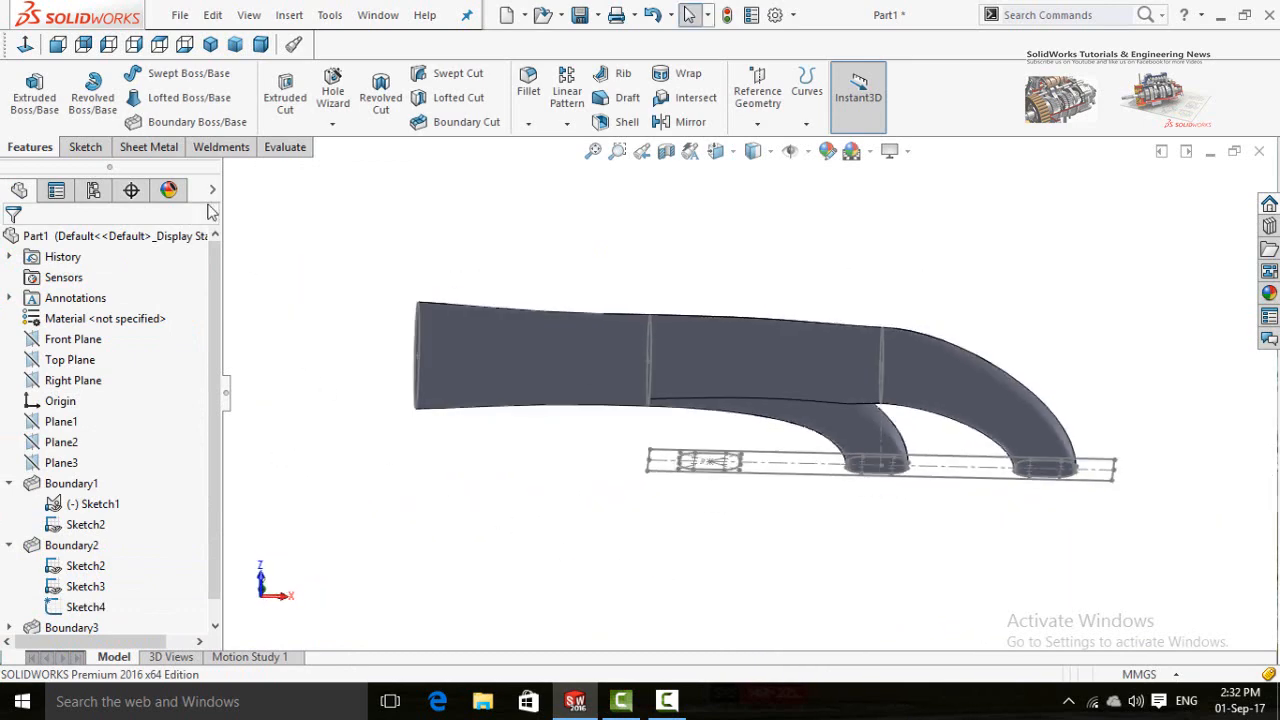
Start a Boundary Boss/Base with the closed loop of the strip's last unused opening and the outermost Sketch4 circle as Direction 1 profiles.
click(195, 122)
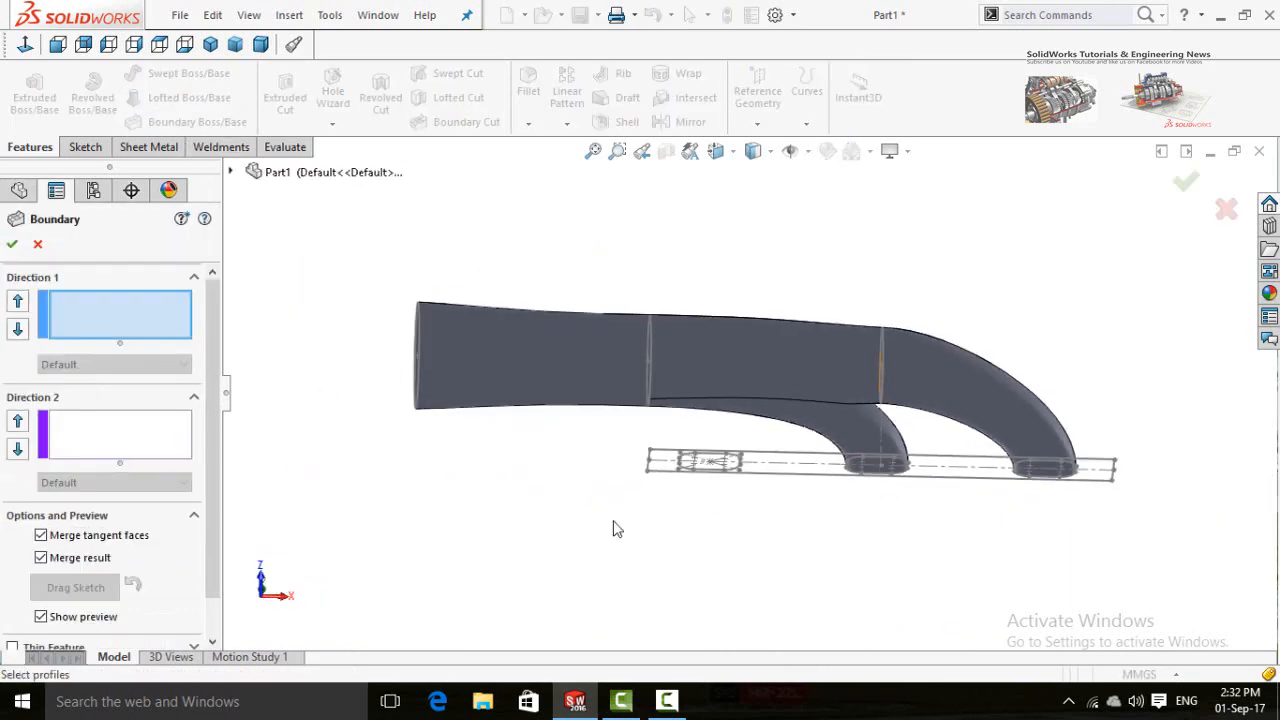
scroll(709, 479, down, 7)
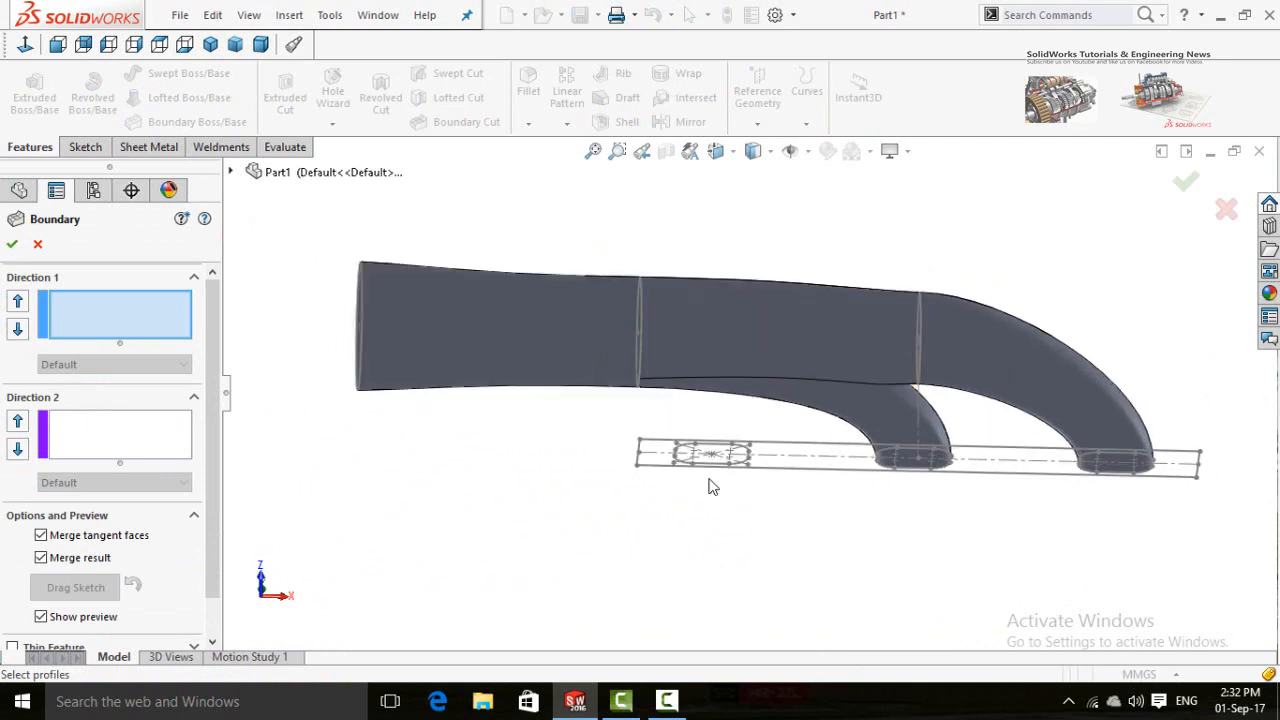
middle_drag(708, 428, 709, 442)
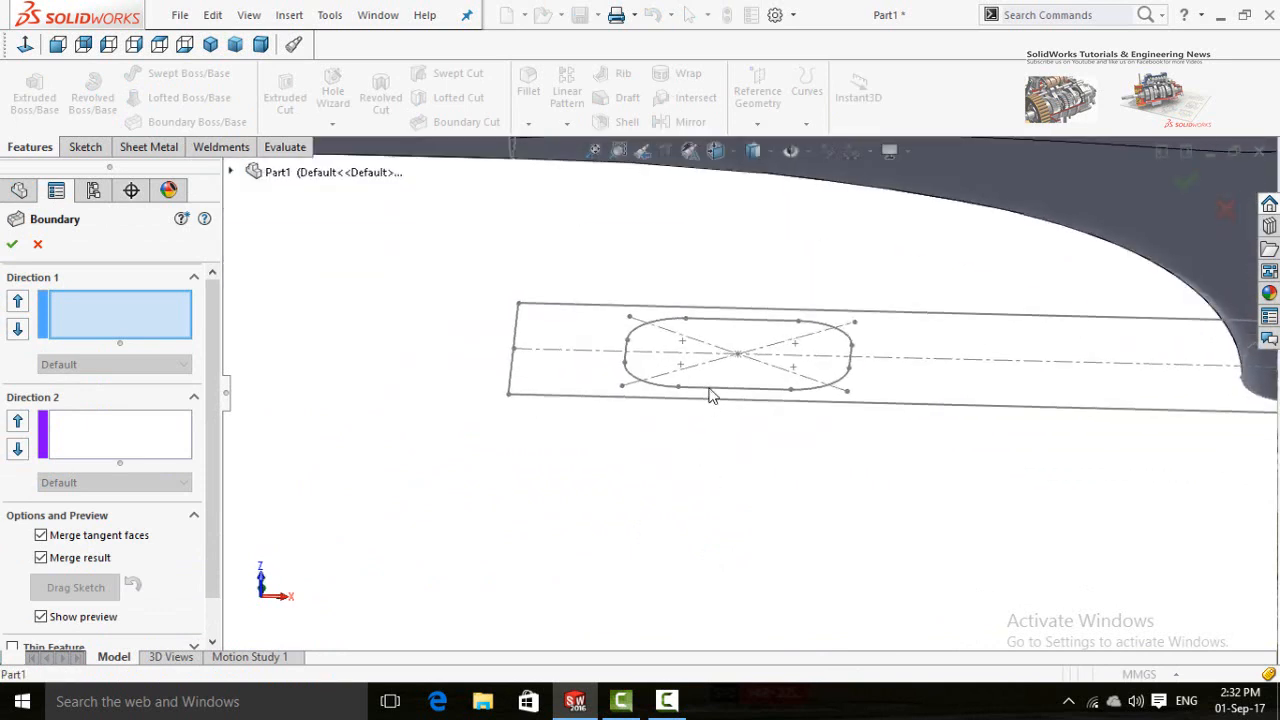
click(709, 395)
click(759, 309)
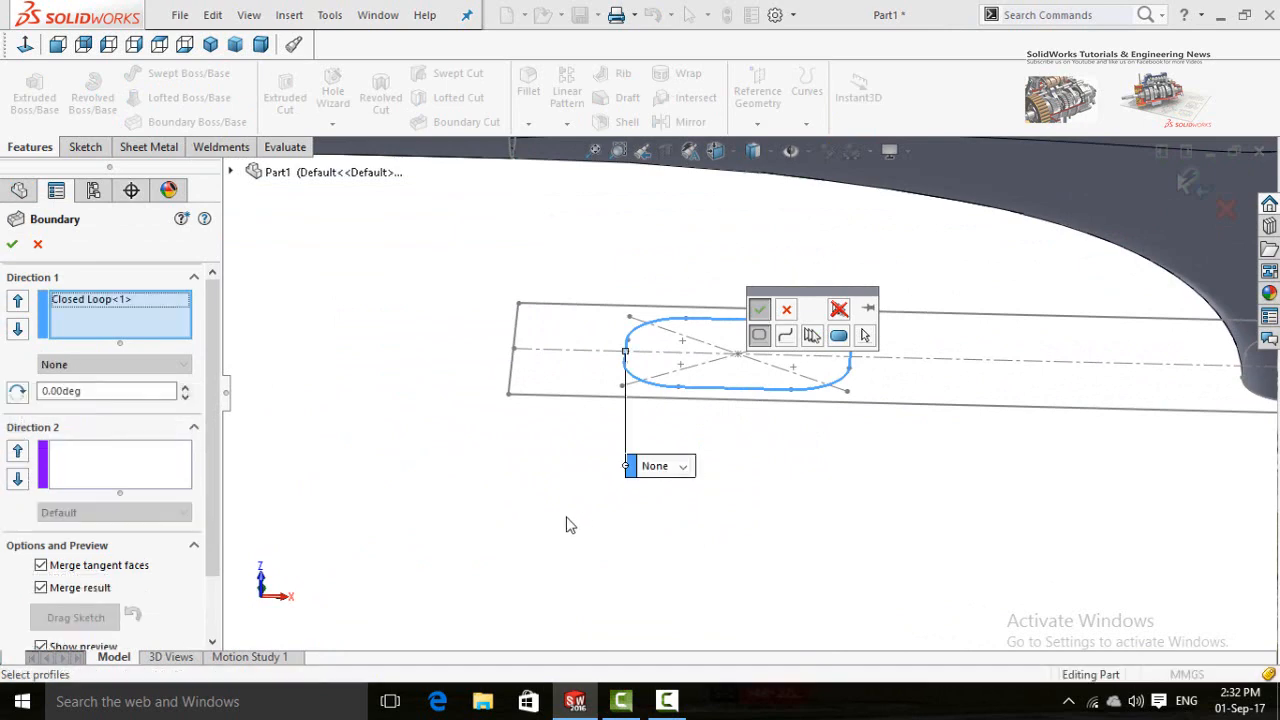
key(f)
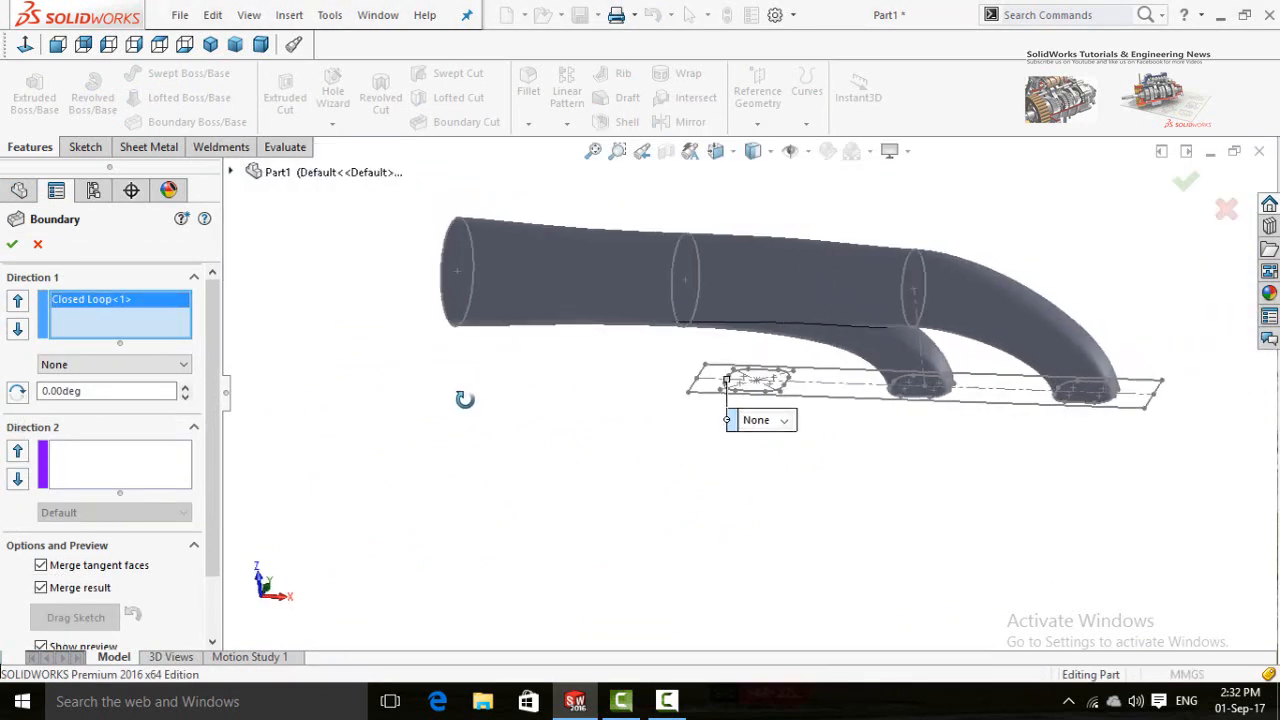
middle_drag(465, 399, 475, 401)
scroll(449, 307, down, 3)
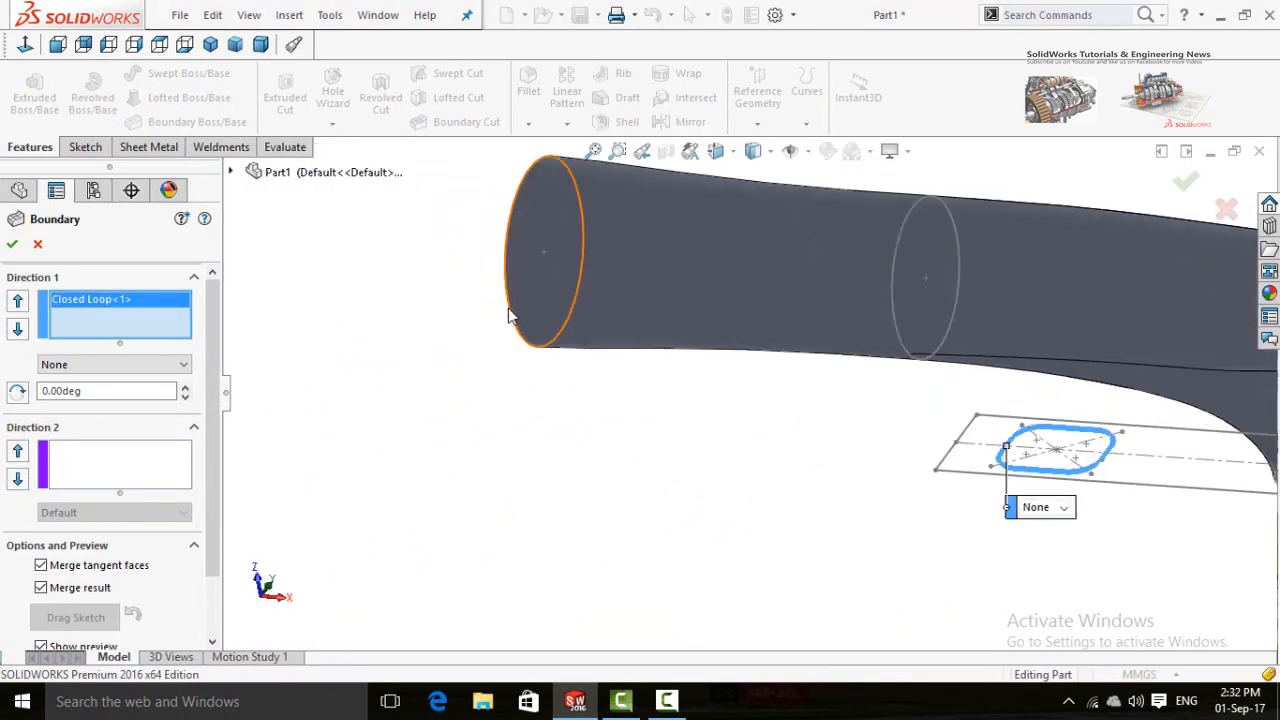
click(508, 316)
middle_drag(534, 406, 555, 350)
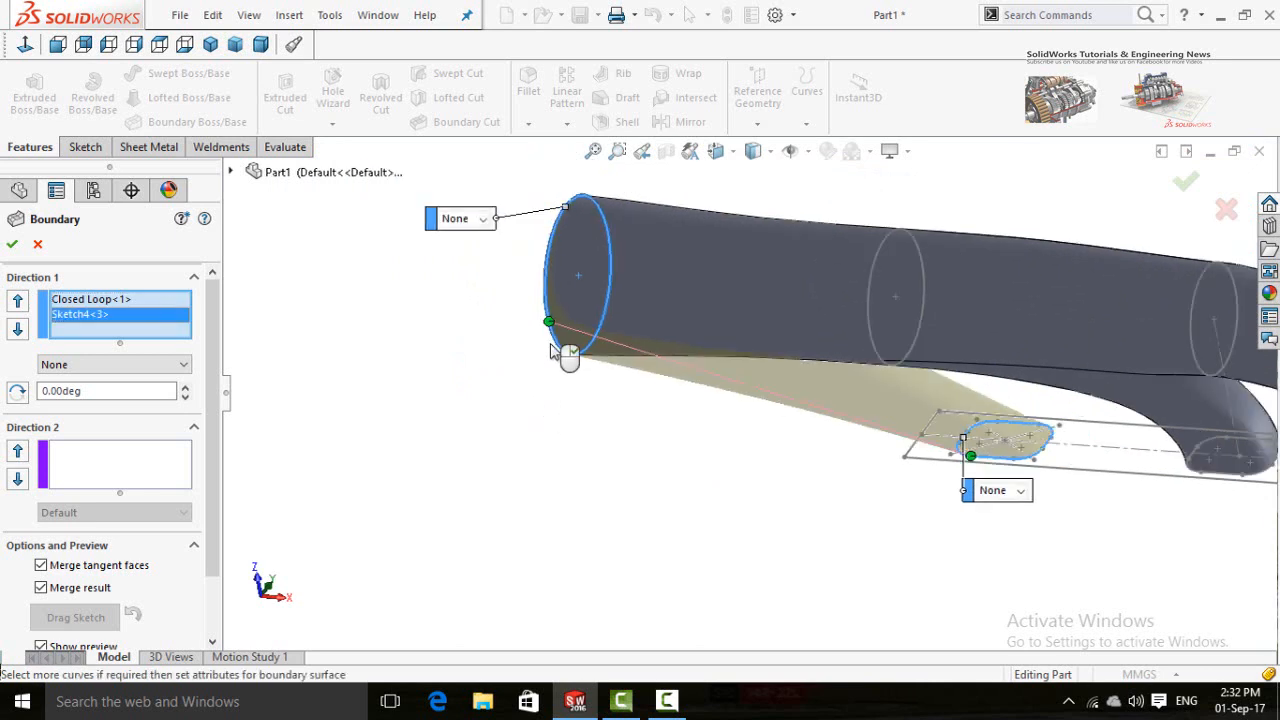
Set the tangency of the Sketch4 circle and opening profiles to Normal To Profile and create the boundary boss.
click(480, 222)
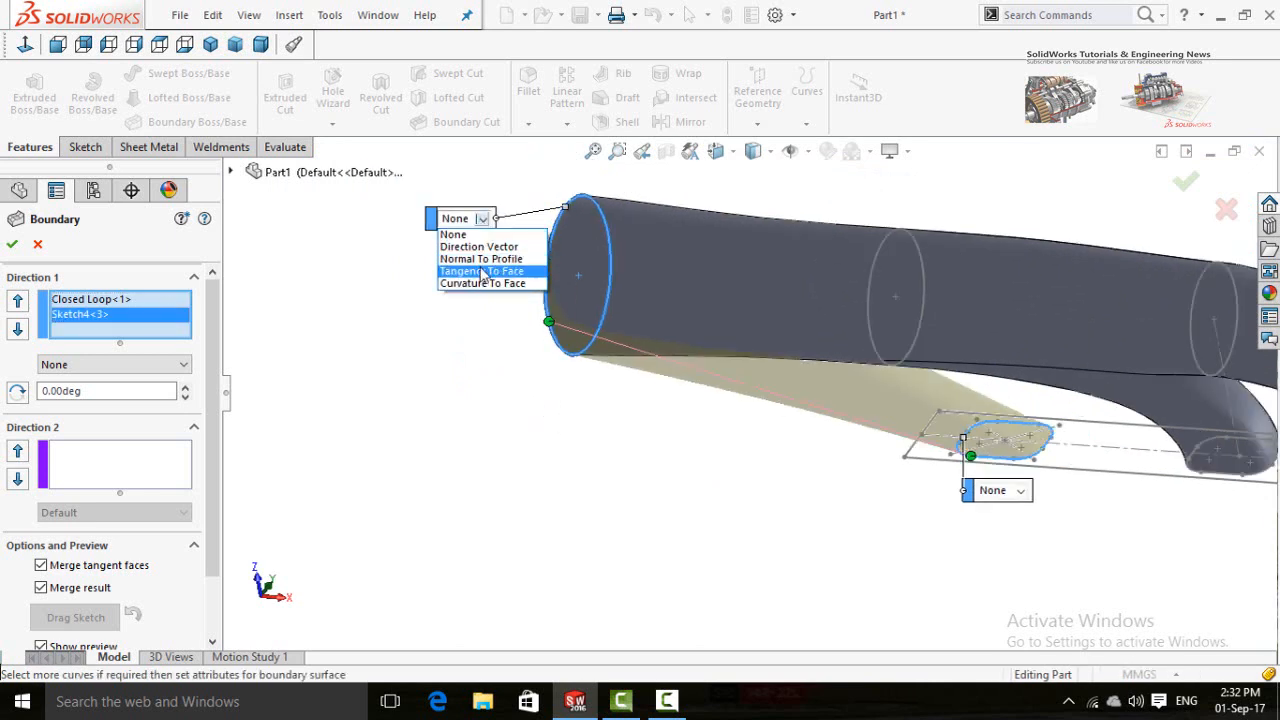
click(483, 266)
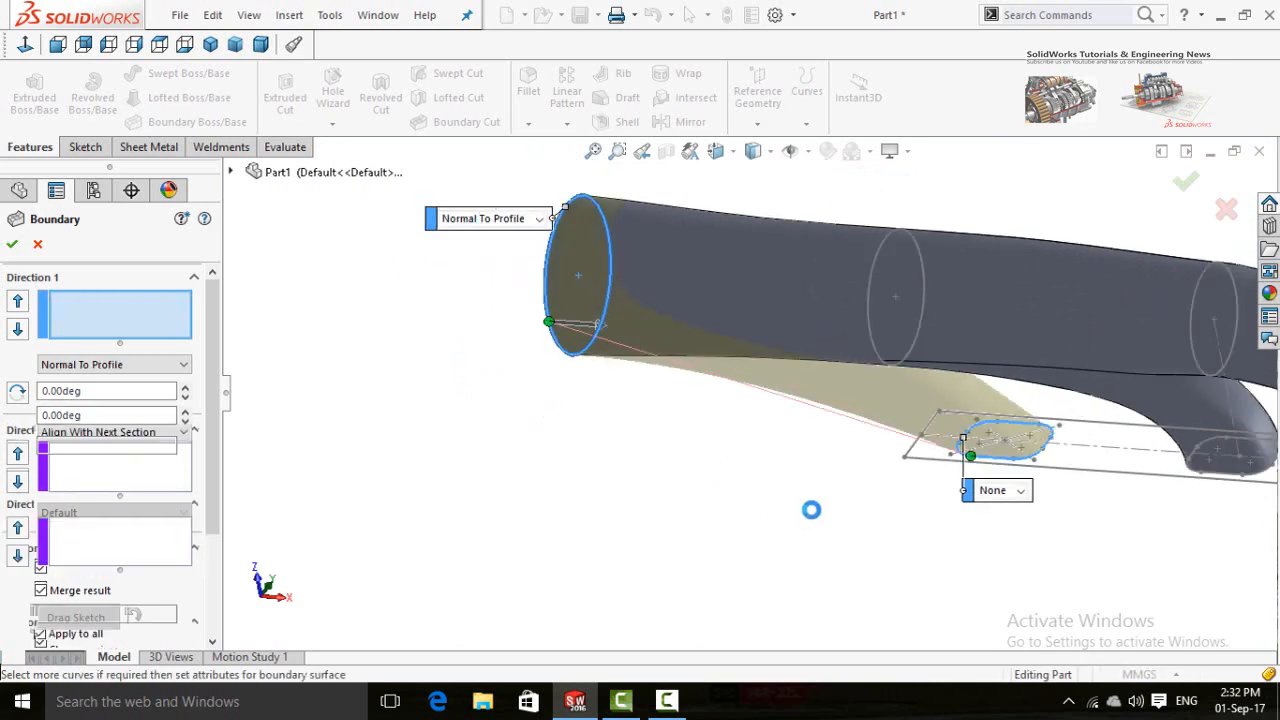
middle_drag(840, 510, 883, 525)
click(966, 507)
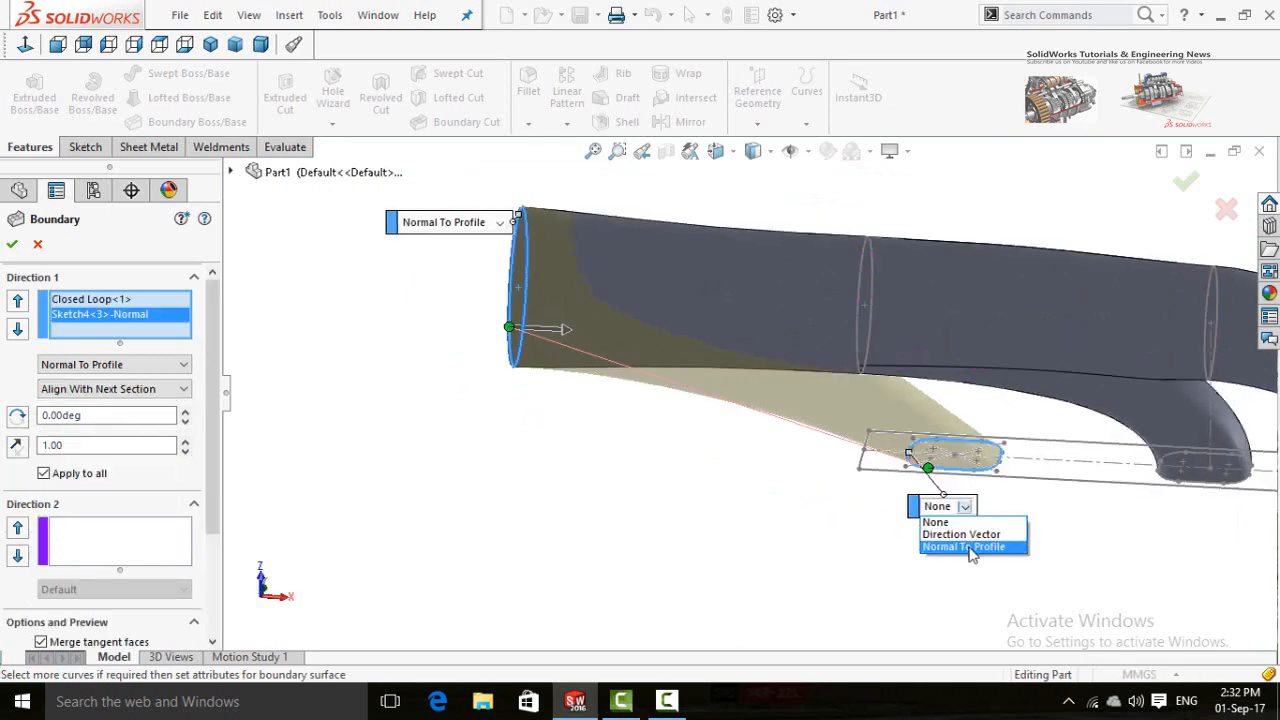
click(974, 549)
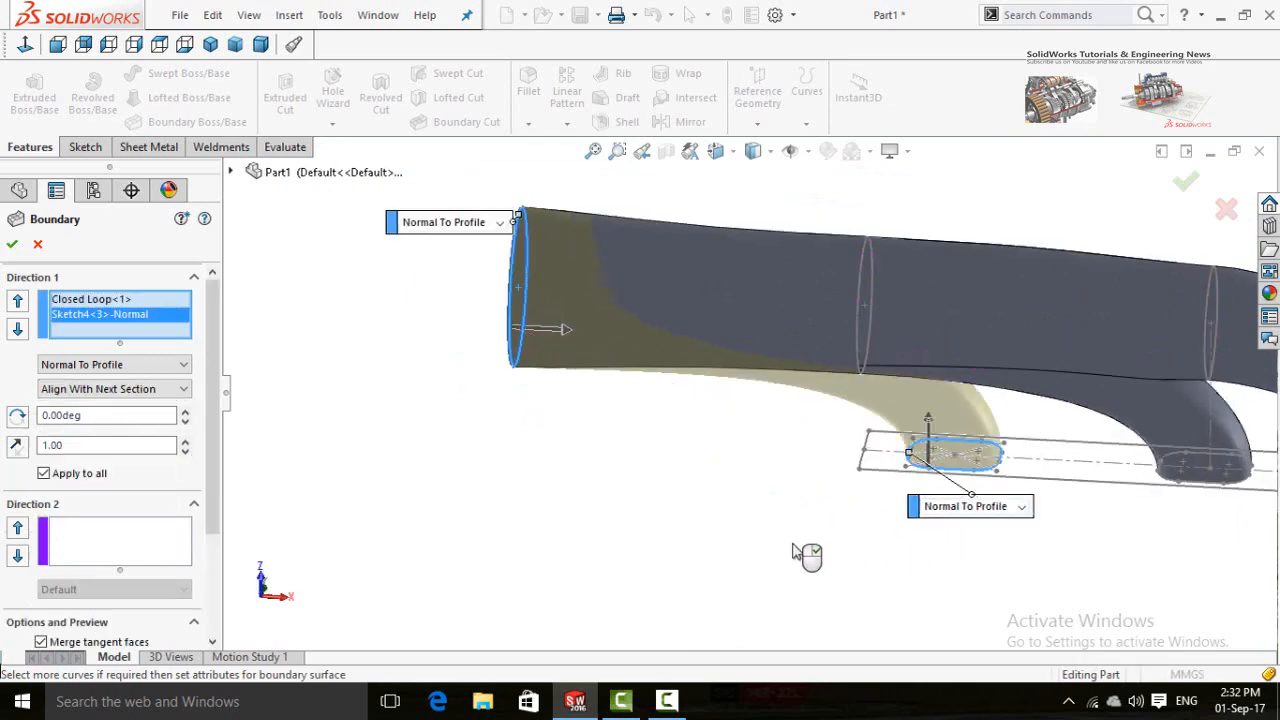
middle_drag(791, 507, 563, 491)
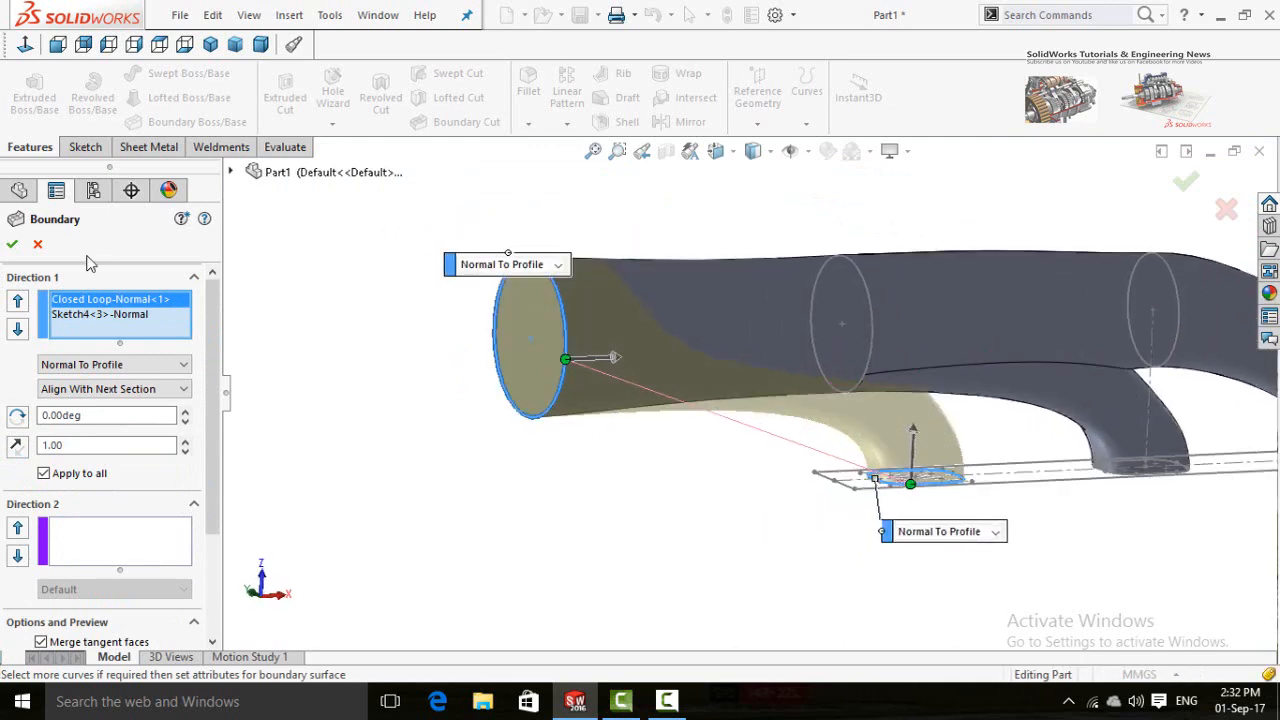
click(5, 245)
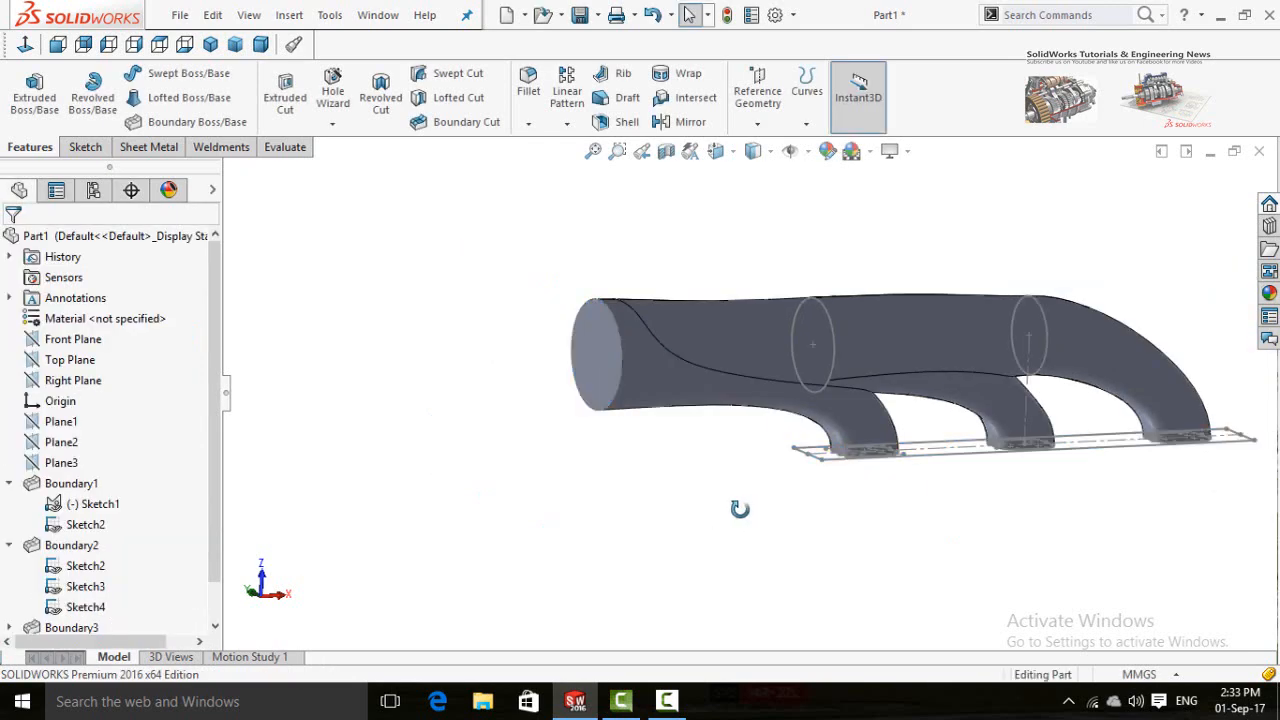
Hide the outermost circle sketch, Sketch4, at the tube's open end.
middle_drag(737, 509, 463, 527)
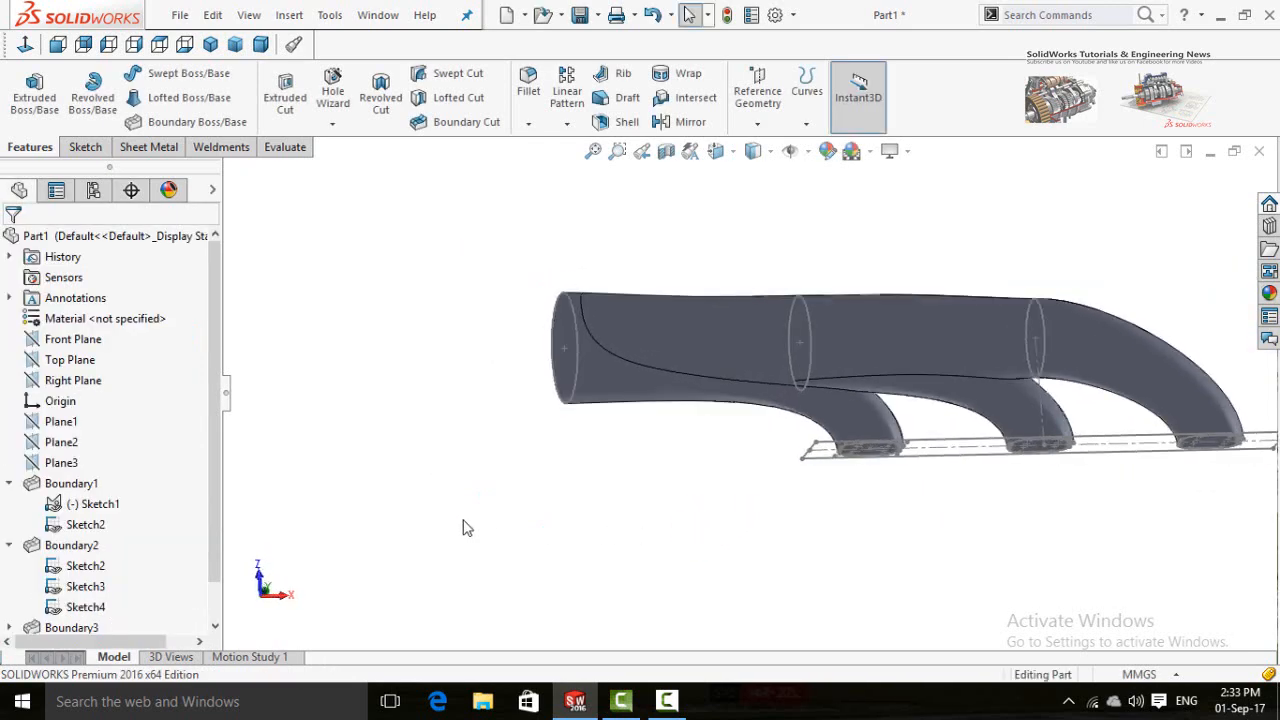
scroll(560, 318, down, 2)
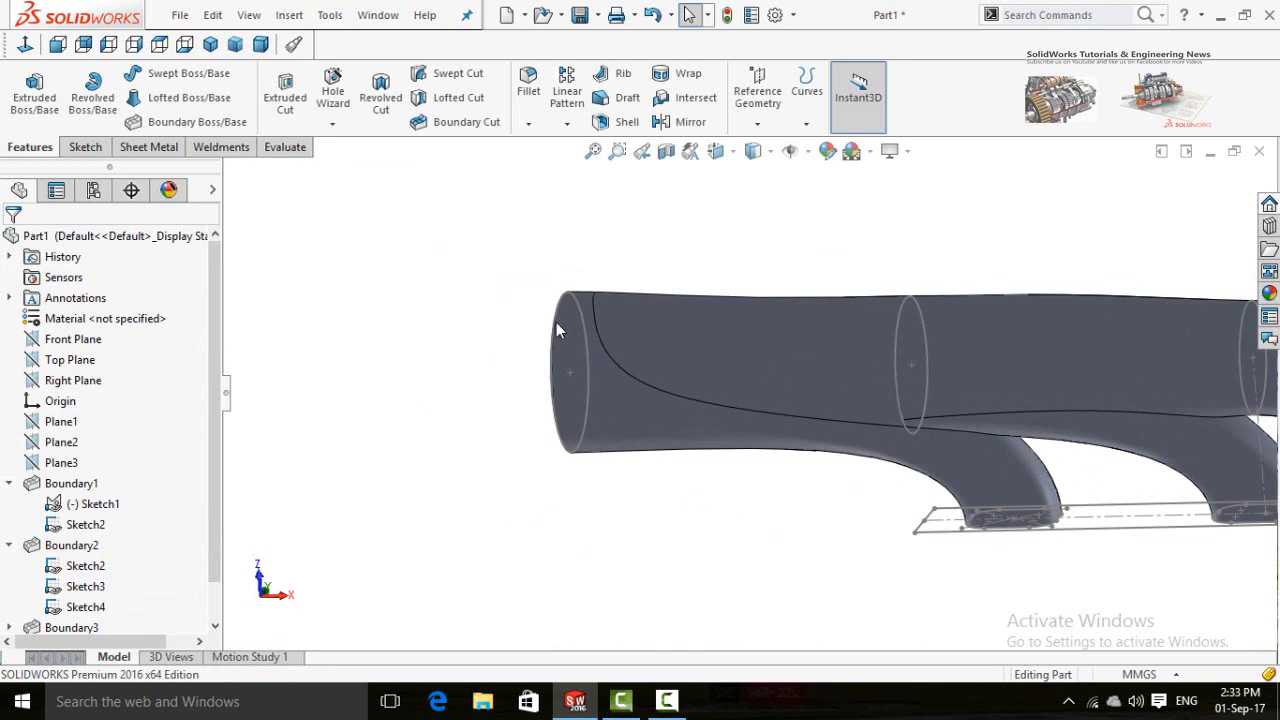
click(552, 324)
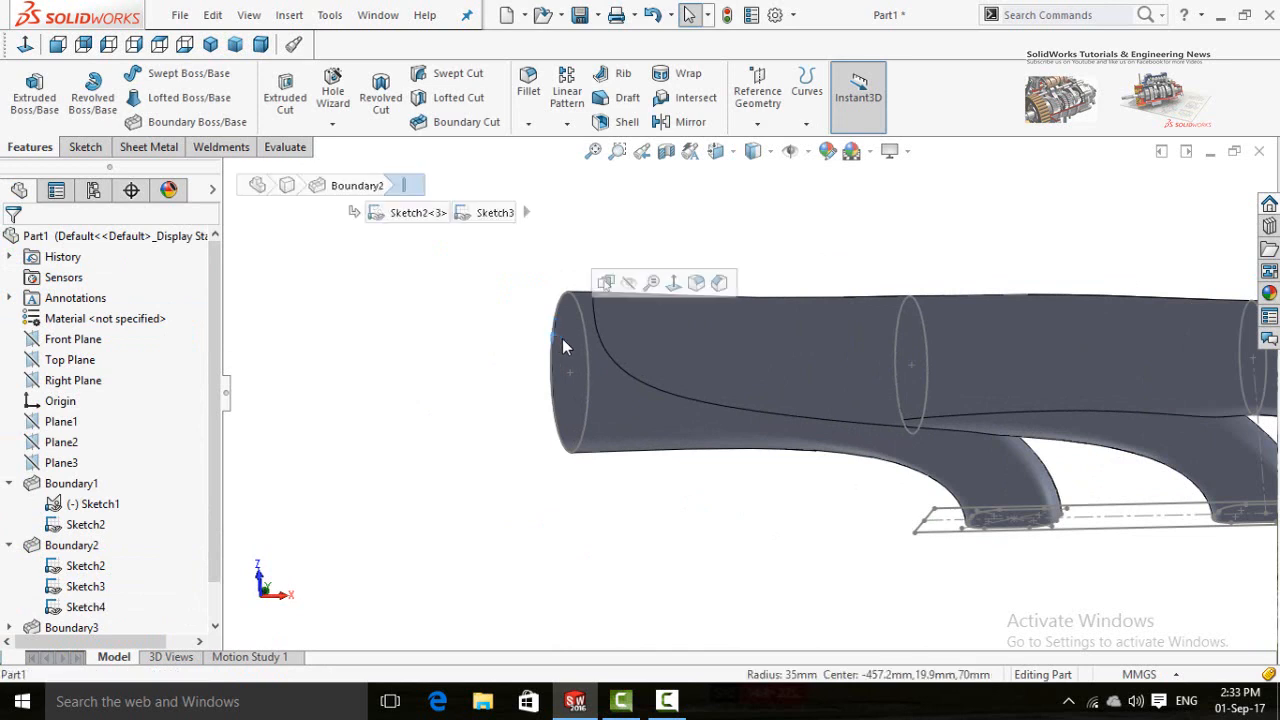
click(589, 365)
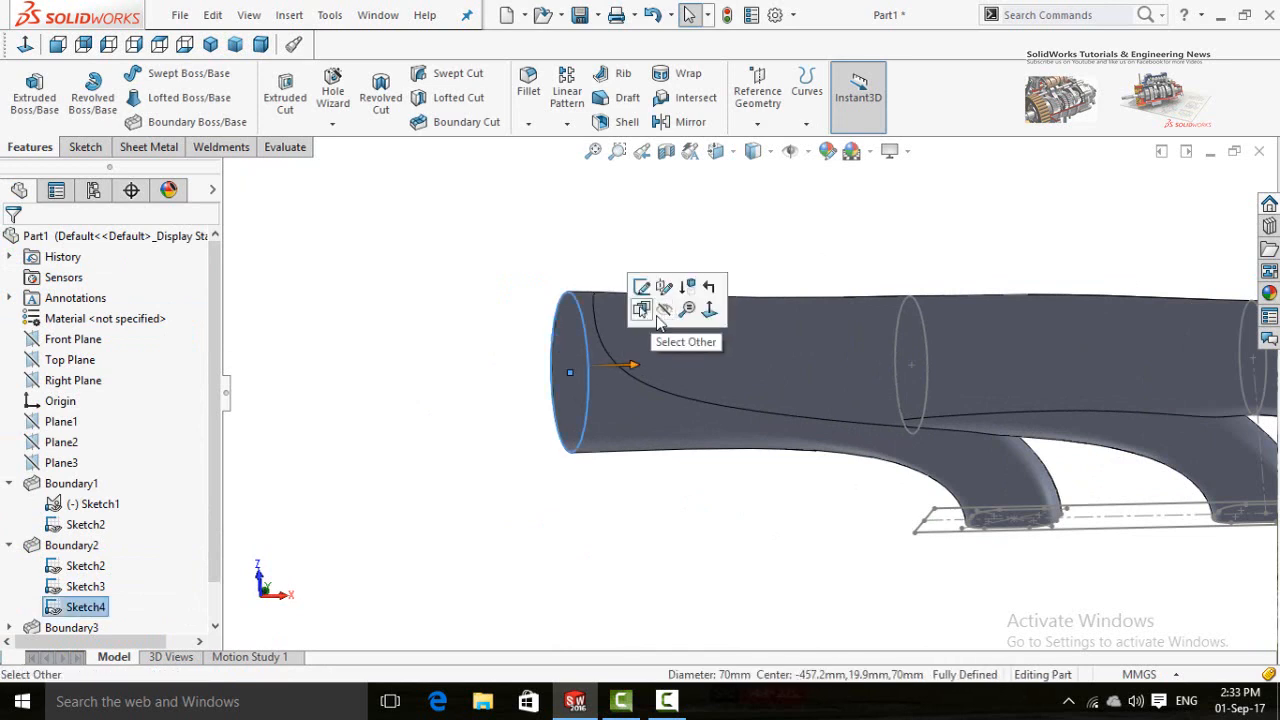
click(664, 310)
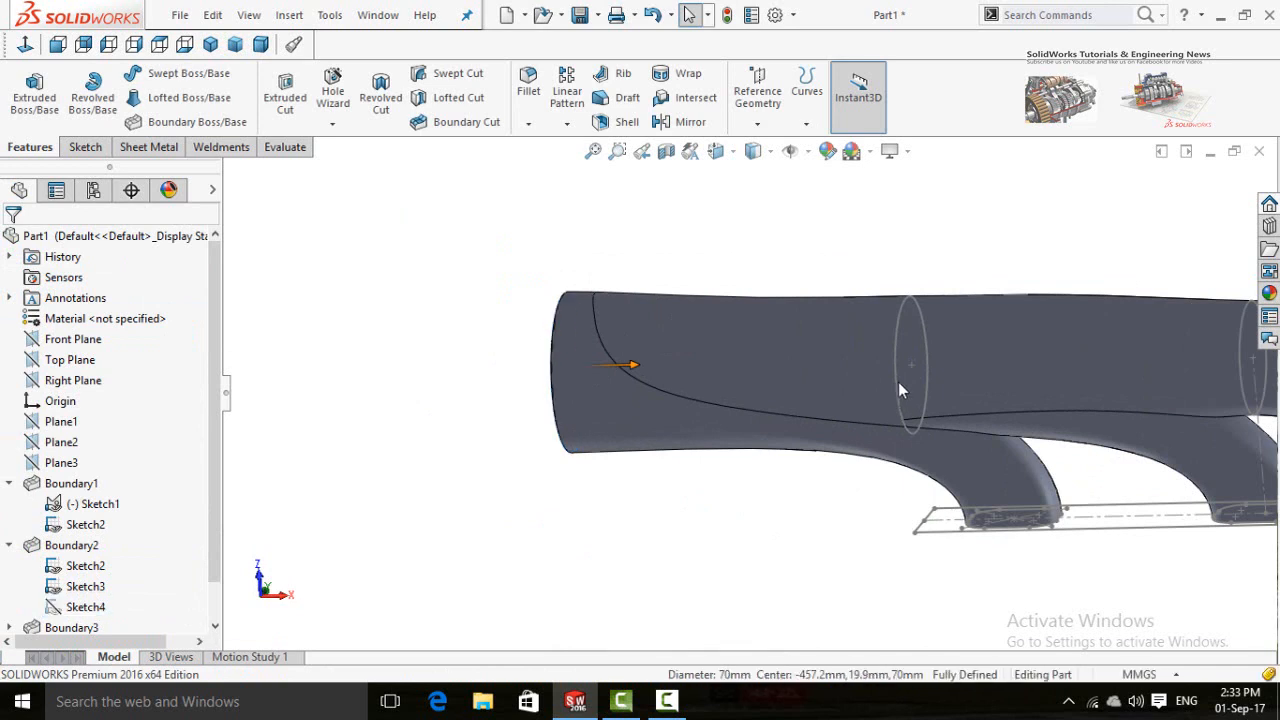
Hide the remaining circle sketches on the tube, Sketch3 and Sketch2.
click(895, 383)
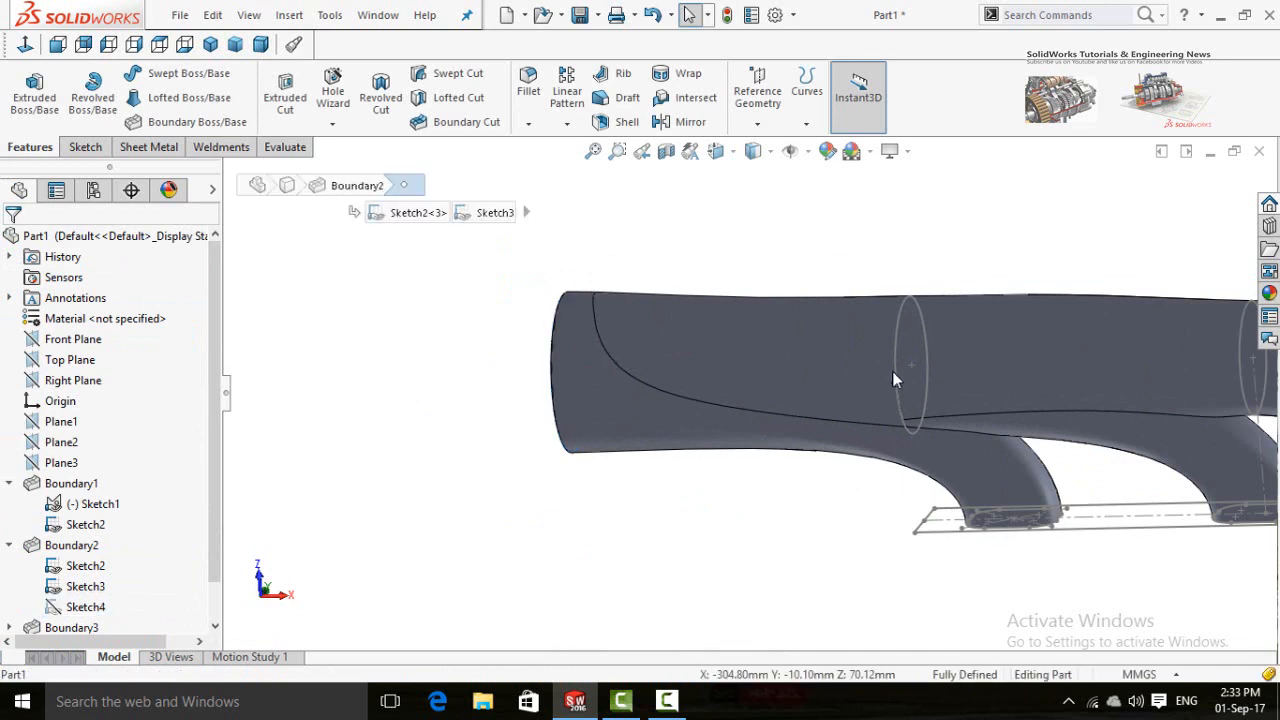
click(894, 358)
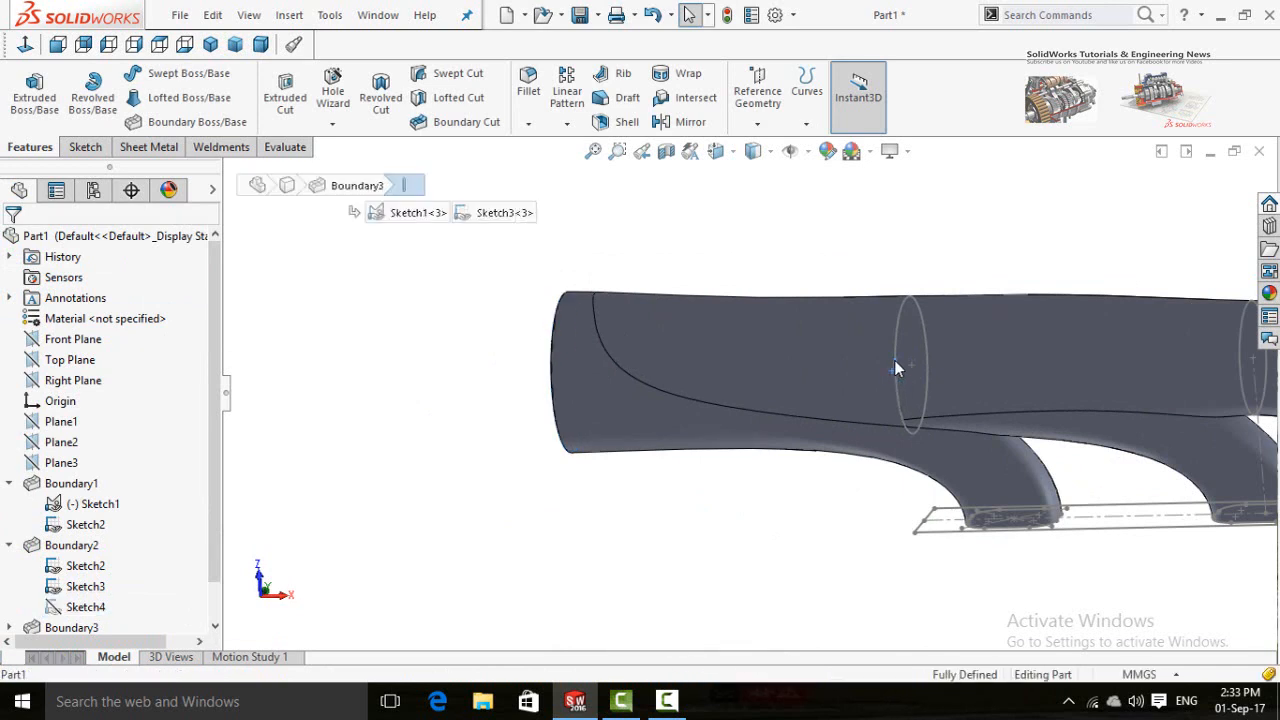
scroll(903, 377, down, 5)
click(875, 368)
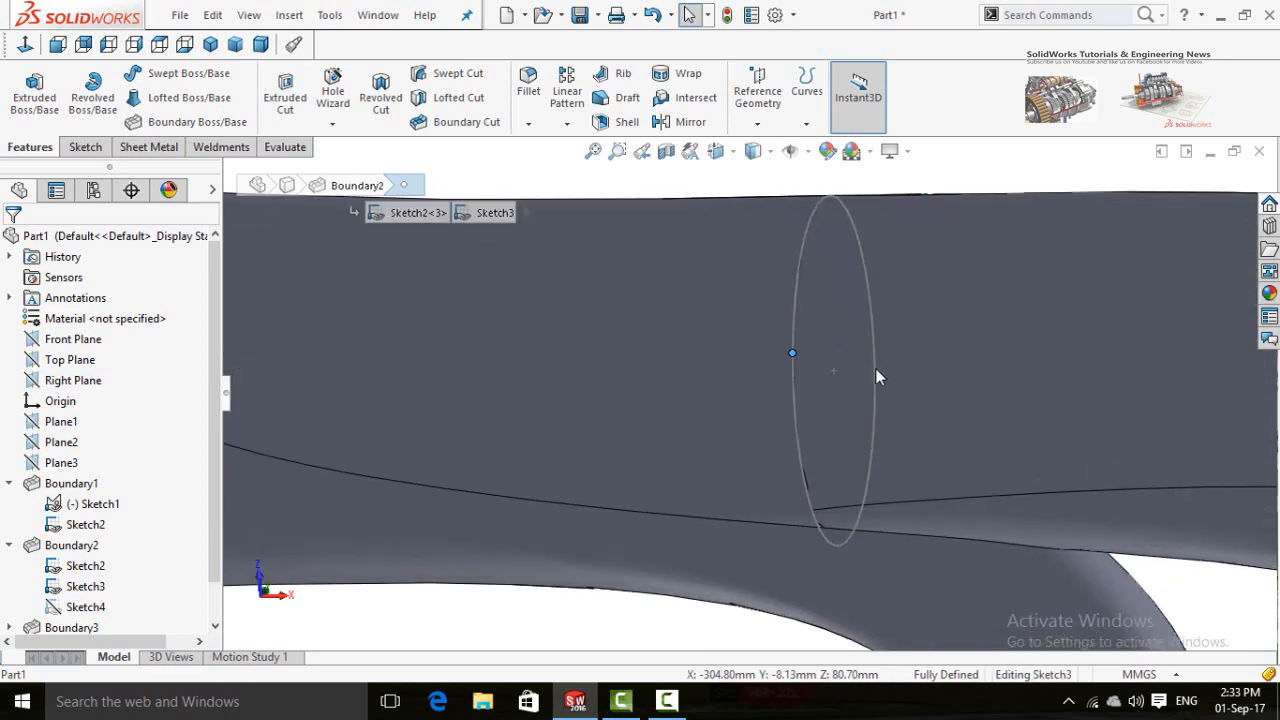
click(948, 312)
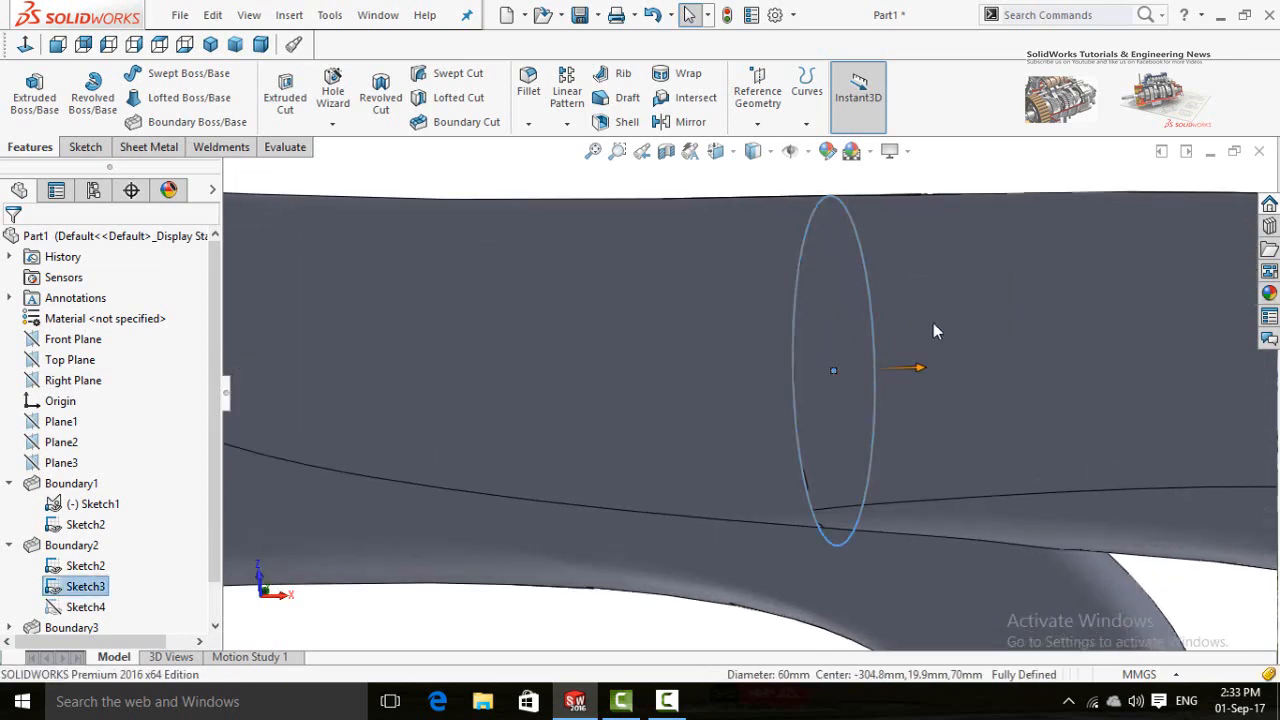
scroll(933, 331, up, 3)
scroll(987, 388, down, 3)
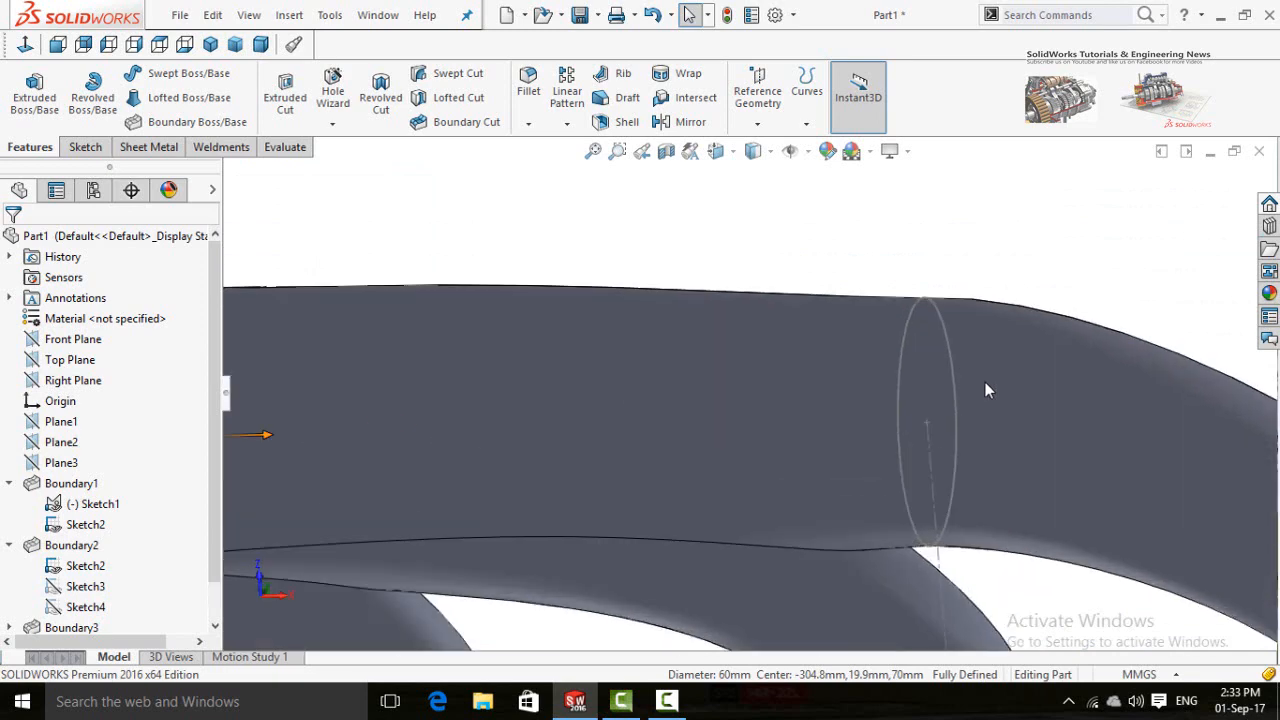
click(959, 405)
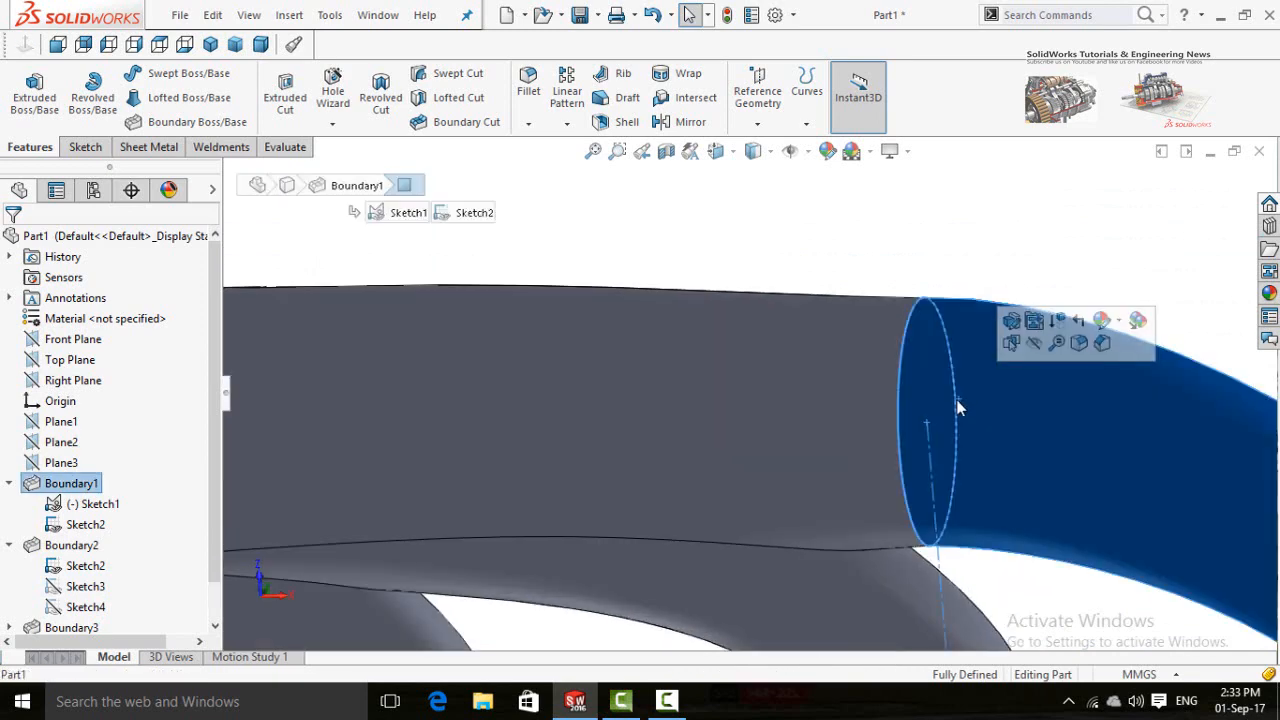
click(954, 400)
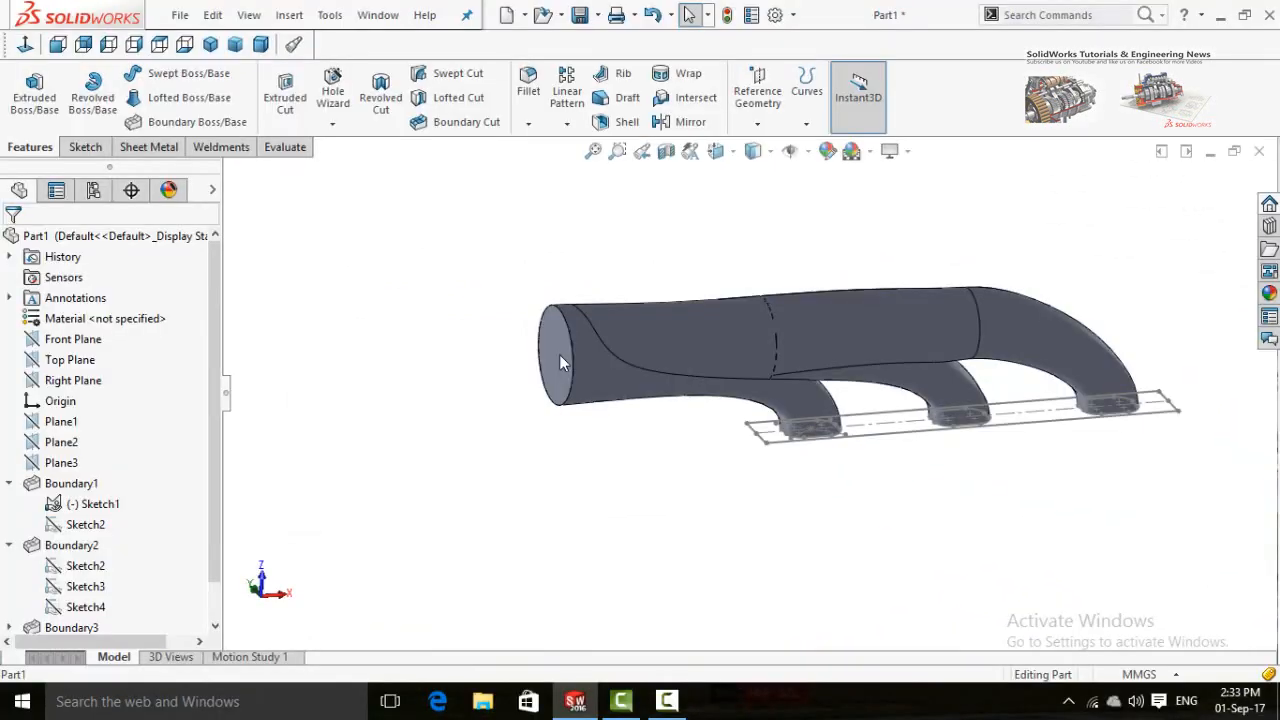
Open a sketch on the tube's flat circular end face and convert the face outline into sketch entities.
click(559, 354)
click(634, 298)
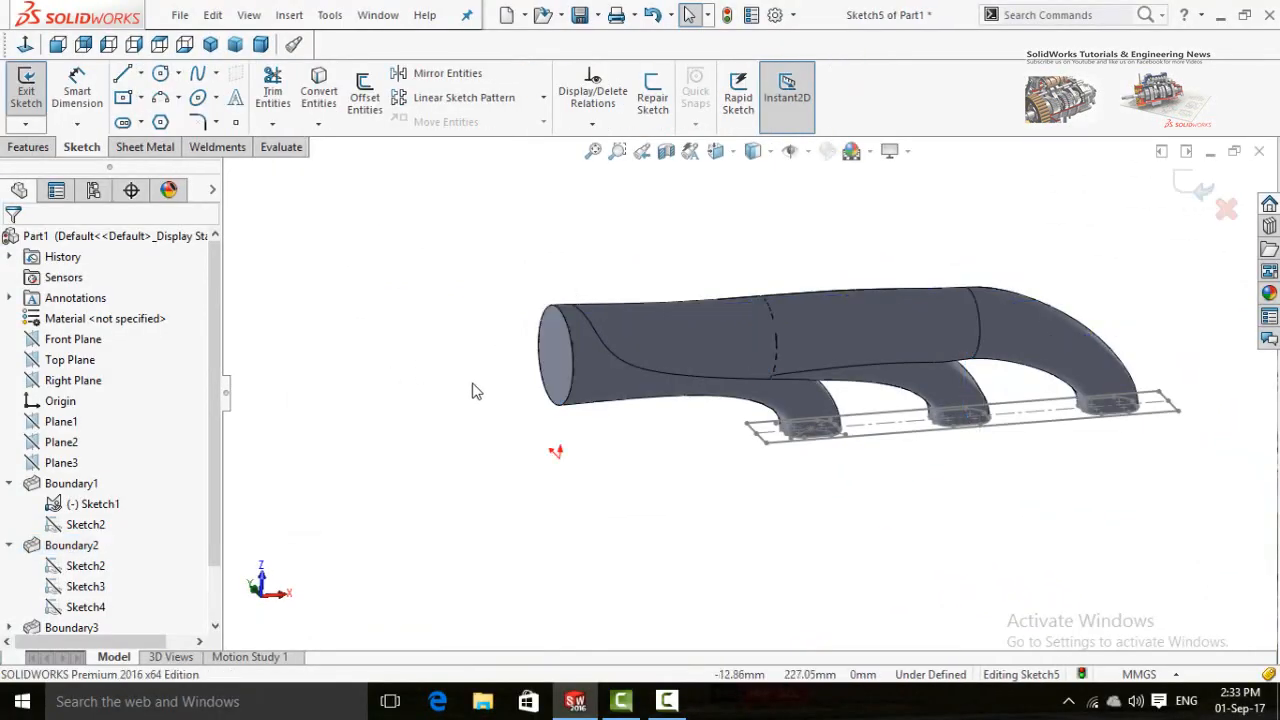
click(561, 355)
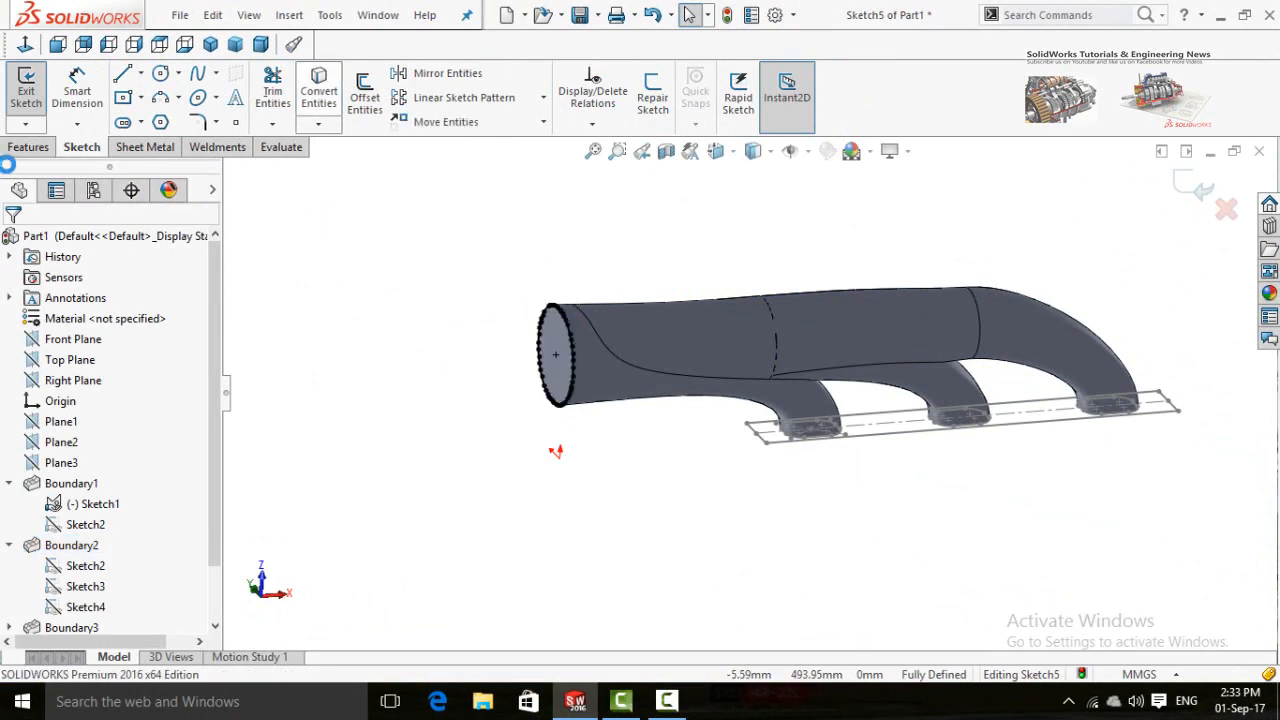
Extrude the converted end-face outline 75 mm outward as a blind boss merged with the tube.
click(28, 147)
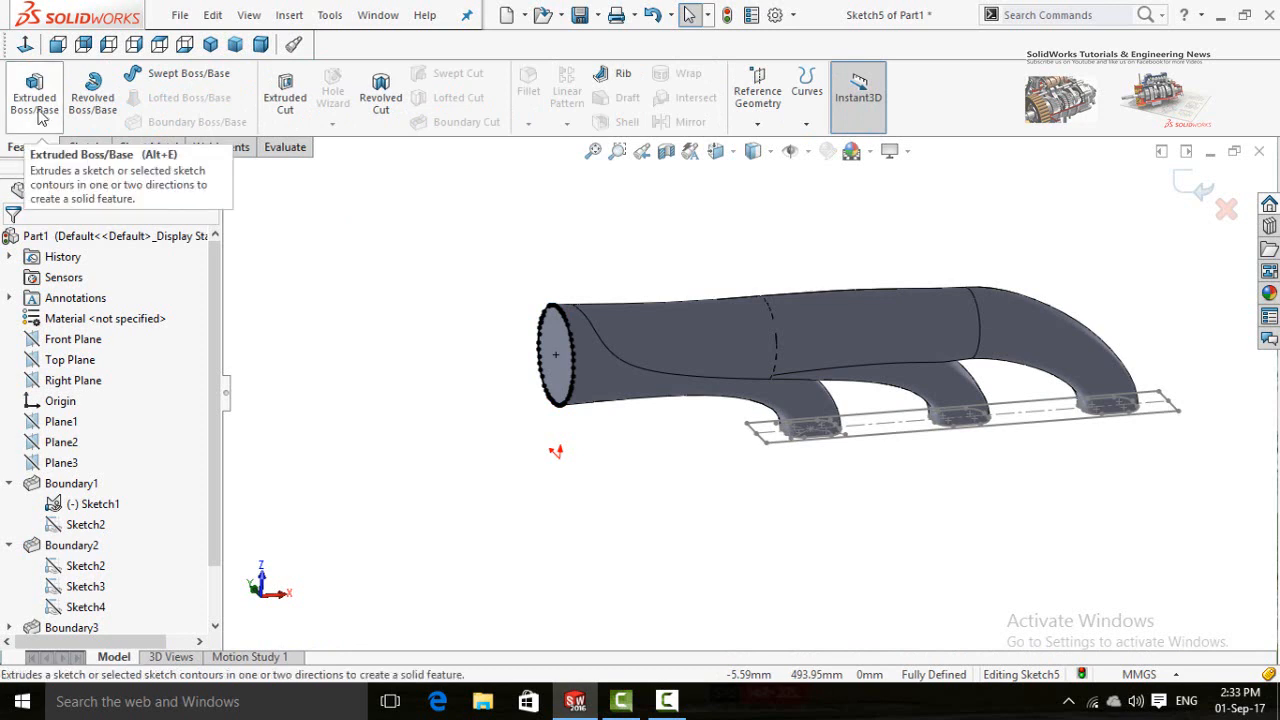
click(38, 114)
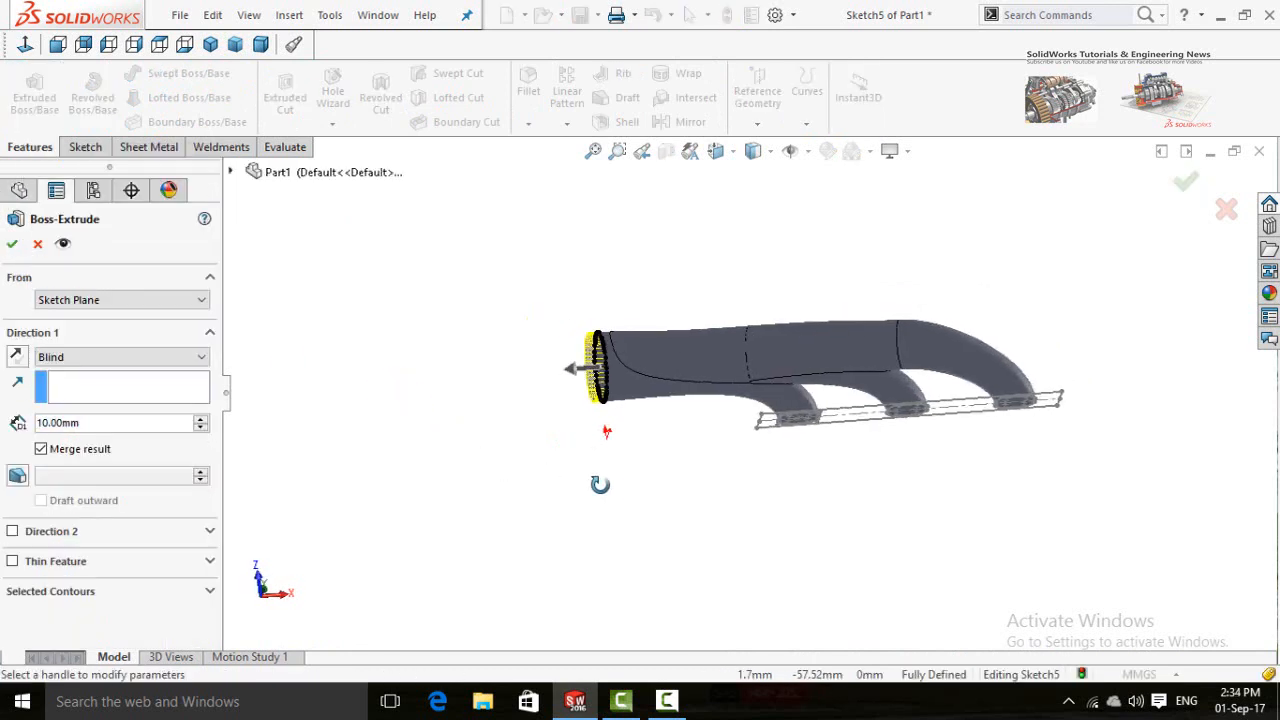
middle_drag(600, 485, 622, 474)
scroll(602, 350, down, 5)
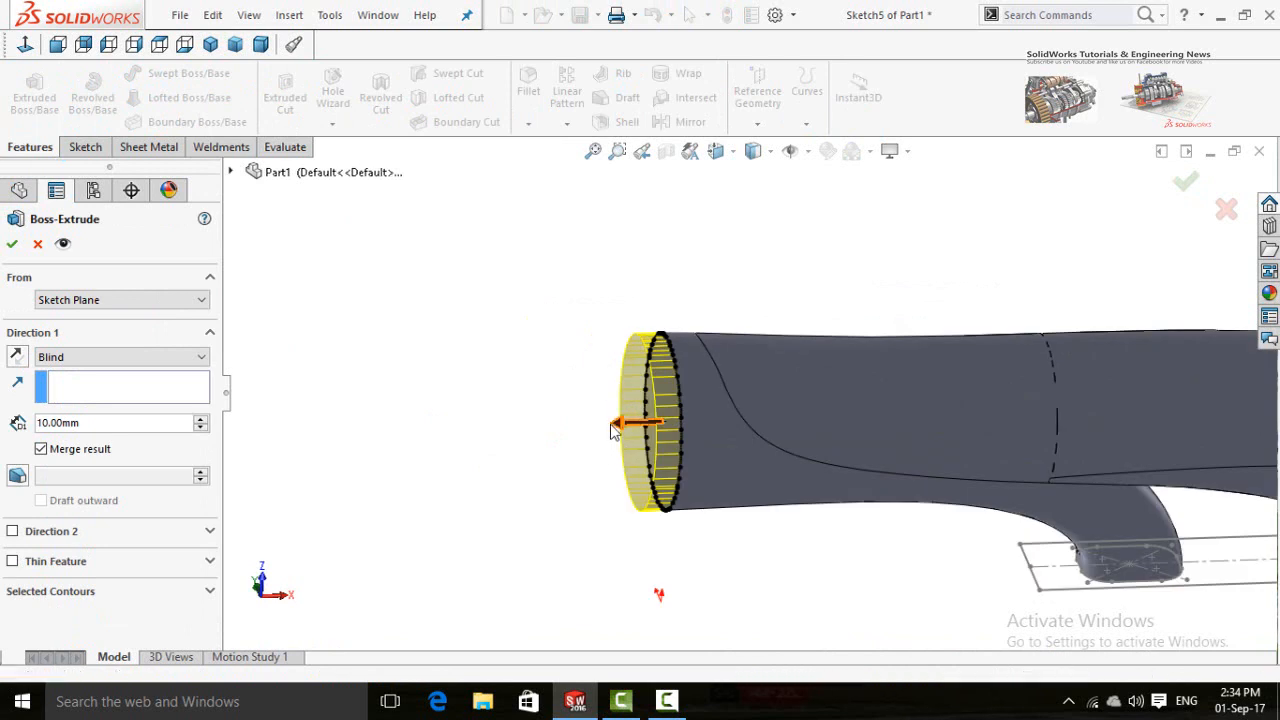
drag(620, 428, 493, 437)
click(438, 445)
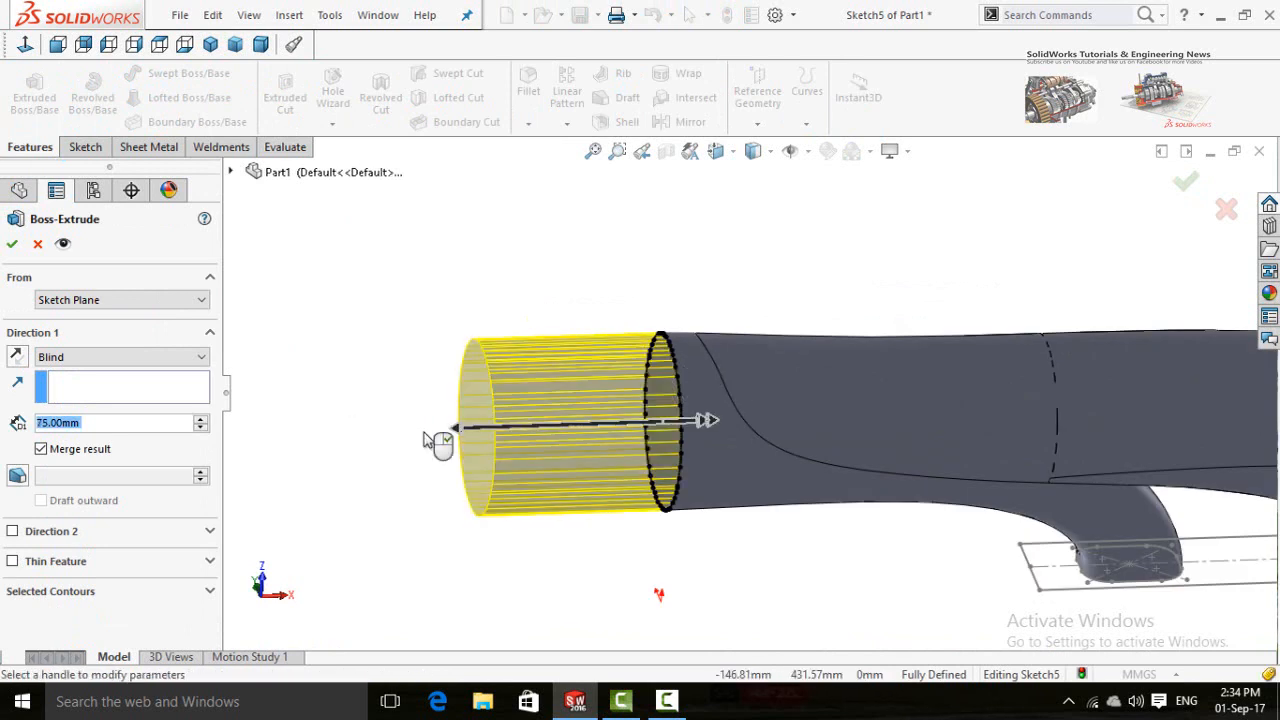
click(13, 245)
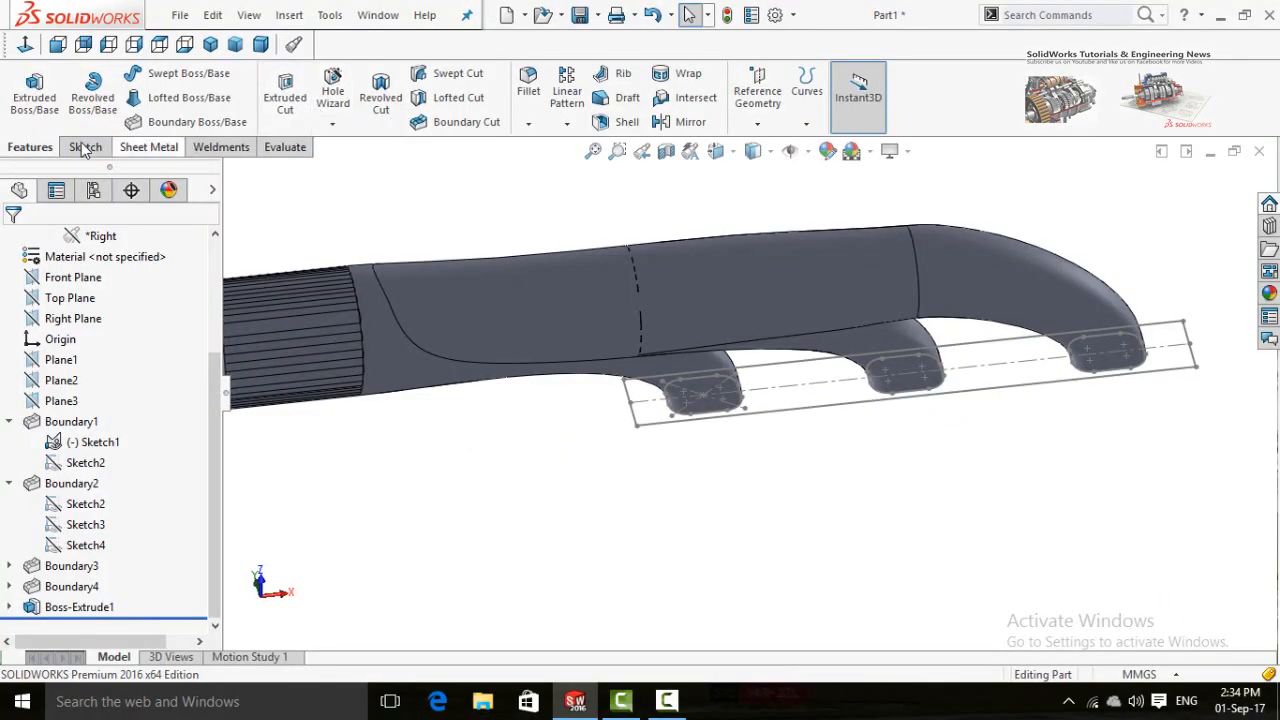
Start a boss extrusion from the flange sketch and replace its contour with the rectangular region surrounding the three port outlines.
click(35, 116)
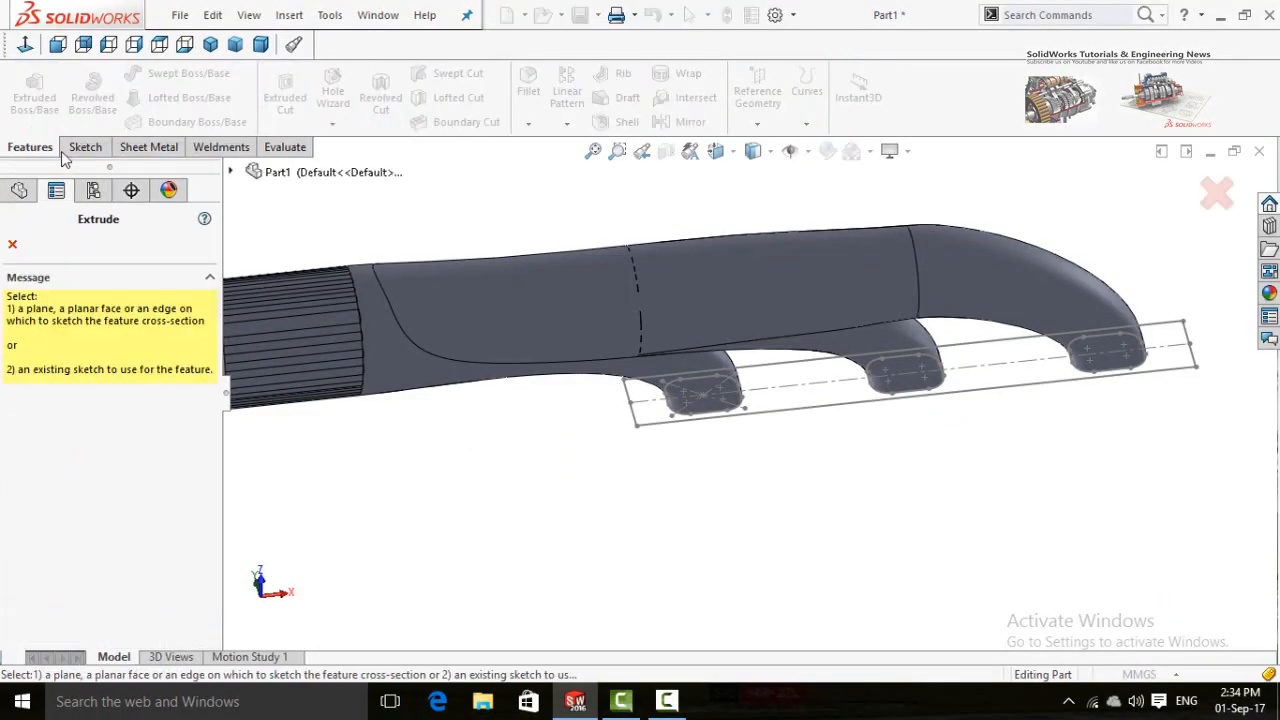
click(993, 398)
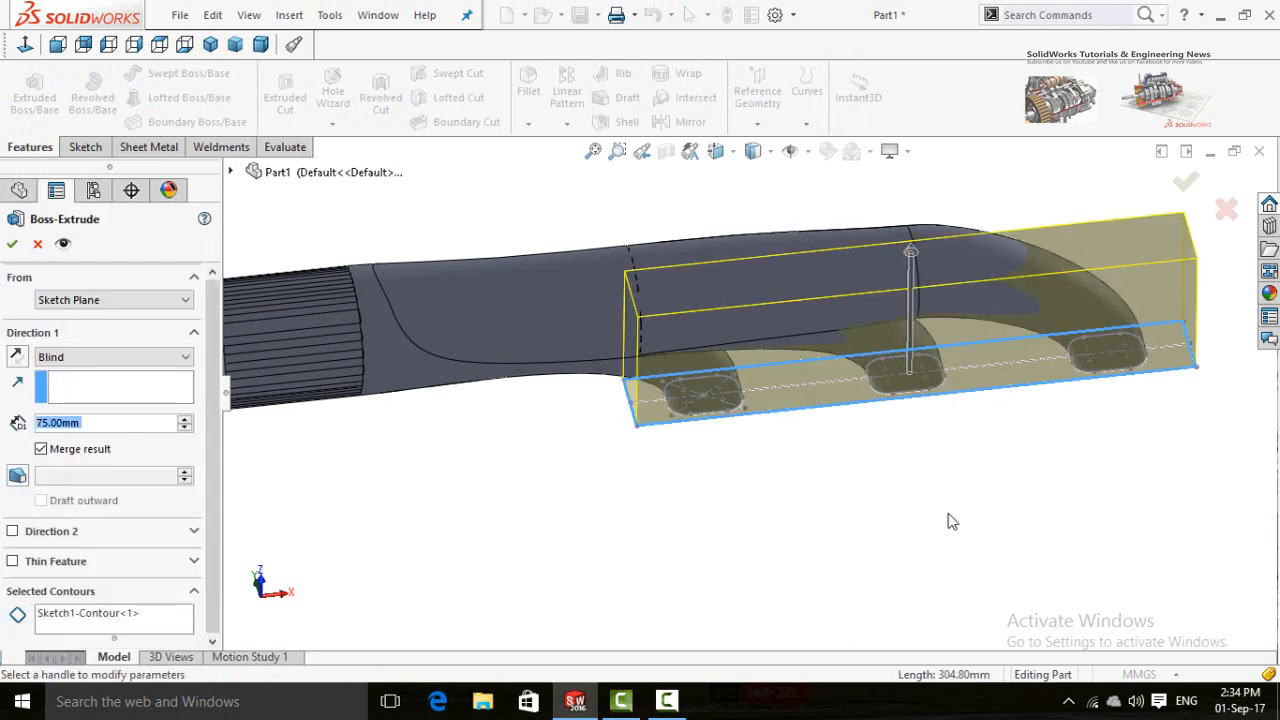
middle_drag(940, 464, 843, 543)
scroll(843, 543, up, 4)
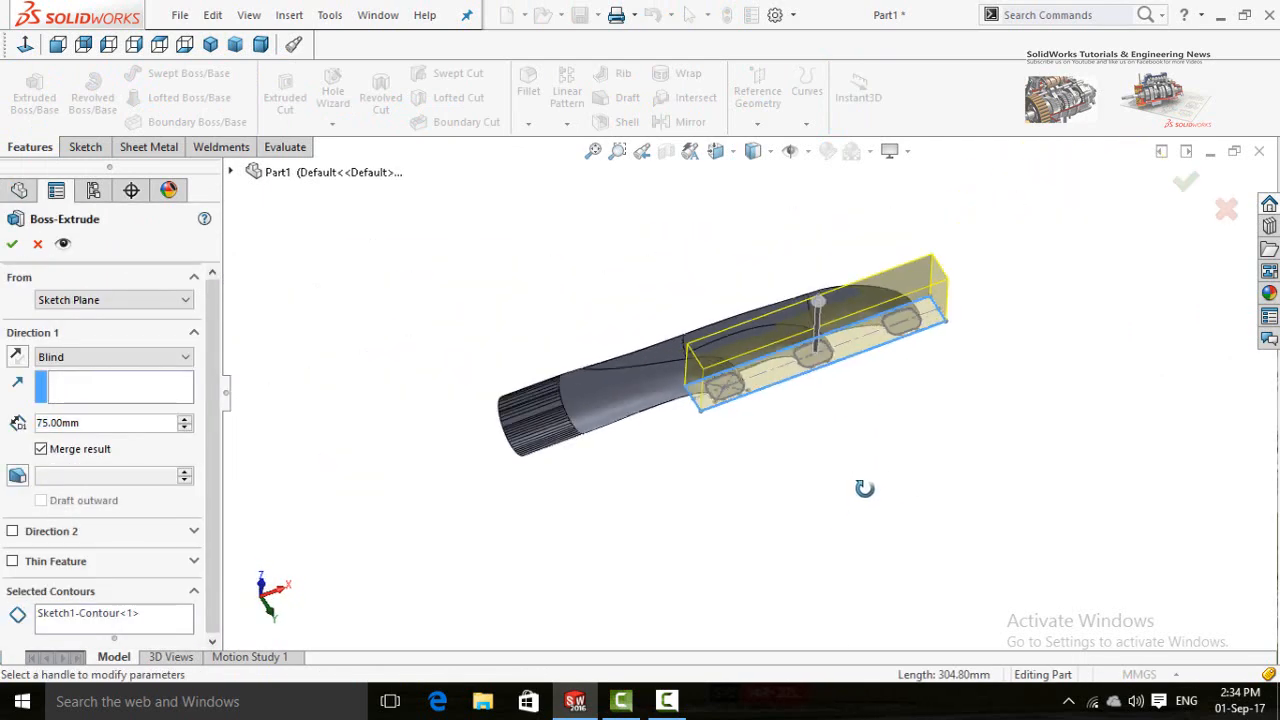
middle_drag(866, 489, 735, 310)
scroll(900, 617, down, 5)
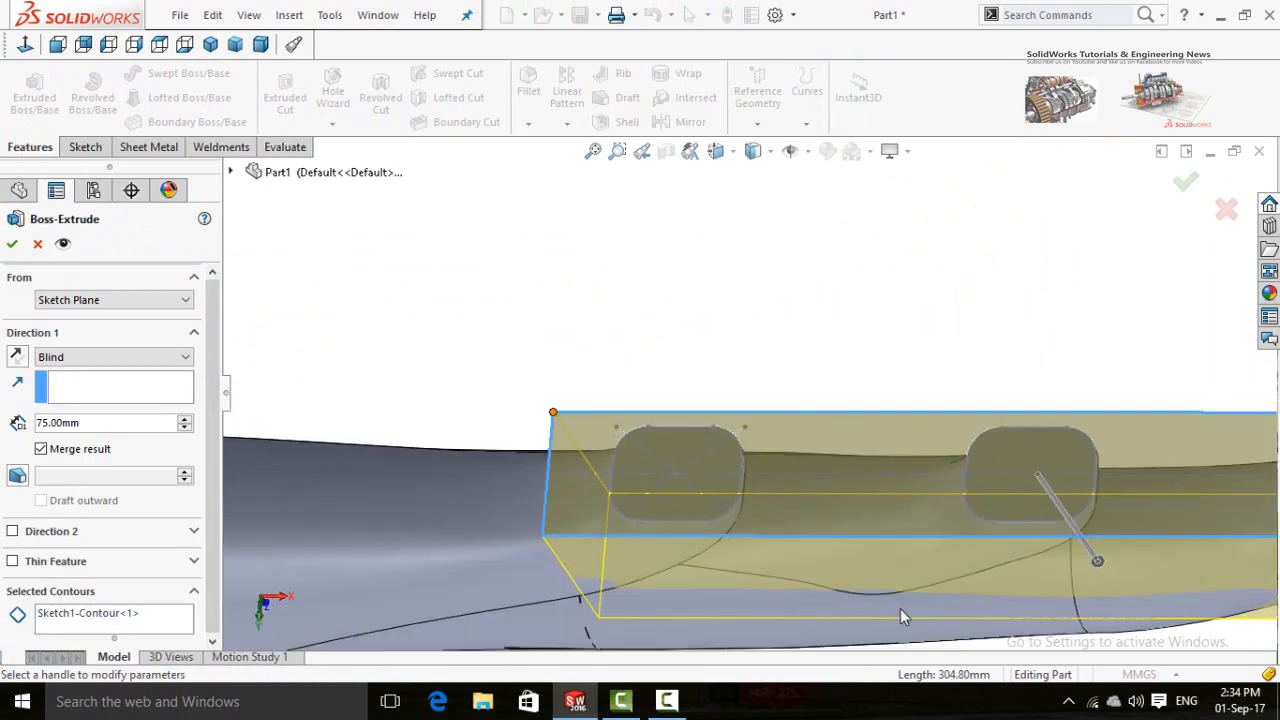
scroll(1018, 536, down, 1)
scroll(1017, 535, up, 5)
scroll(903, 424, down, 2)
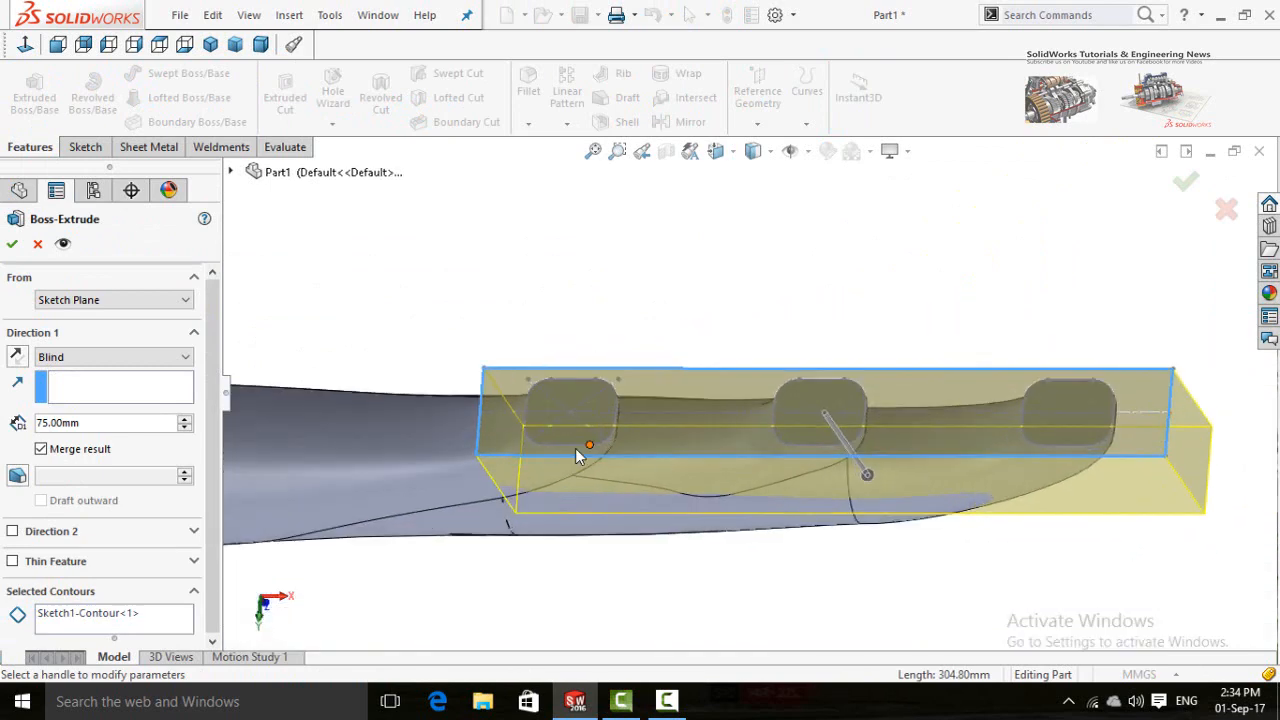
drag(215, 425, 209, 467)
right_click(113, 622)
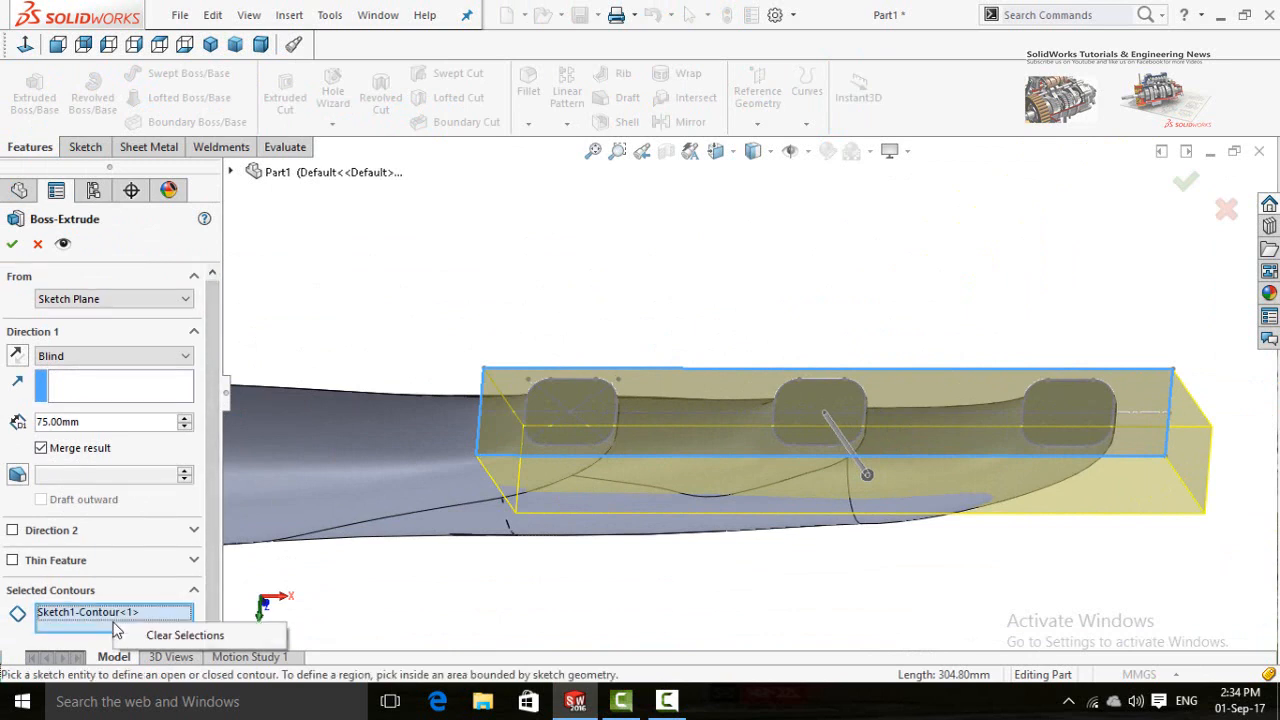
click(167, 640)
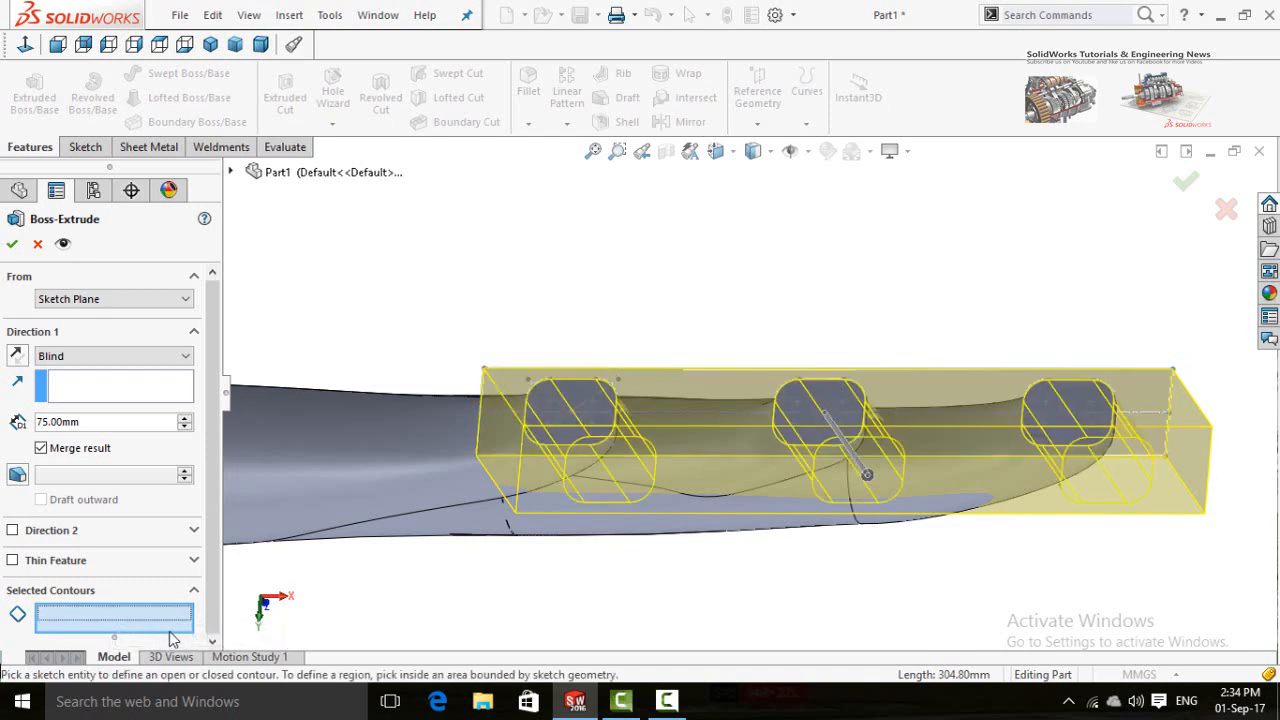
click(698, 384)
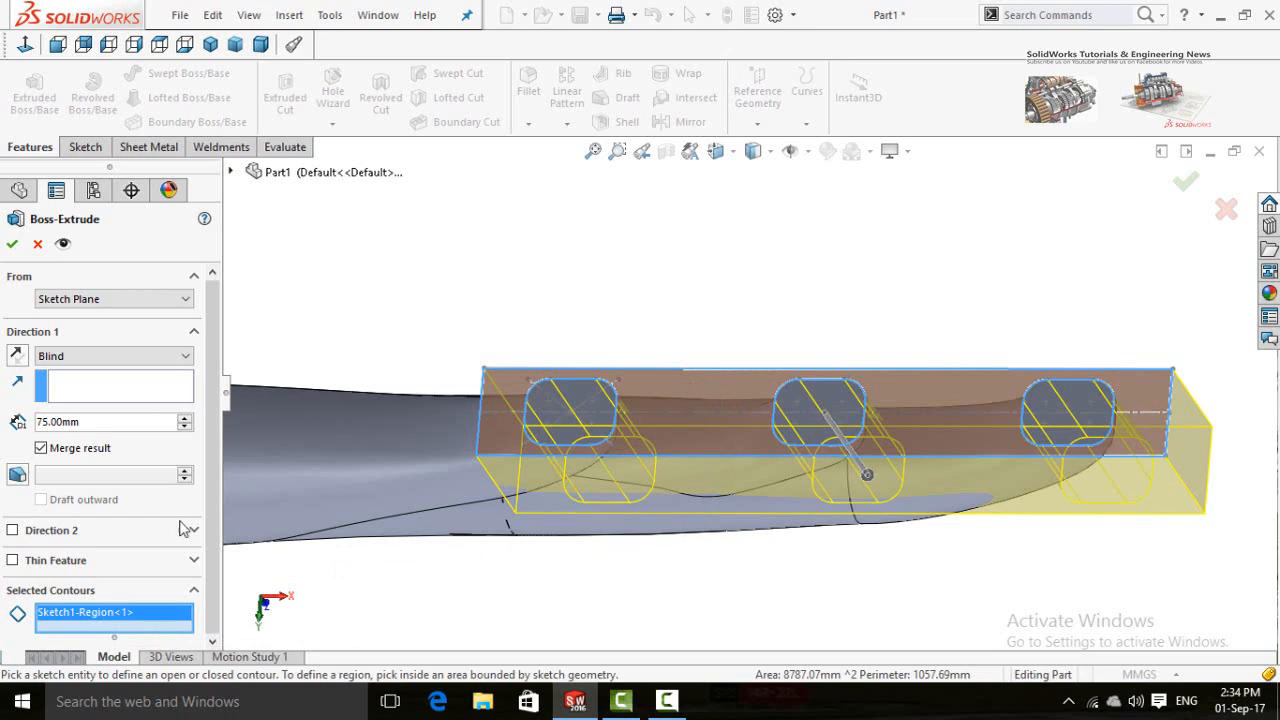
Extrude the flange region 5 mm blind towards the branches as a separate body, without merging the result.
middle_drag(433, 530, 586, 638)
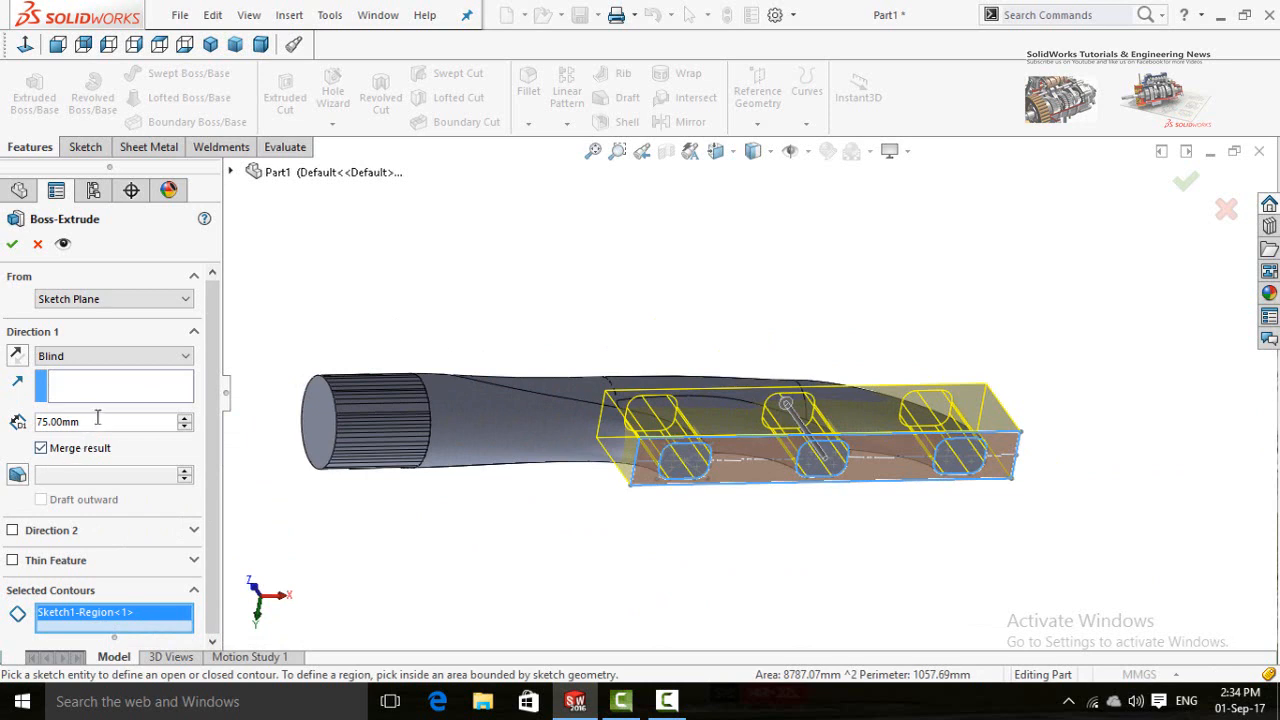
text(5)
key(Return)
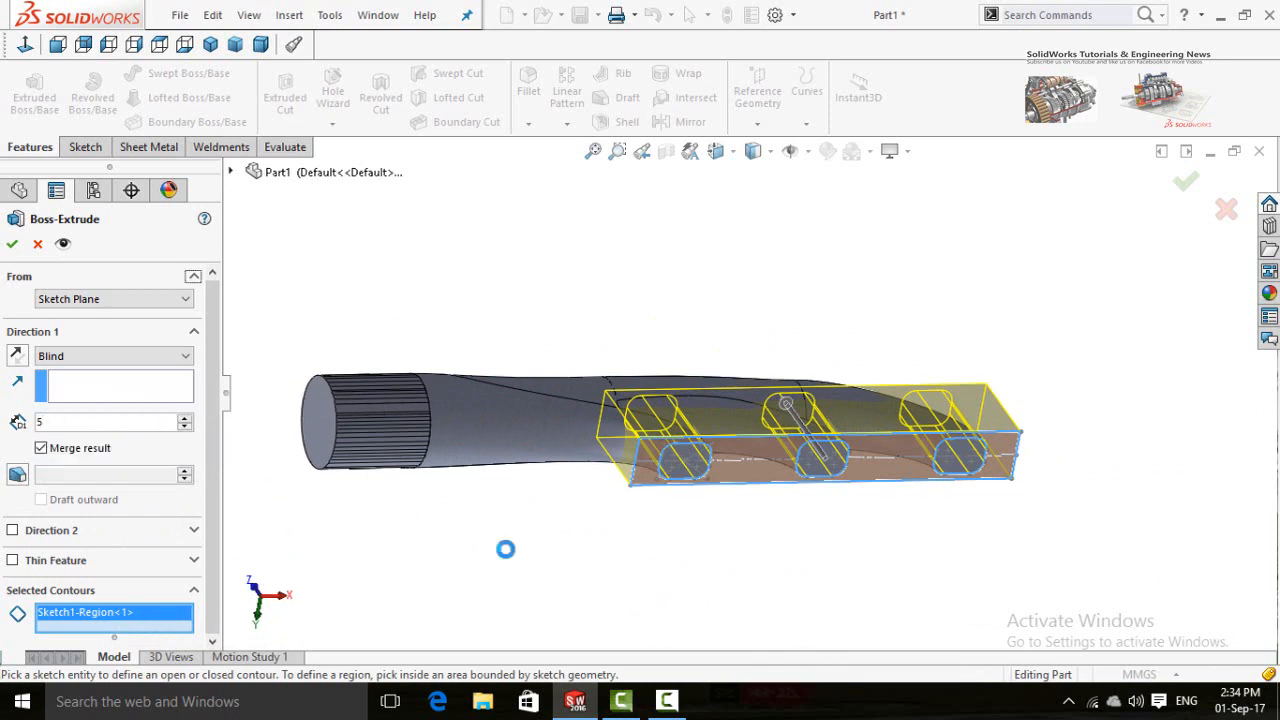
scroll(513, 560, up, 2)
middle_drag(567, 527, 558, 691)
scroll(503, 474, down, 5)
mouse_move(503, 474)
middle_down()
mouse_move(503, 543)
mouse_move(466, 547)
mouse_move(482, 554)
mouse_move(499, 524)
middle_up()
click(18, 356)
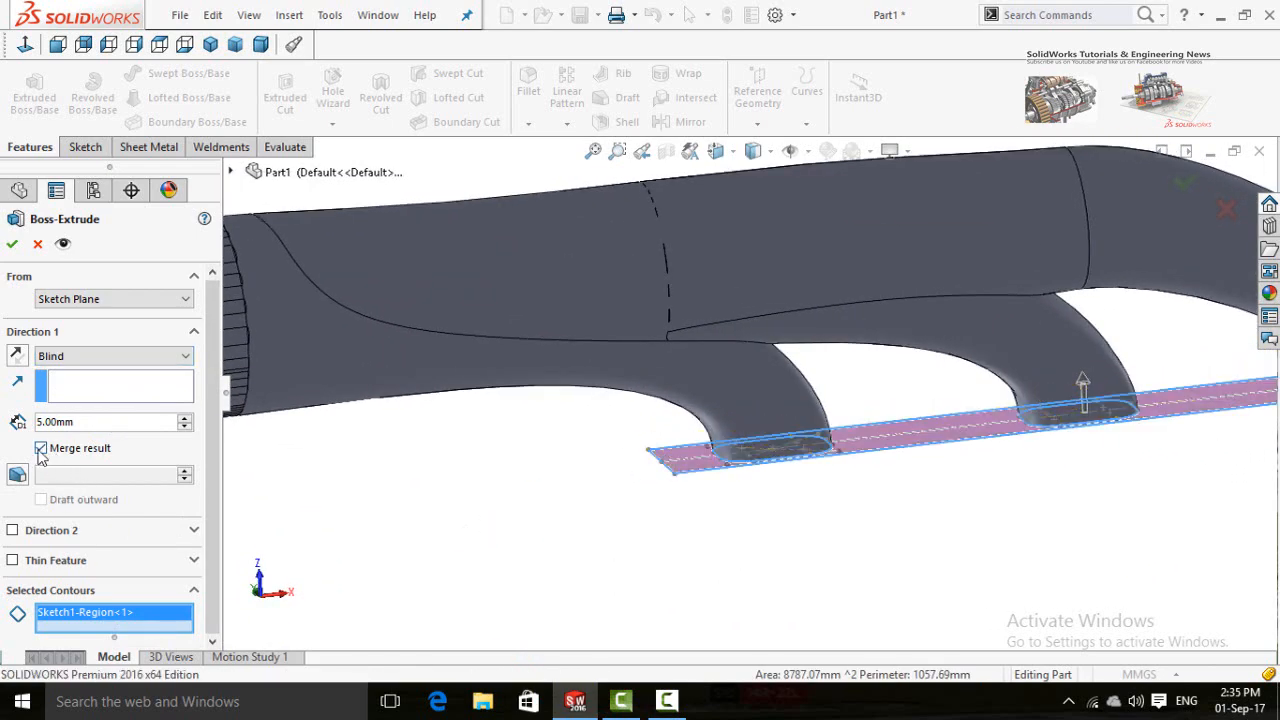
click(40, 449)
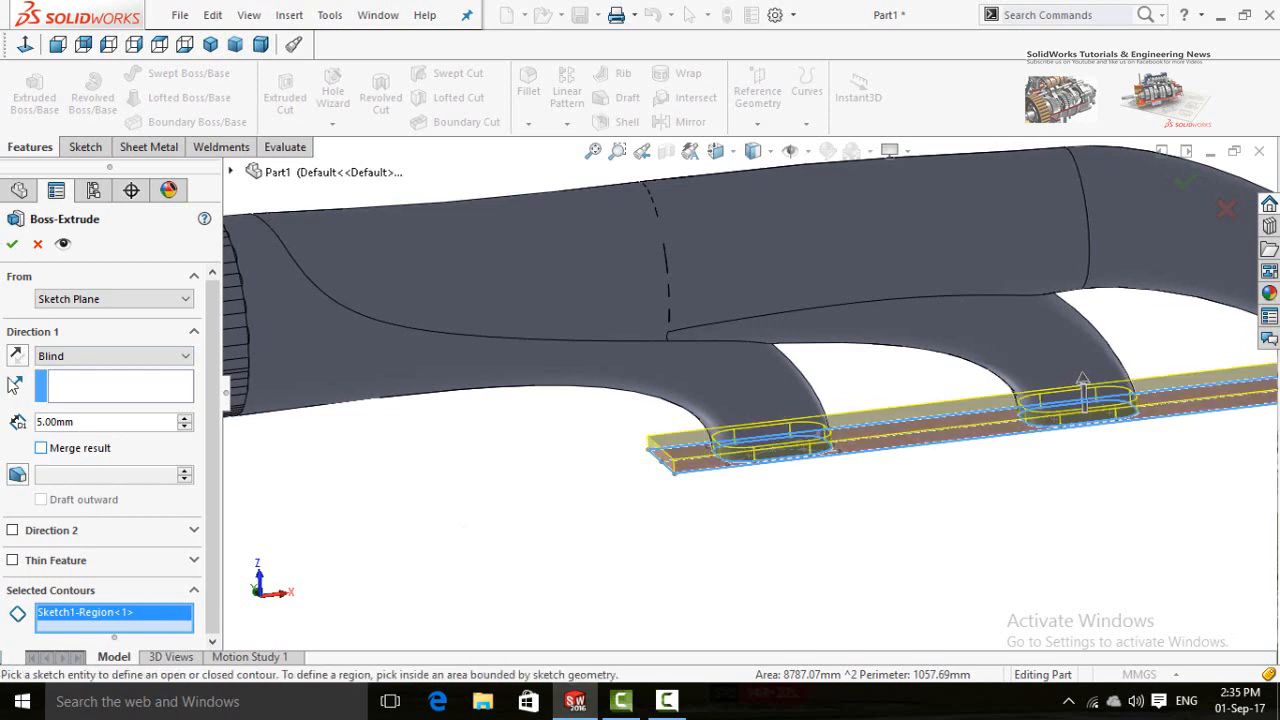
click(12, 244)
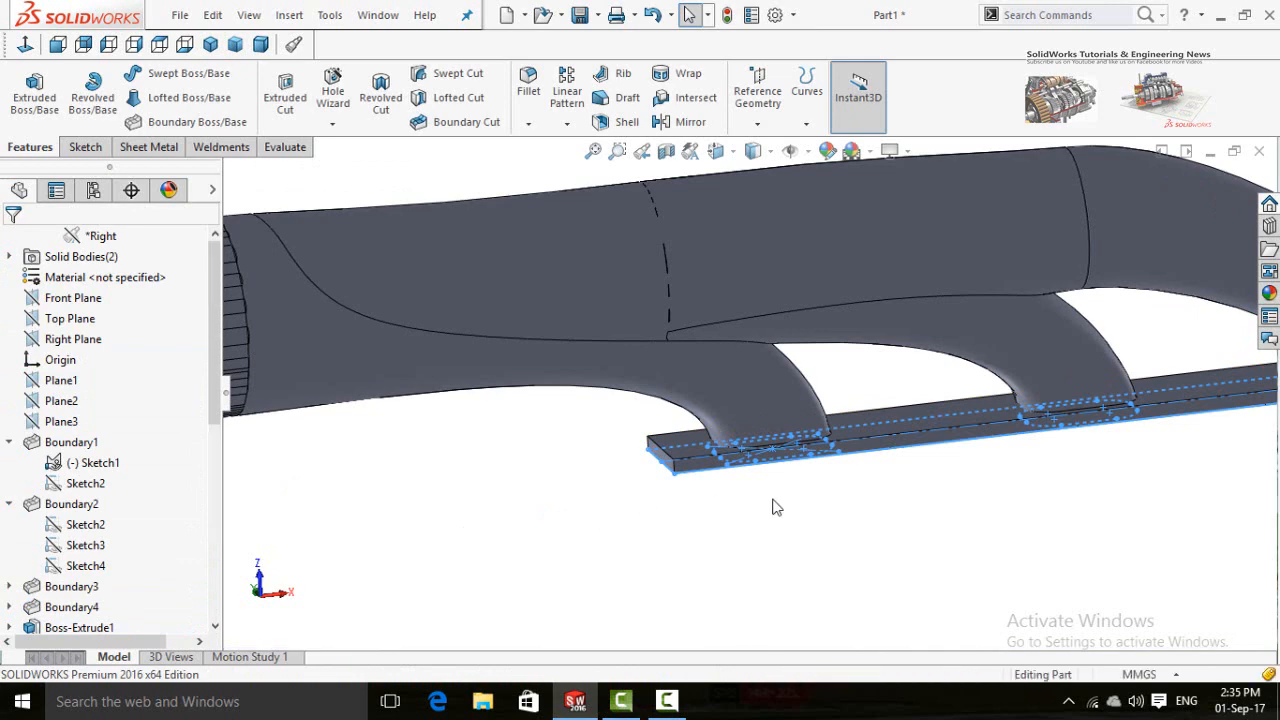
Hide Sketch1, the profile sketch beneath the new flange extrusion.
scroll(820, 503, up, 2)
middle_drag(820, 502, 818, 472)
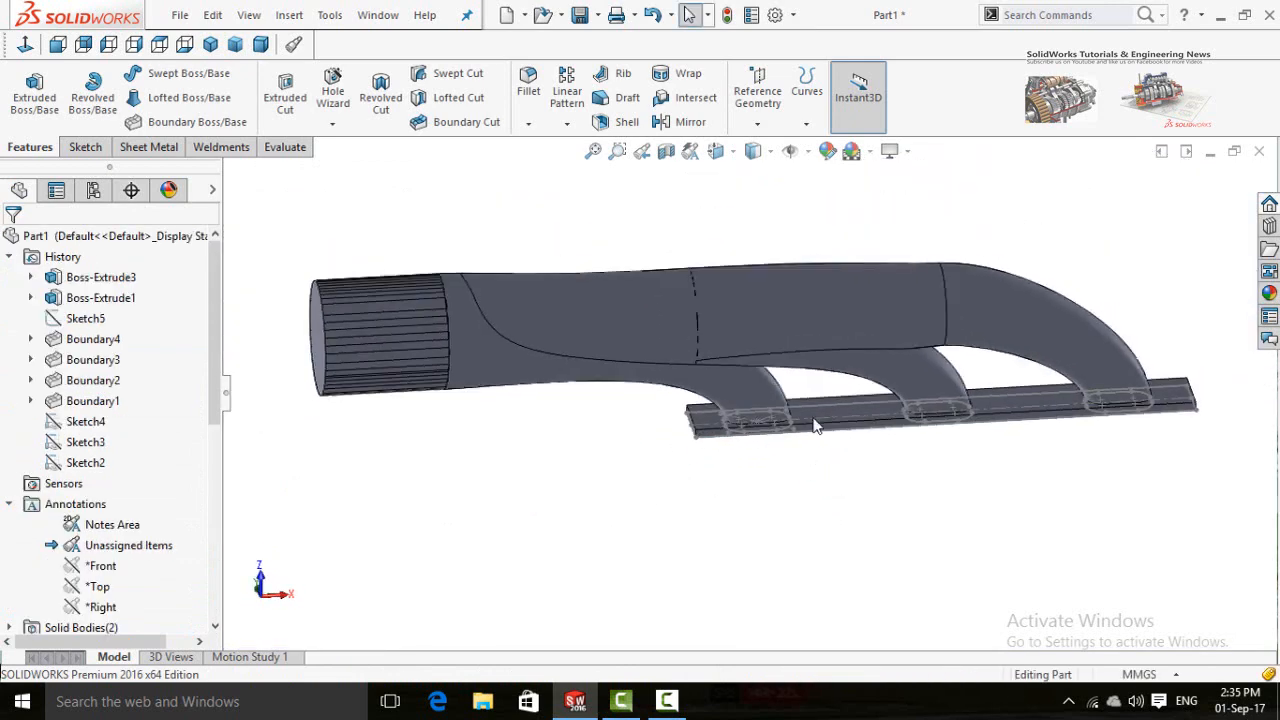
scroll(812, 418, down, 6)
click(782, 397)
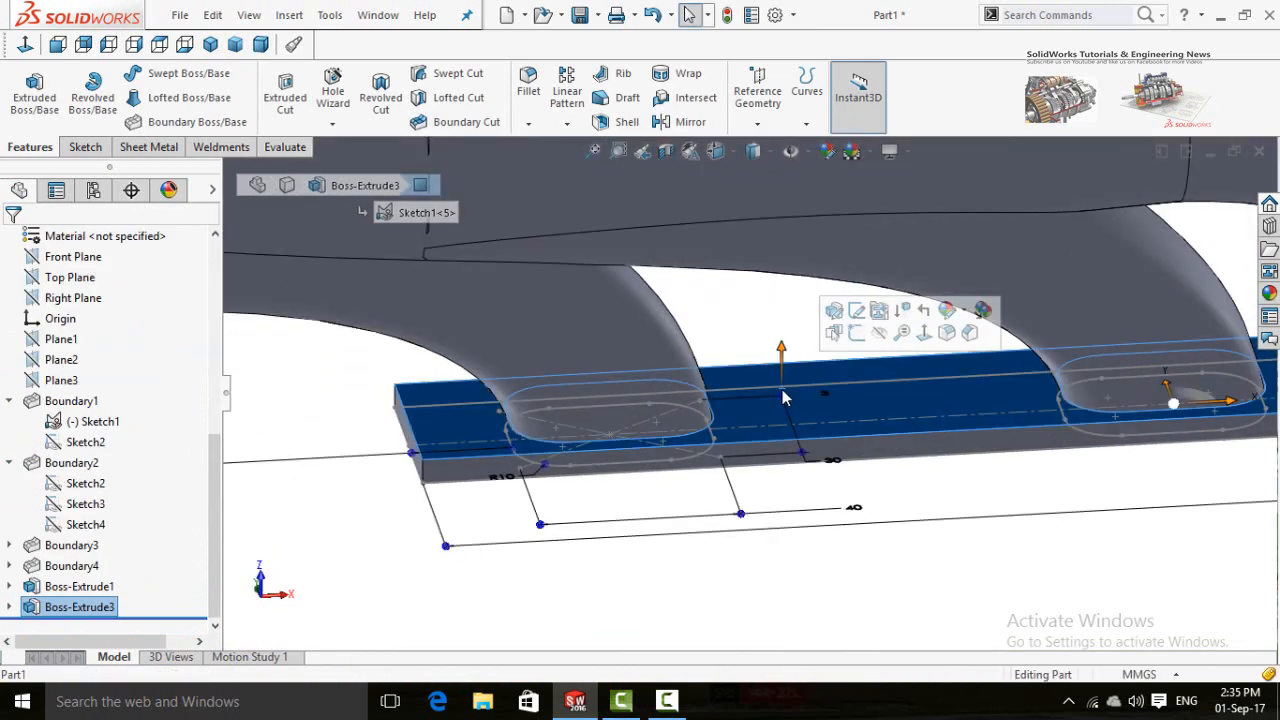
click(387, 586)
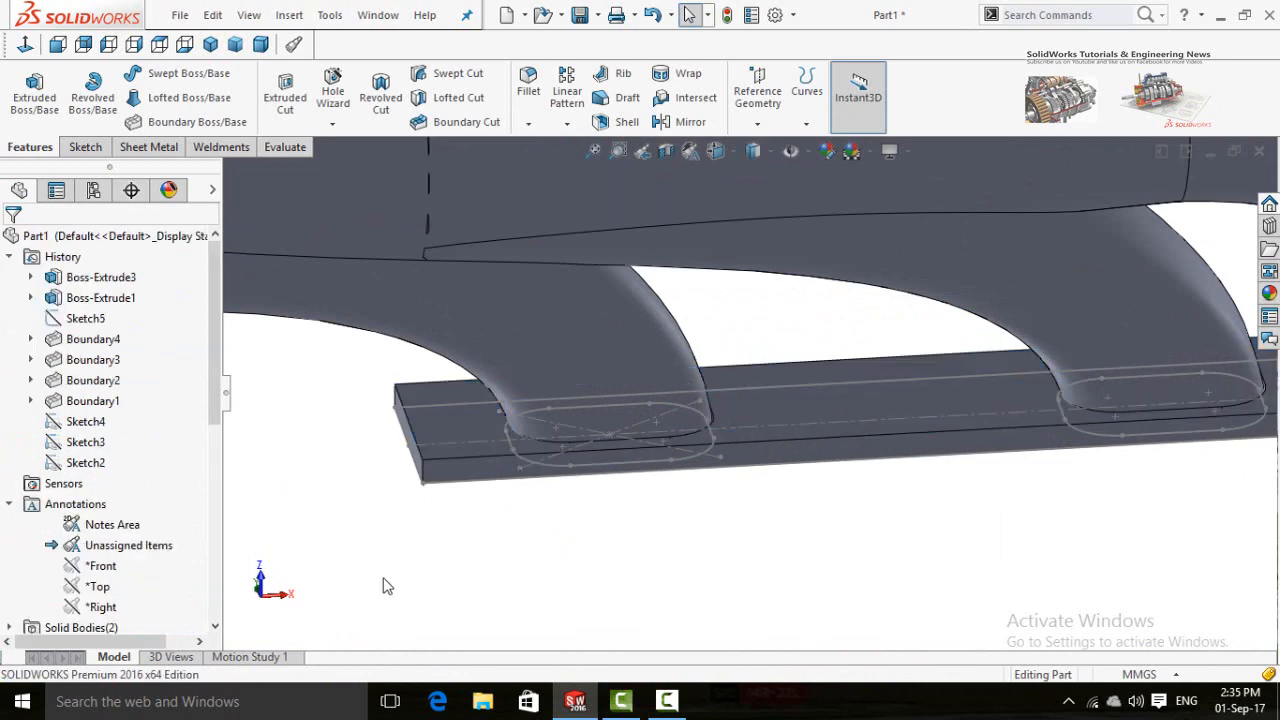
scroll(2, 560, down, 6)
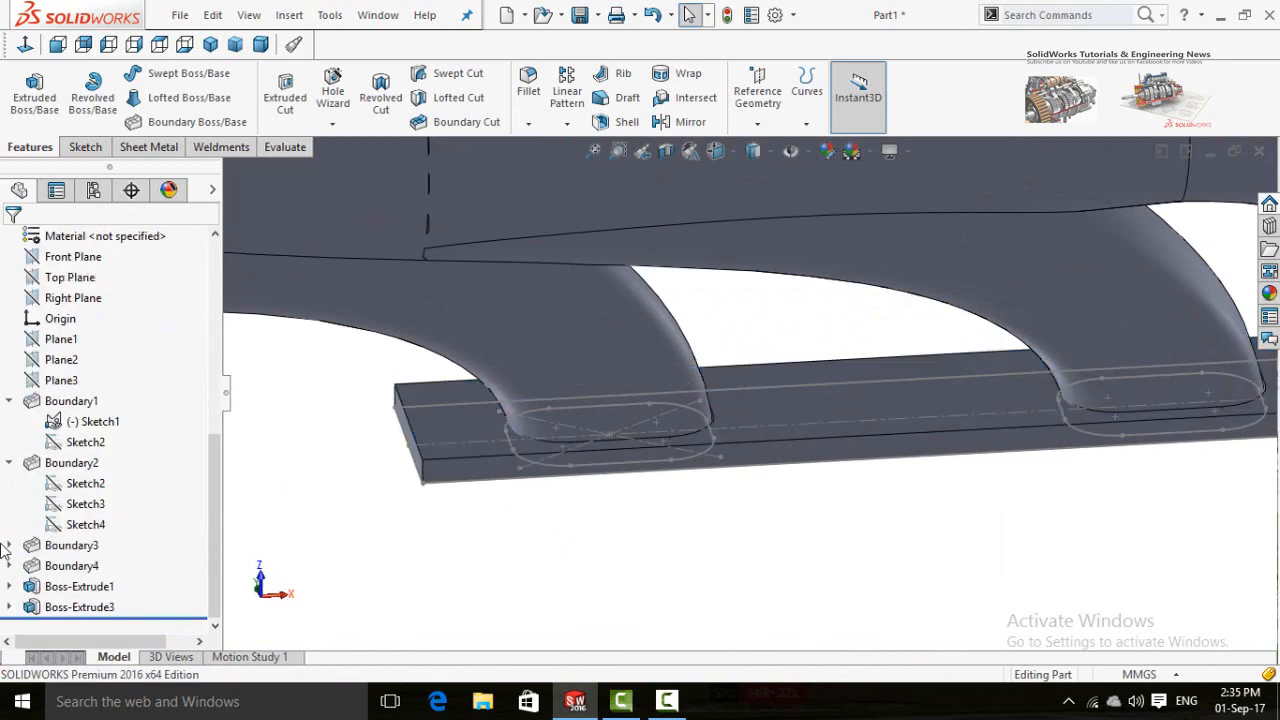
click(9, 607)
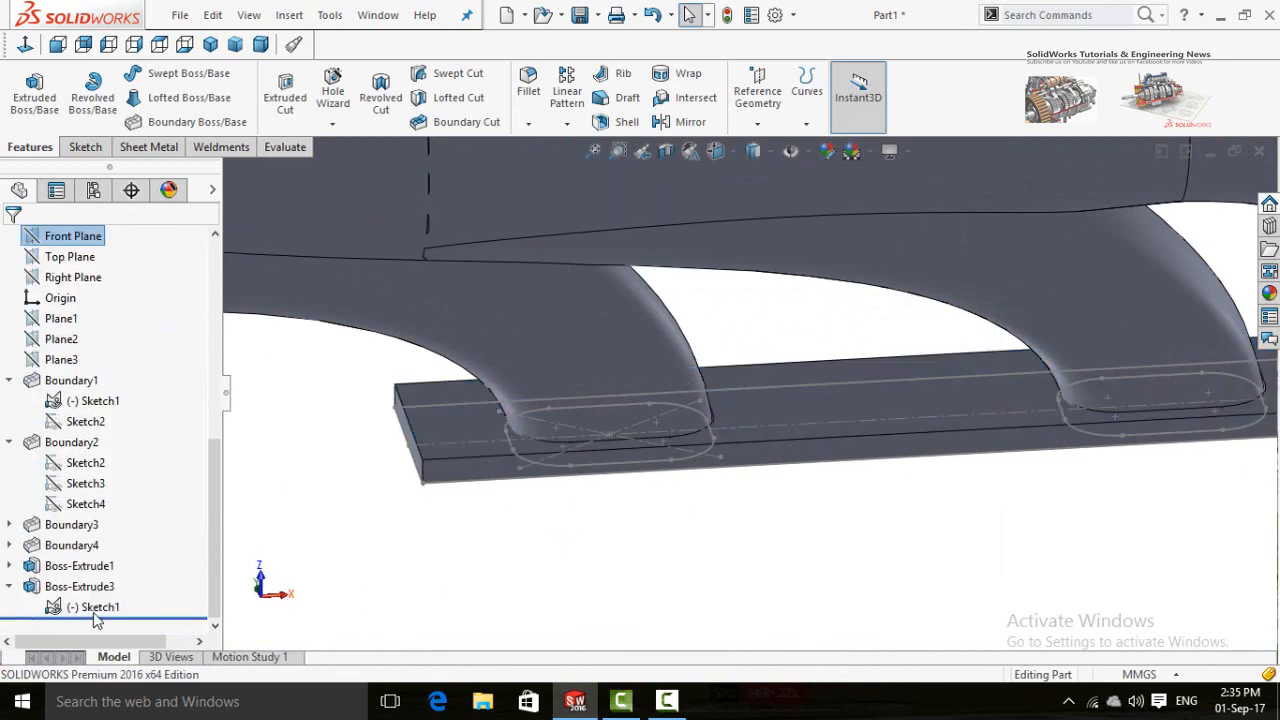
click(95, 607)
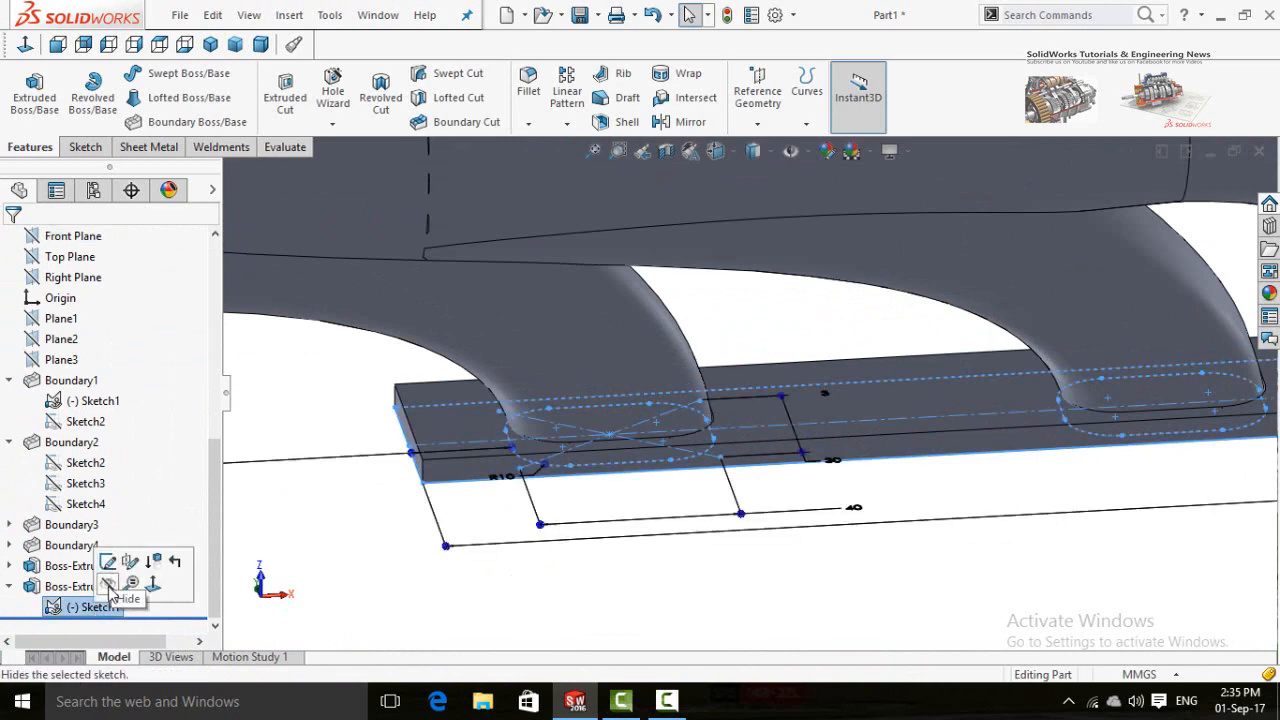
click(108, 584)
Start a 2 mm fillet and select the flange's end face farthest from the outlet and an adjoining long side face.
scroll(740, 565, up, 5)
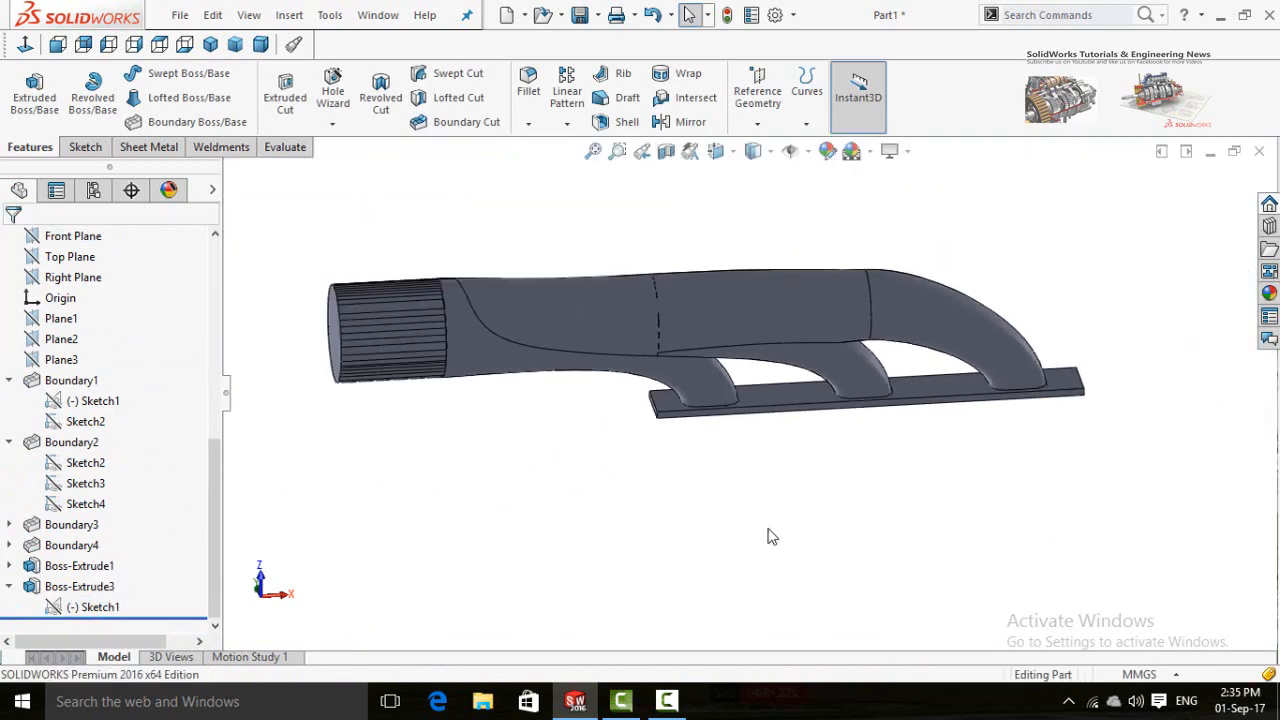
middle_drag(693, 504, 693, 232)
scroll(777, 406, down, 6)
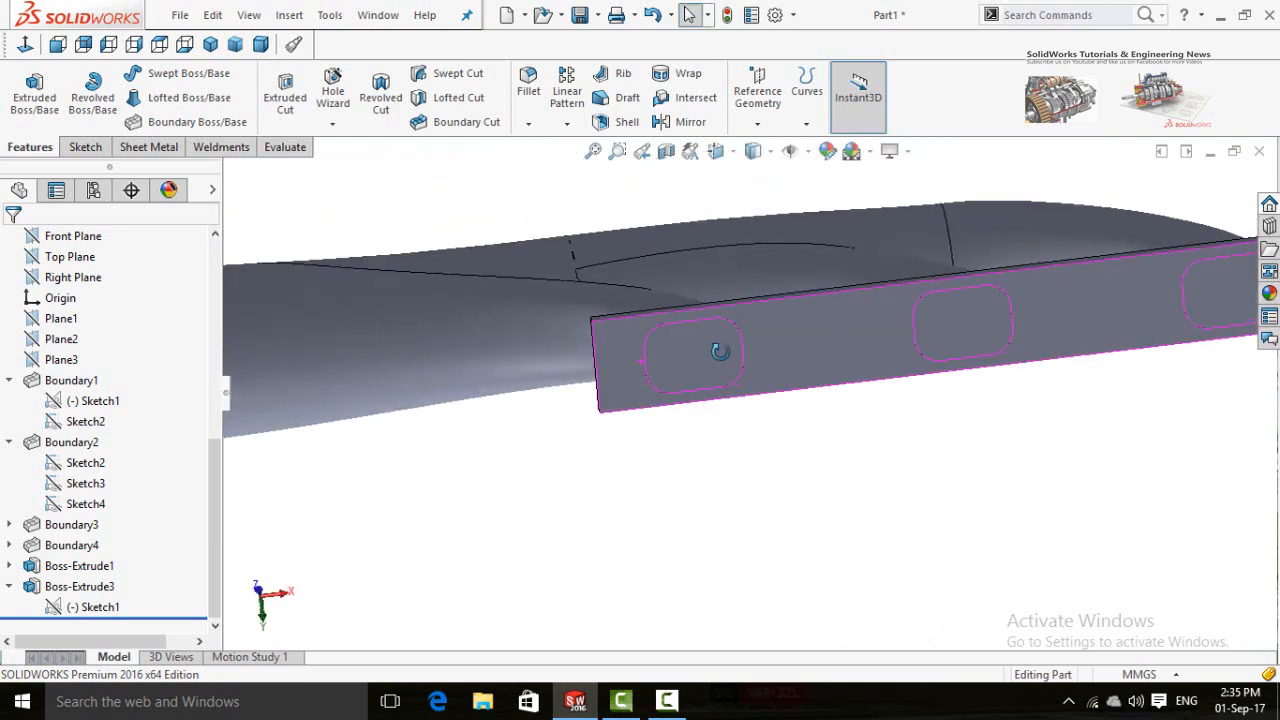
middle_drag(723, 351, 711, 556)
scroll(508, 389, up, 3)
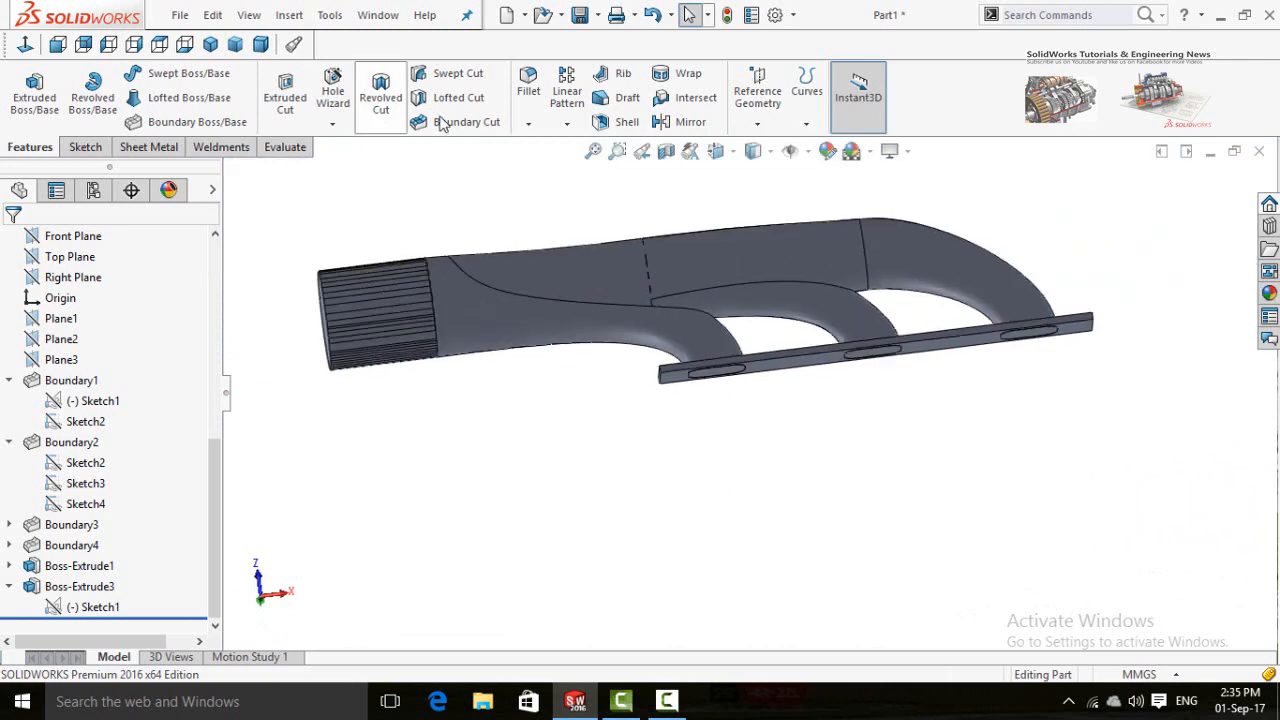
click(528, 85)
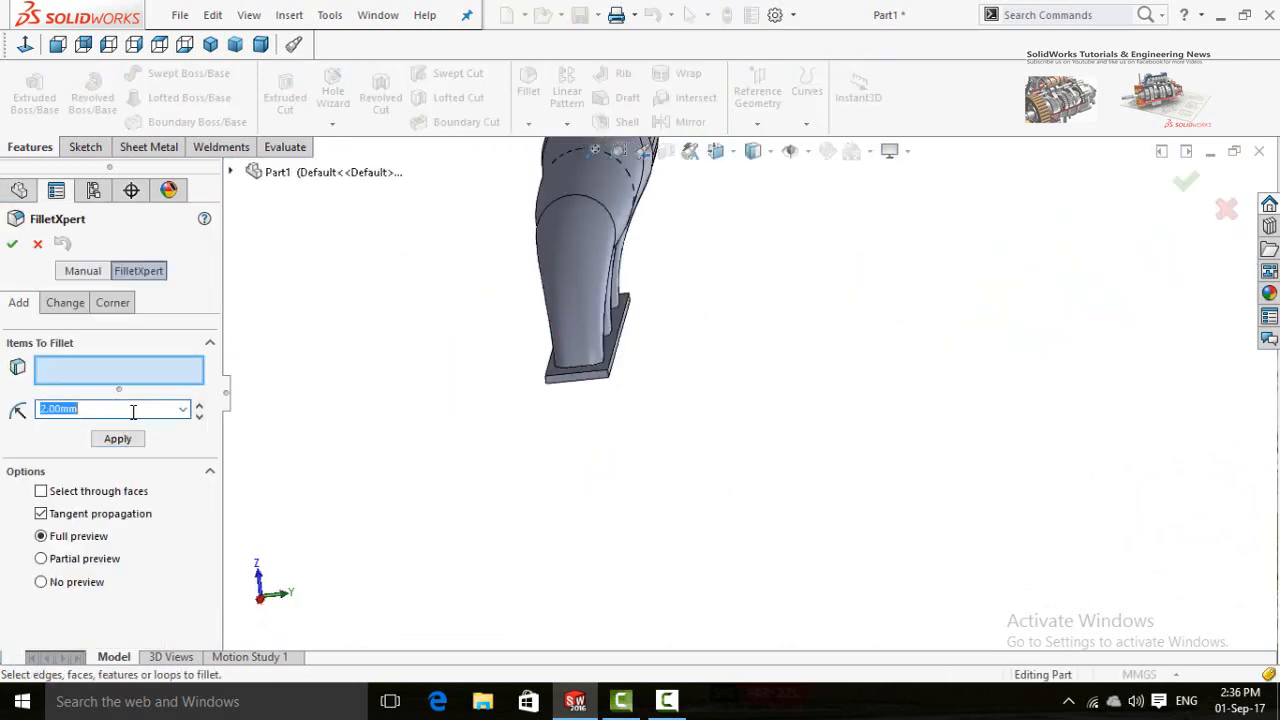
scroll(574, 447, down, 5)
click(574, 437)
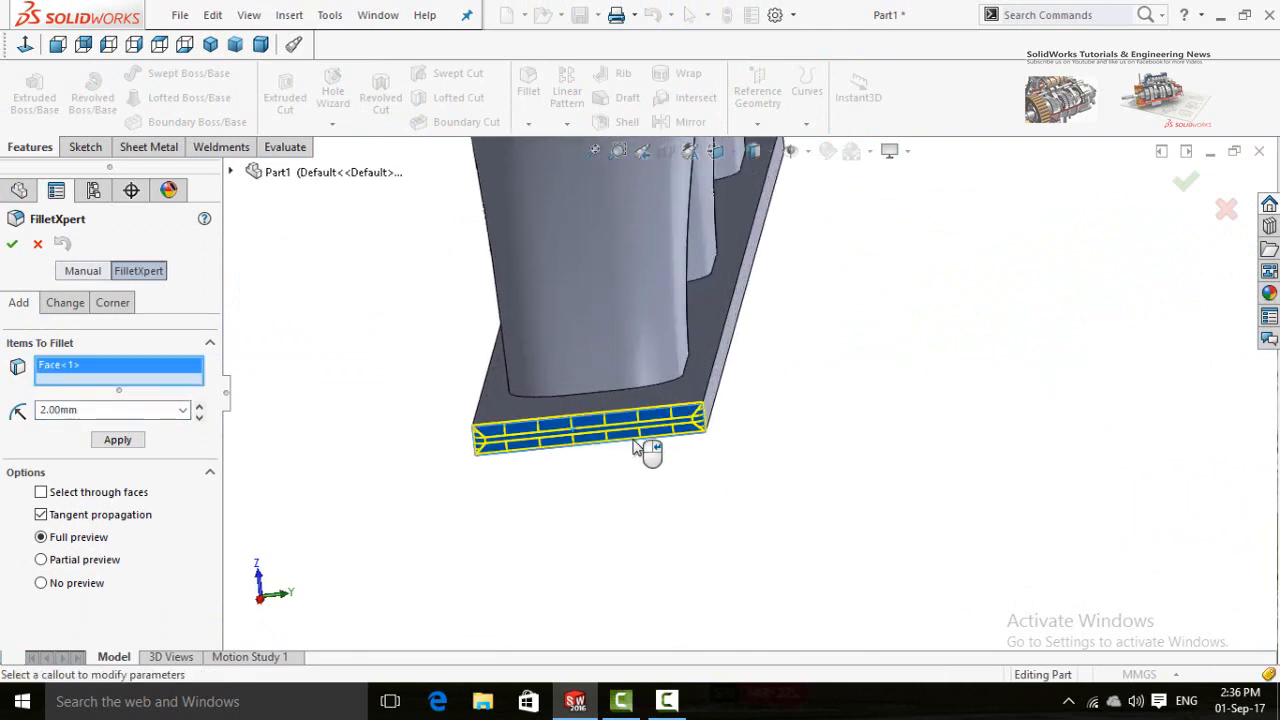
middle_drag(777, 434, 546, 423)
click(546, 418)
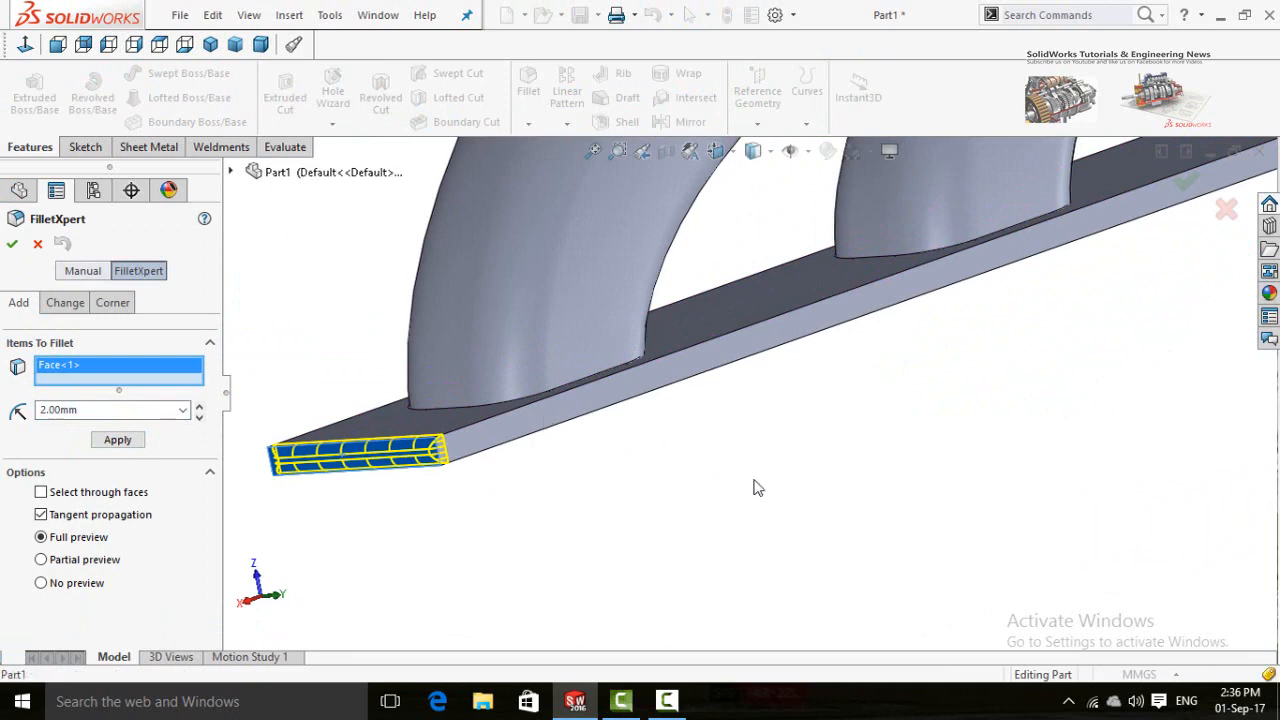
scroll(760, 482, up, 6)
Add the flange's outlet-side end face and the other long side face, and apply the 2 mm fillet.
middle_drag(962, 392, 801, 511)
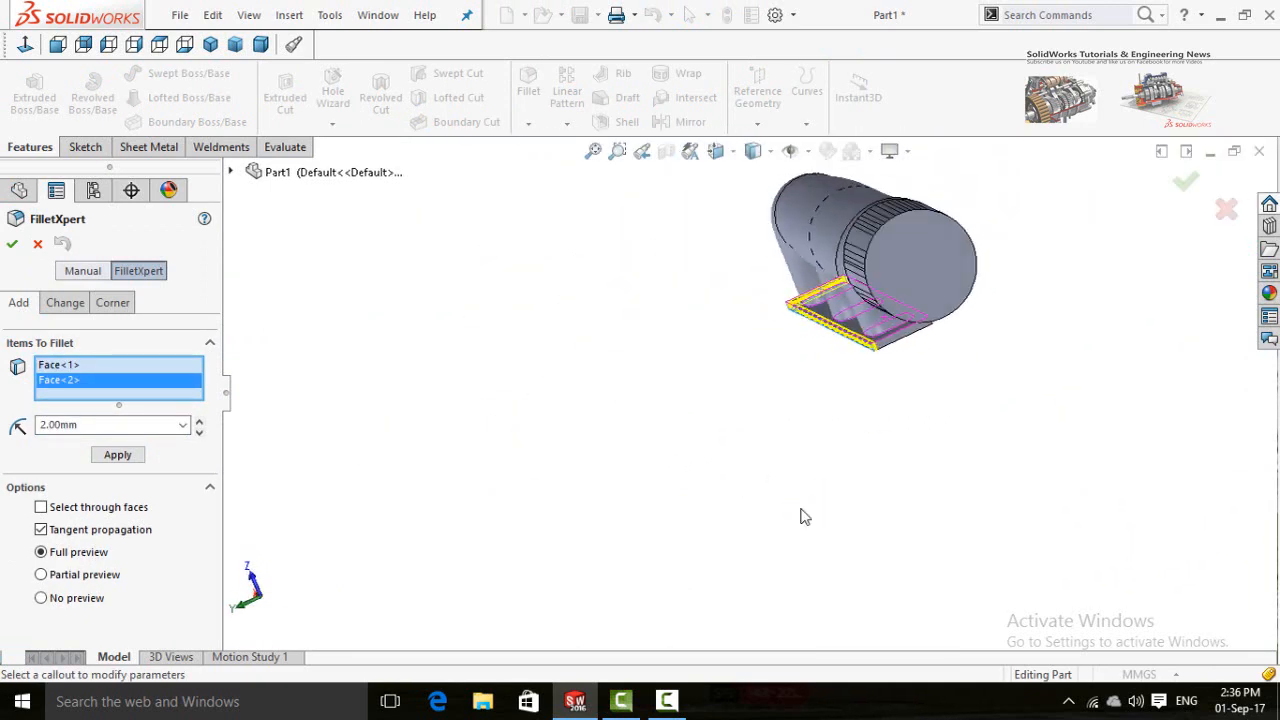
scroll(920, 340, down, 7)
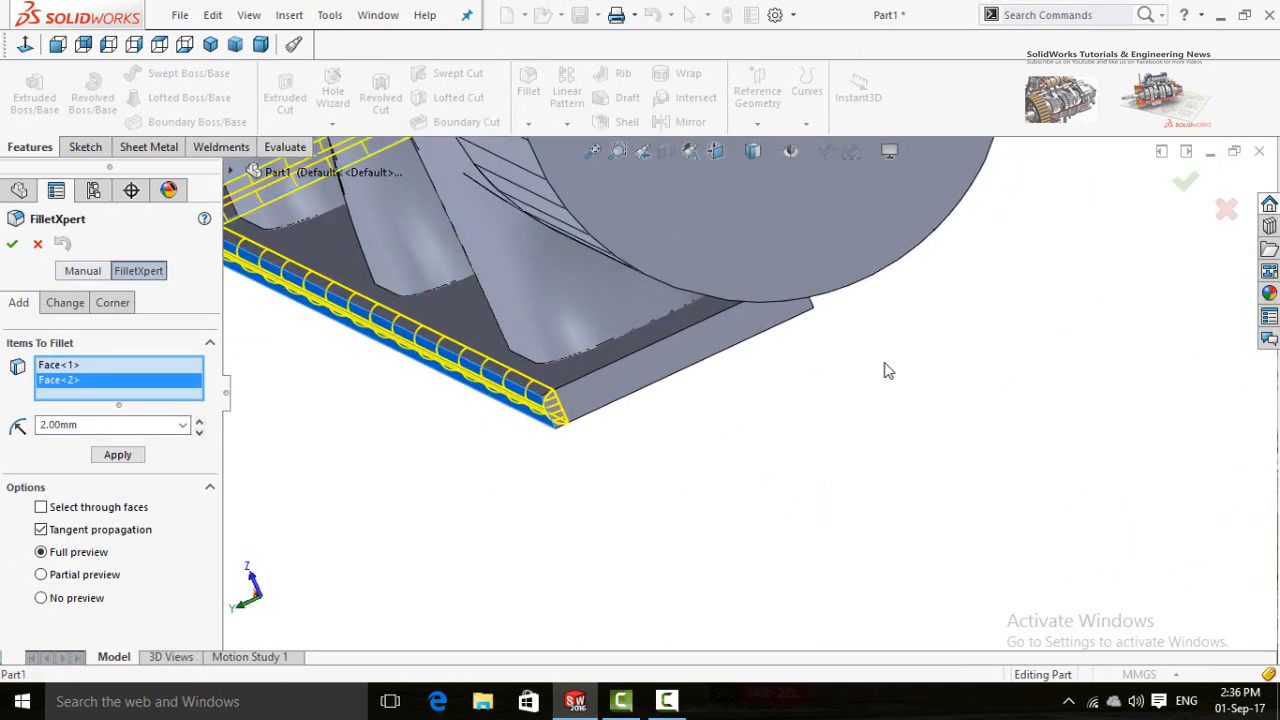
middle_drag(885, 363, 770, 408)
scroll(900, 372, up, 3)
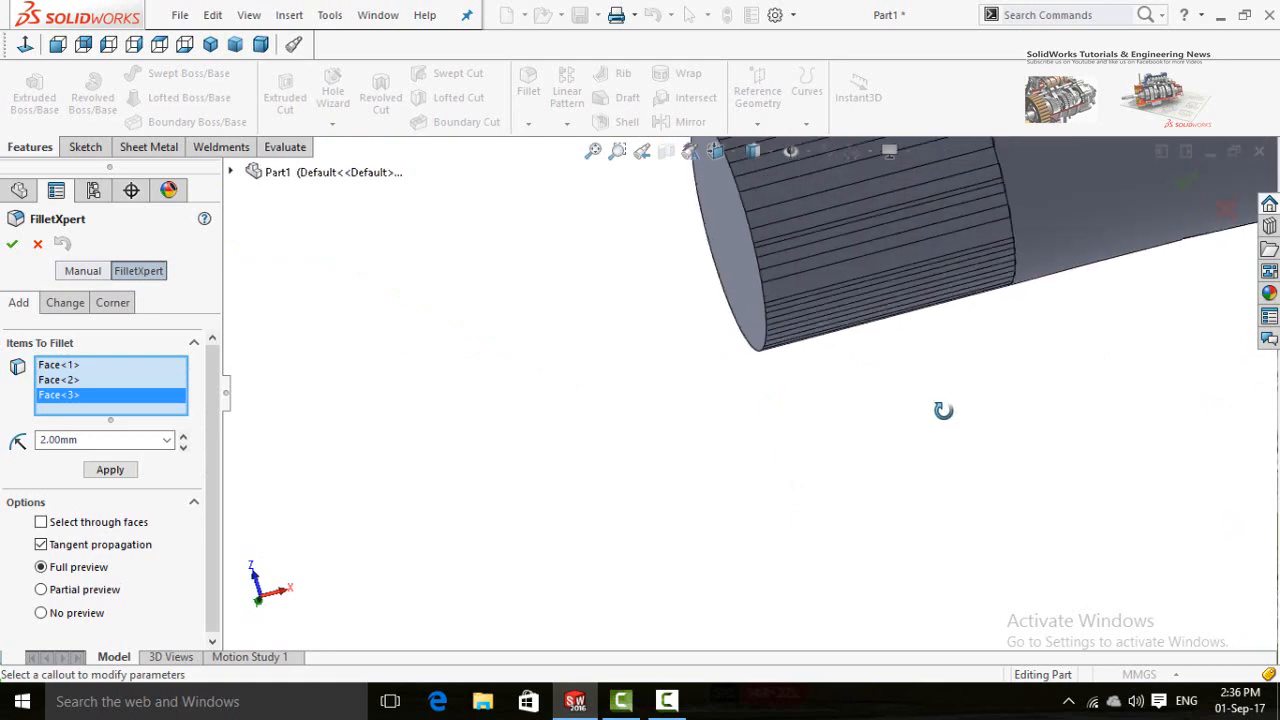
middle_drag(943, 411, 915, 399)
scroll(979, 410, up, 4)
scroll(1148, 328, down, 4)
scroll(910, 374, down, 2)
click(910, 374)
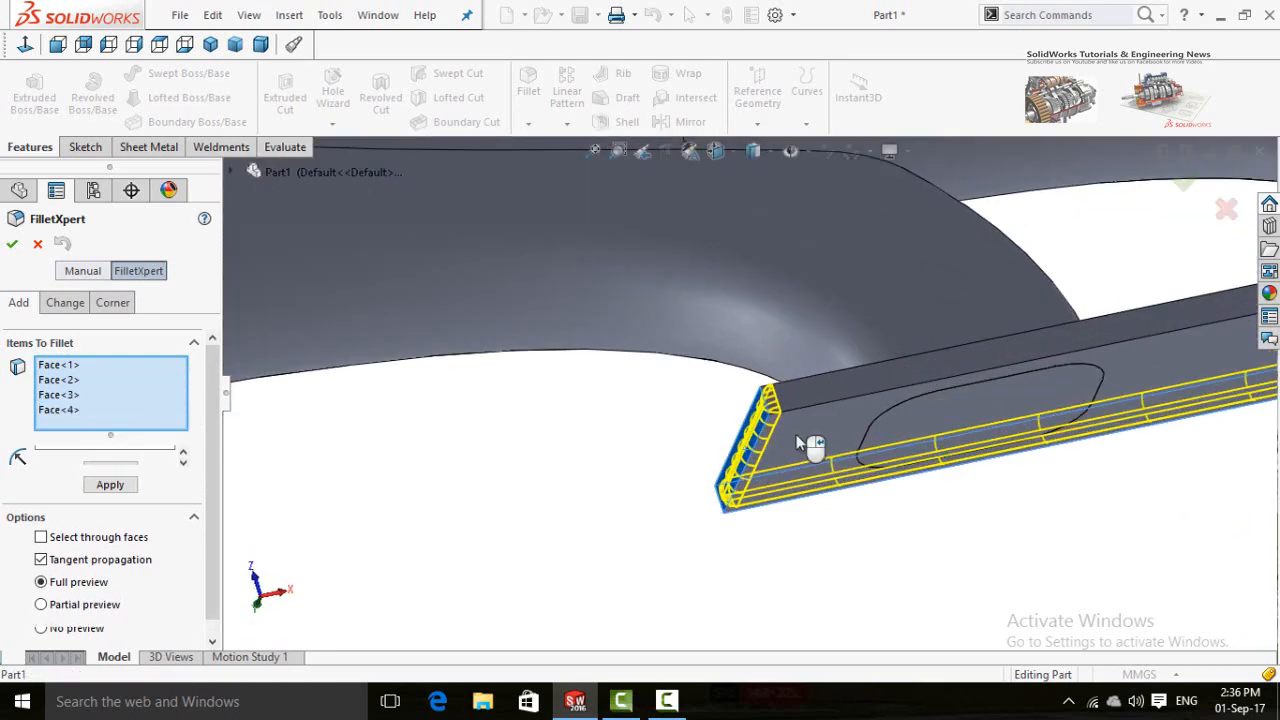
scroll(735, 445, up, 4)
middle_drag(670, 482, 708, 491)
scroll(677, 503, up, 5)
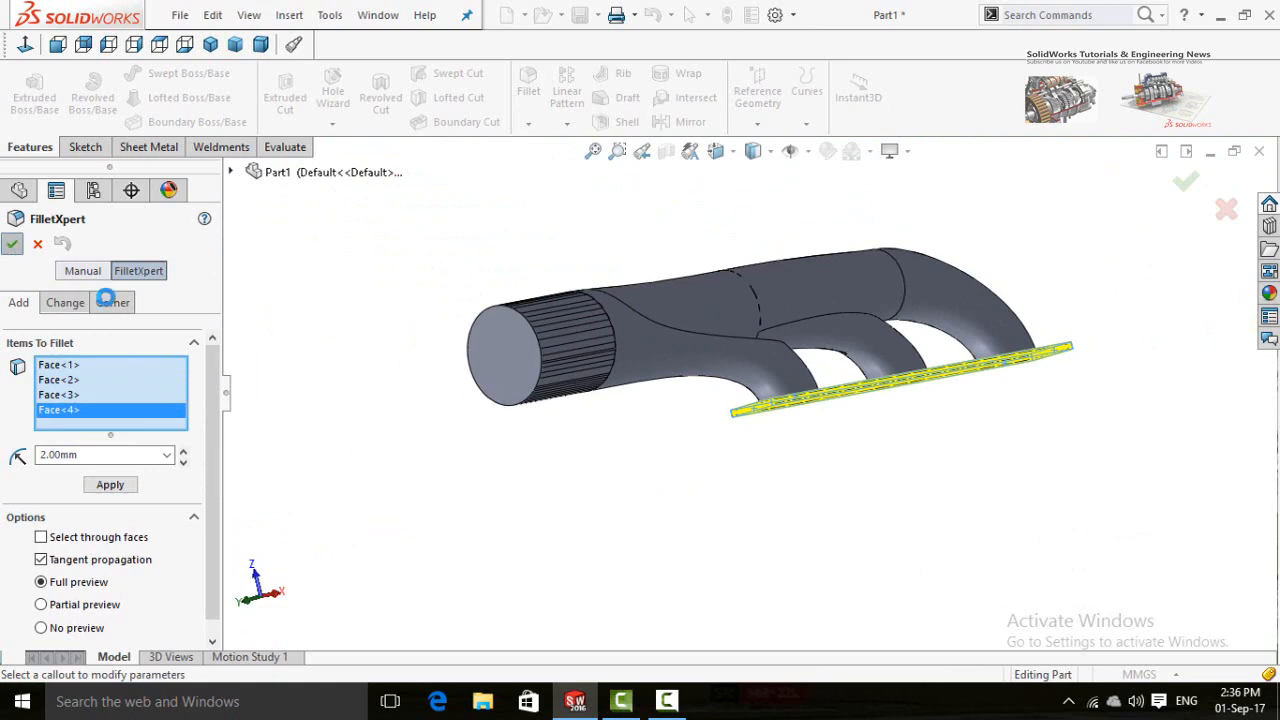
Start a shell and select the three rounded branch port faces on the flange's underside as faces to remove.
middle_drag(460, 477, 712, 428)
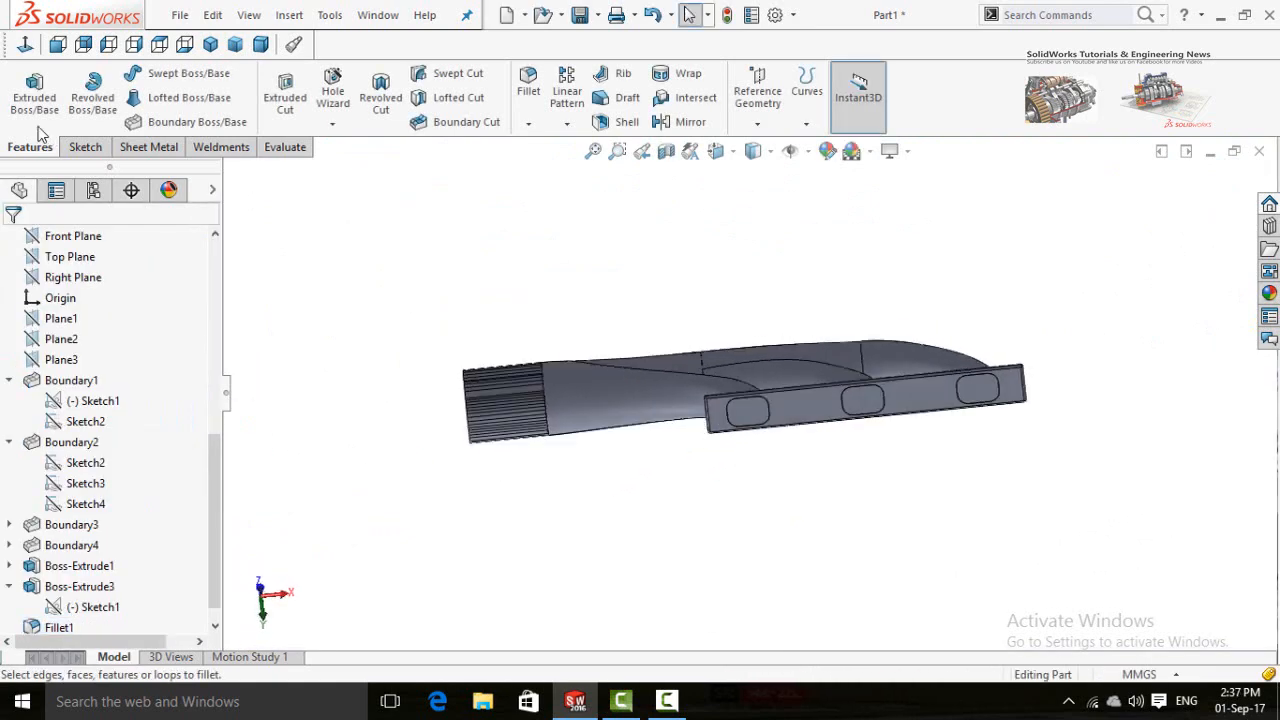
click(624, 124)
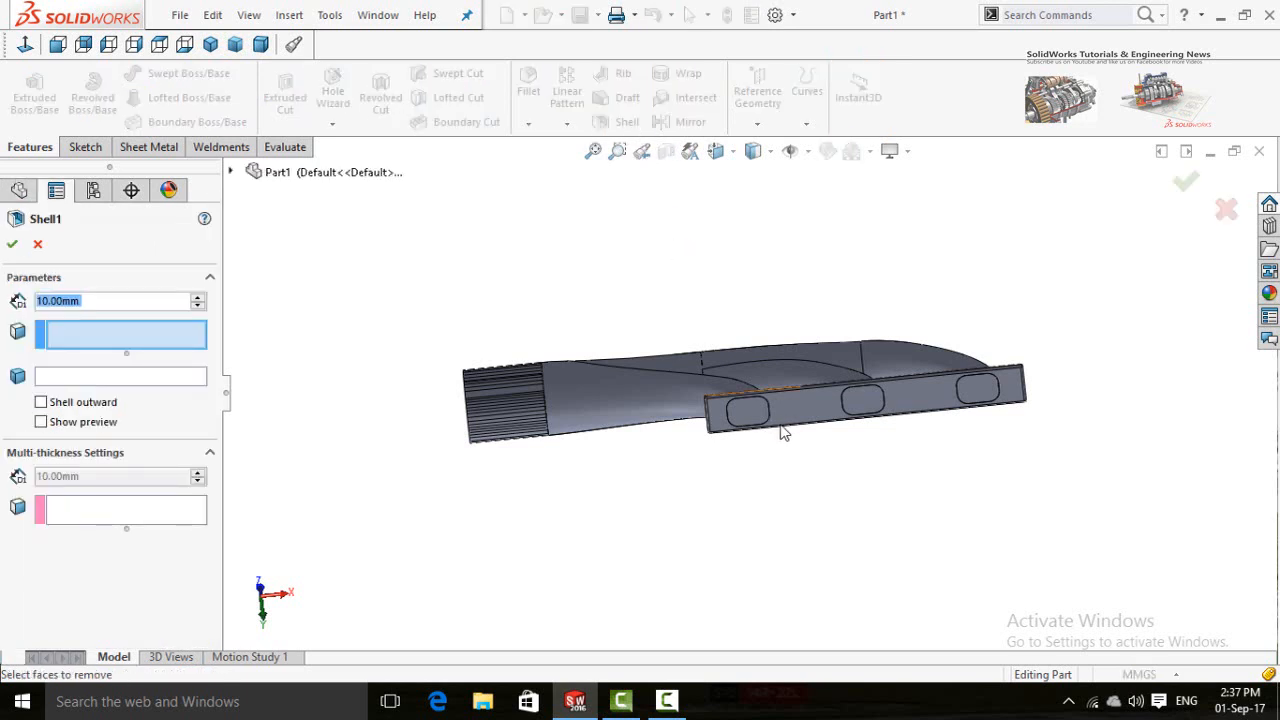
scroll(778, 432, down, 3)
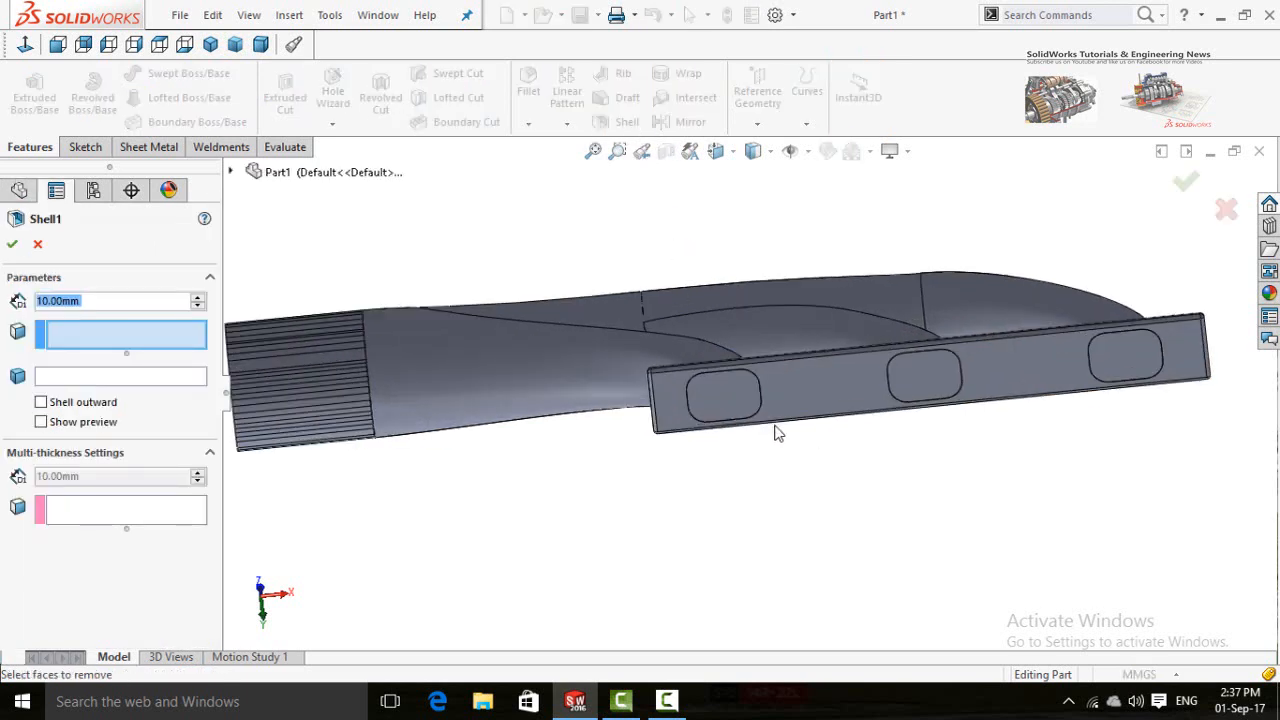
click(724, 404)
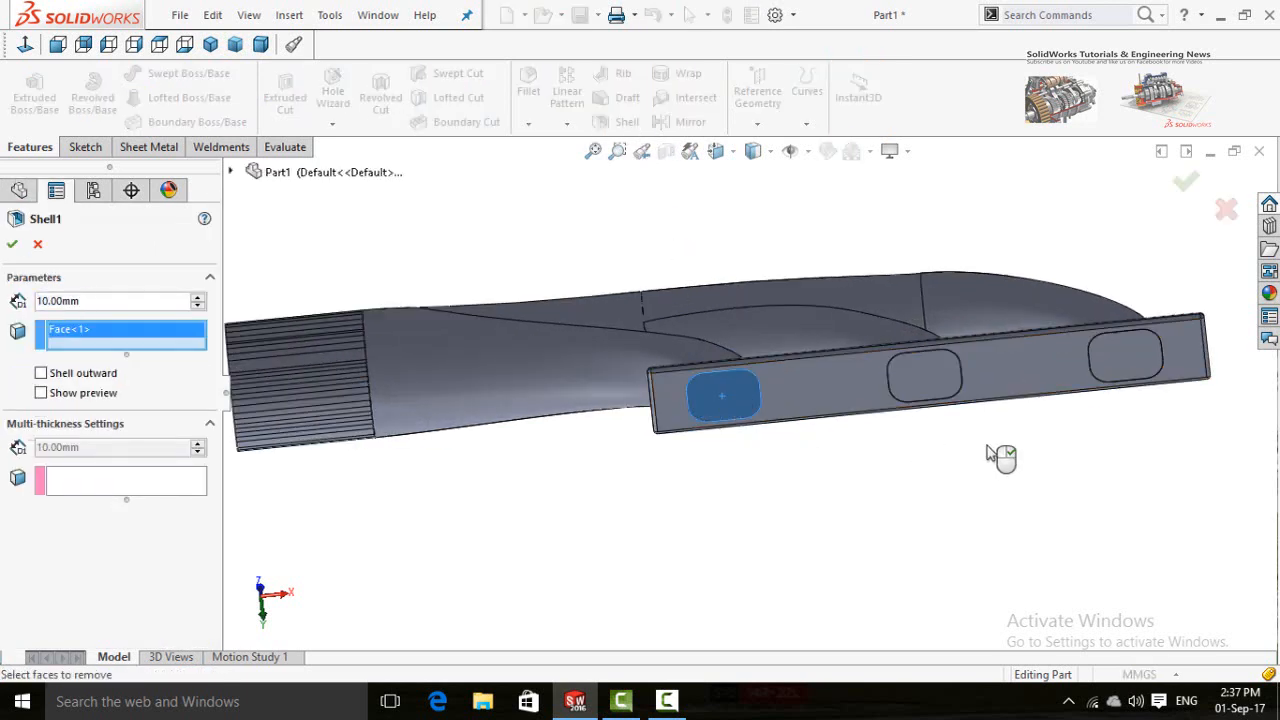
click(920, 382)
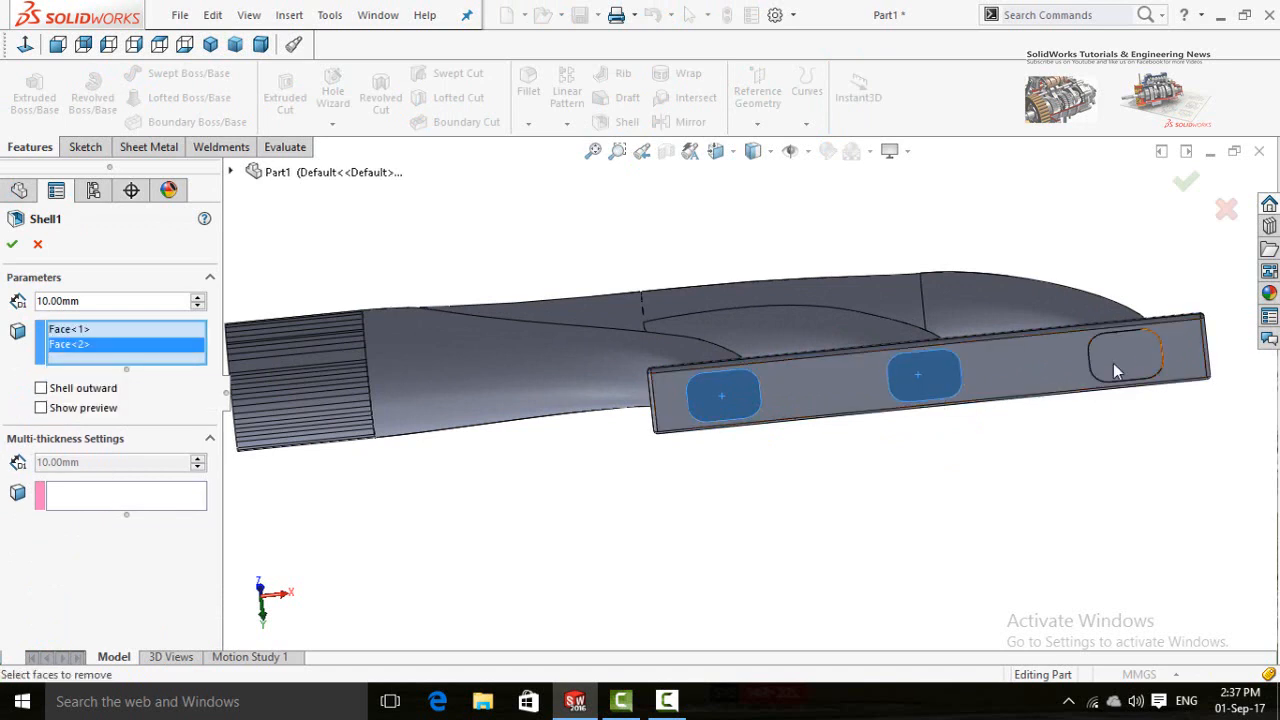
click(1120, 362)
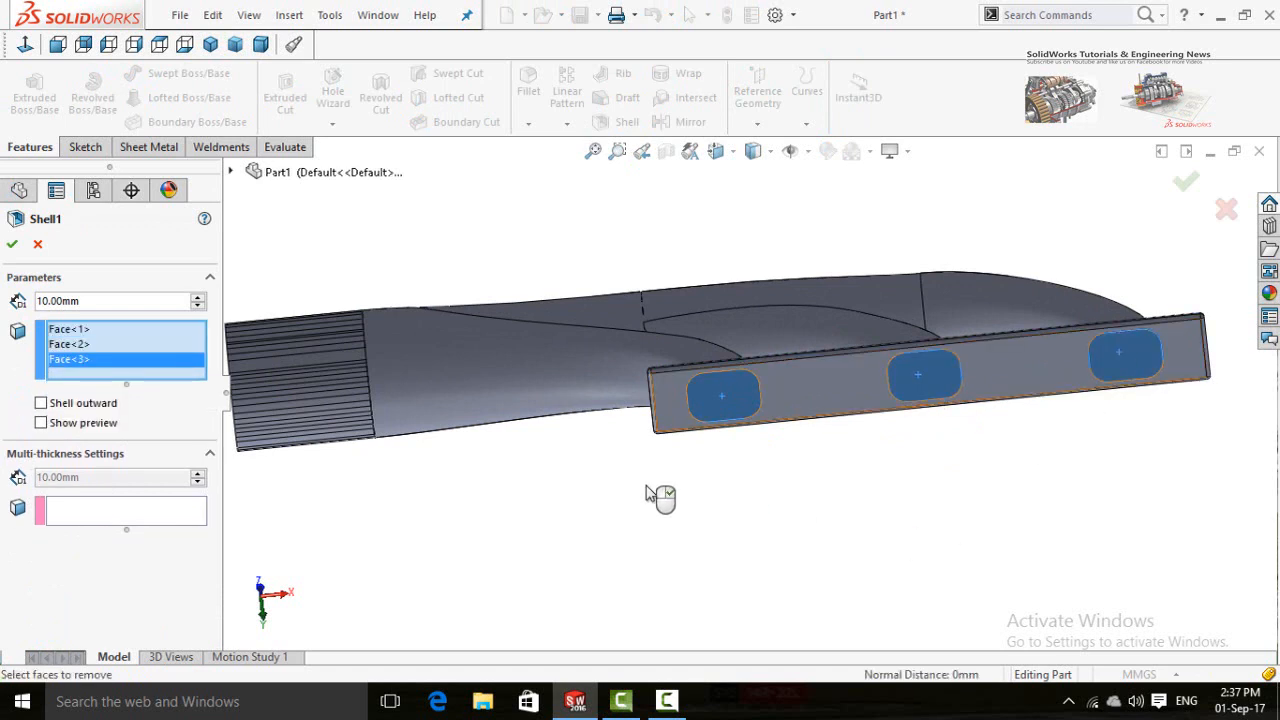
Add the outlet tube's circular end face to the removed faces, enable the preview, and shell the body with 2 mm thickness.
scroll(620, 485, up, 3)
middle_drag(609, 480, 640, 470)
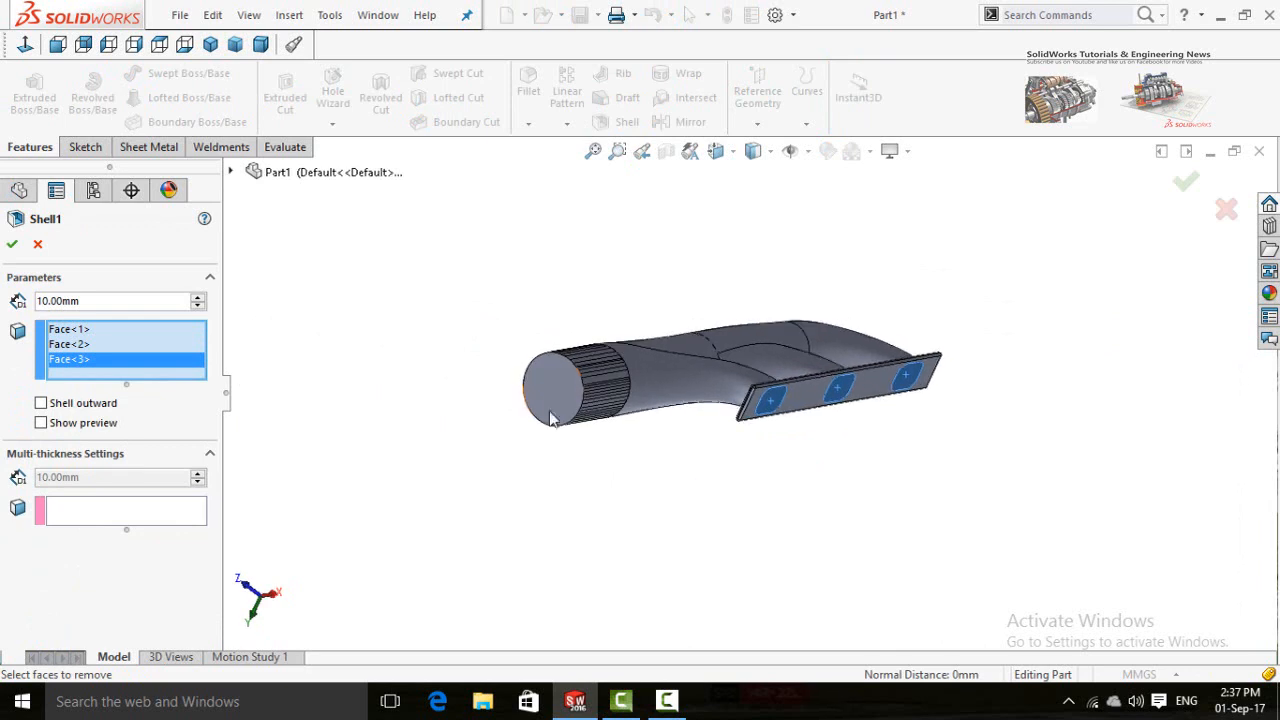
click(549, 396)
scroll(566, 482, up, 2)
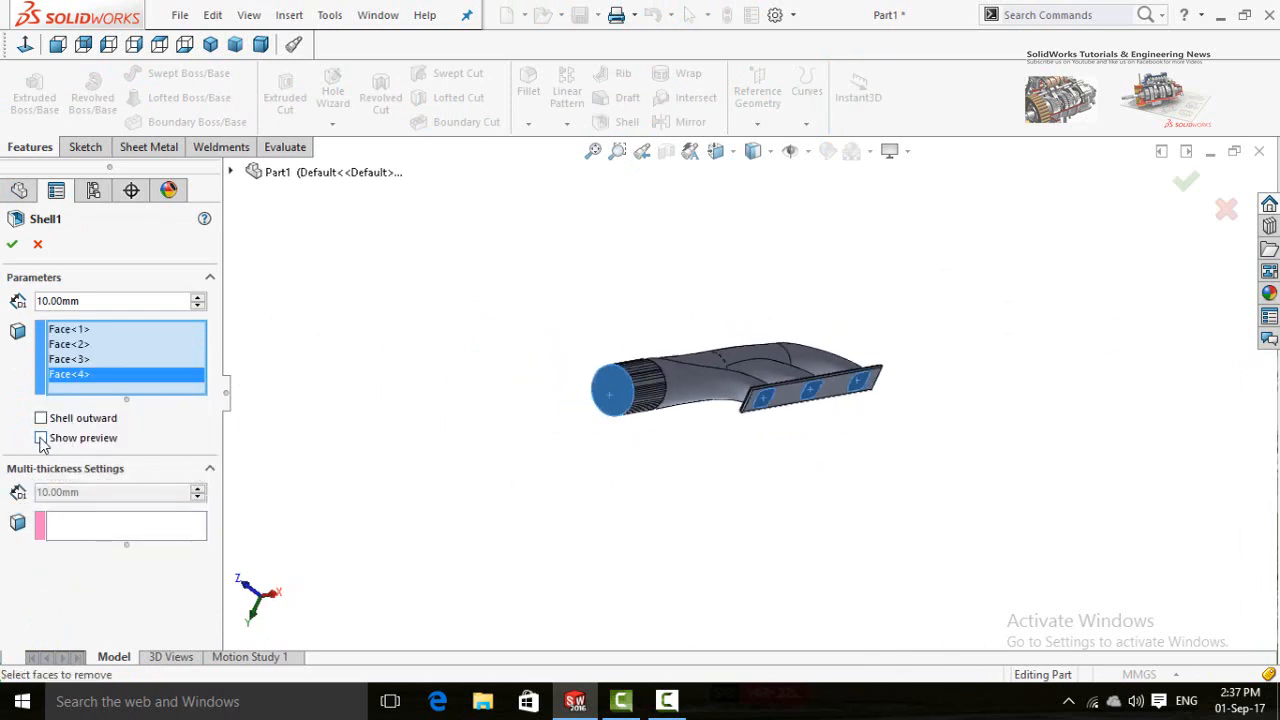
double_click(111, 302)
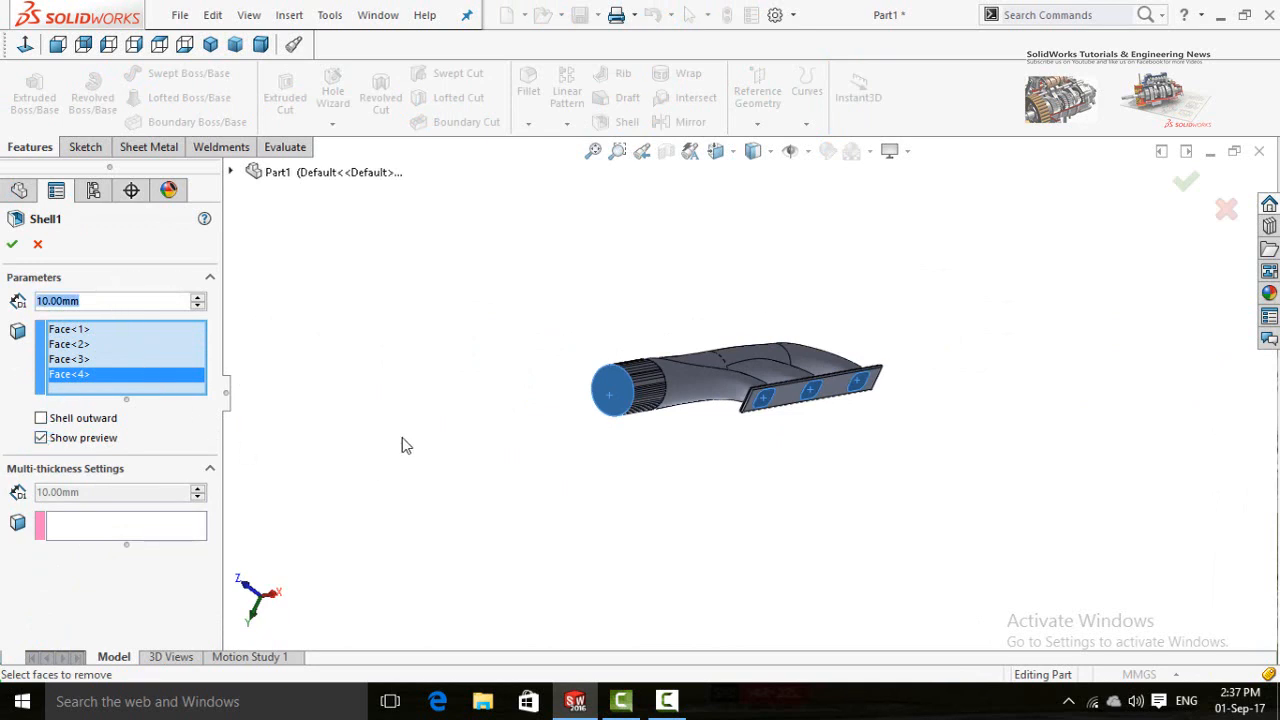
text(2)
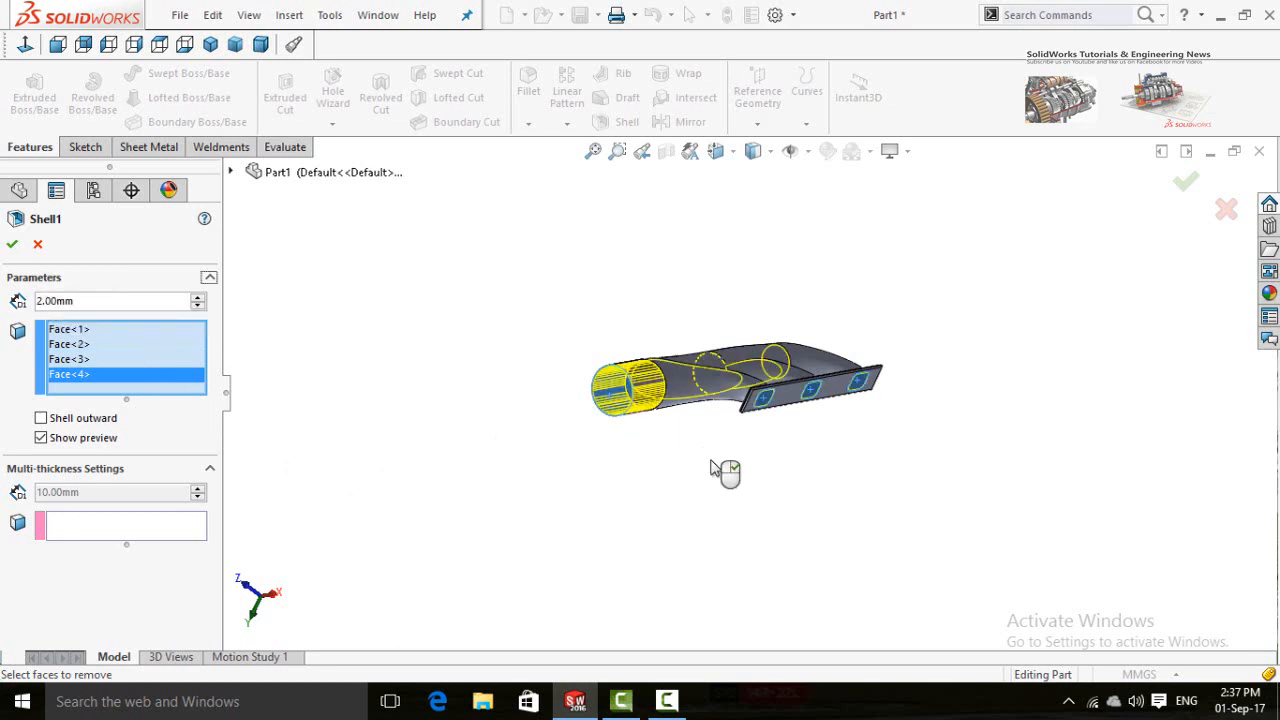
mouse_move(691, 434)
middle_down()
mouse_move(674, 449)
mouse_move(695, 456)
mouse_move(709, 420)
middle_up()
middle_drag(647, 378, 445, 442)
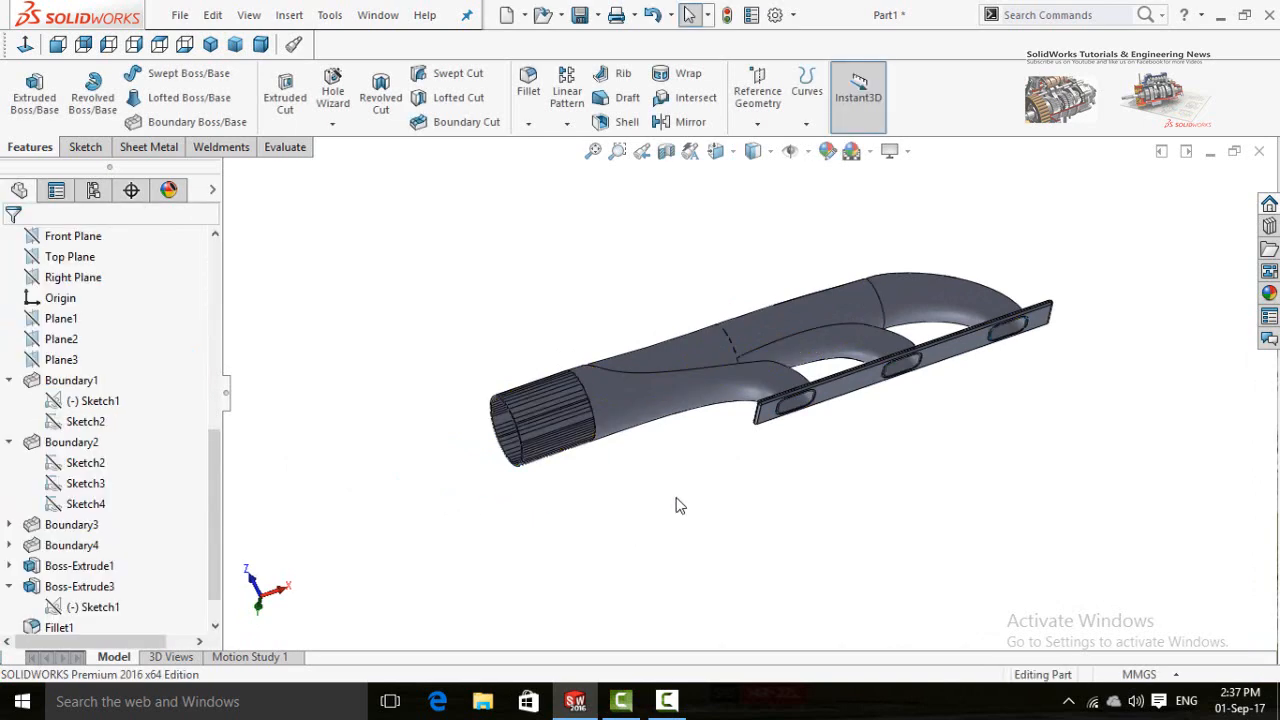
middle_drag(677, 506, 461, 524)
key(f)
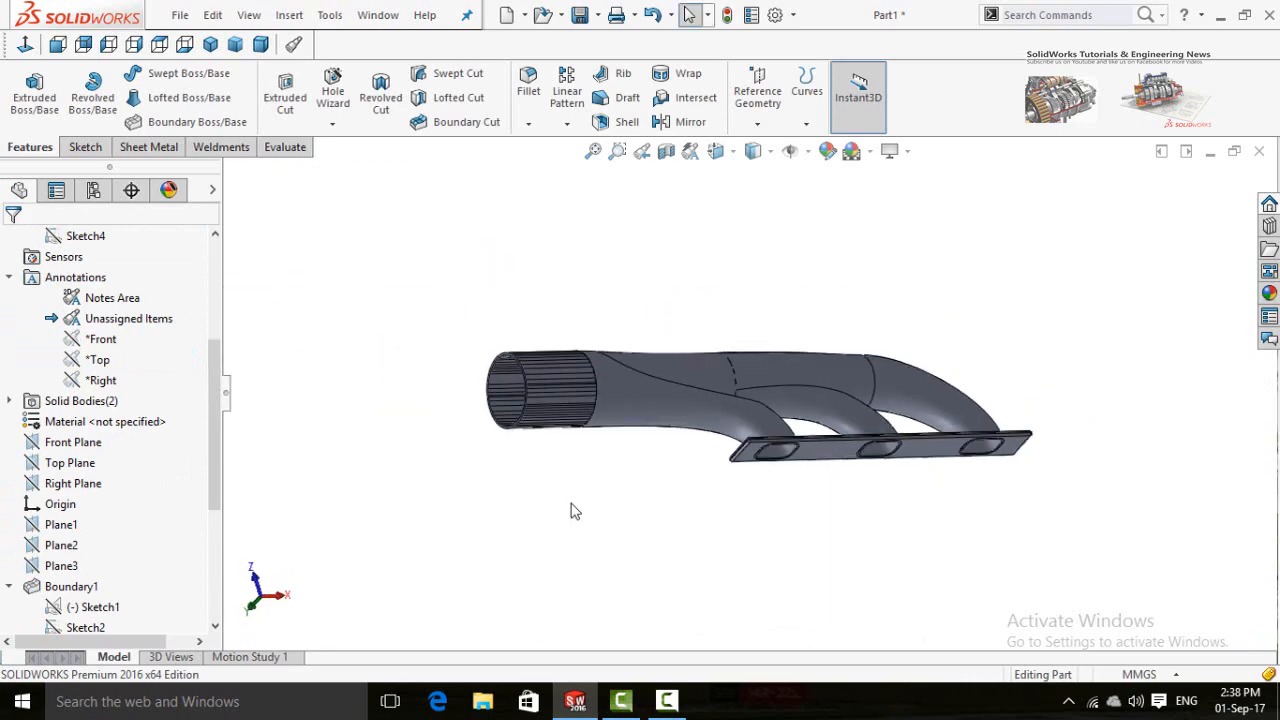
middle_drag(571, 511, 716, 460)
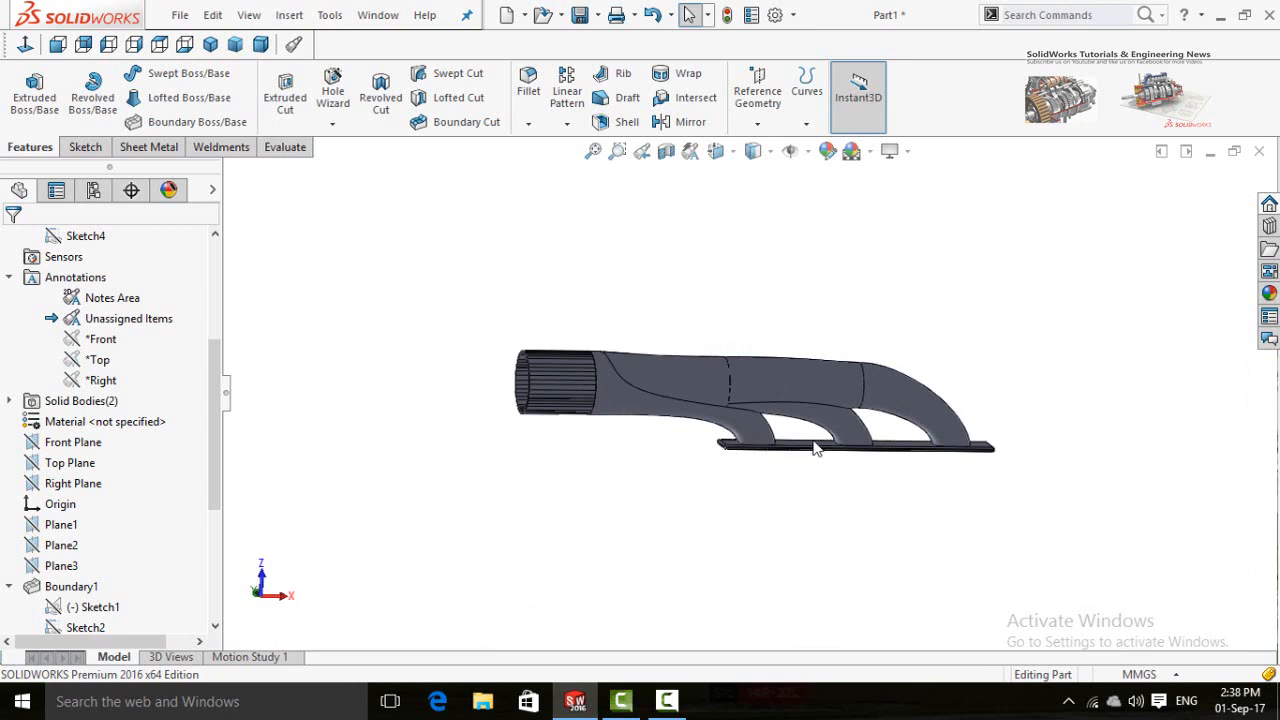
middle_drag(714, 454, 710, 452)
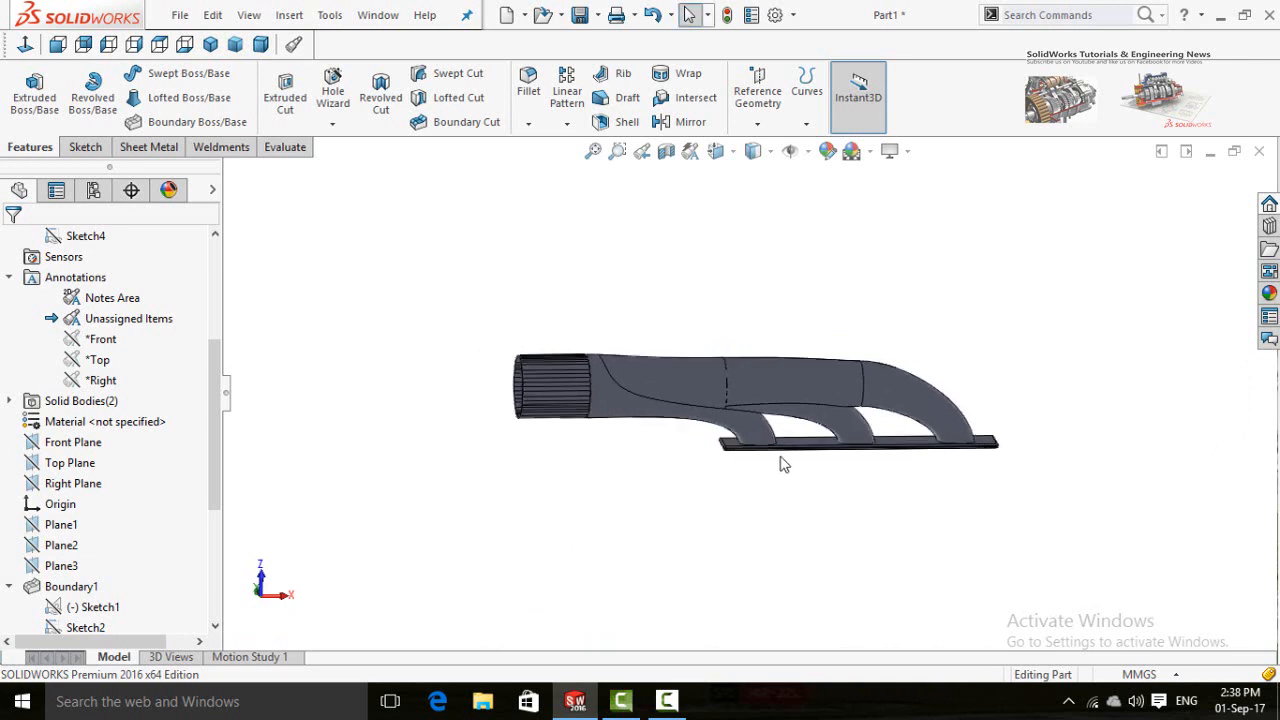